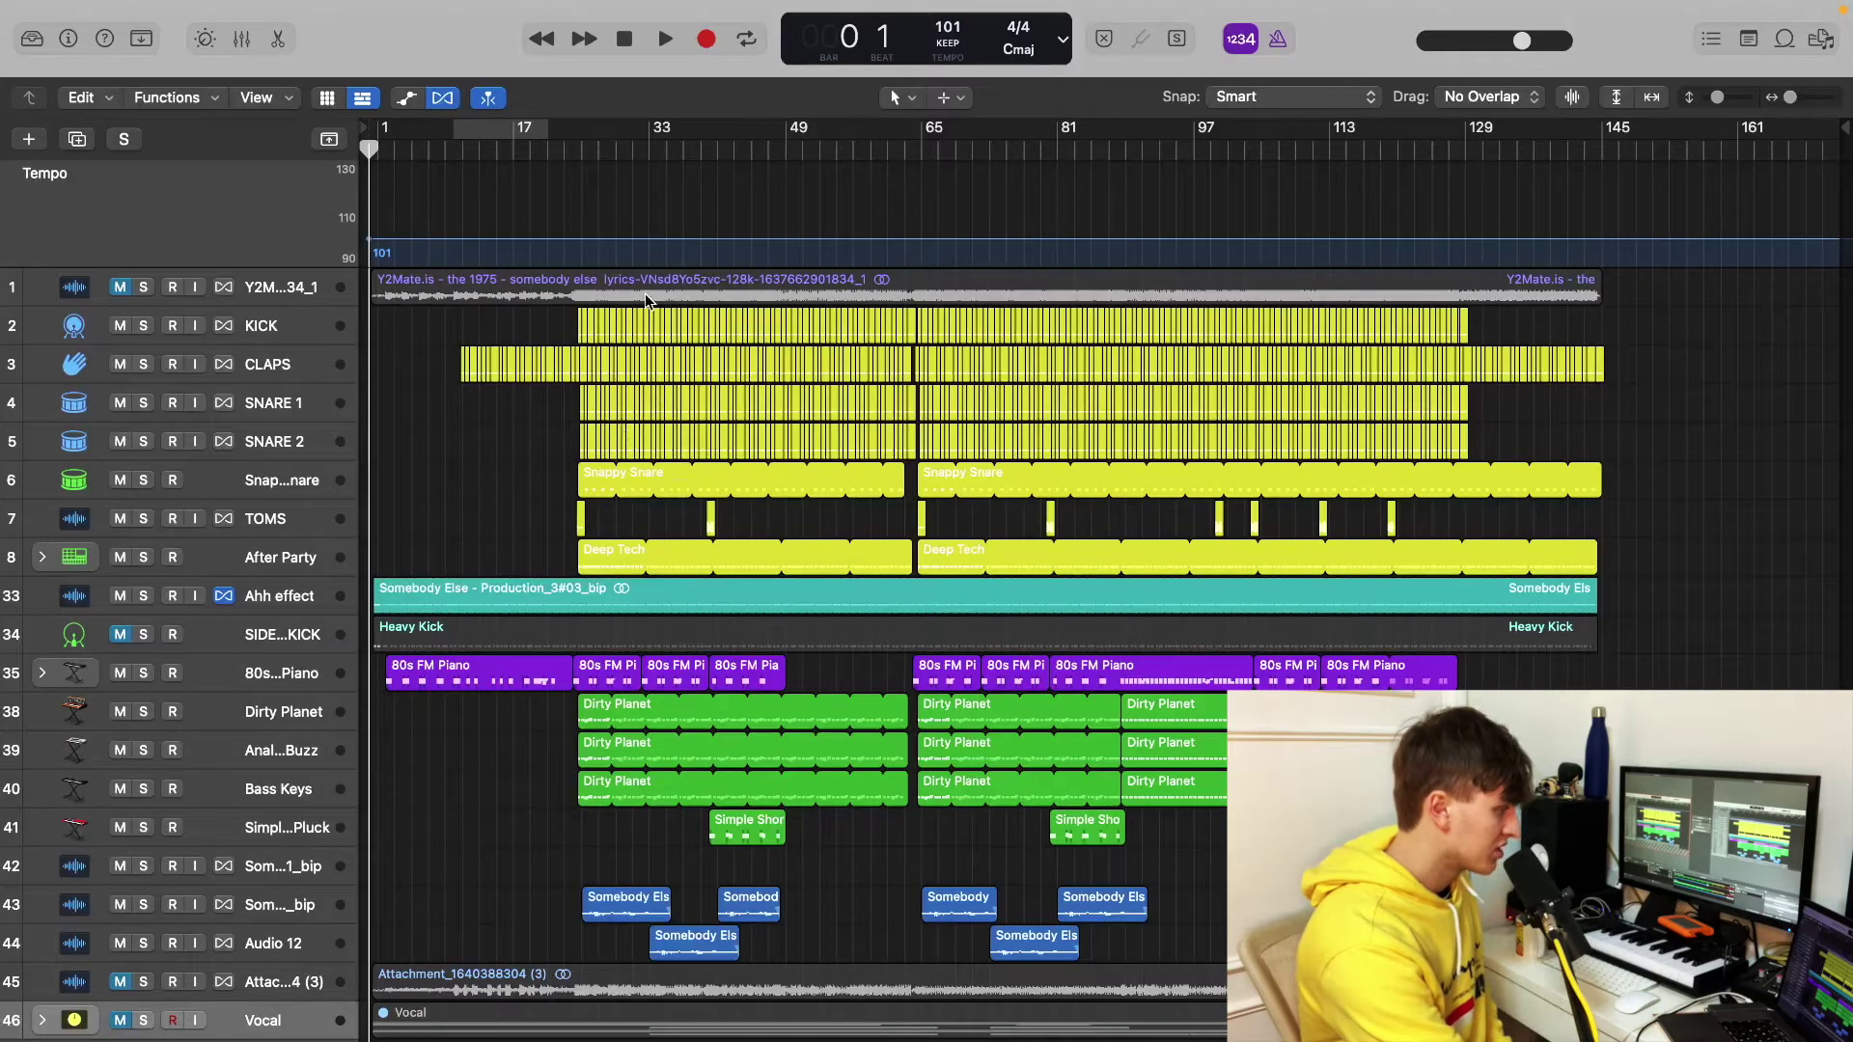
# Step: Audition the section starting at bar 104, then stop playback after a few bars
pyautogui.click(575, 152)
pyautogui.doubleClick(1252, 151)
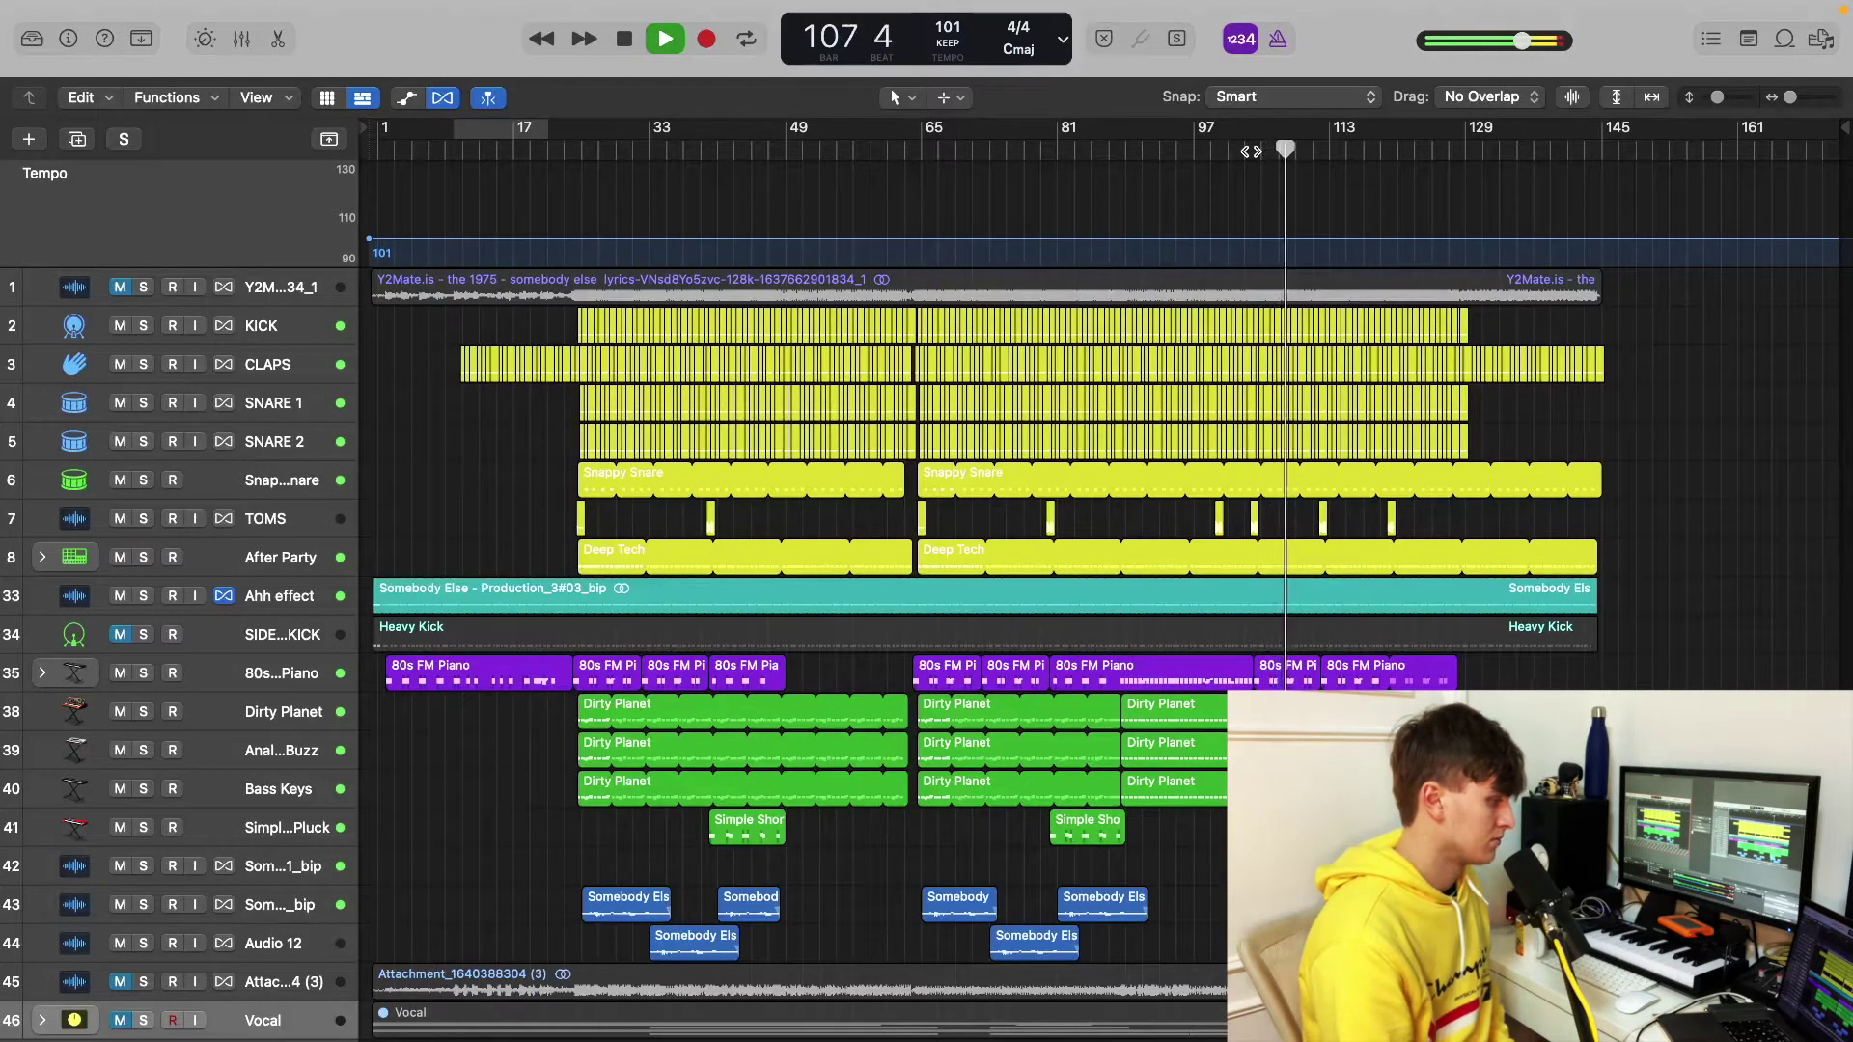
pyautogui.press('space')
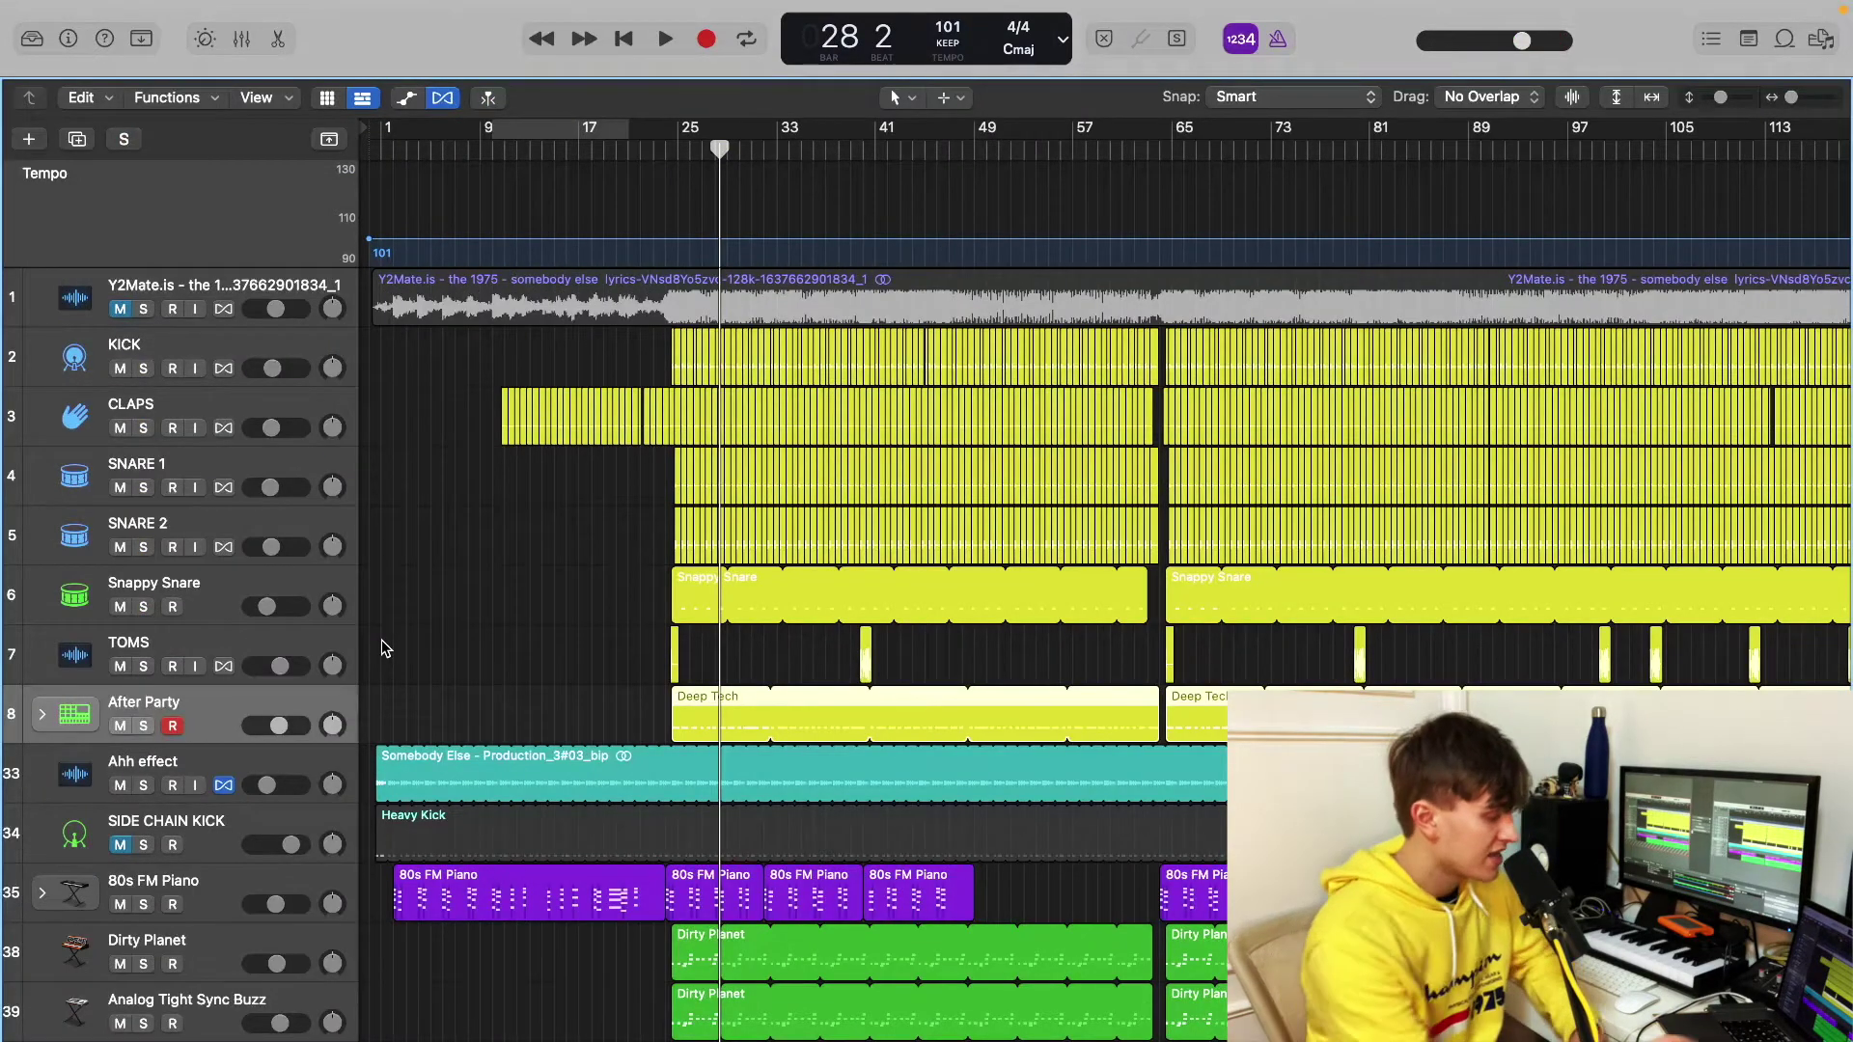
# Step: Solo the Ahh effect track and play it briefly from the song start
pyautogui.click(143, 785)
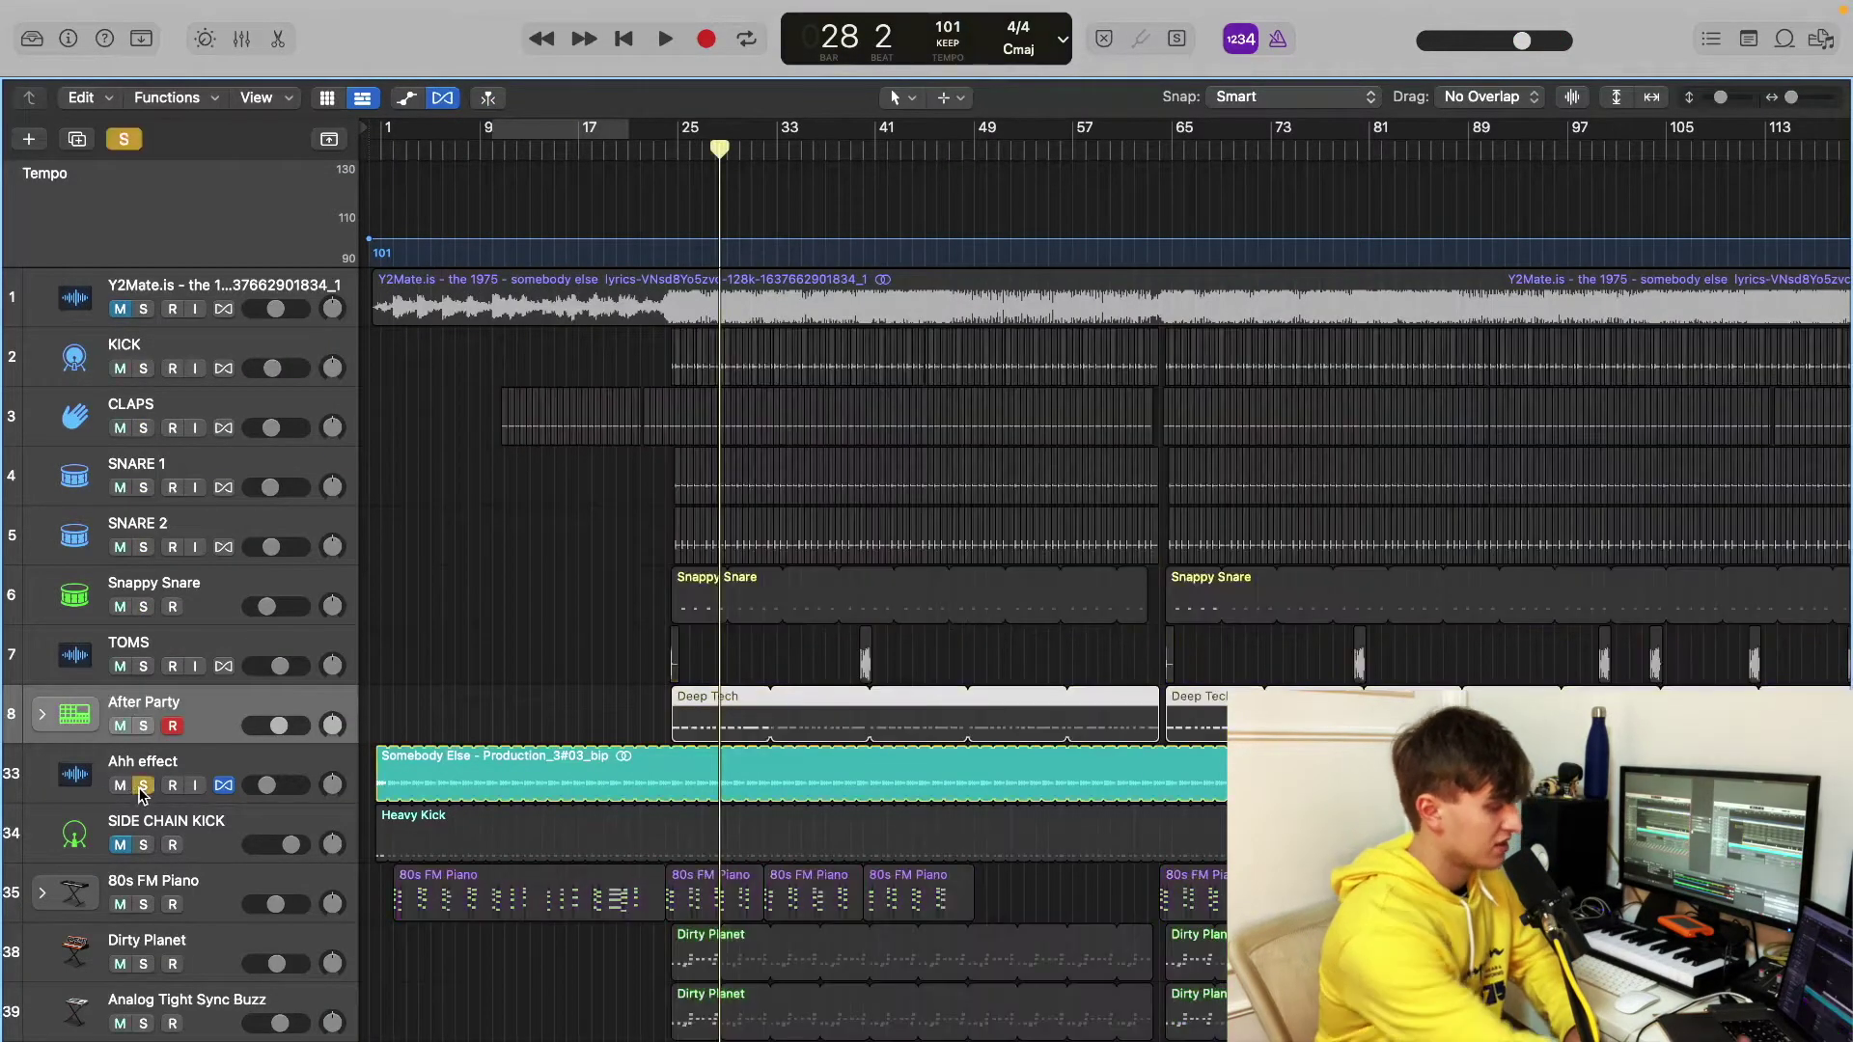
pyautogui.press('Return')
pyautogui.press('space')
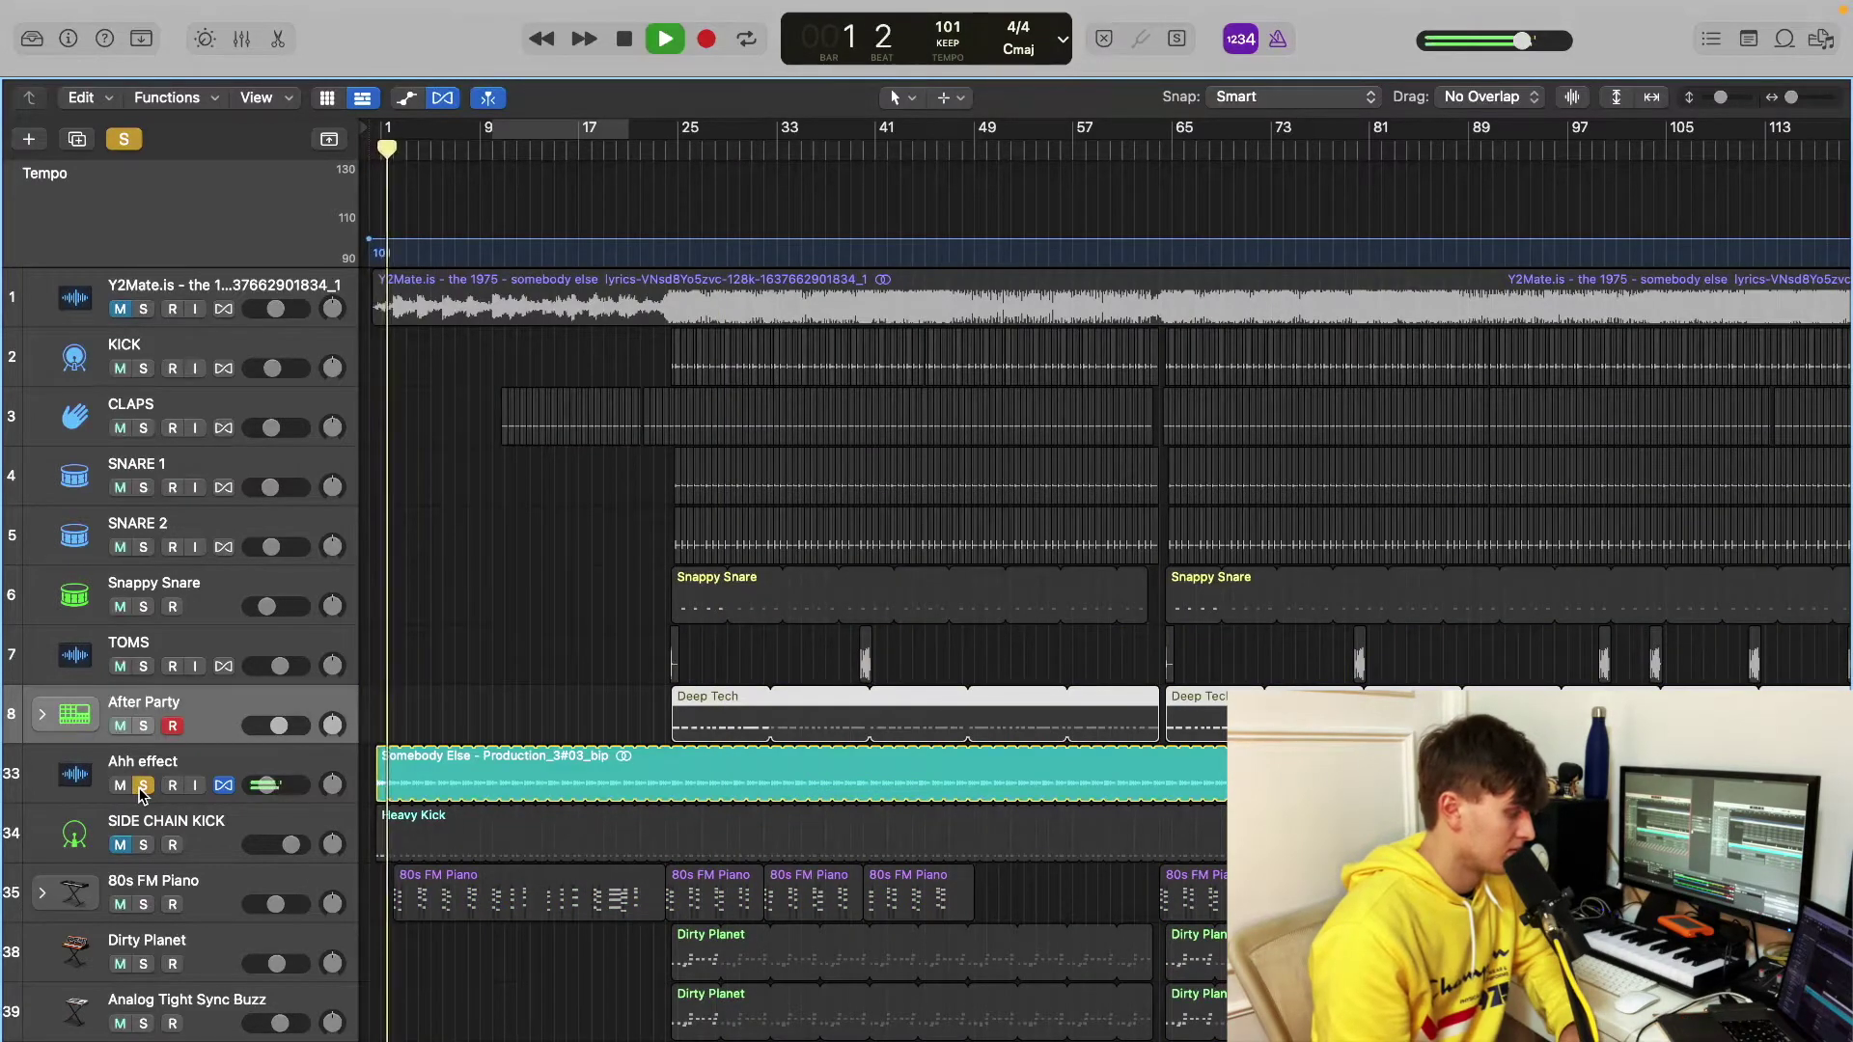
pyautogui.press('space')
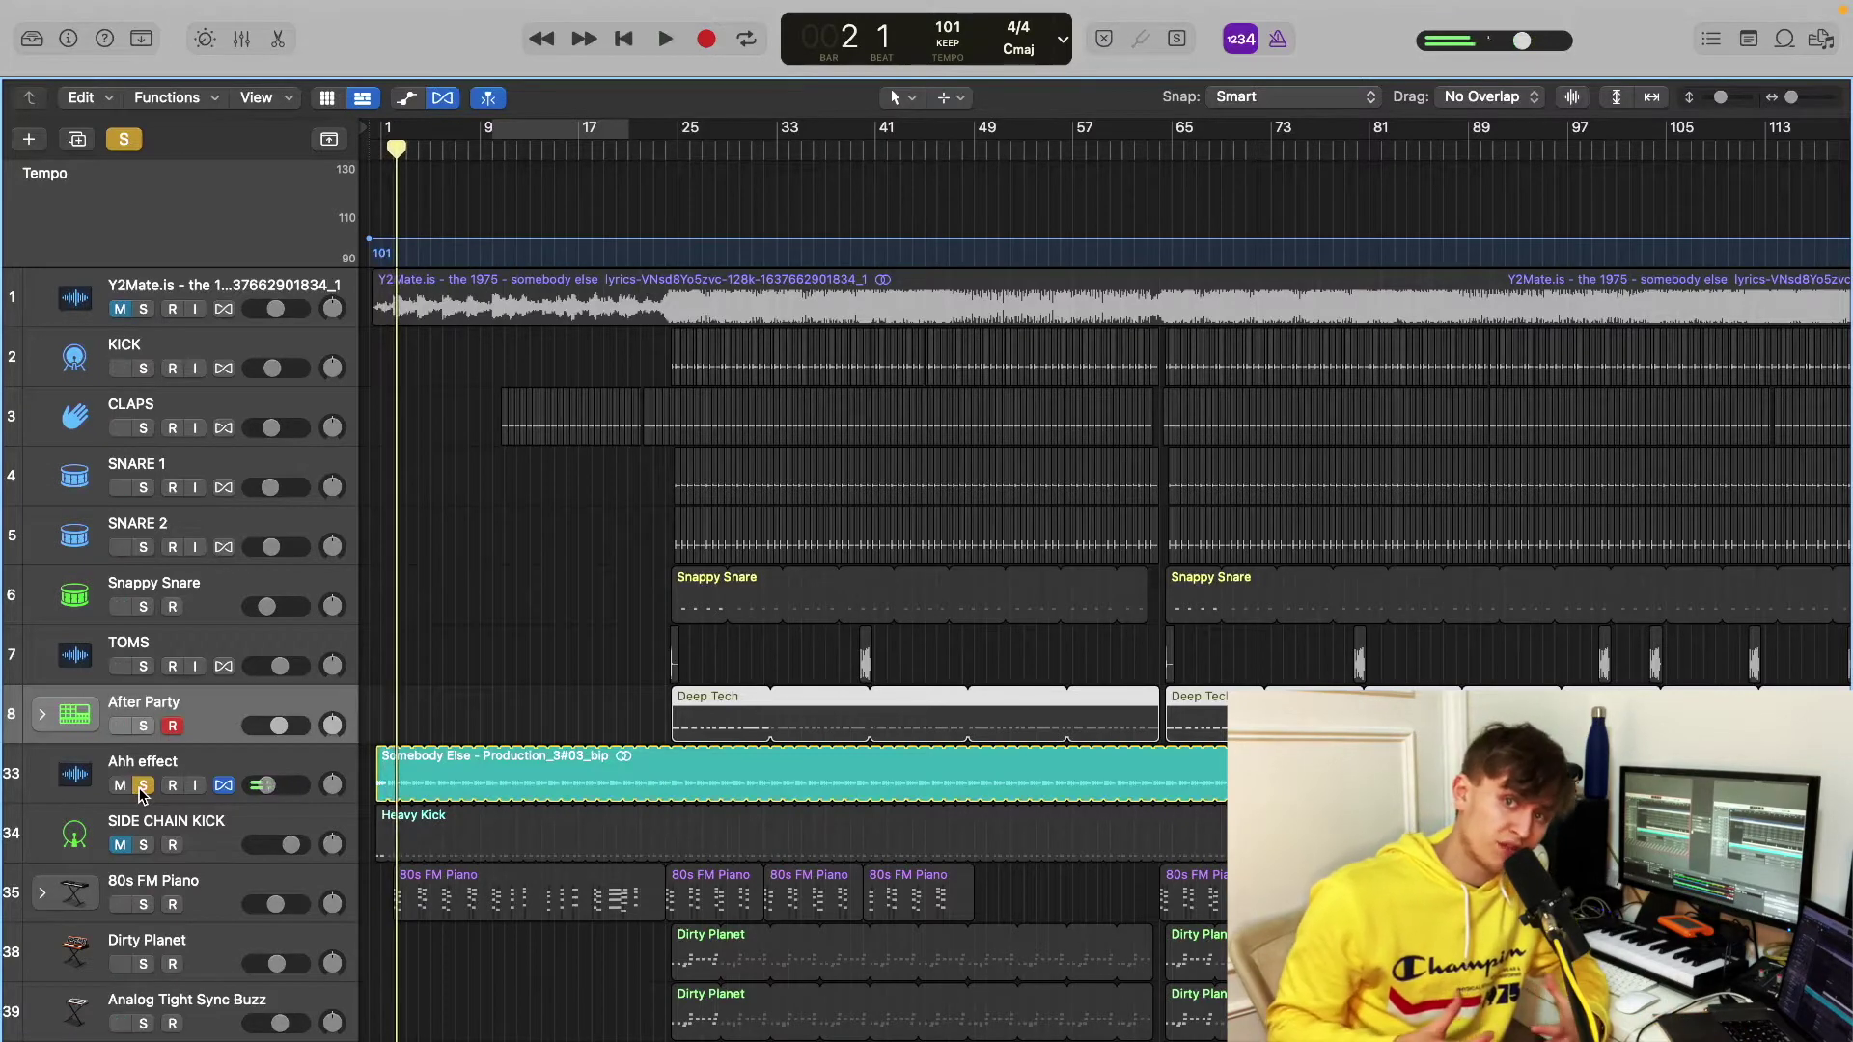
# Step: Zoom in on the Ahh effect track, select it and show it in the Mixer while playing
pyautogui.press('super+Down')
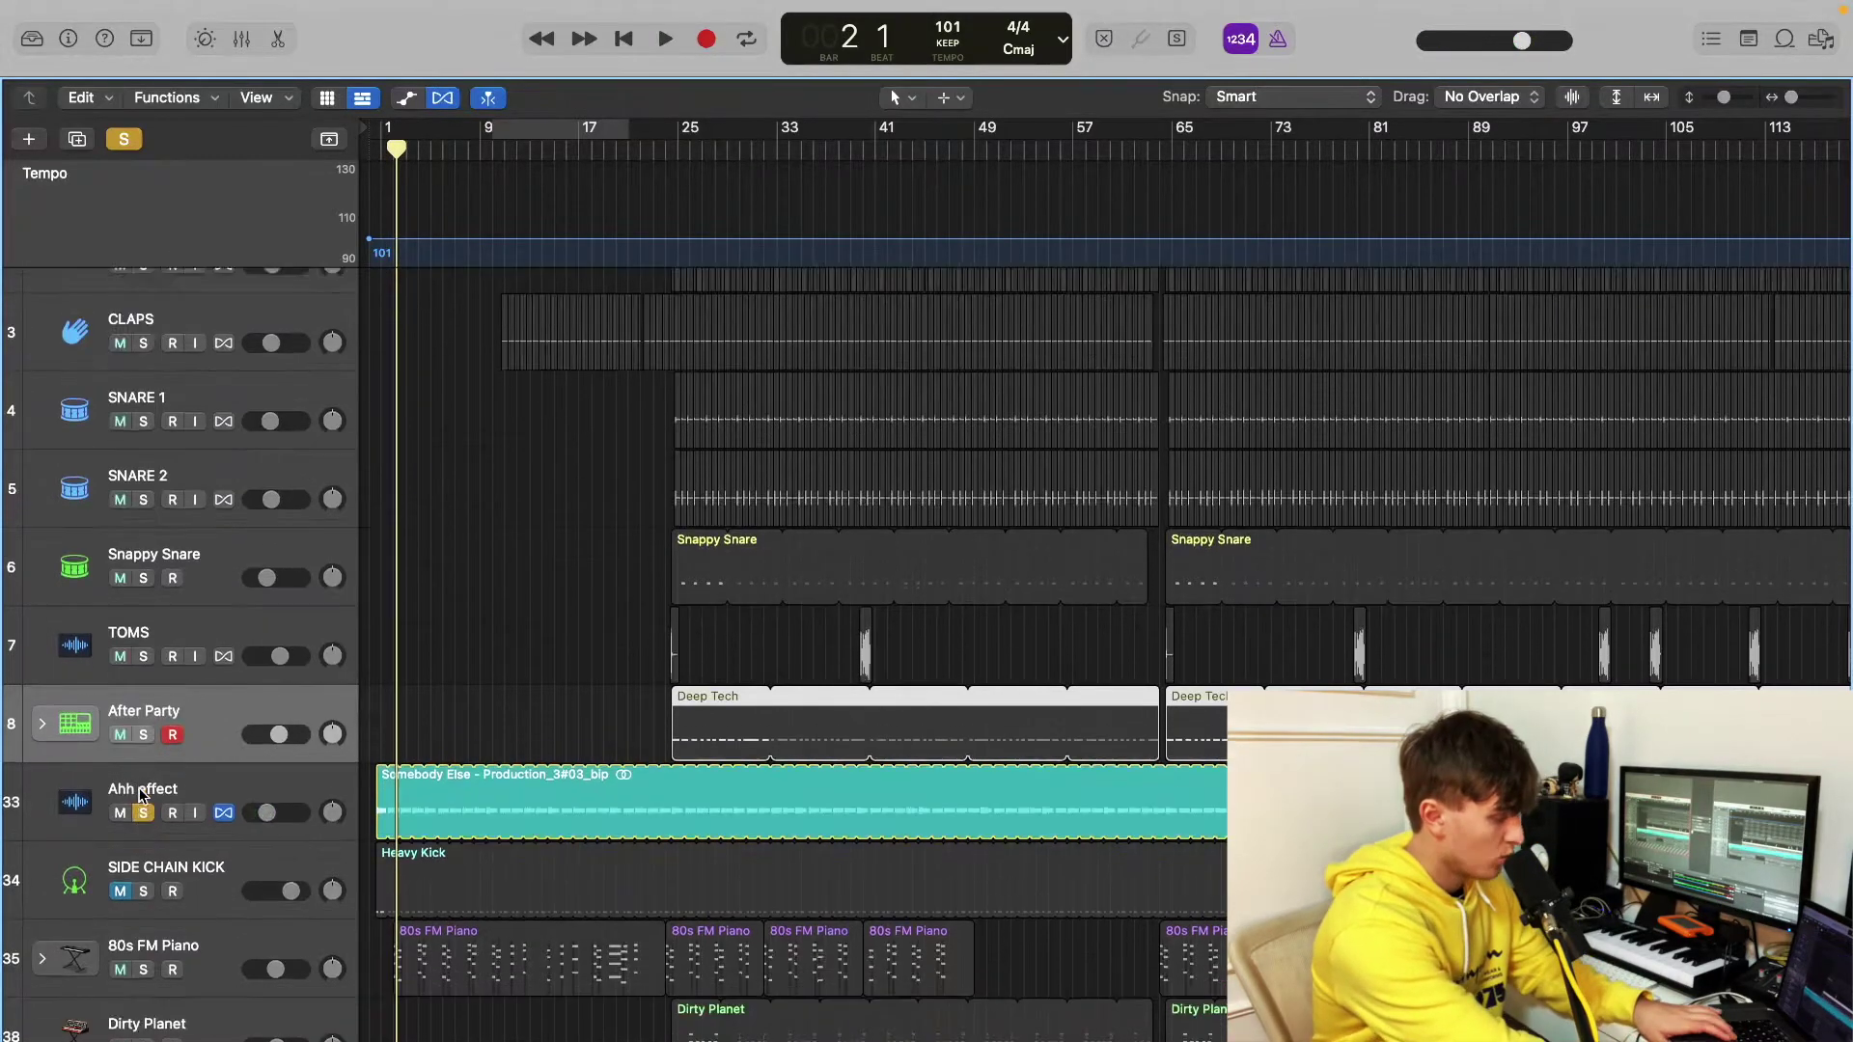
pyautogui.press('super+Down')
pyautogui.press('super+Down')
pyautogui.press('super+Down')
pyautogui.press('super+Right')
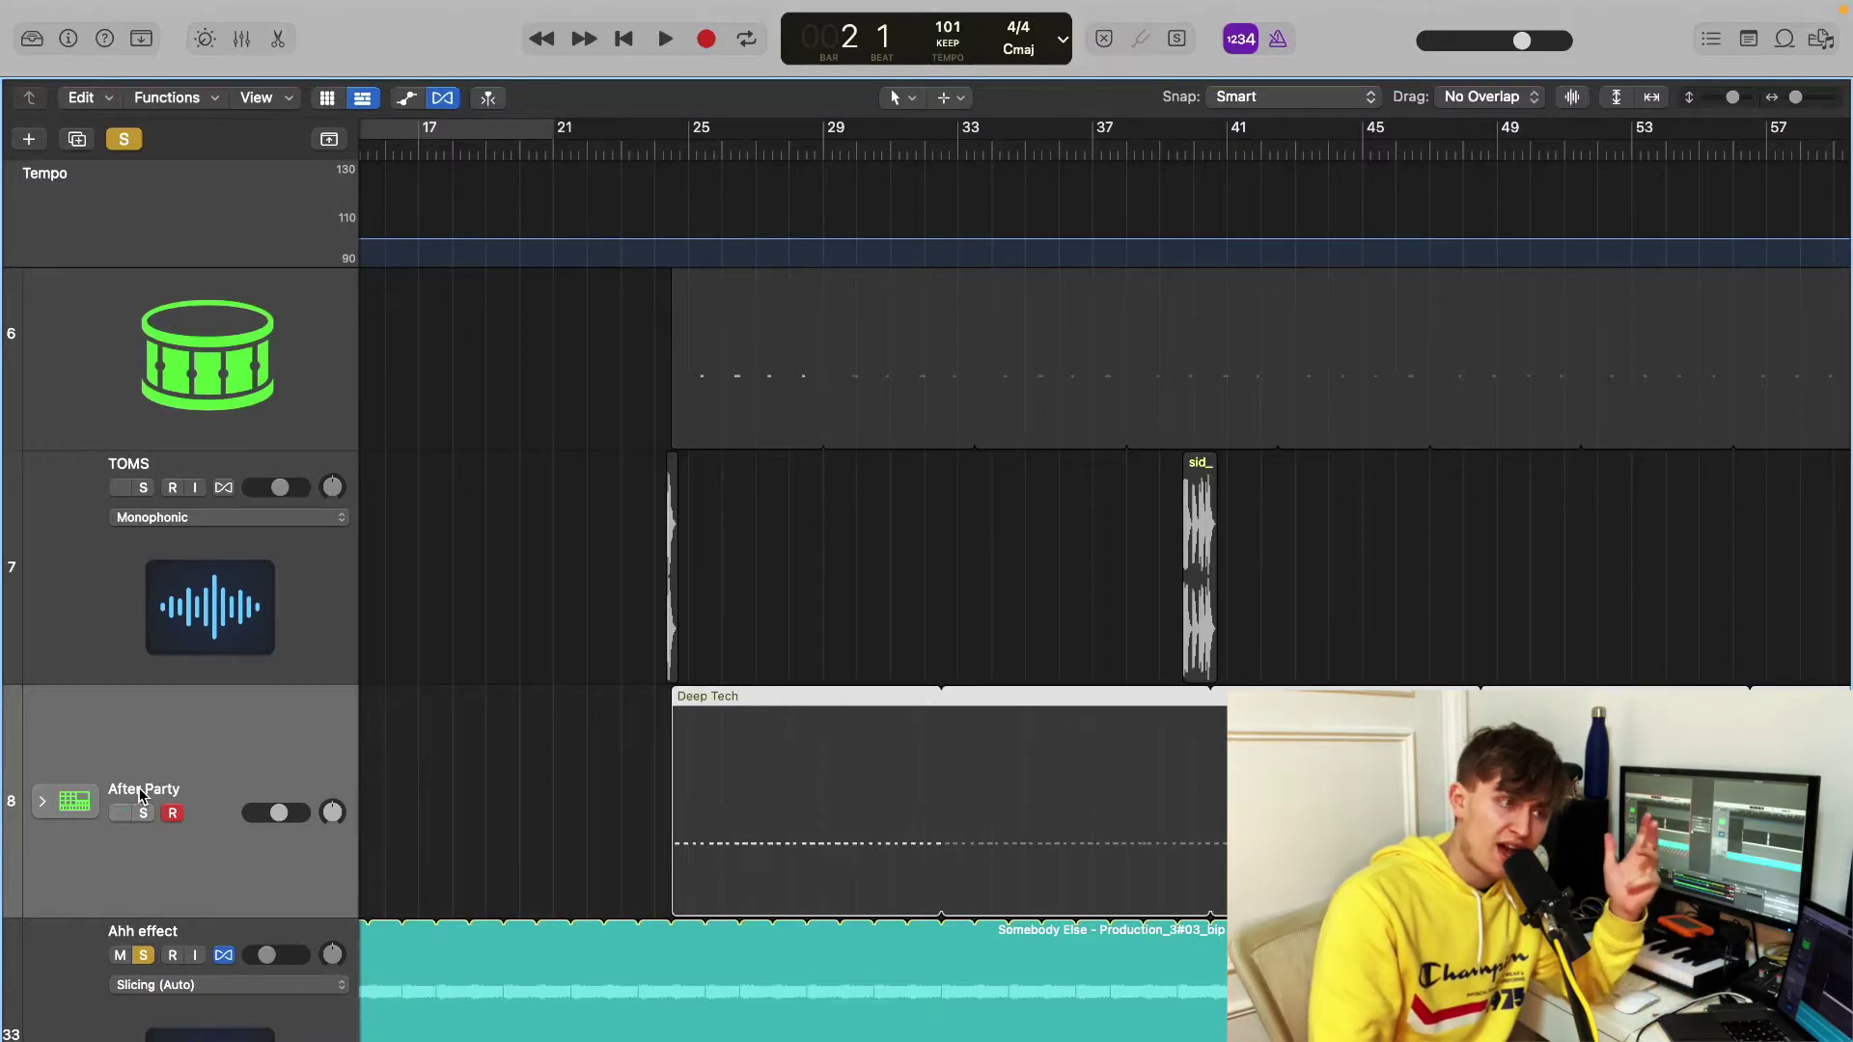
pyautogui.hscroll(-5, 140, 794)
pyautogui.scroll(-3, 139, 794)
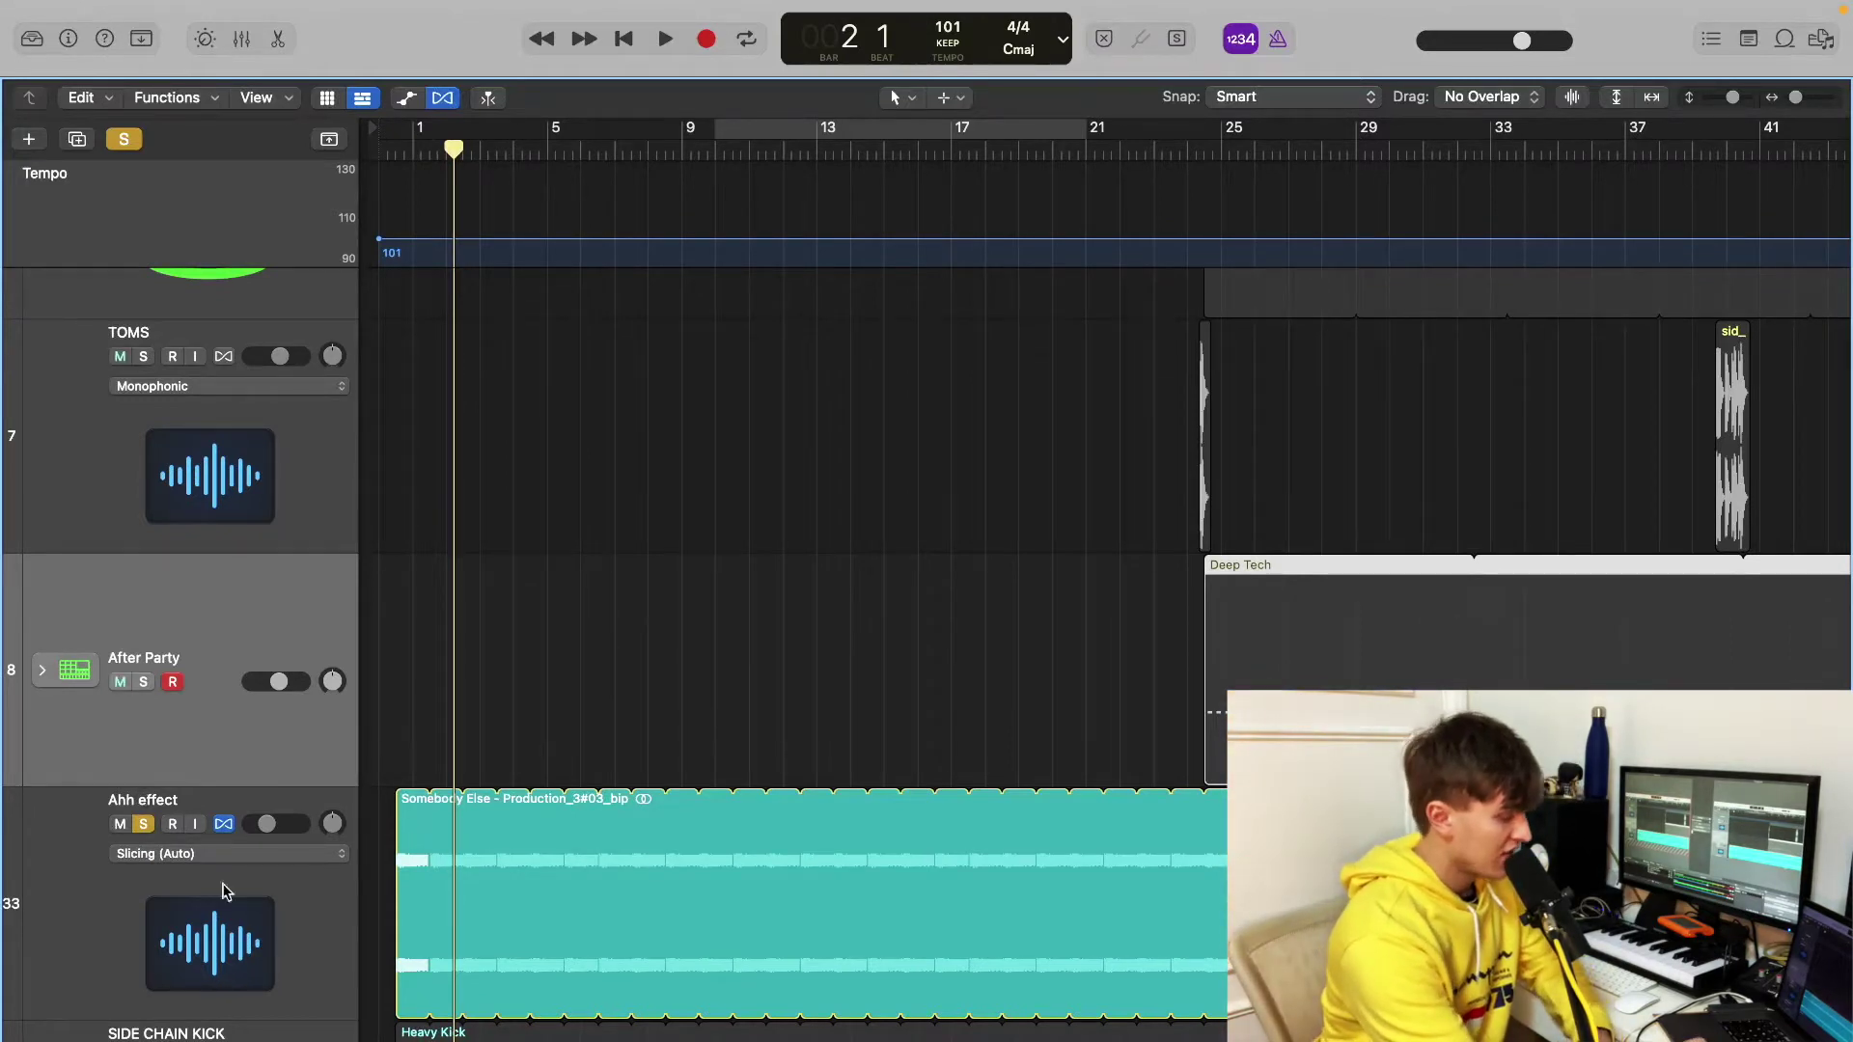
pyautogui.scroll(-3, 188, 853)
pyautogui.click(306, 751)
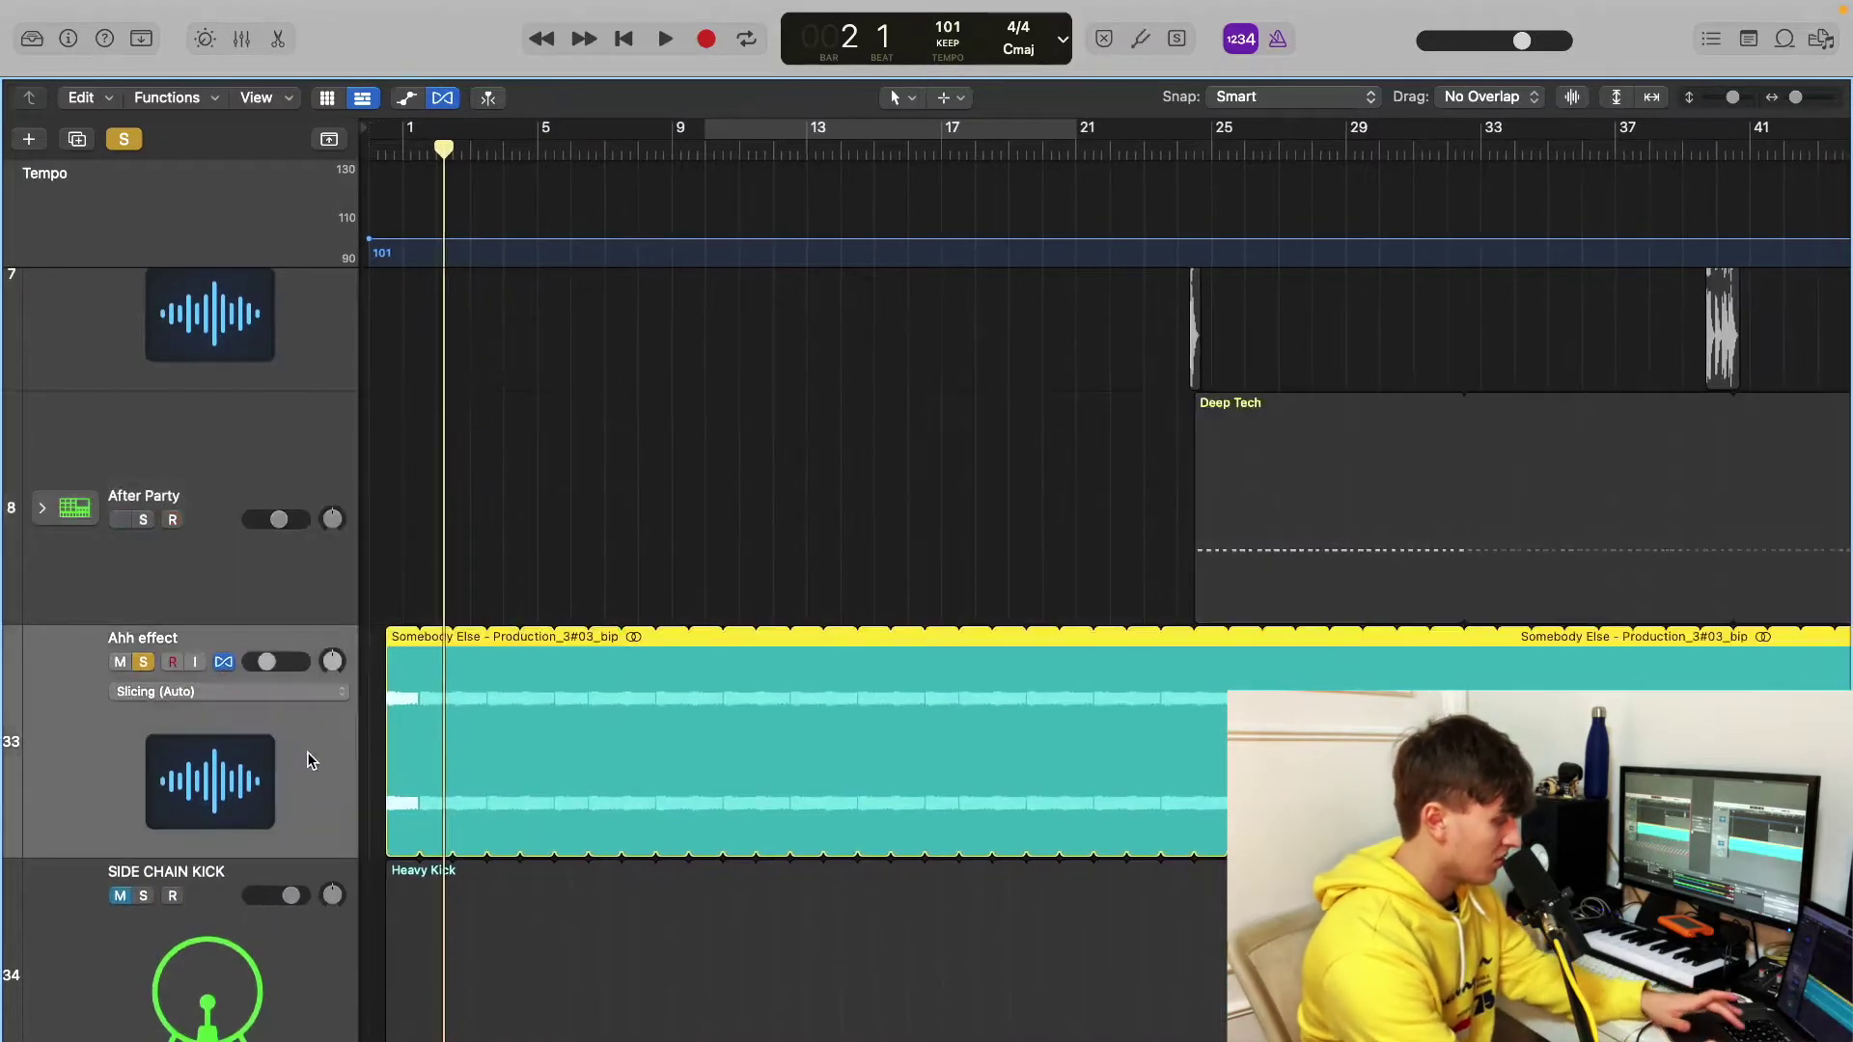
pyautogui.press('x')
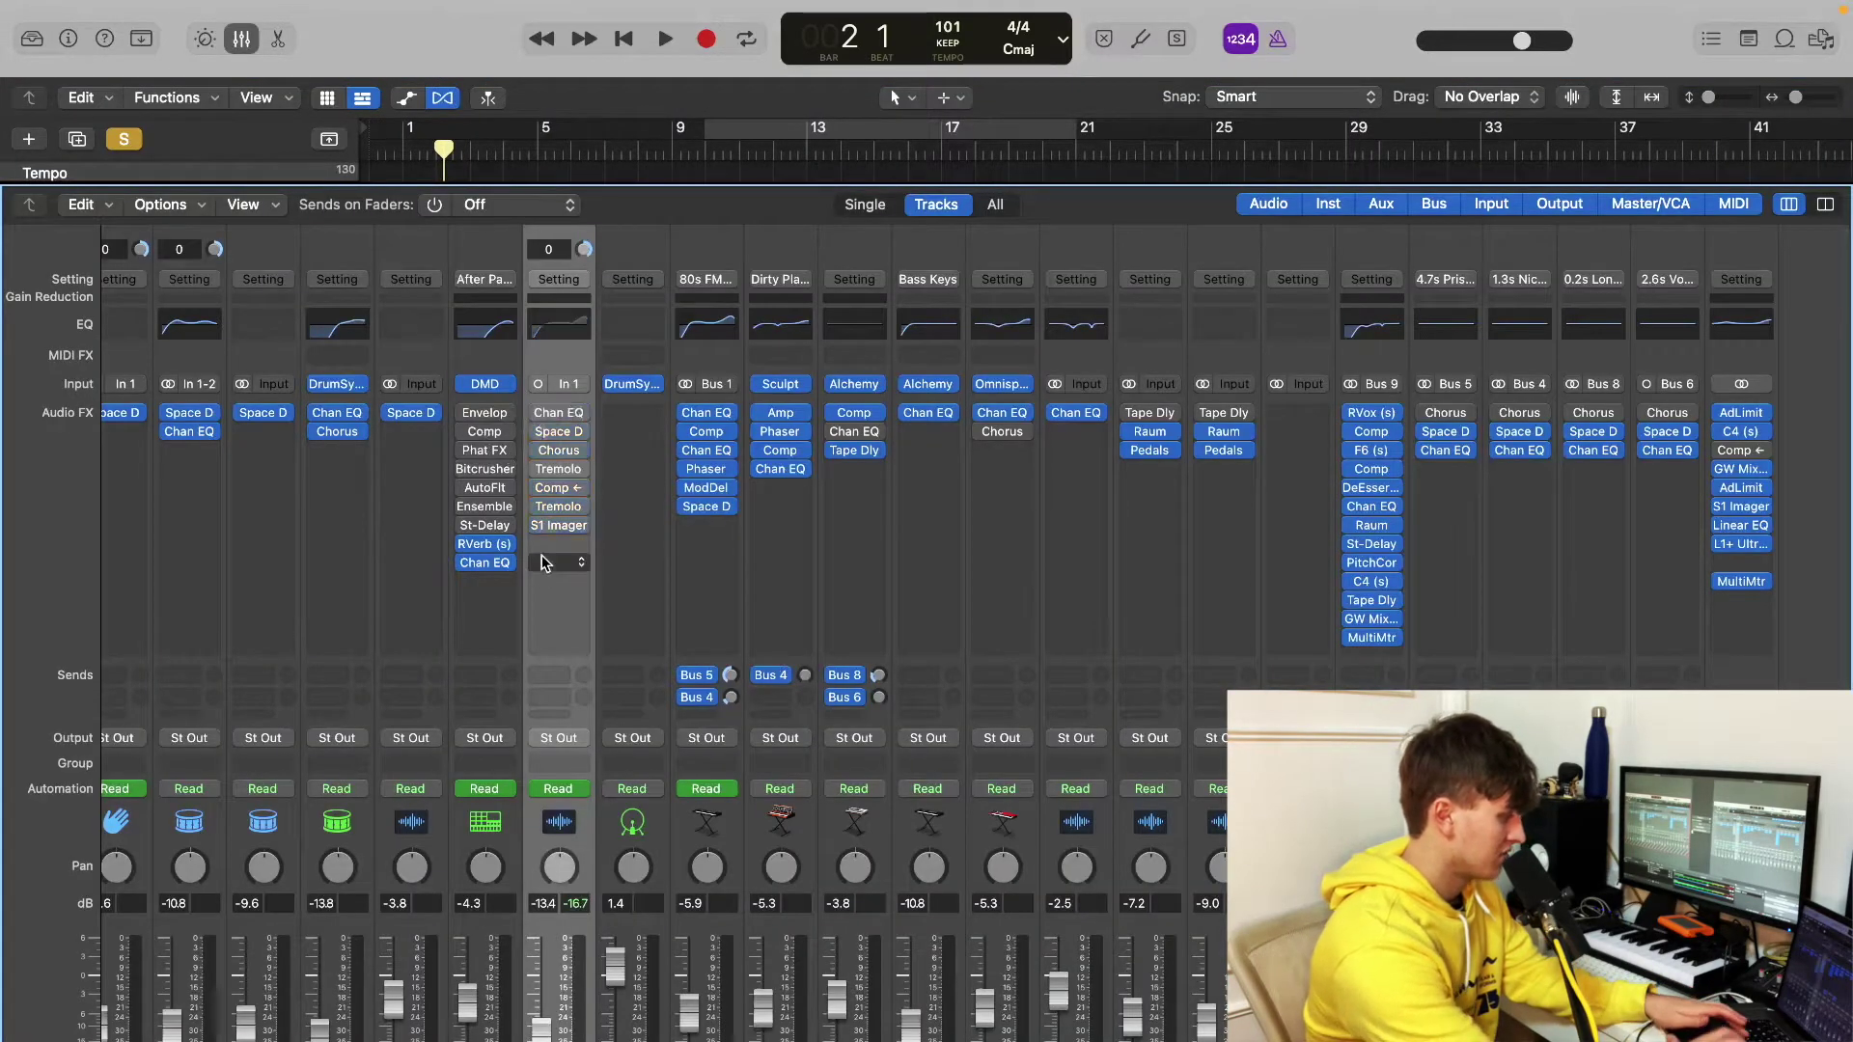
pyautogui.press('space')
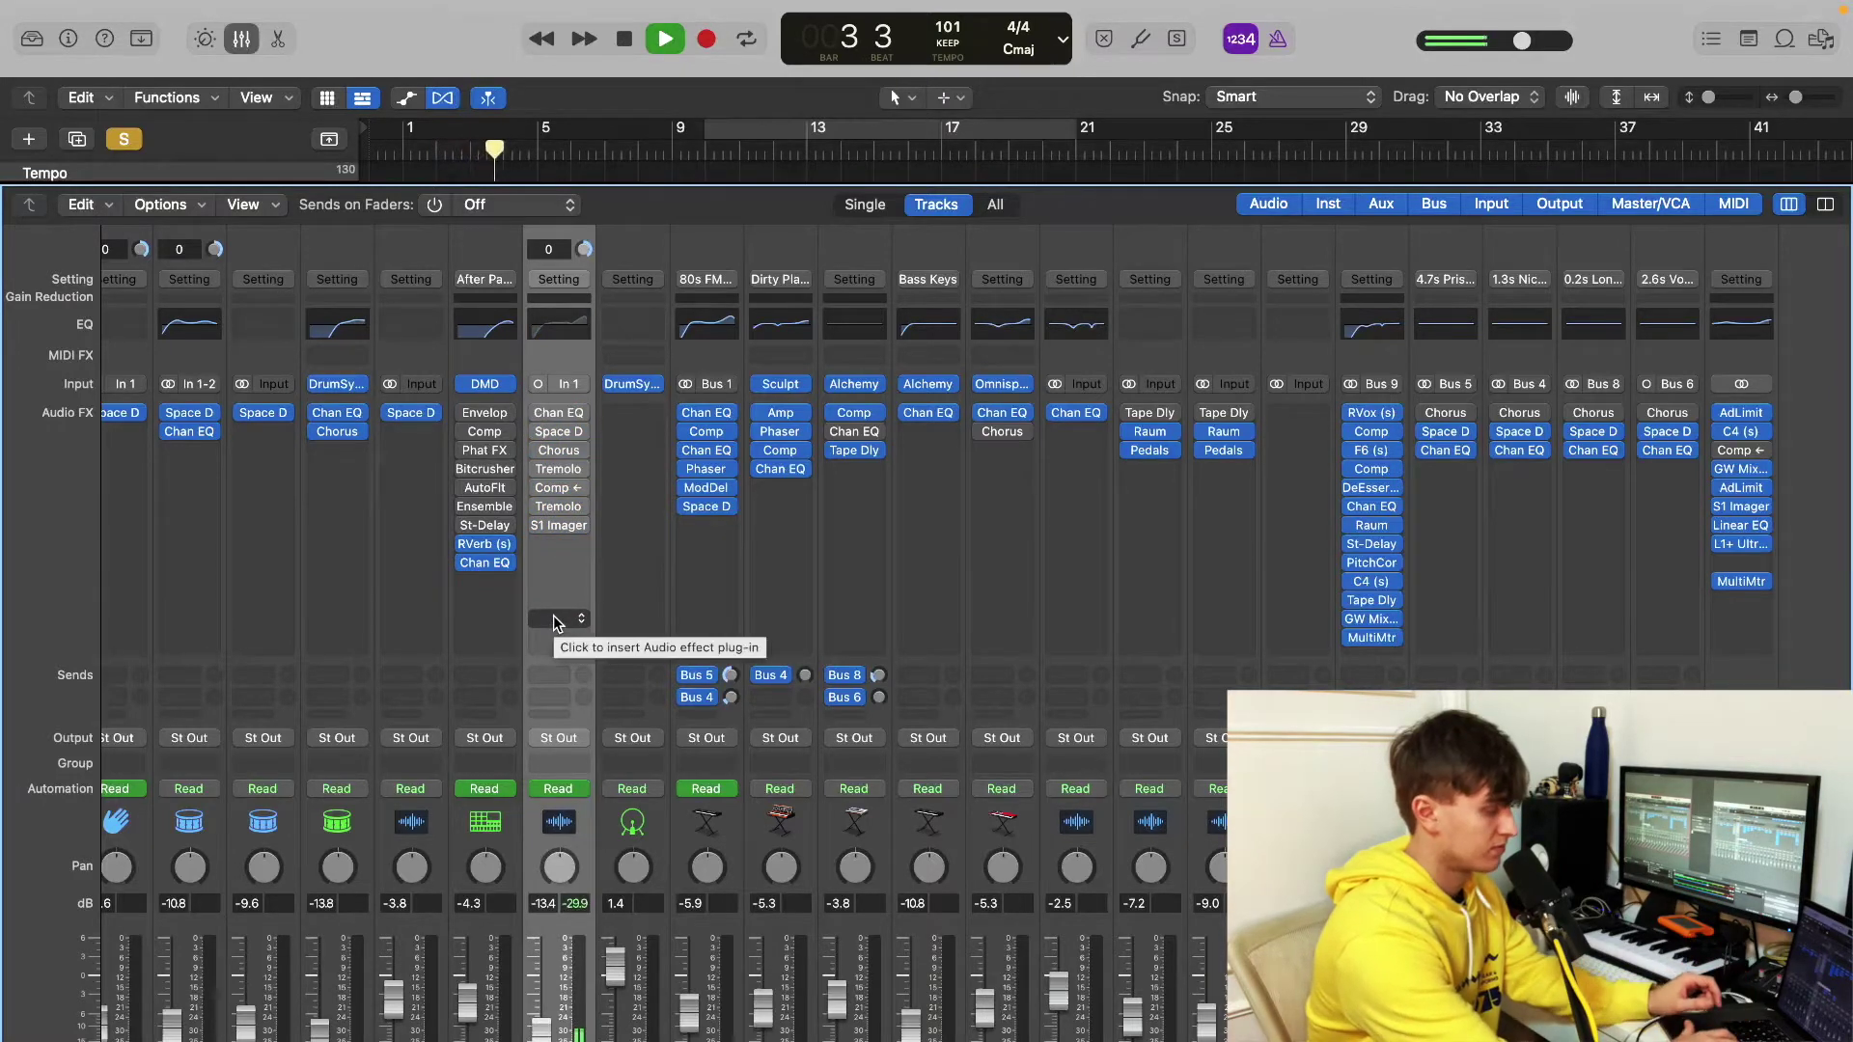
# Step: Stop playback and re-enable the bypassed Comp, Tremolo and Chan EQ inserts on Ahh effect
pyautogui.press('space')
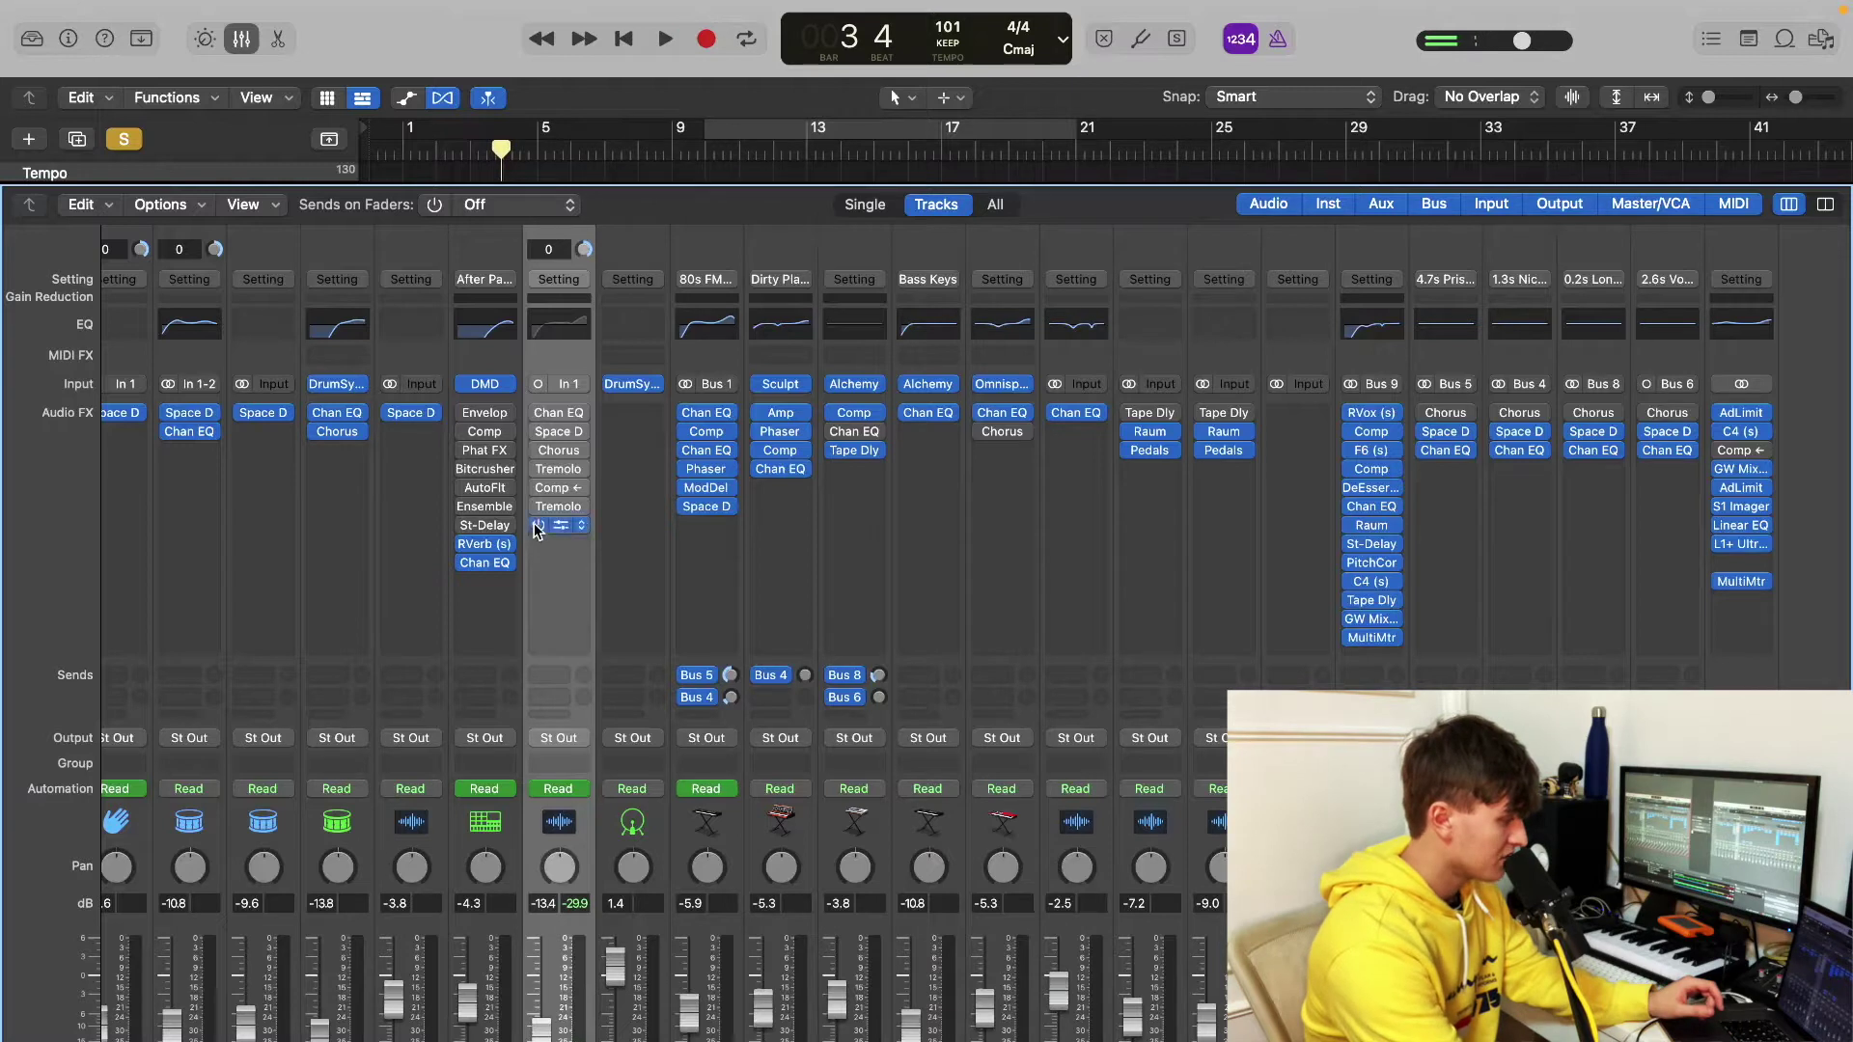
pyautogui.moveTo(536, 525); pyautogui.dragTo(537, 487)
pyautogui.click(538, 415)
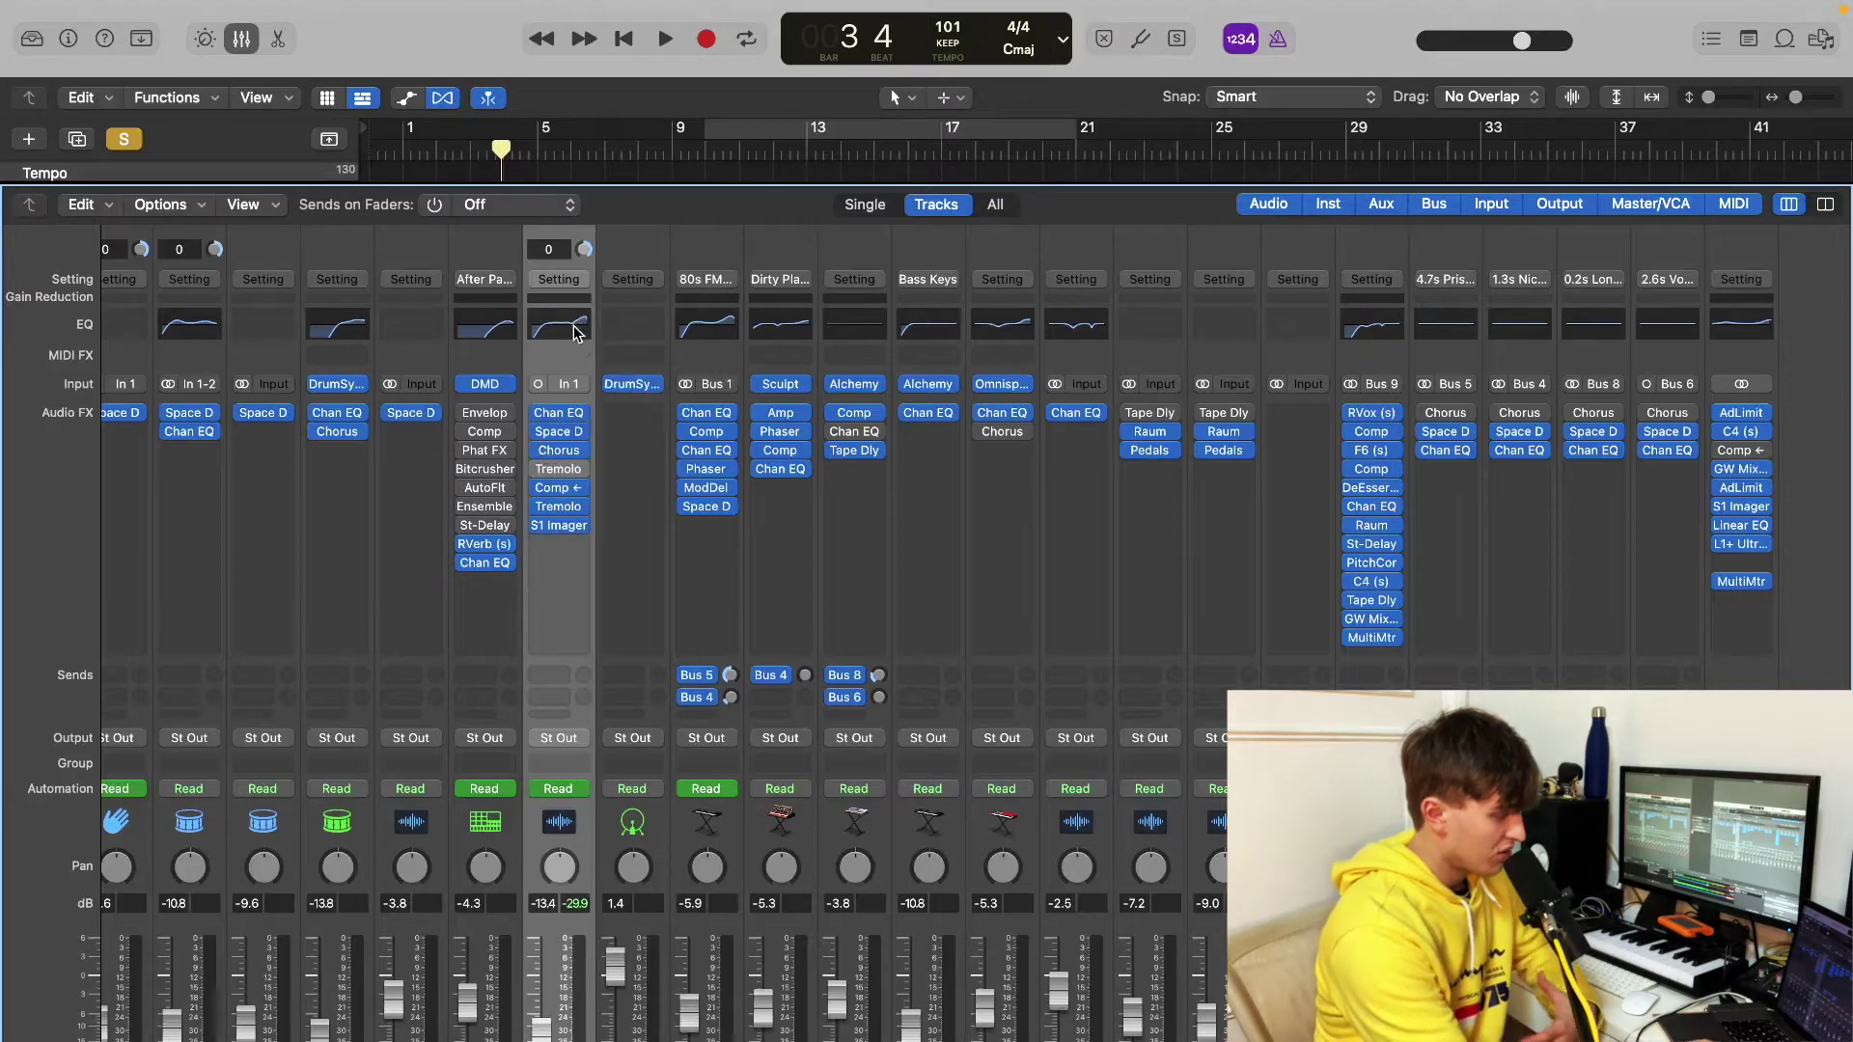
# Step: Inspect the Ahh effect's Space Designer reverb and S1 Imager stereo width settings
pyautogui.click(557, 433)
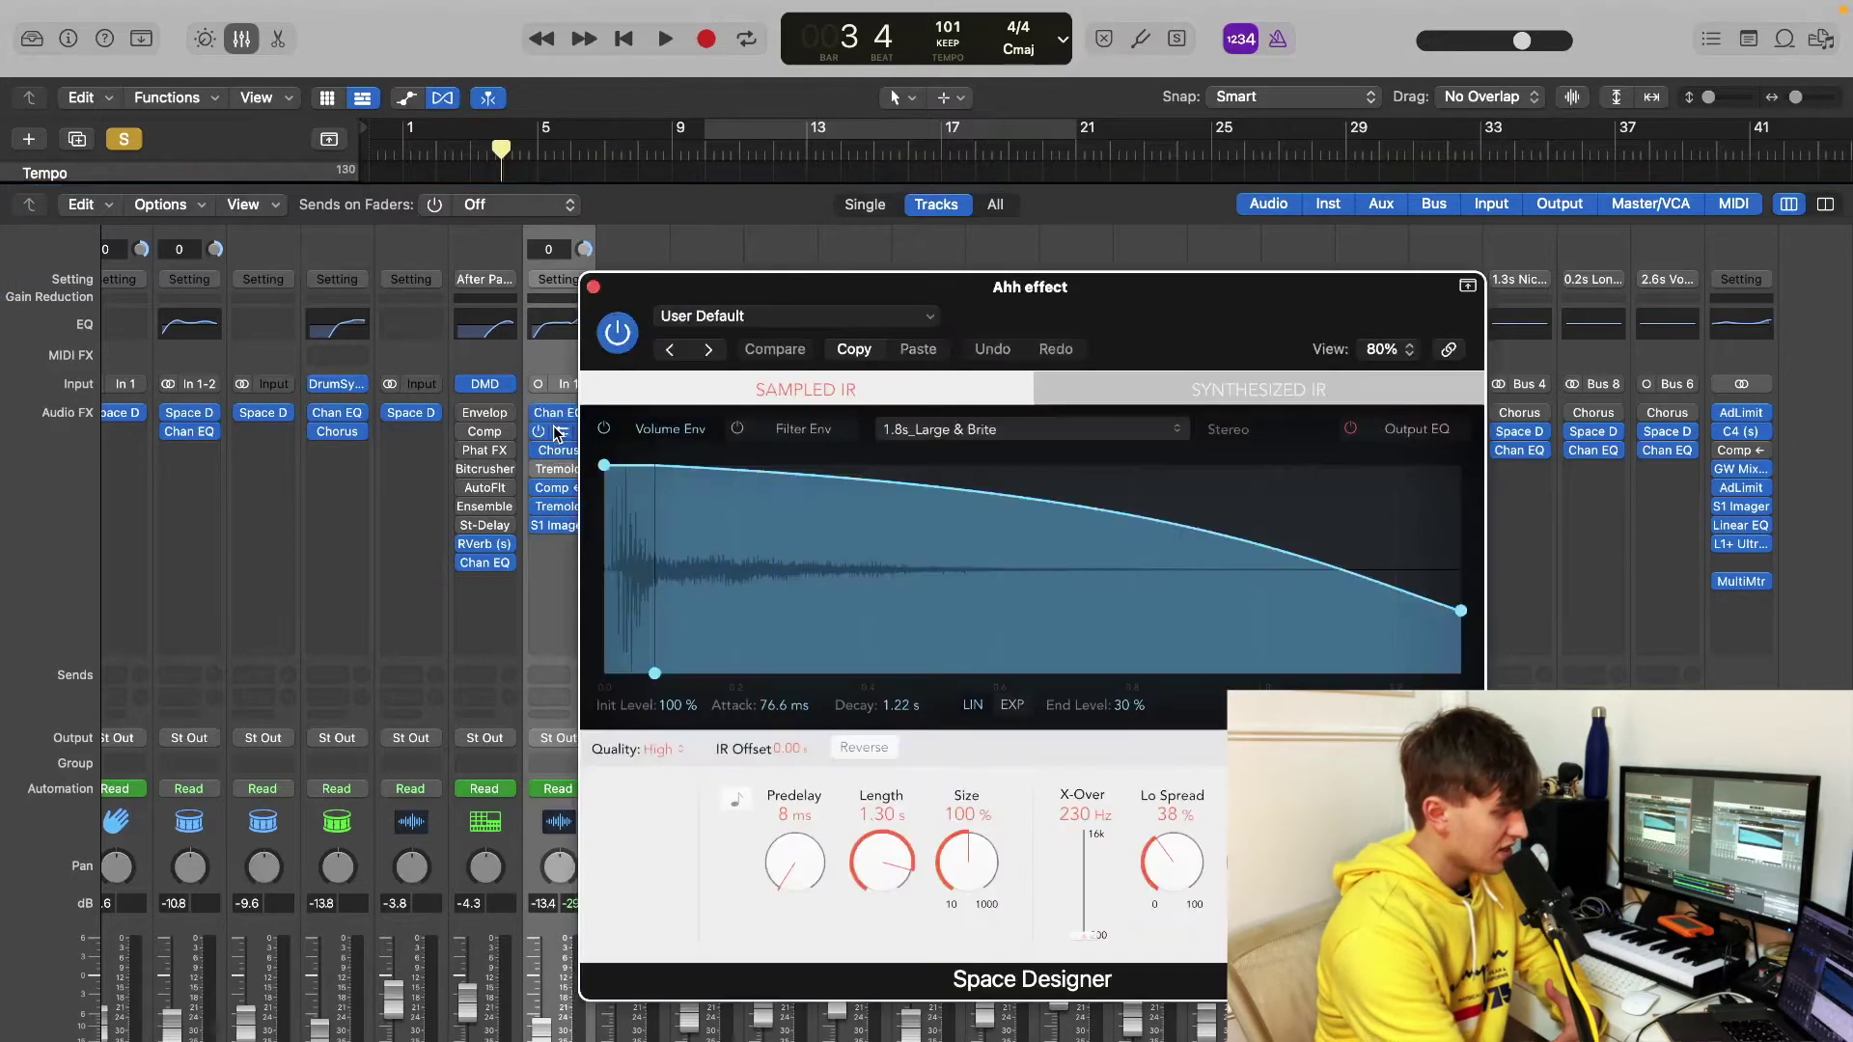
pyautogui.click(595, 288)
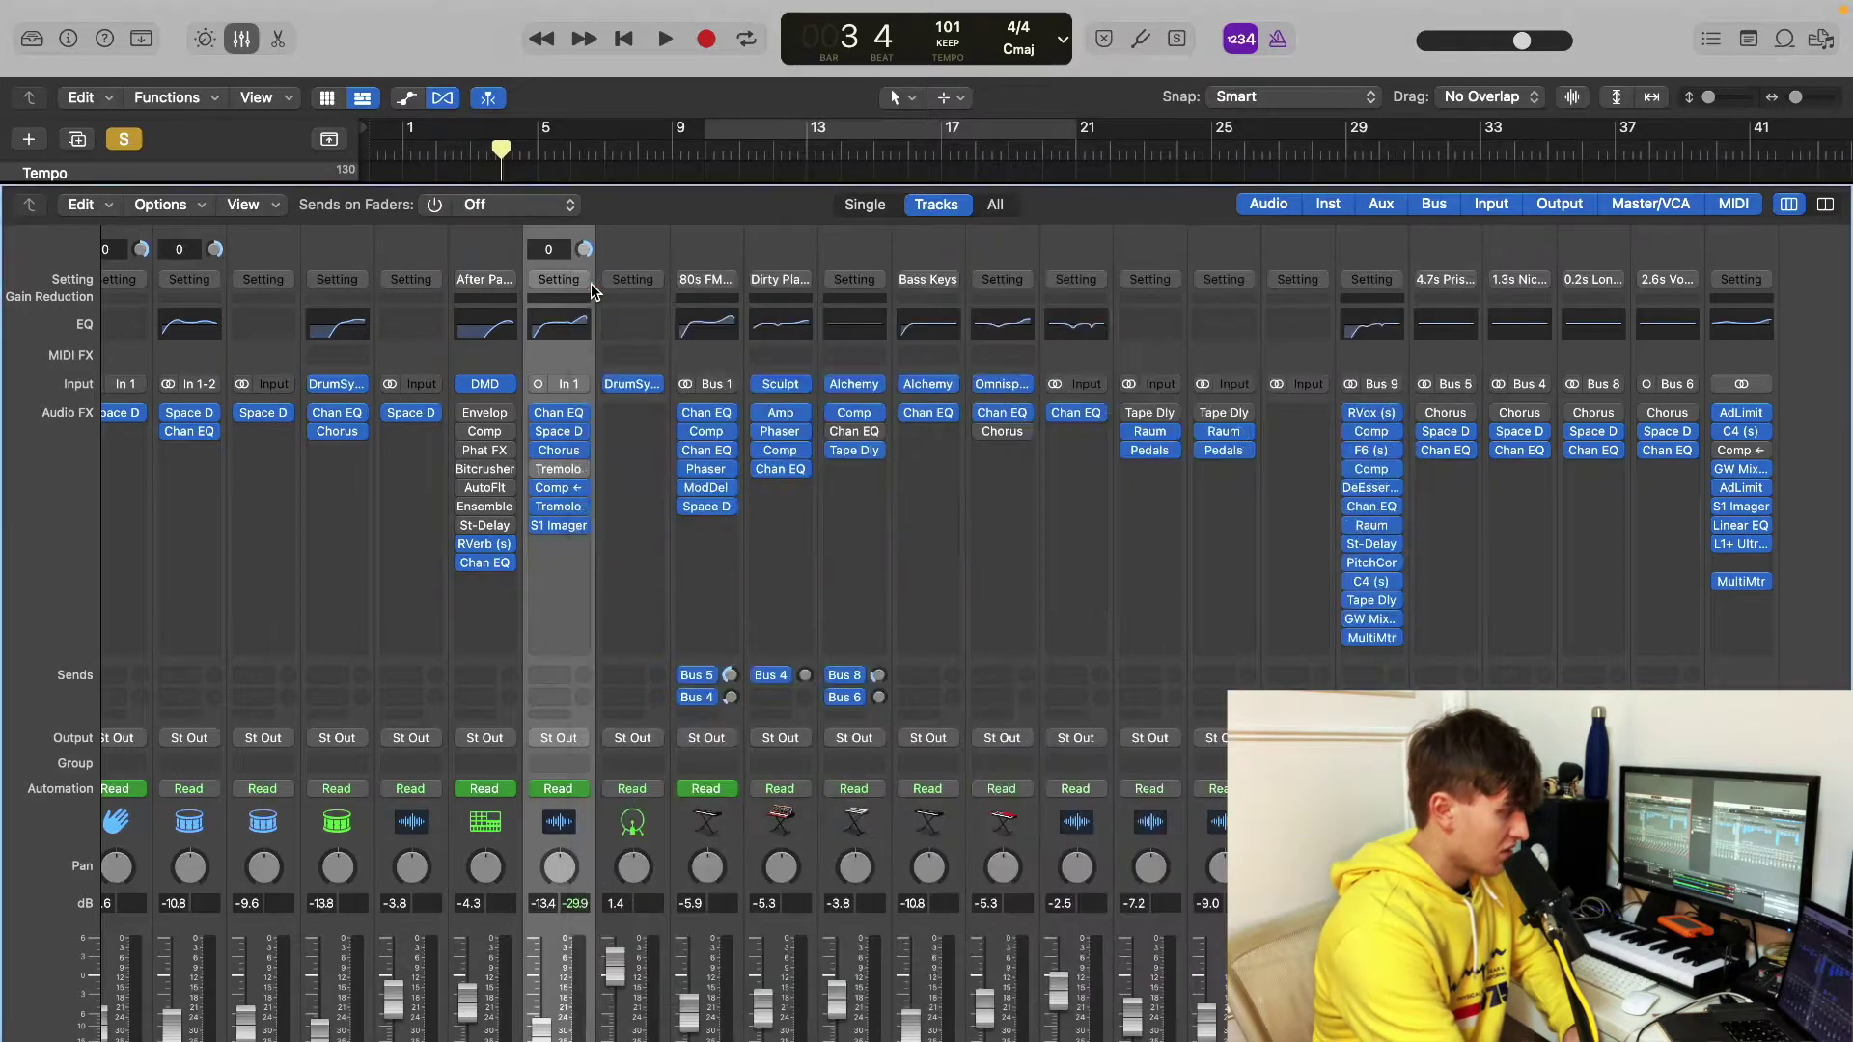
pyautogui.click(566, 526)
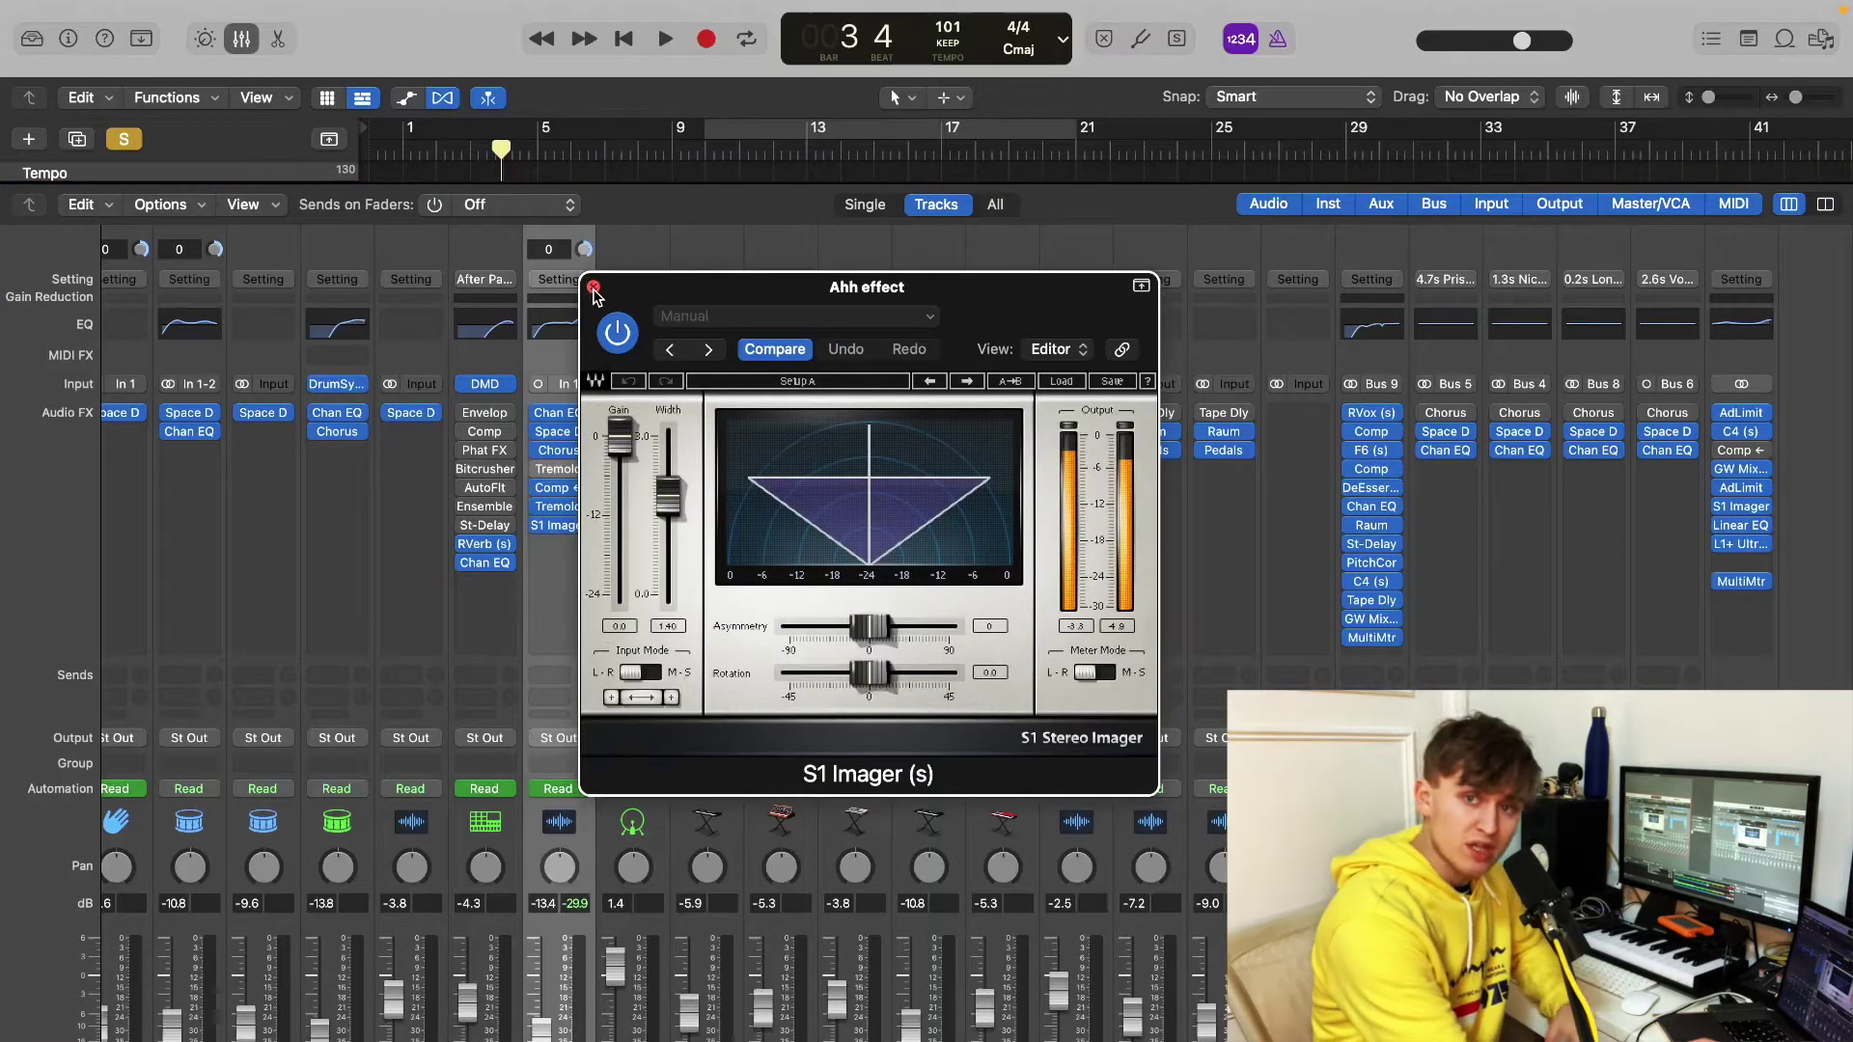
pyautogui.click(594, 287)
# Step: Open the Ahh effect Compressor and select the SIDE CHAIN KICK track in the arrangement
pyautogui.click(561, 490)
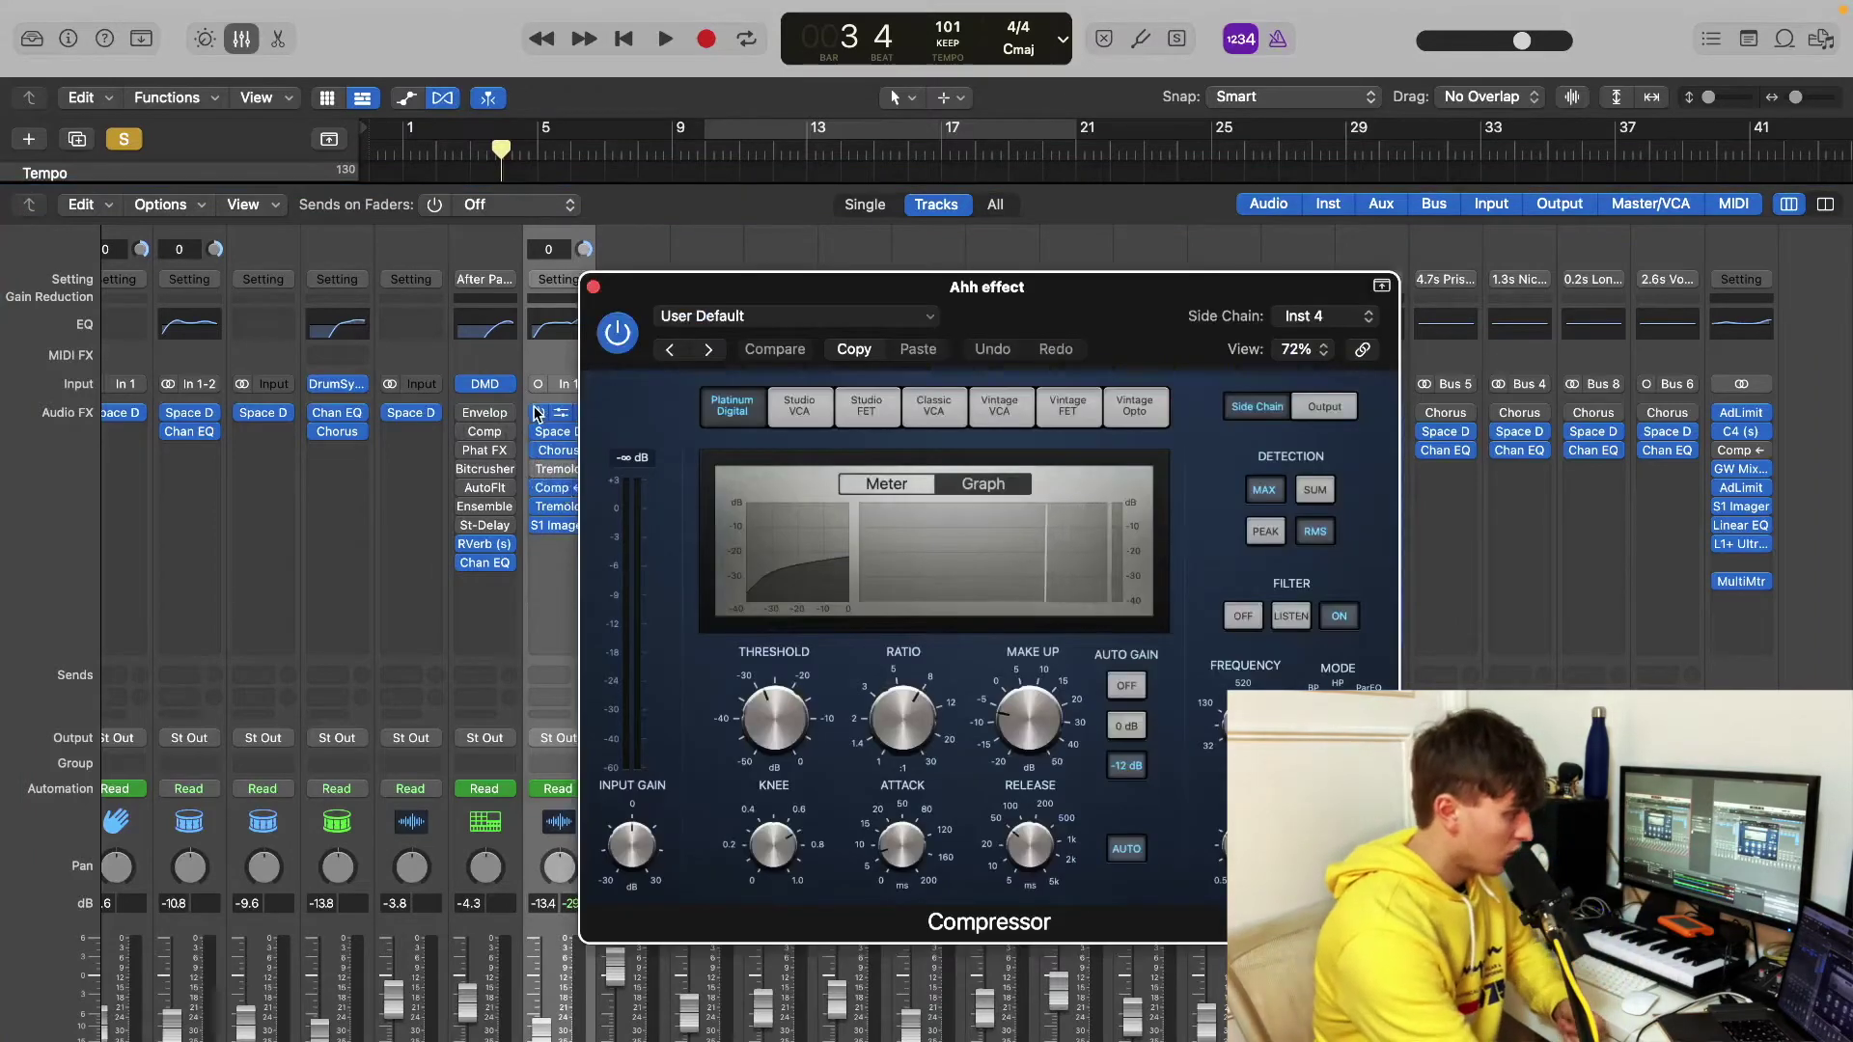
pyautogui.click(246, 41)
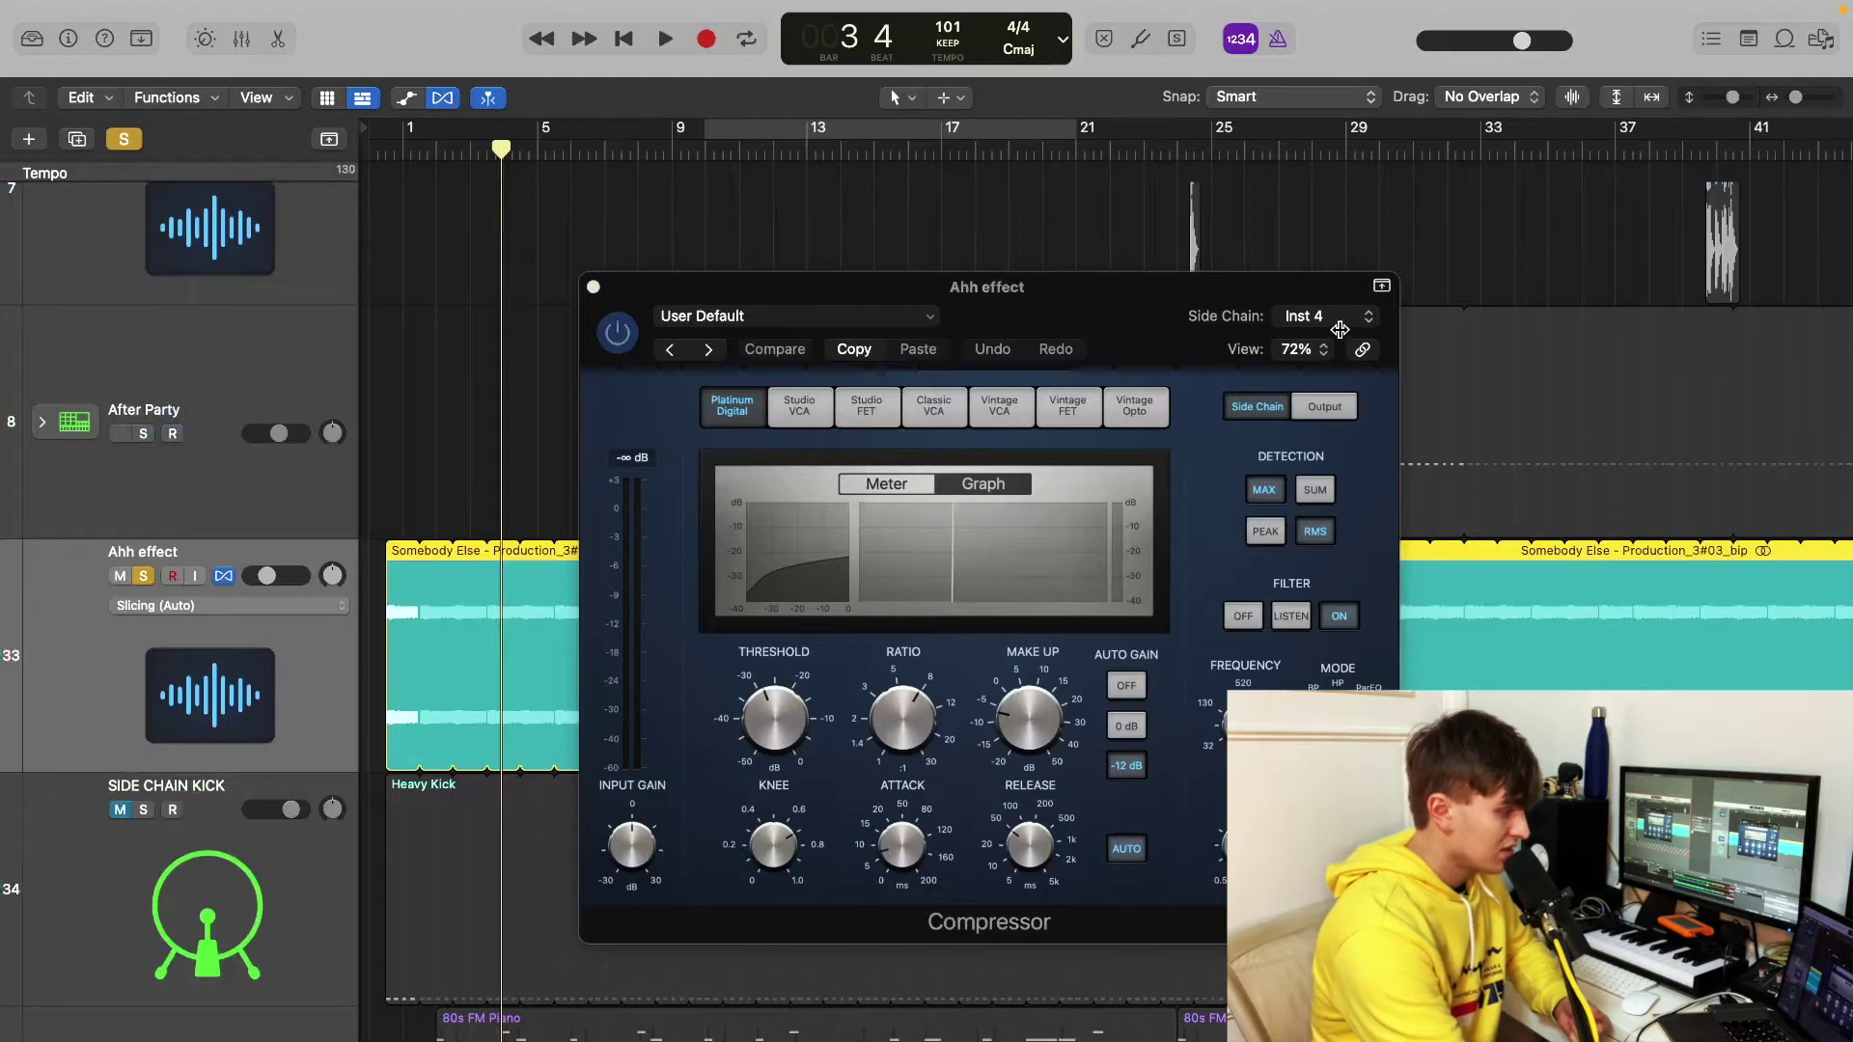
pyautogui.click(176, 842)
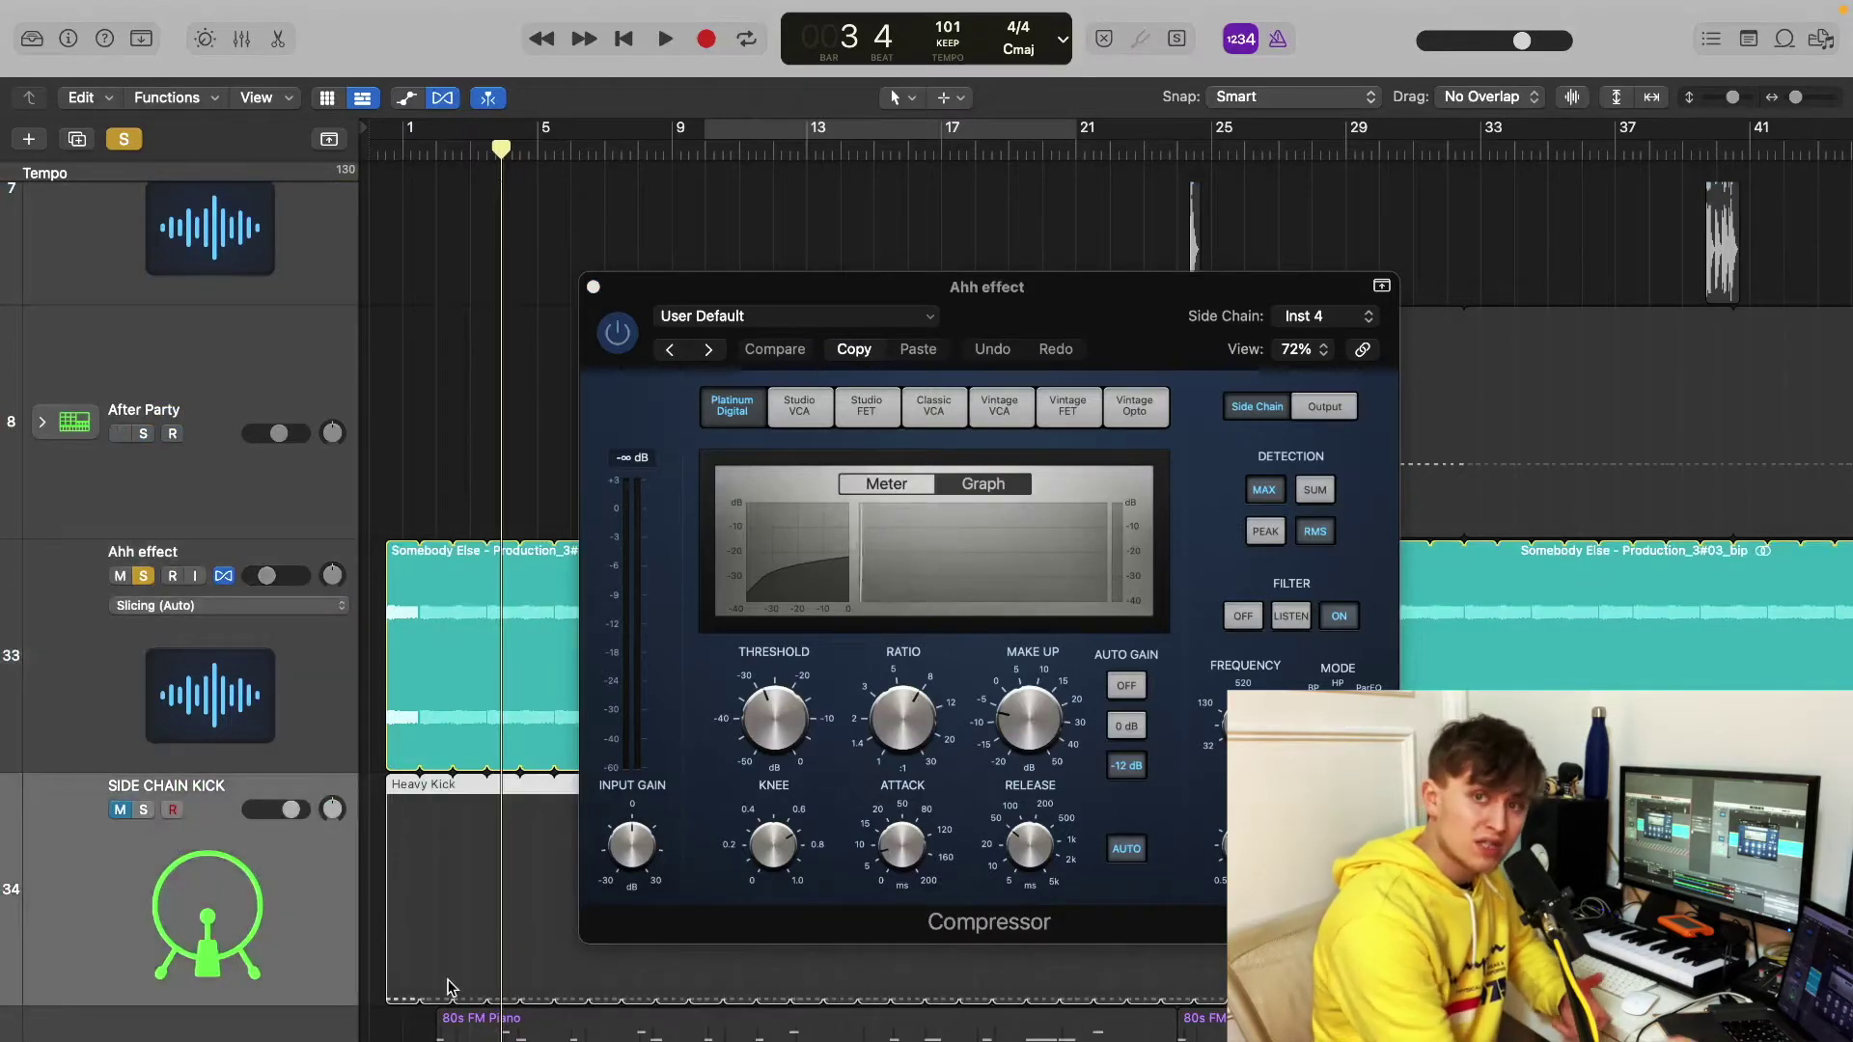
# Step: Play with SIDE CHAIN KICK soloed, then unsoloed, and close the Compressor window
pyautogui.click(145, 808)
pyautogui.press('space')
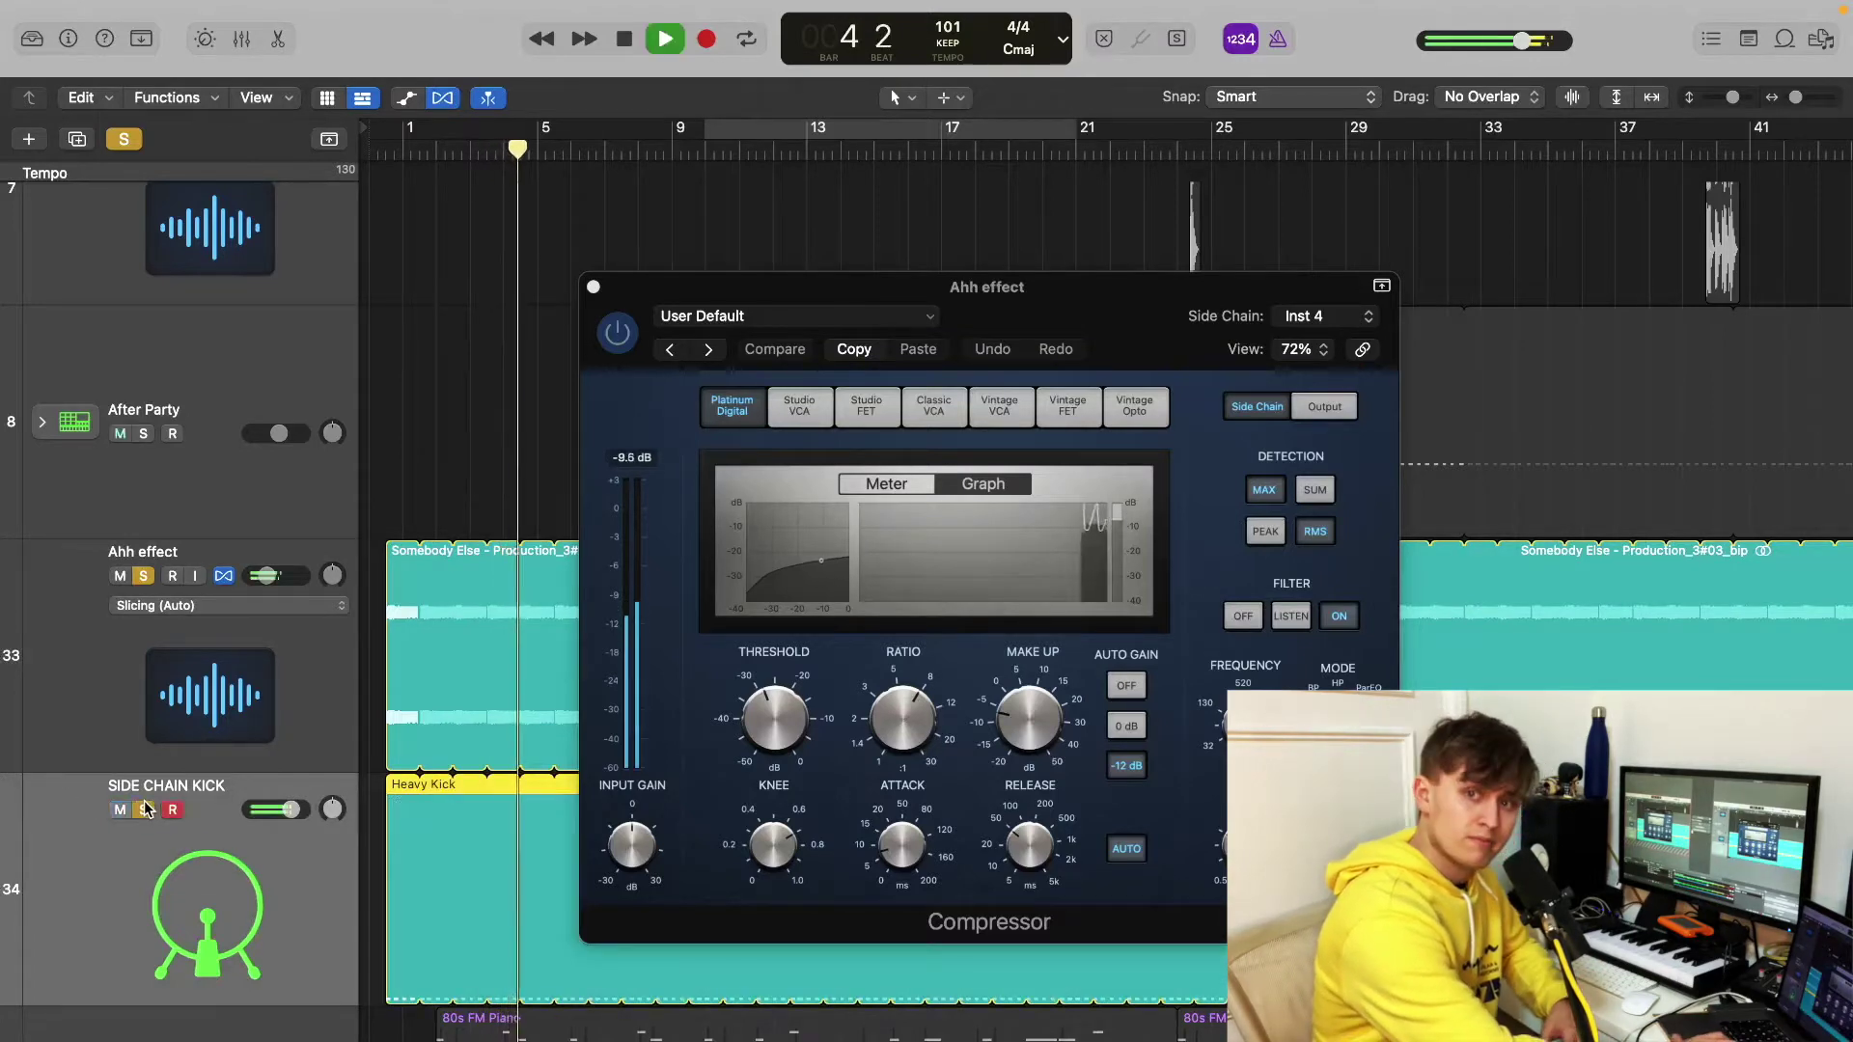
pyautogui.press('space')
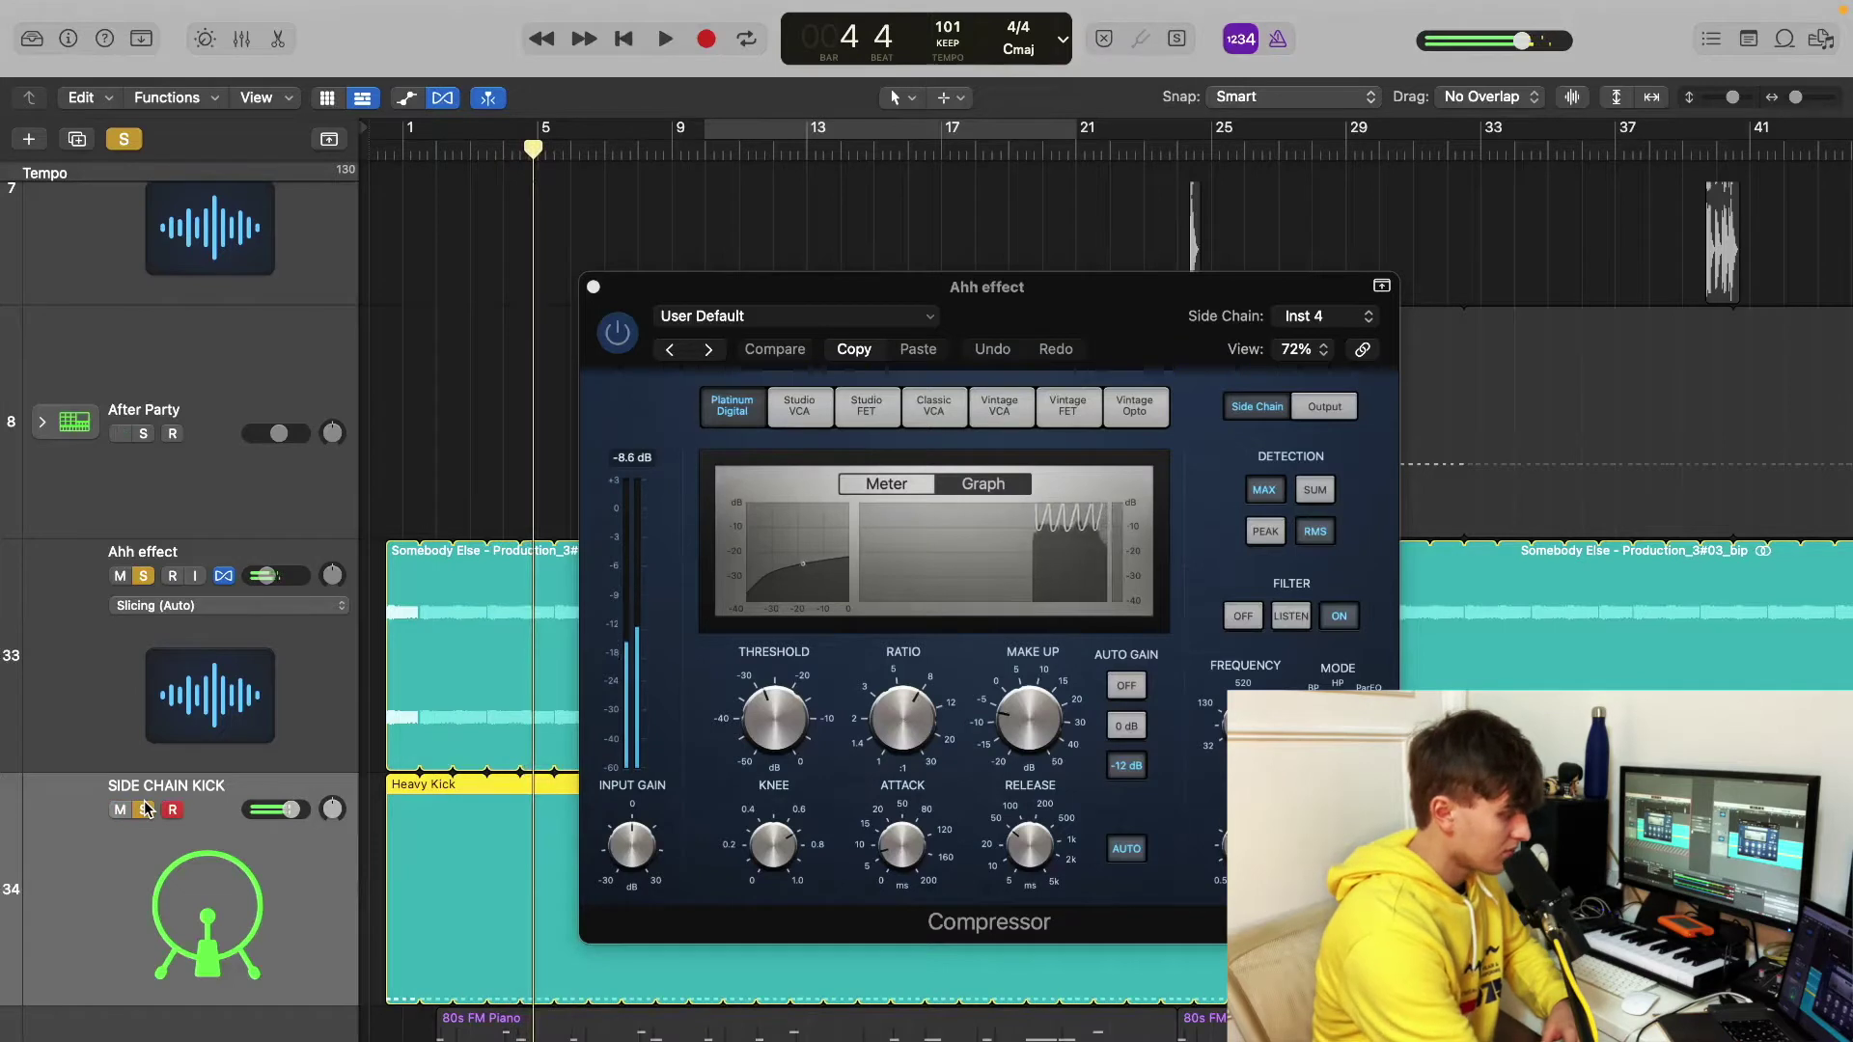
pyautogui.click(146, 809)
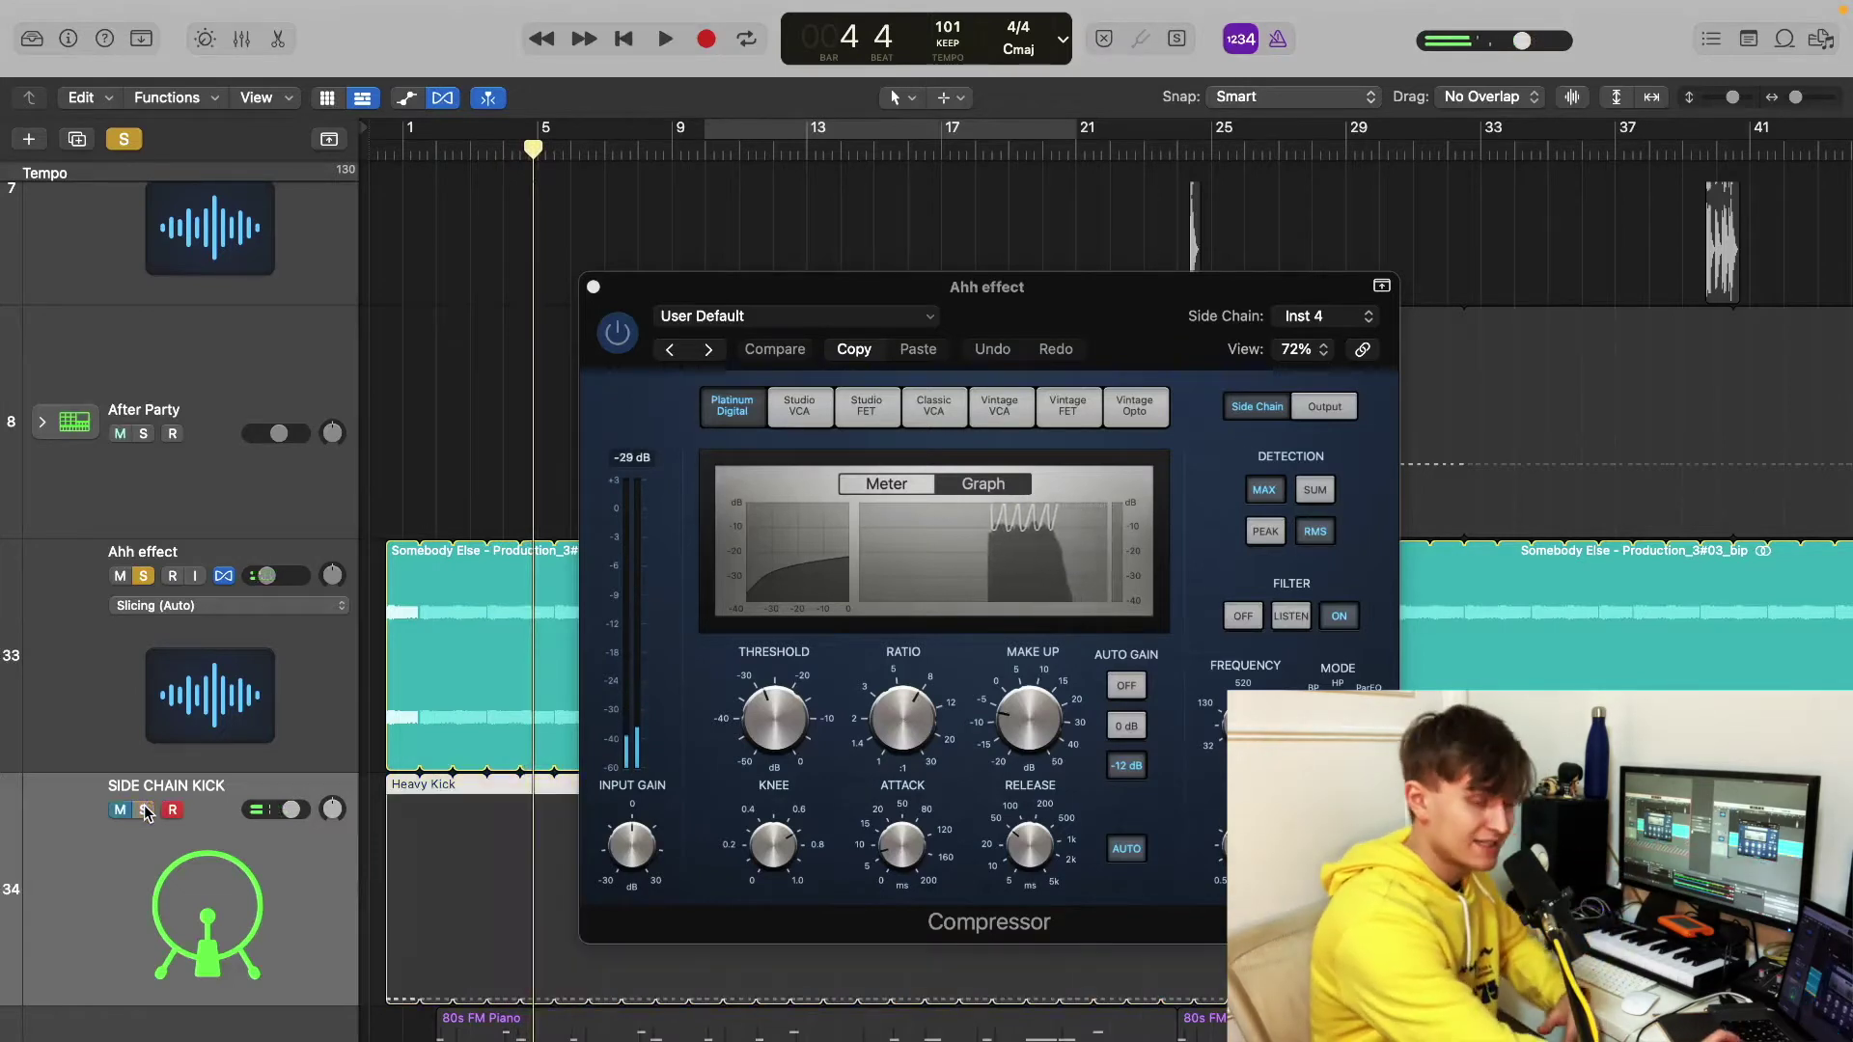
pyautogui.press('space')
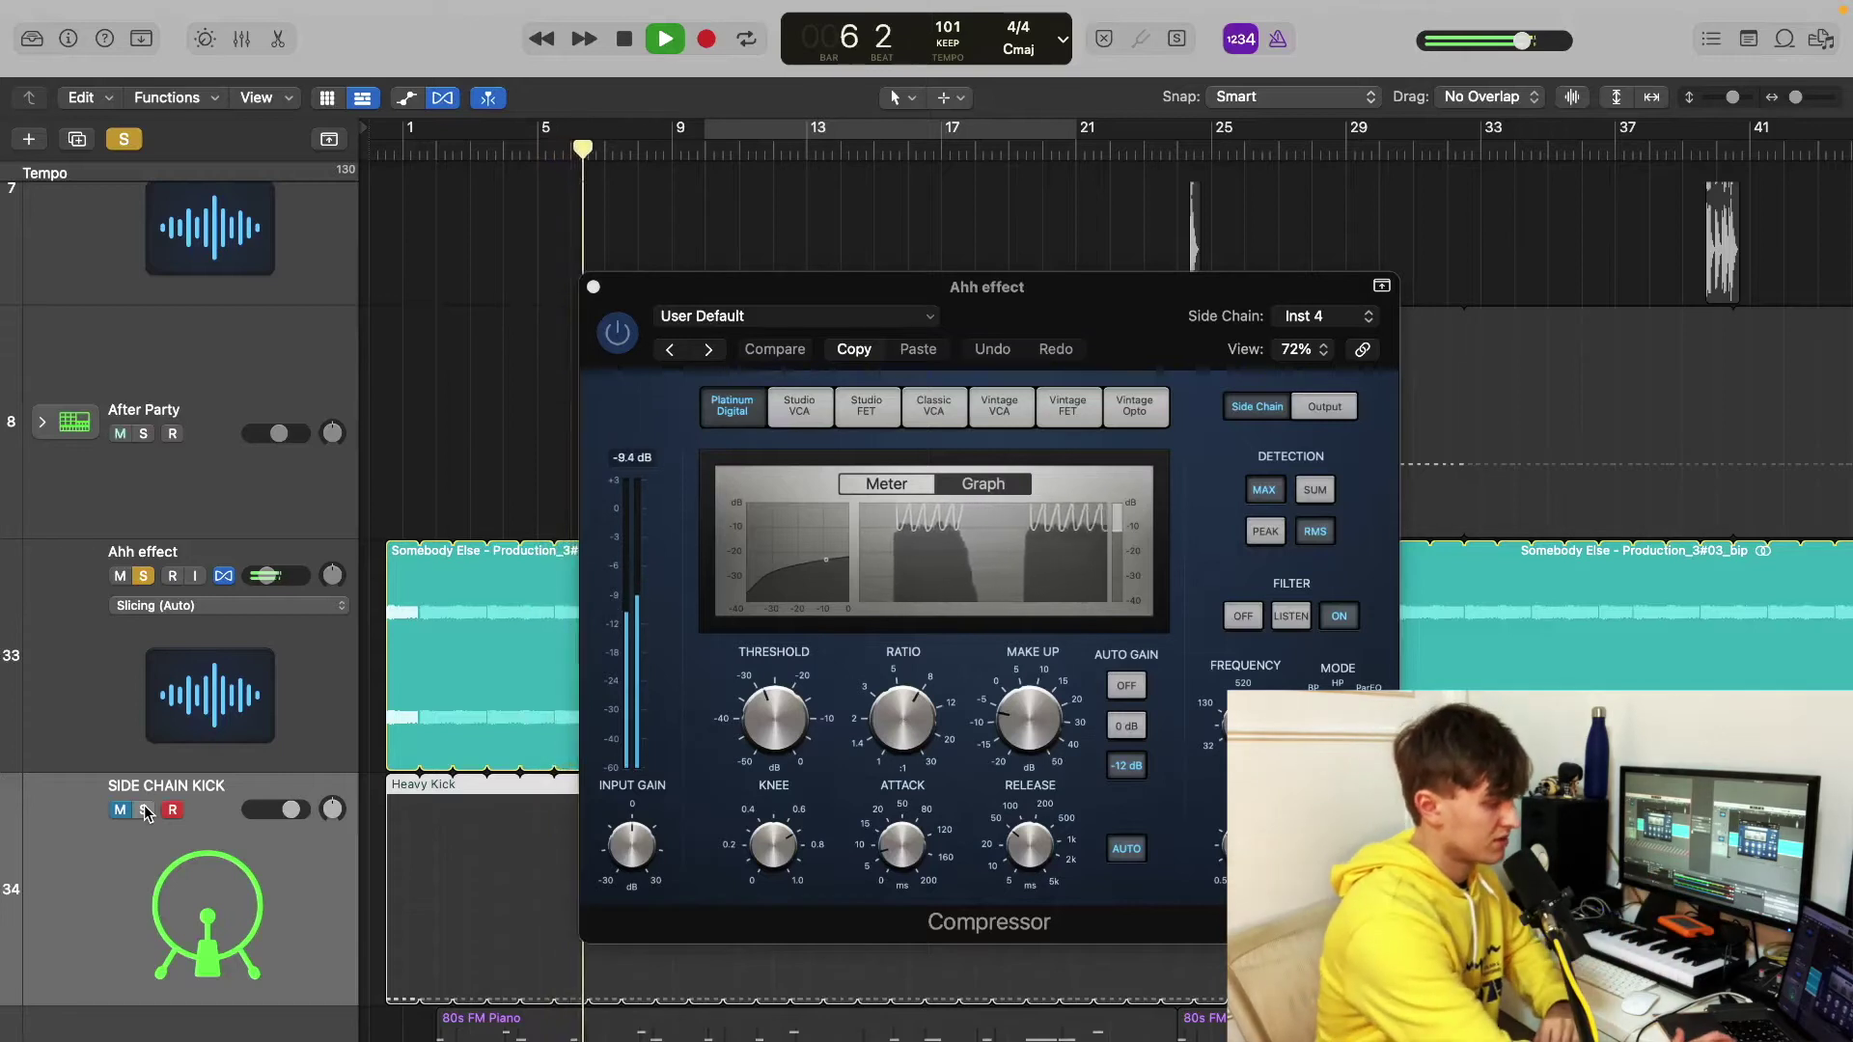
pyautogui.press('space')
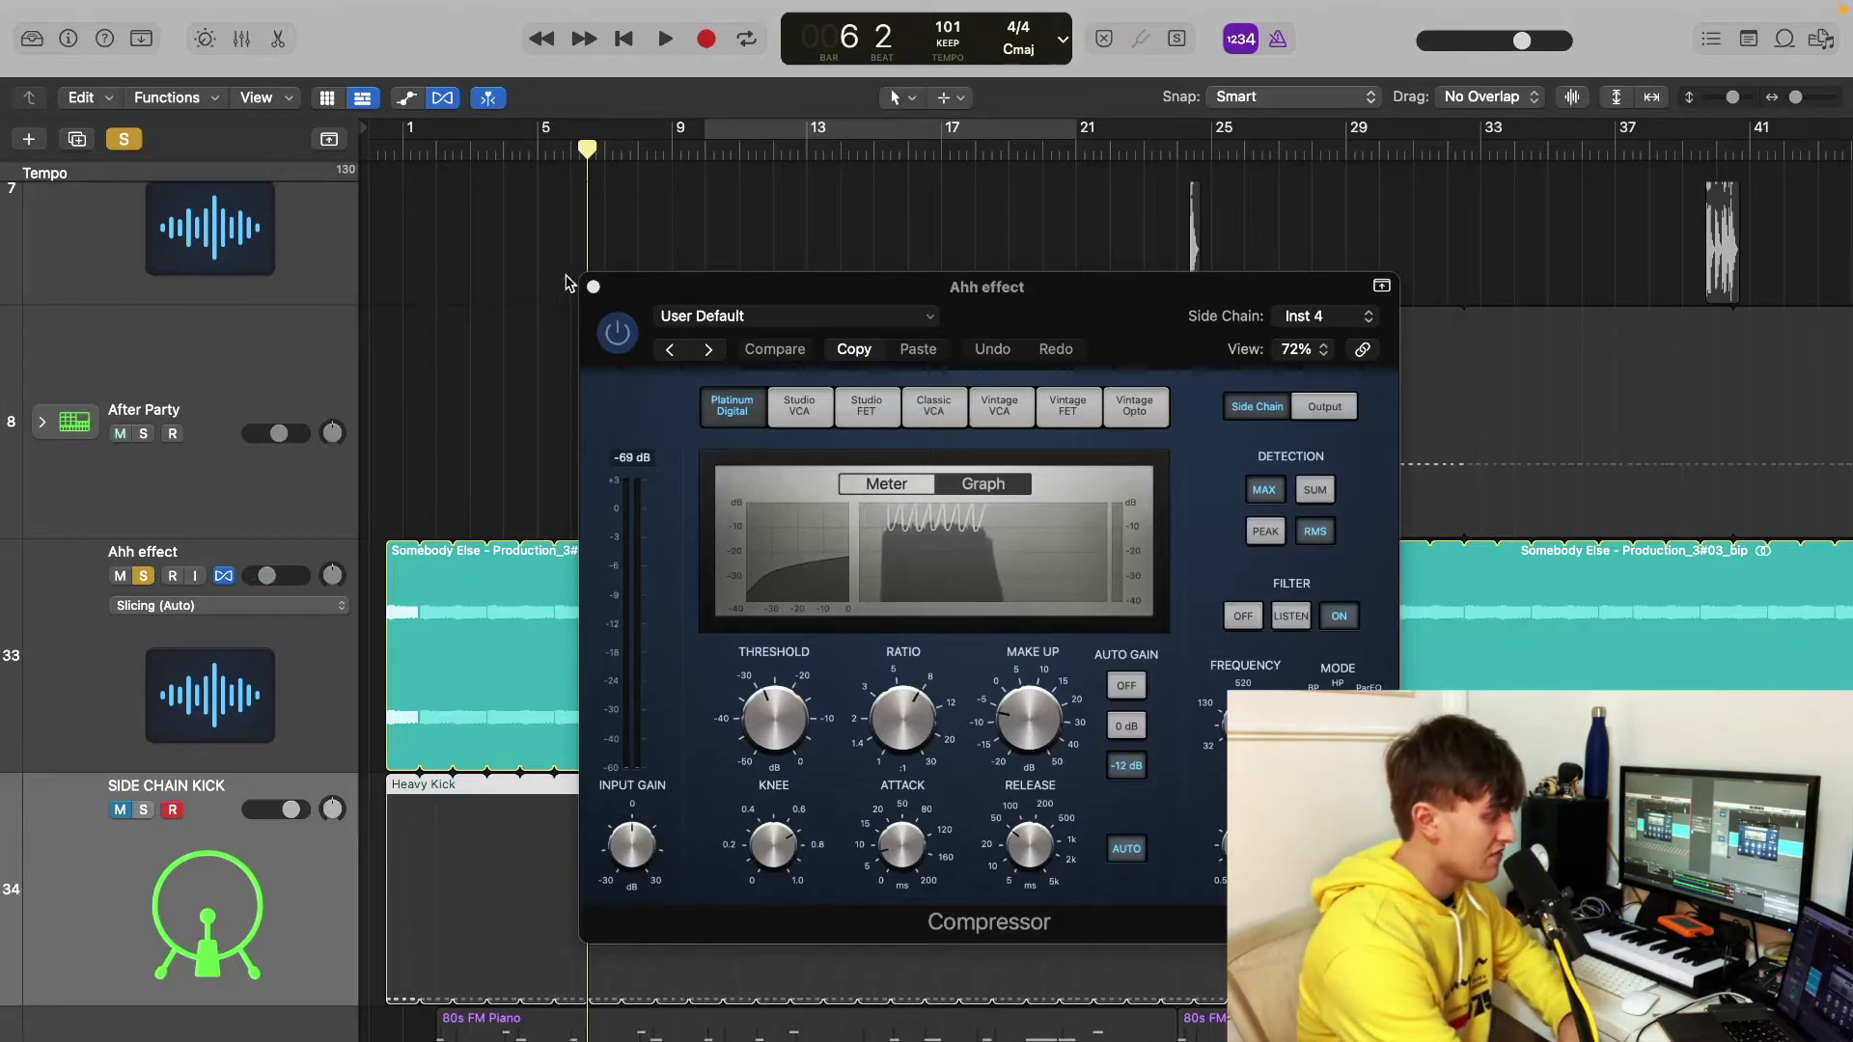
pyautogui.click(592, 286)
# Step: Zoom out, solo Ahh effect and 80s FM Piano, and show 80s FM Piano in the Mixer
pyautogui.press('super+Left')
pyautogui.press('super+Left')
pyautogui.press('super+Left')
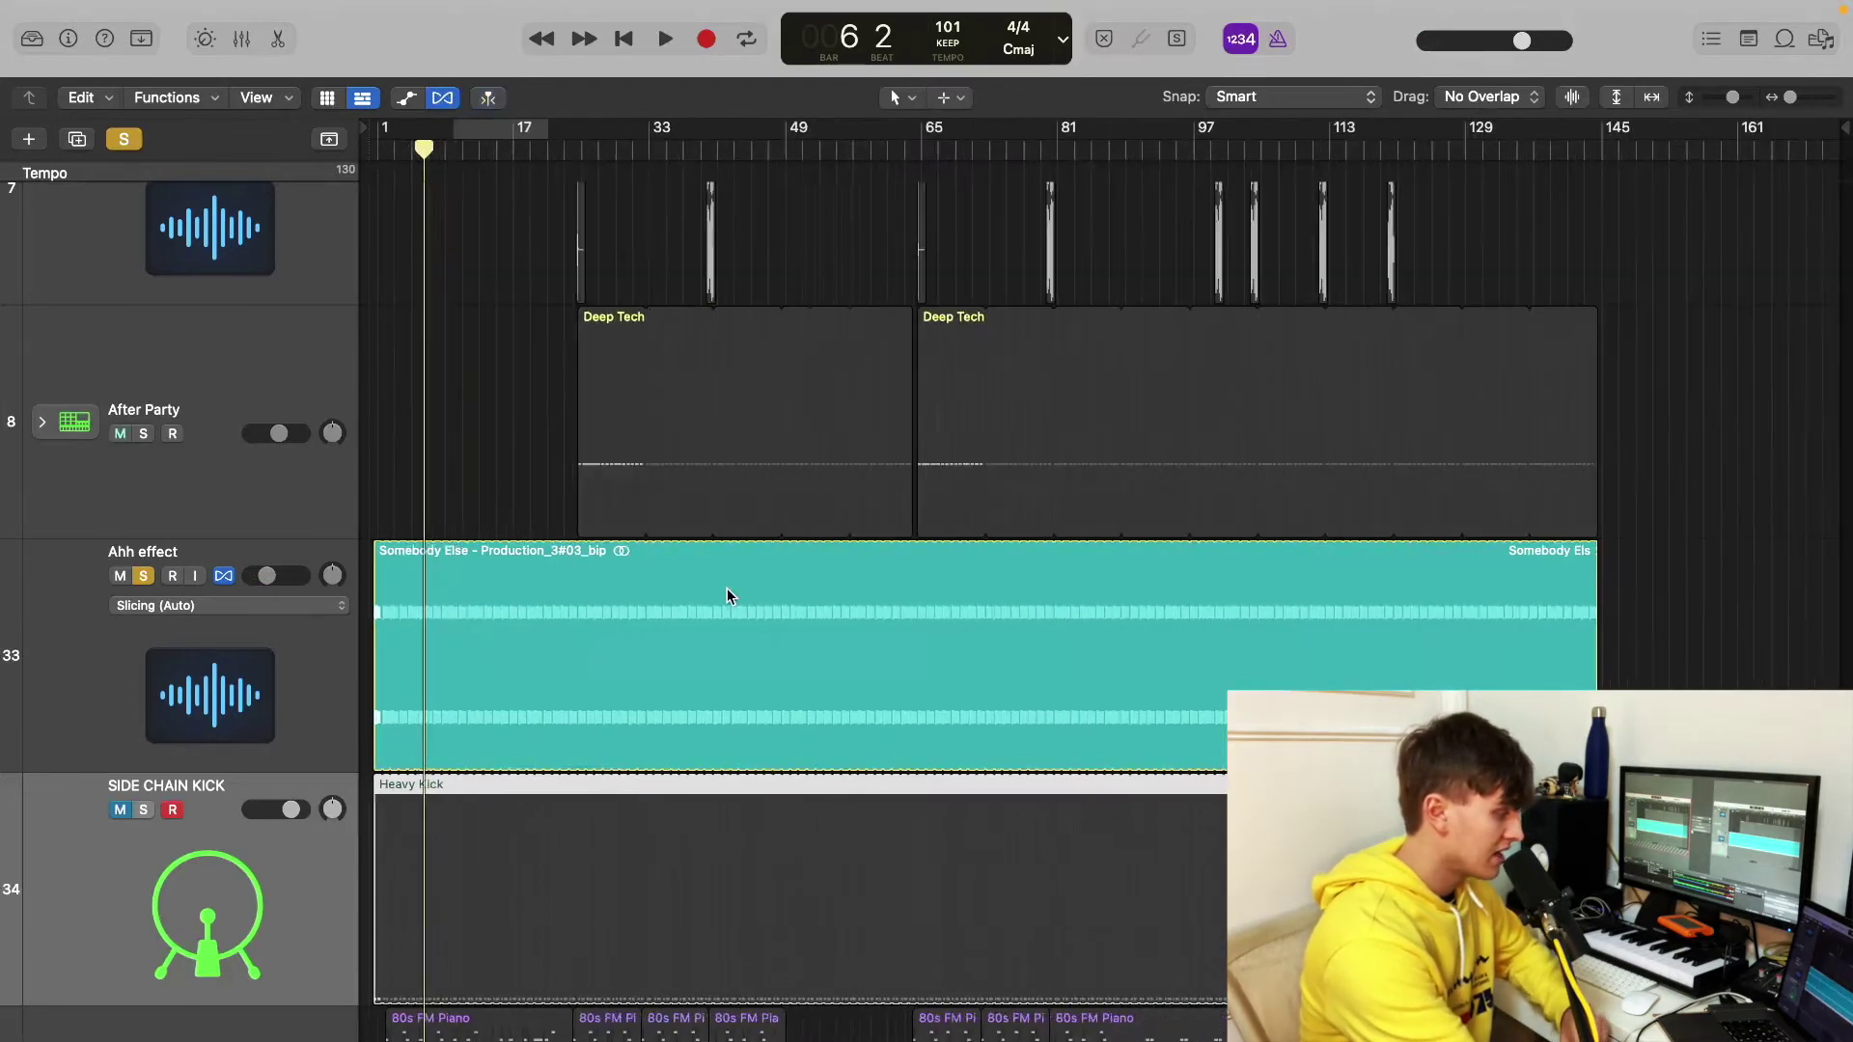
pyautogui.press('super+Up')
pyautogui.press('super+Up')
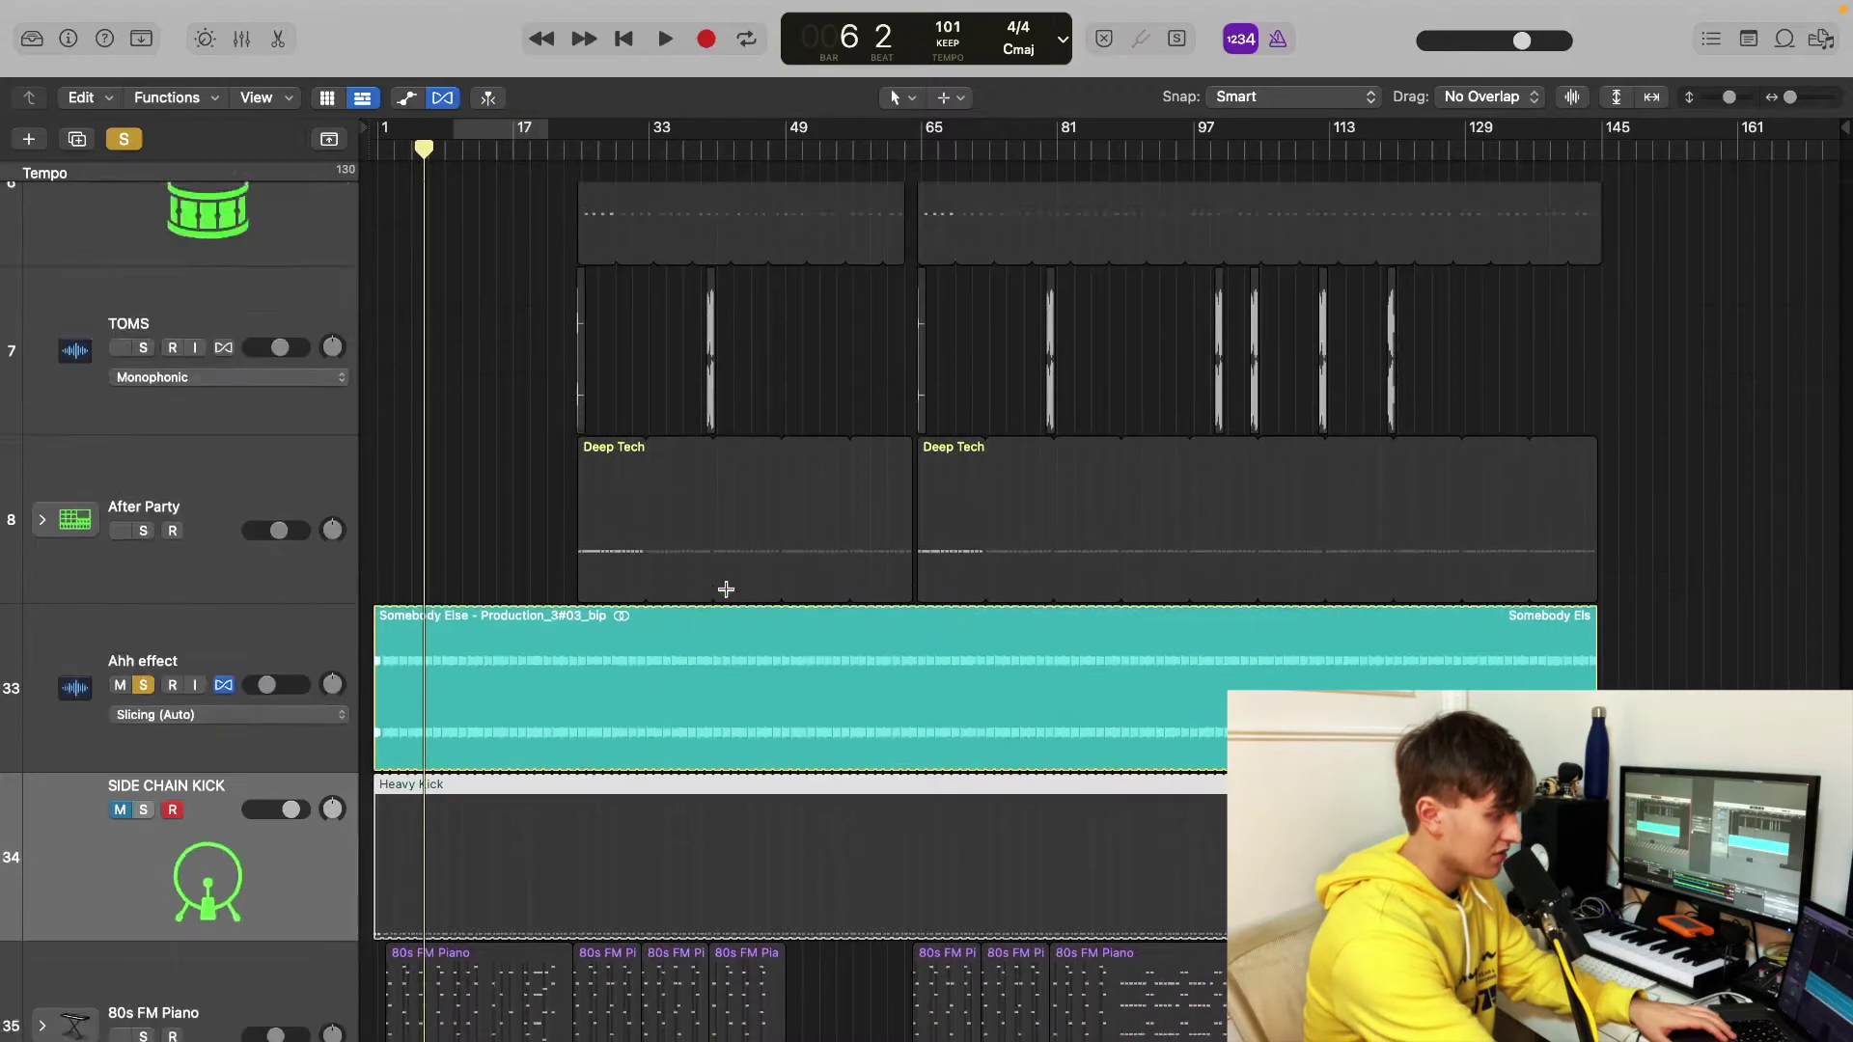
pyautogui.press('super+Up')
pyautogui.press('super+Up')
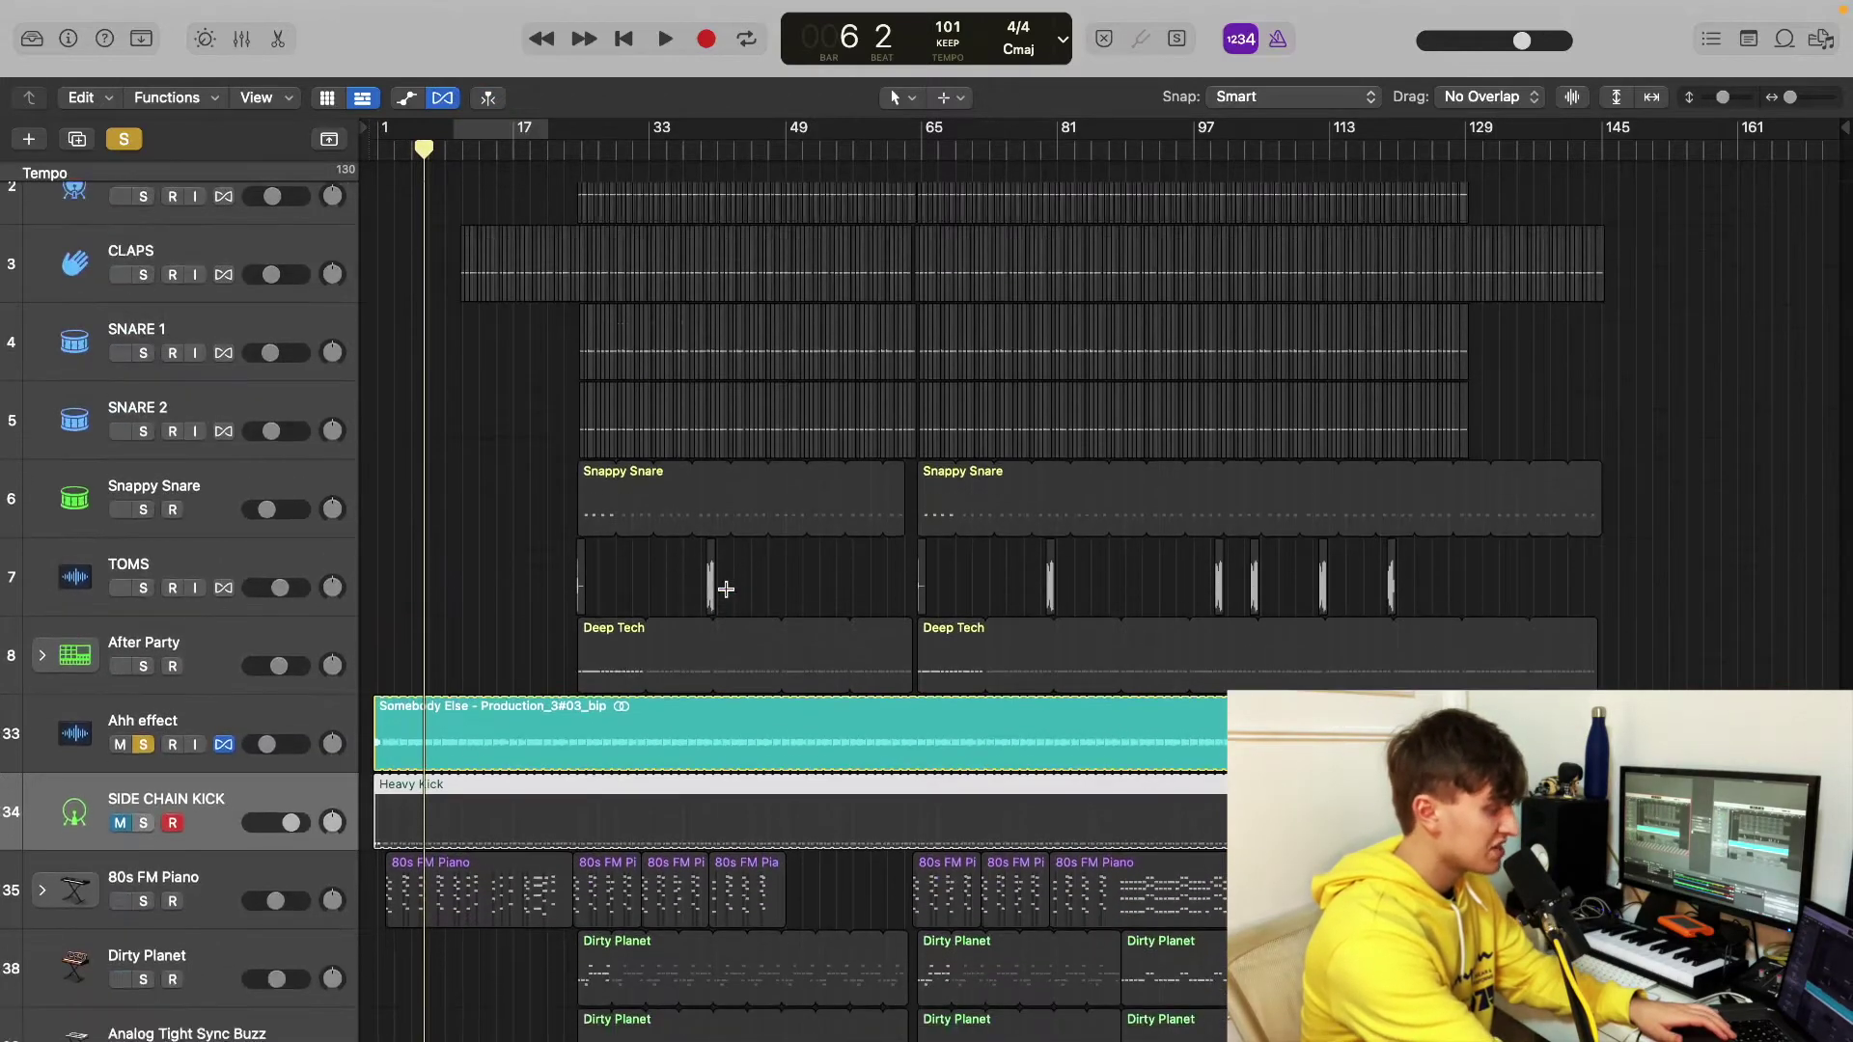
pyautogui.click(143, 738)
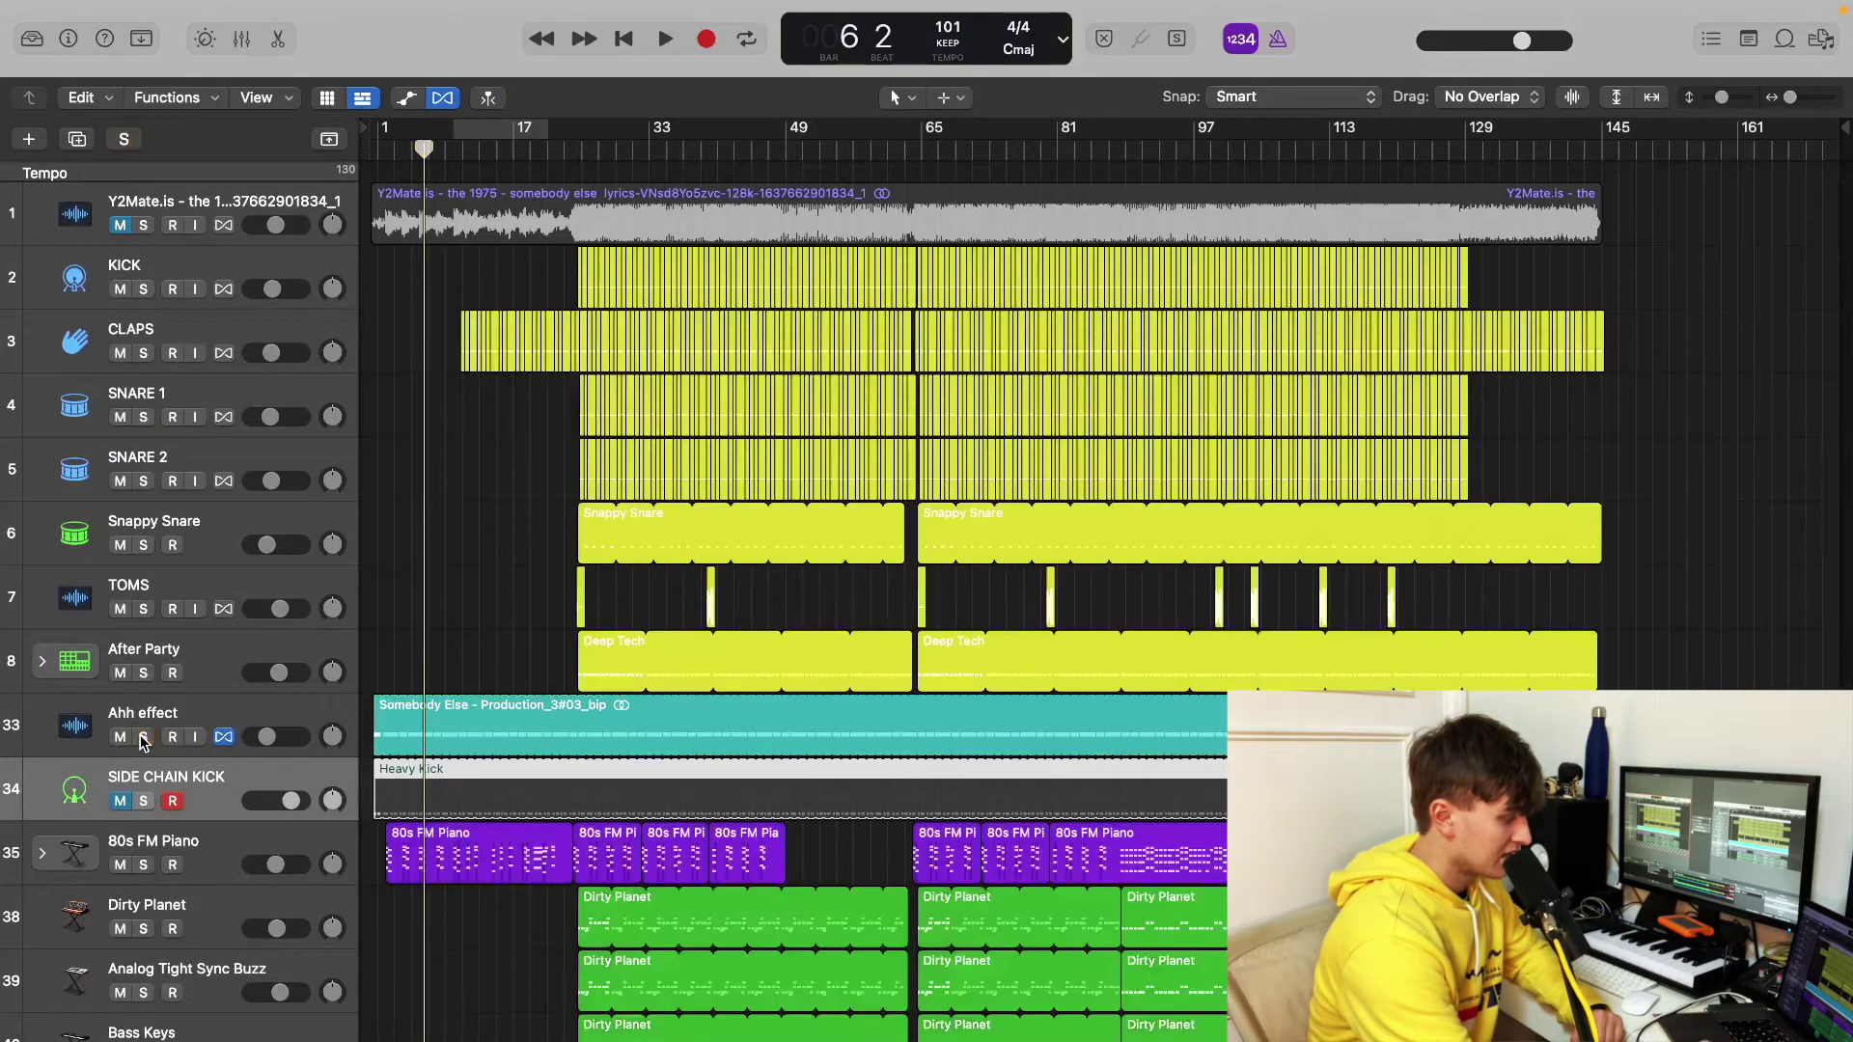
pyautogui.click(143, 737)
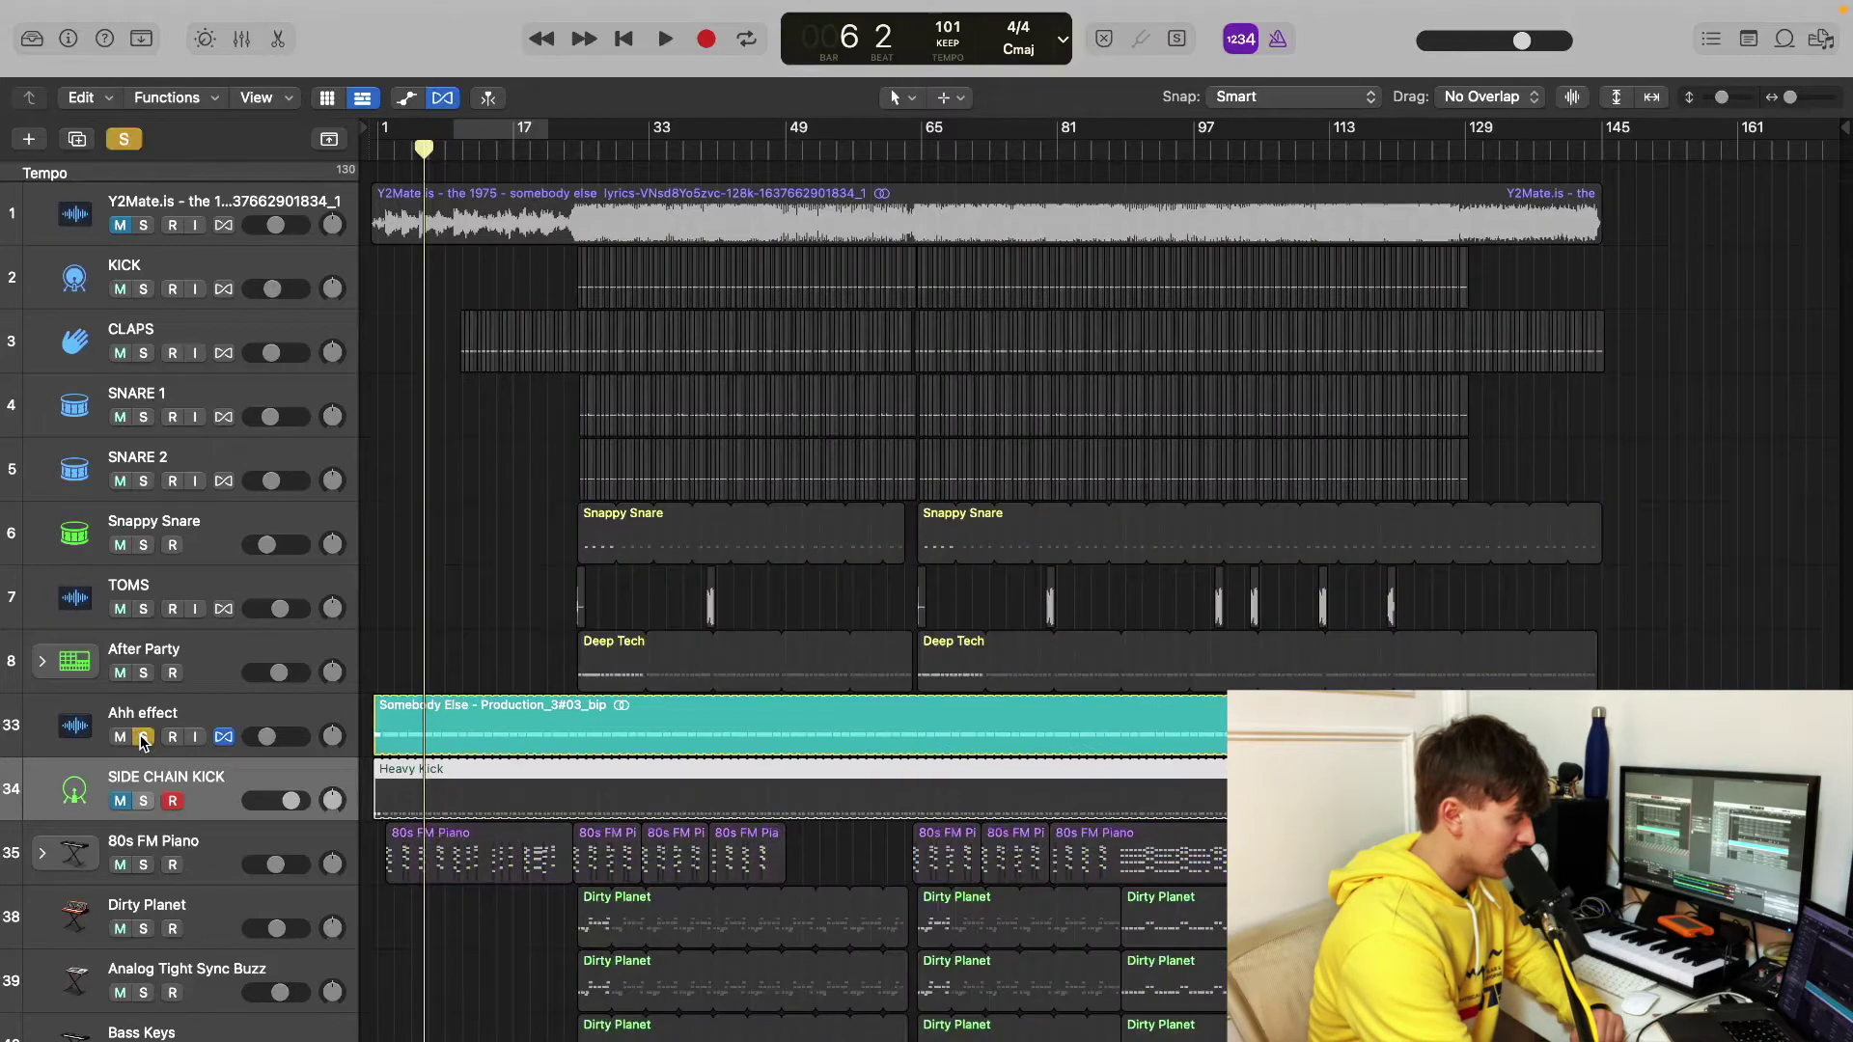
pyautogui.click(143, 865)
pyautogui.click(263, 832)
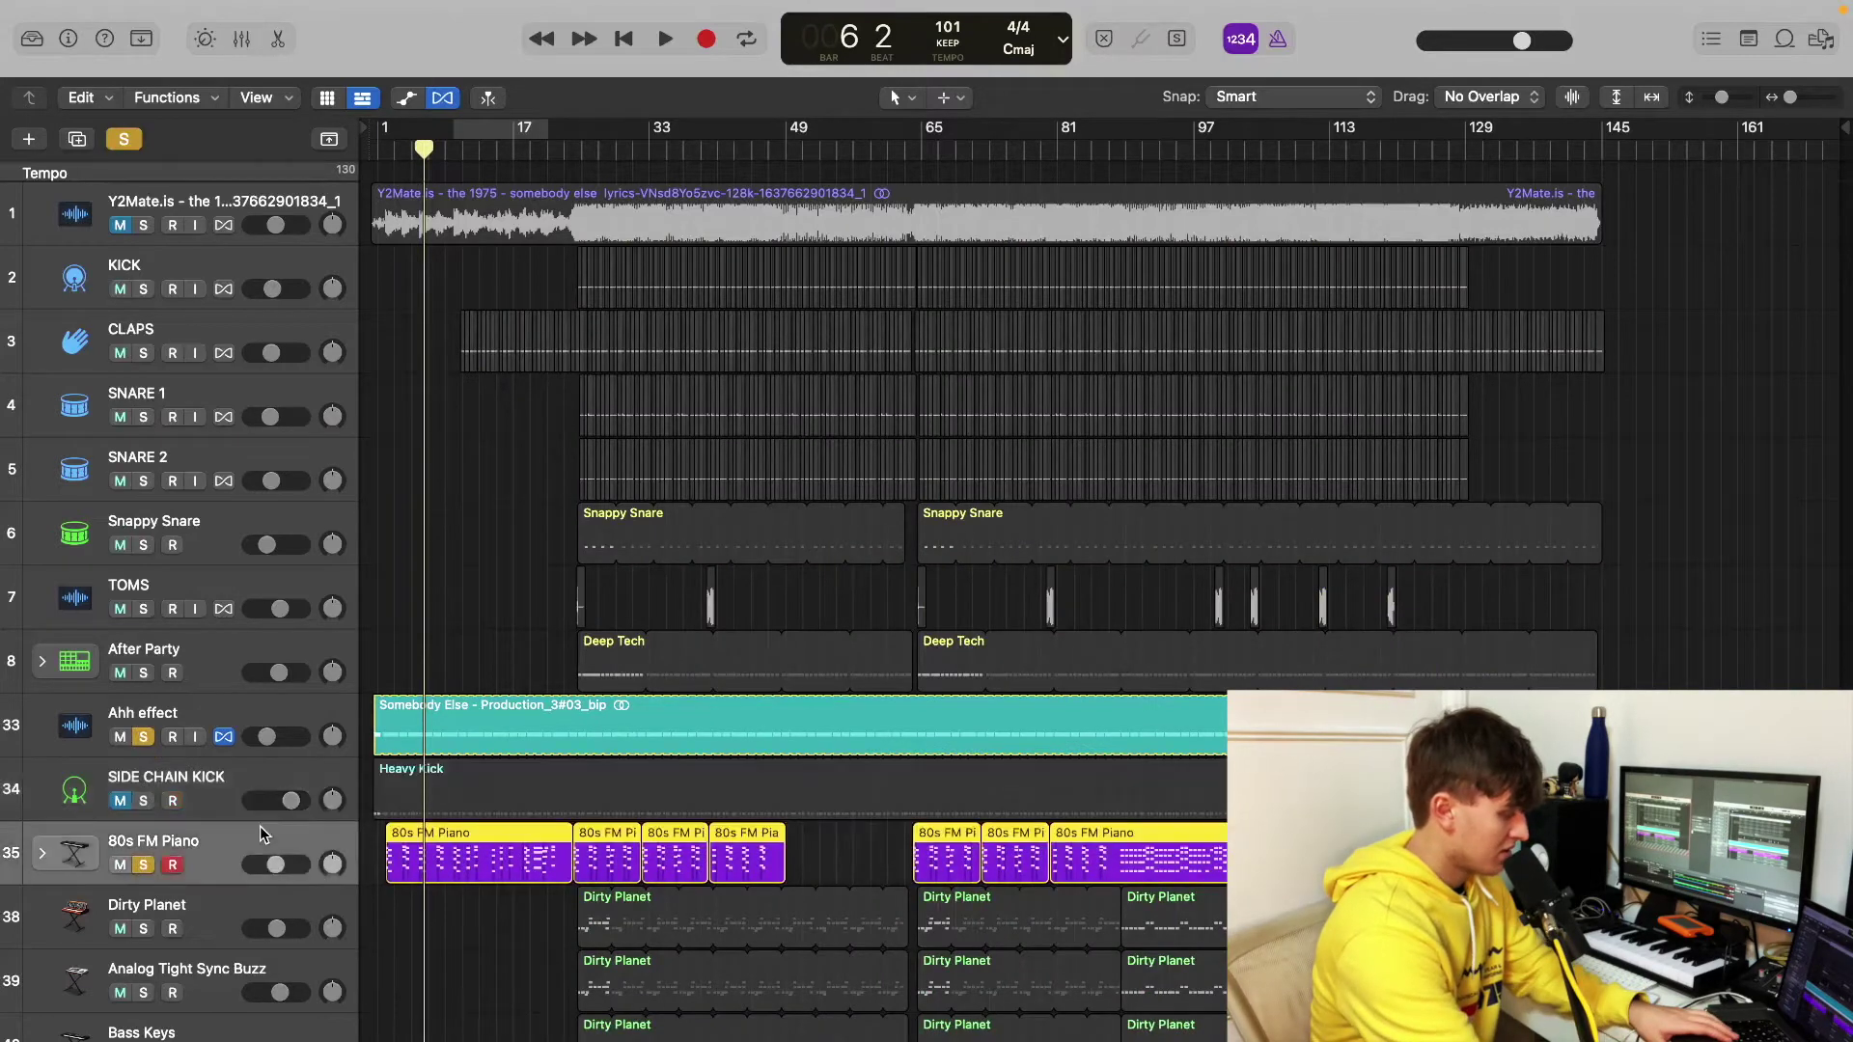
pyautogui.press('x')
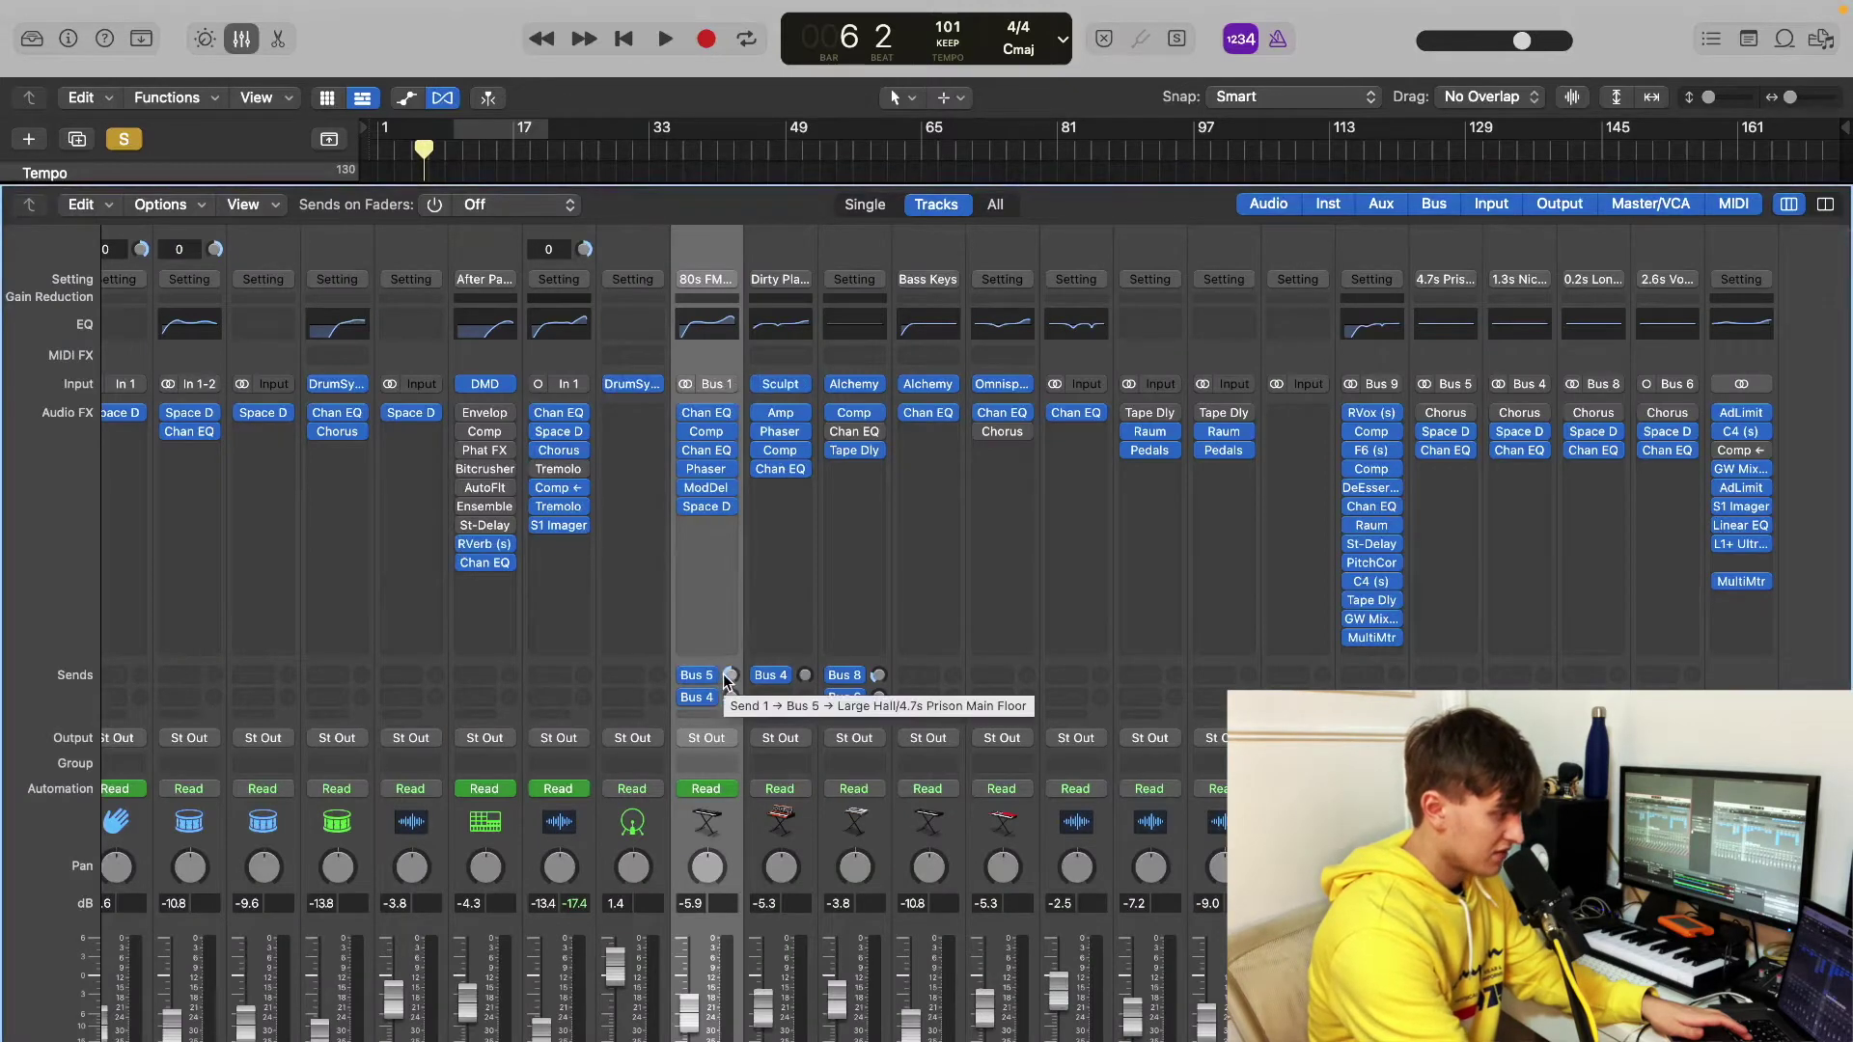
# Step: Inspect the 80s FM Piano's hall reverb send and its channel EQ
pyautogui.click(1455, 434)
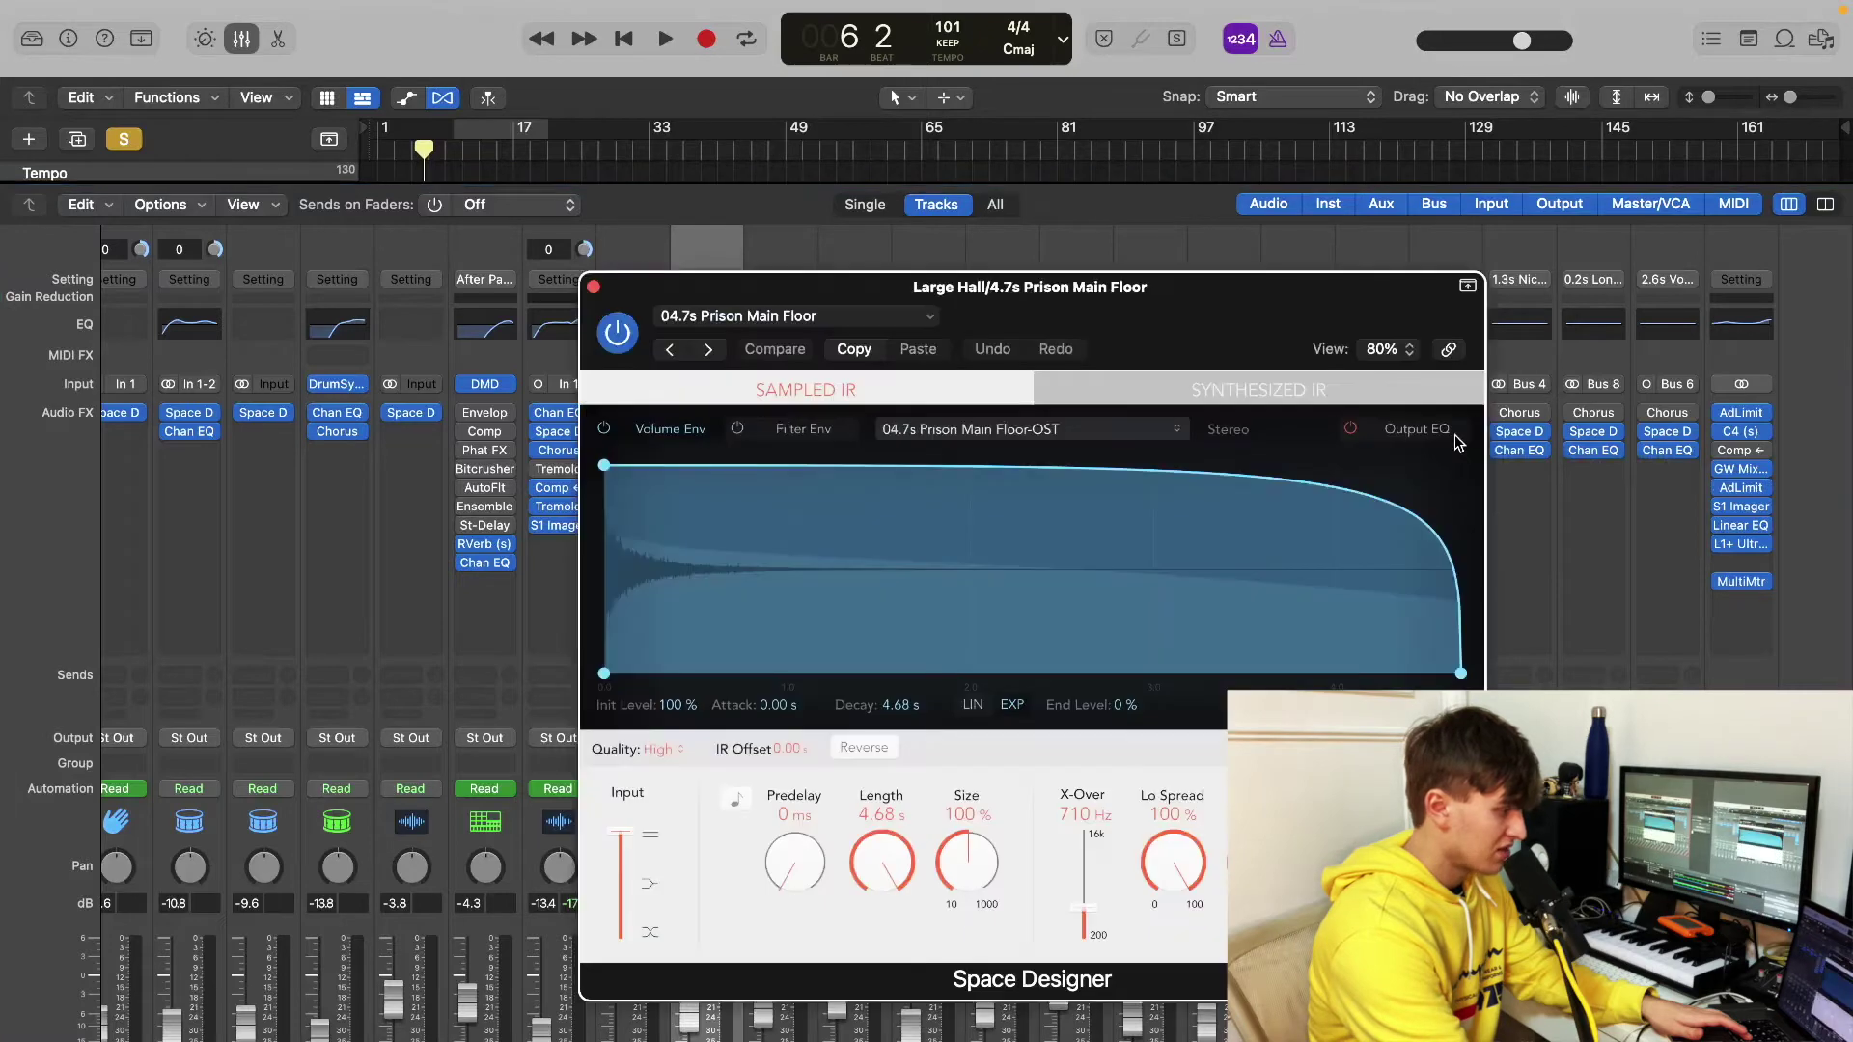
pyautogui.click(594, 288)
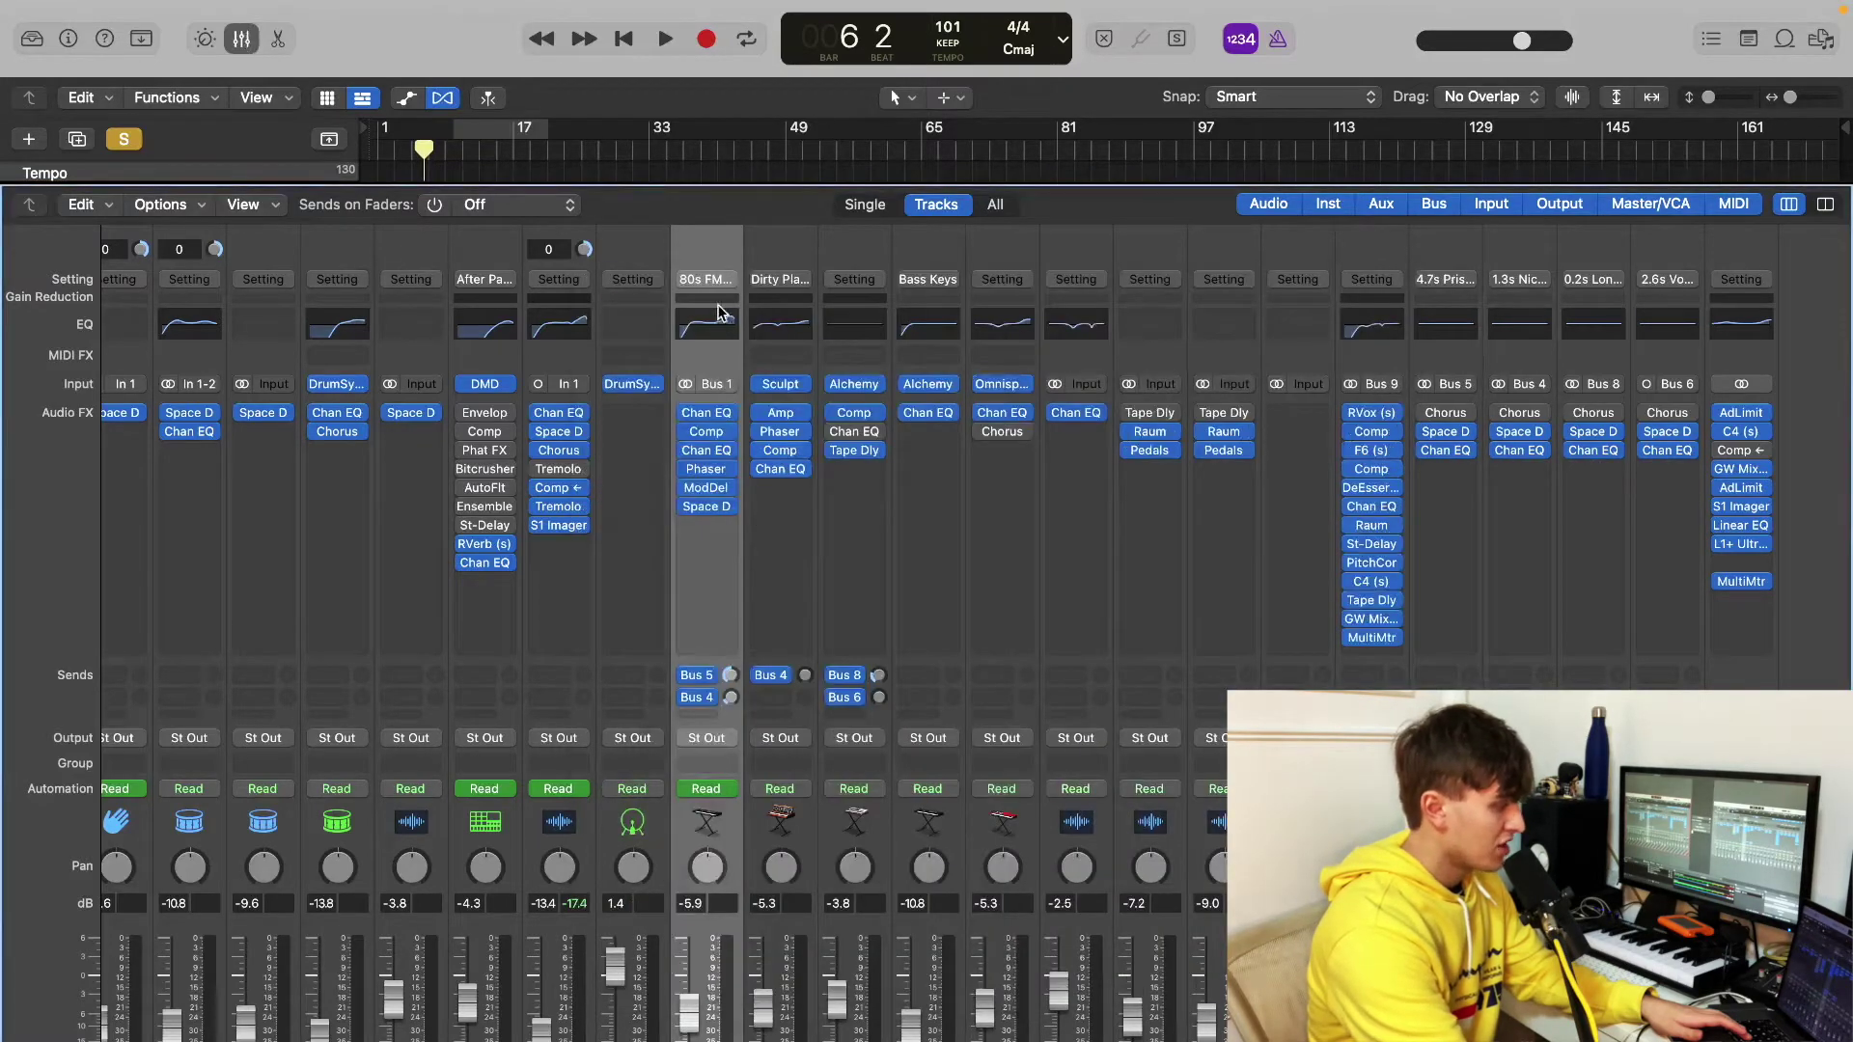
pyautogui.click(683, 330)
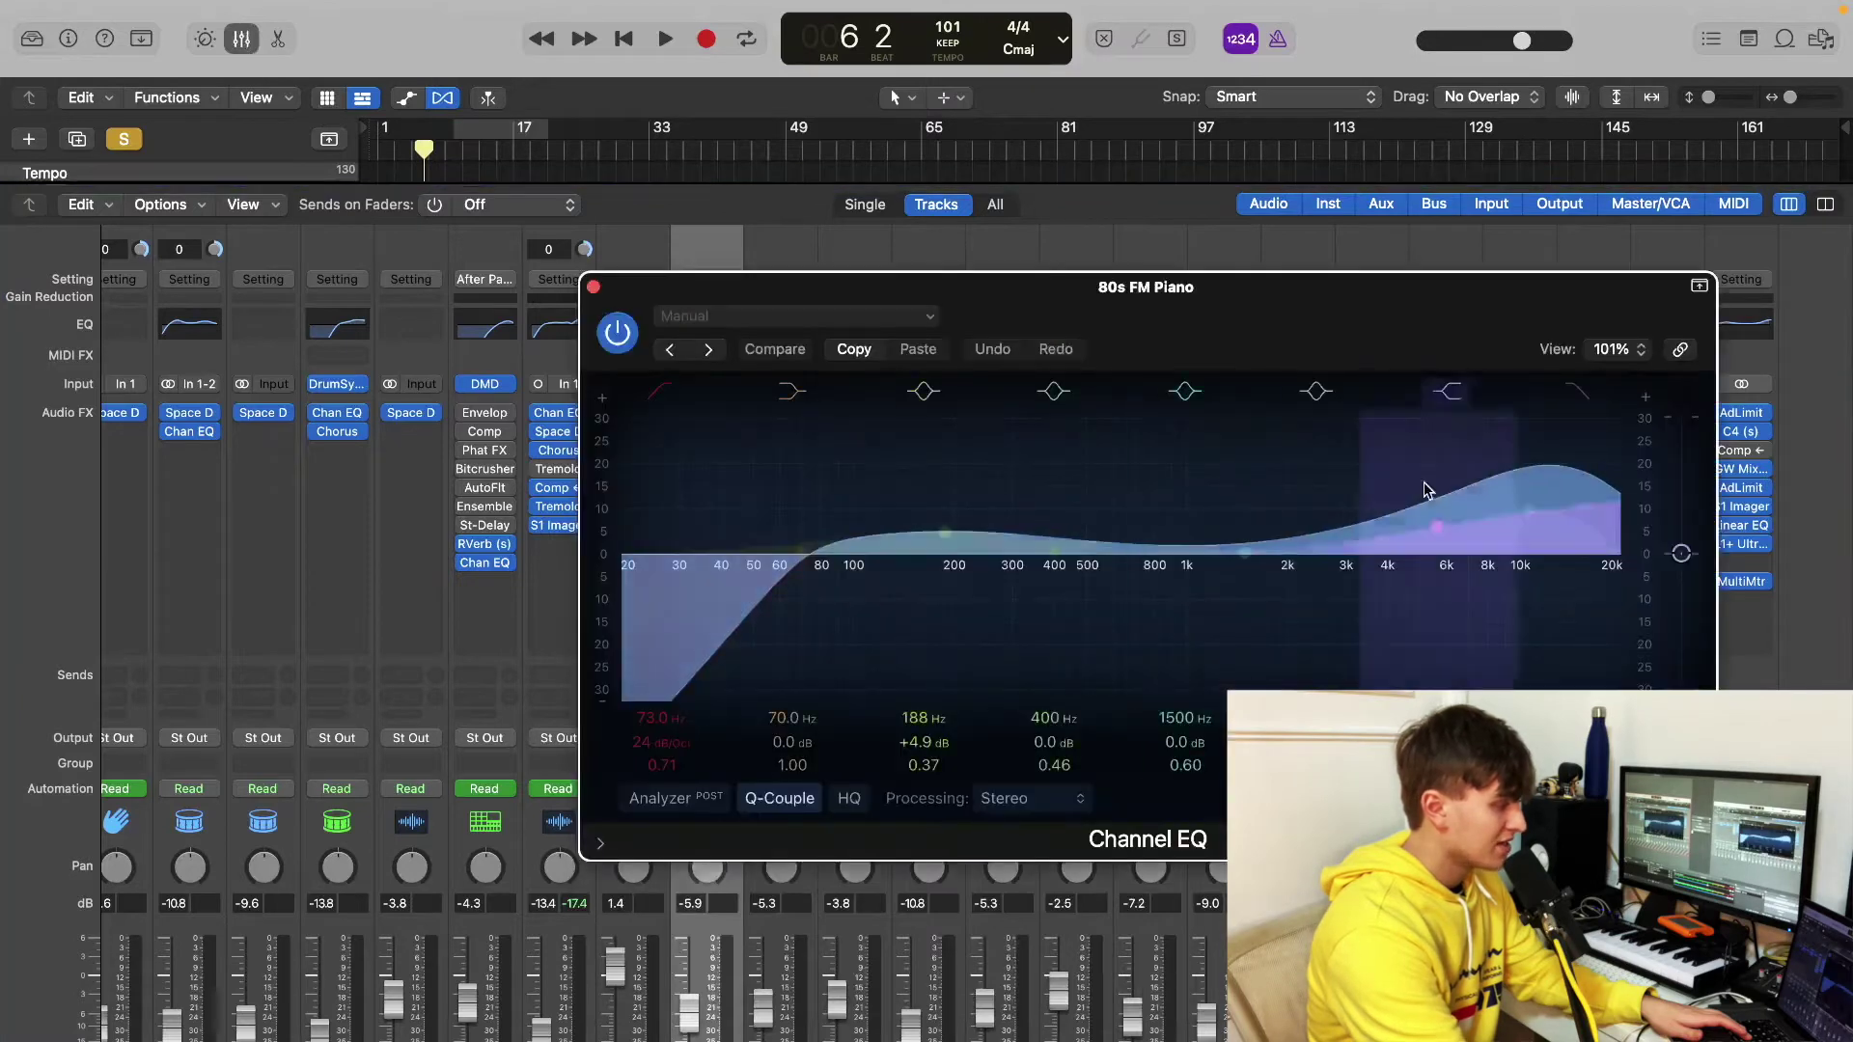
pyautogui.click(594, 288)
# Step: Inspect the 80s FM Piano's Space Designer and ModDel settings, then hide the Mixer
pyautogui.click(708, 509)
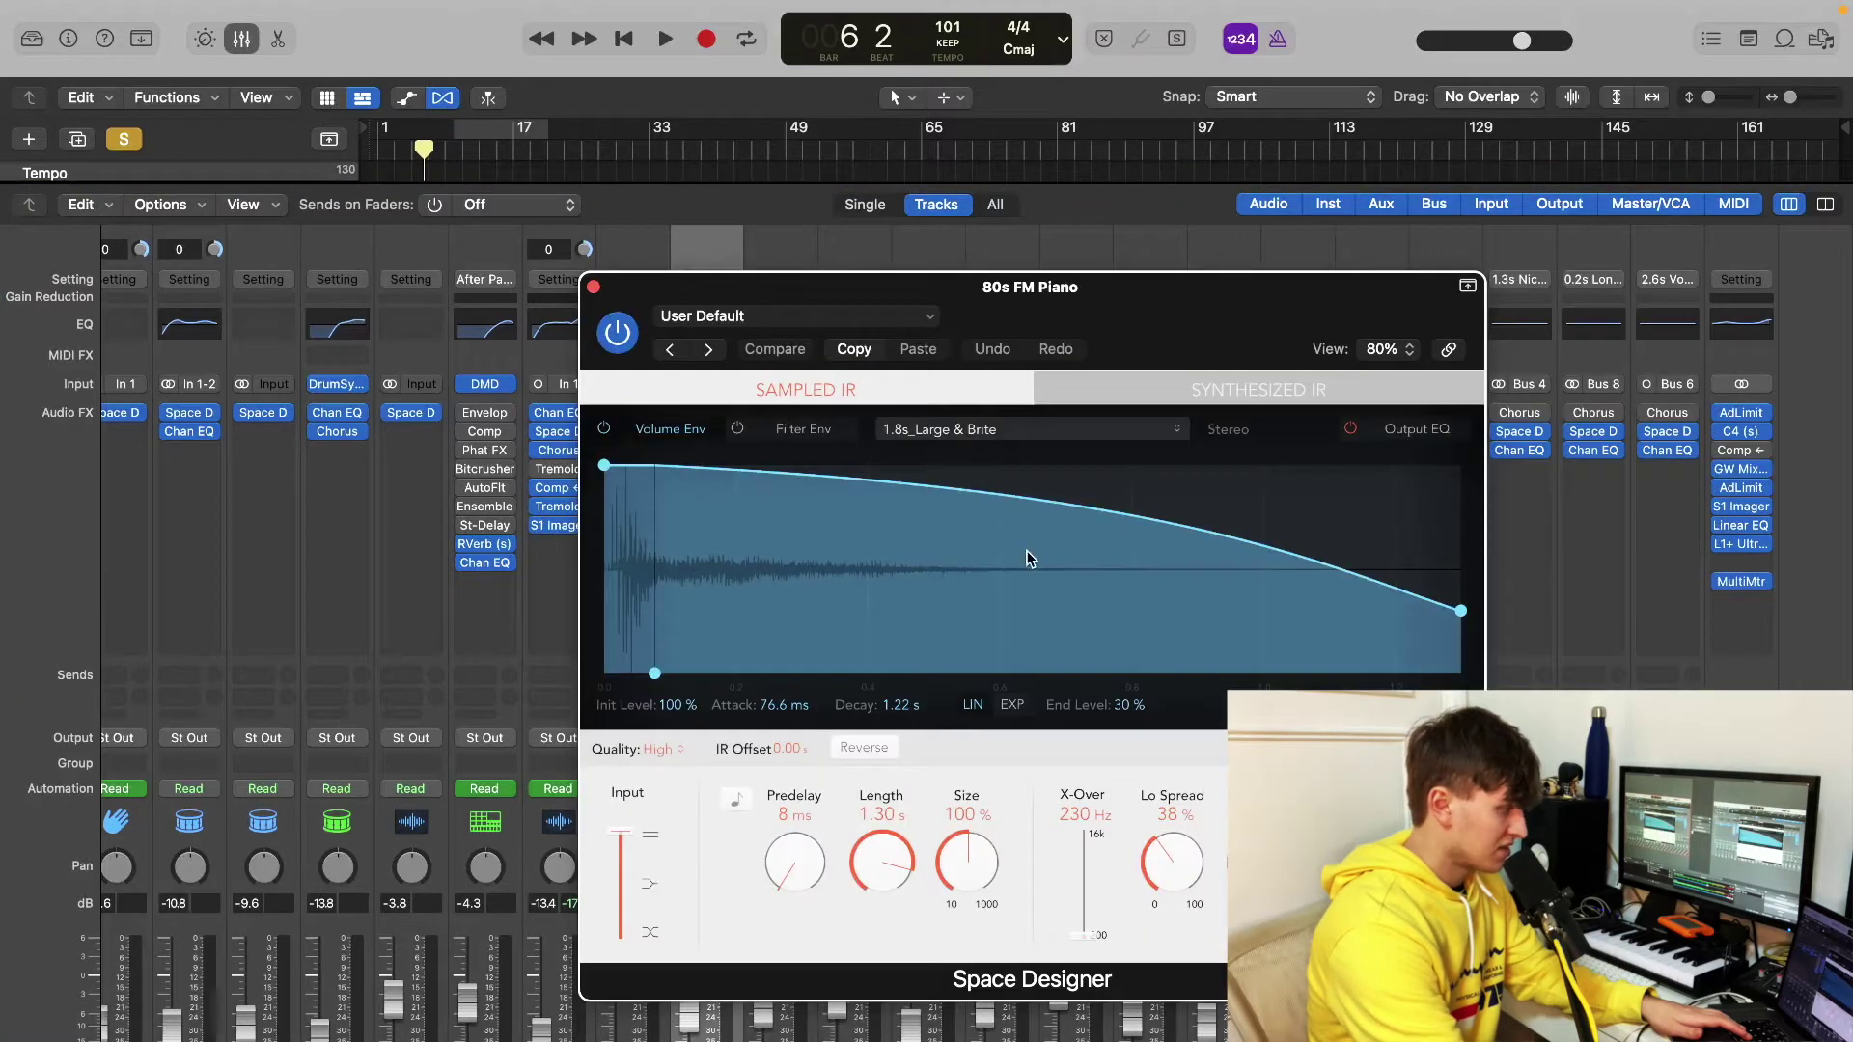
pyautogui.click(594, 288)
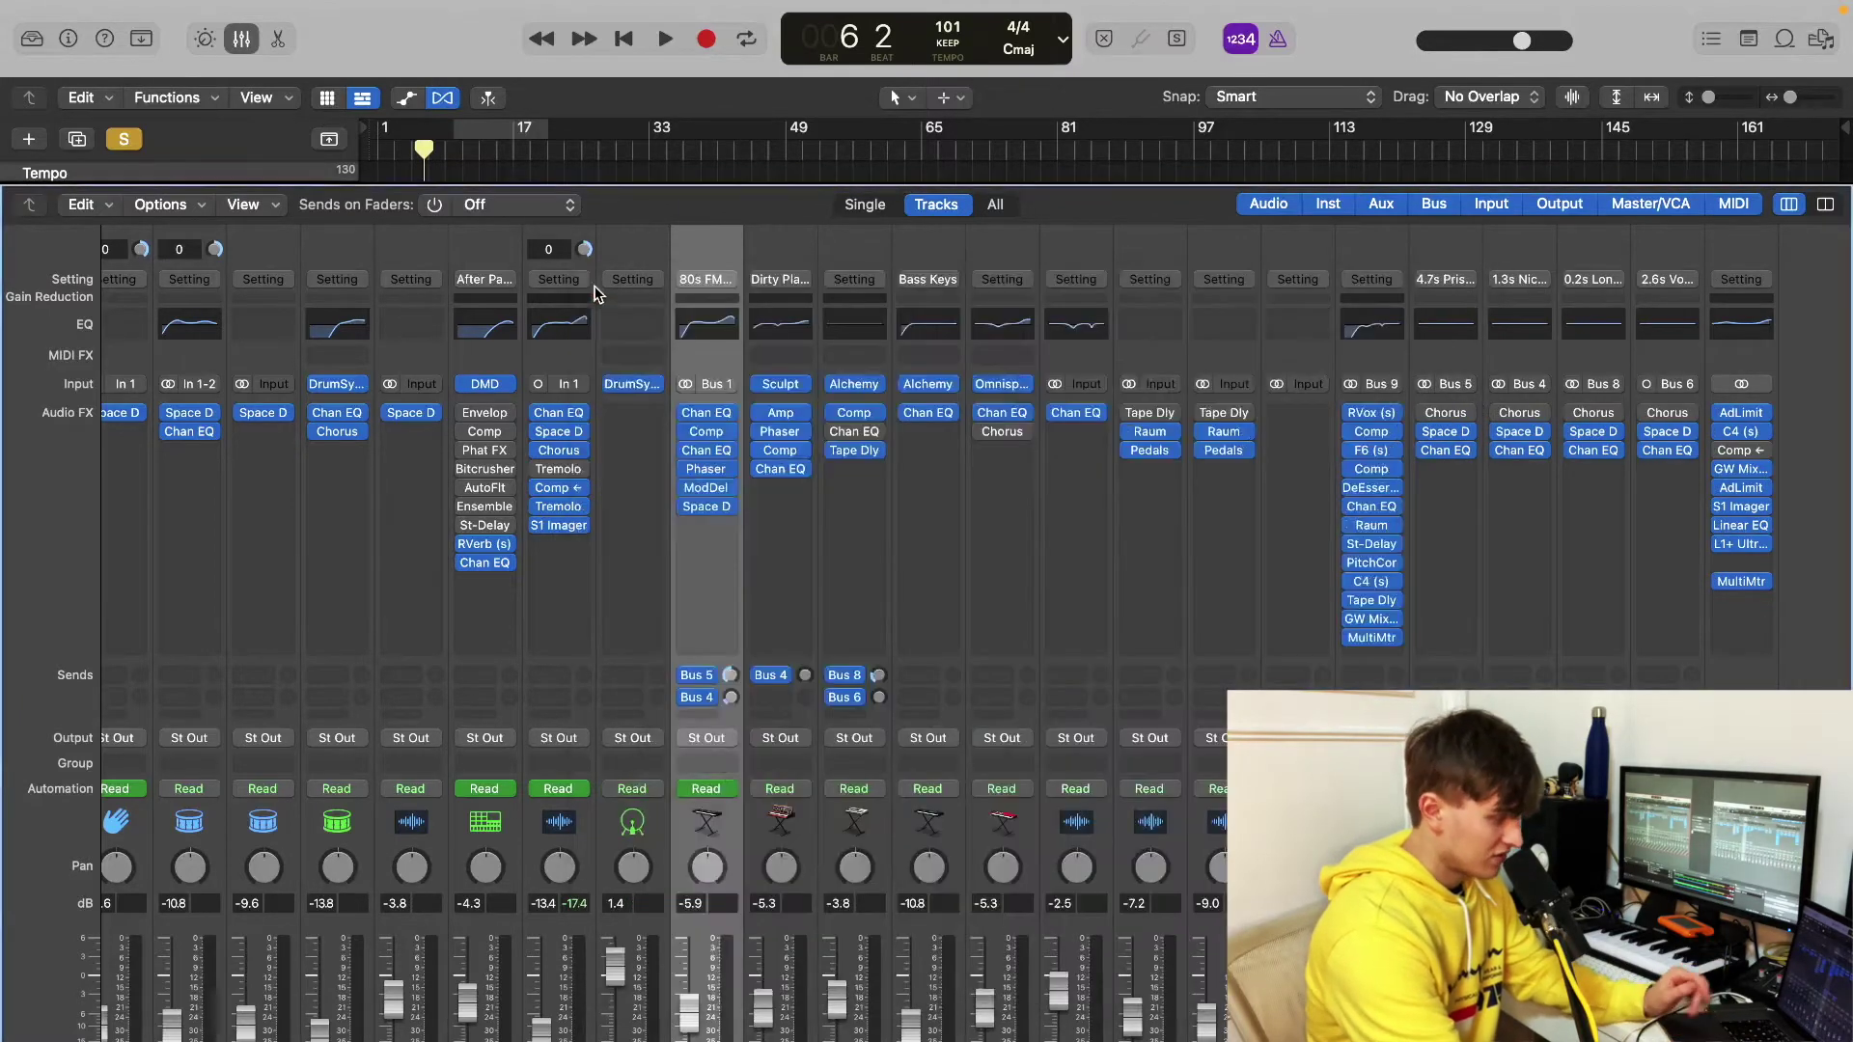
pyautogui.click(707, 487)
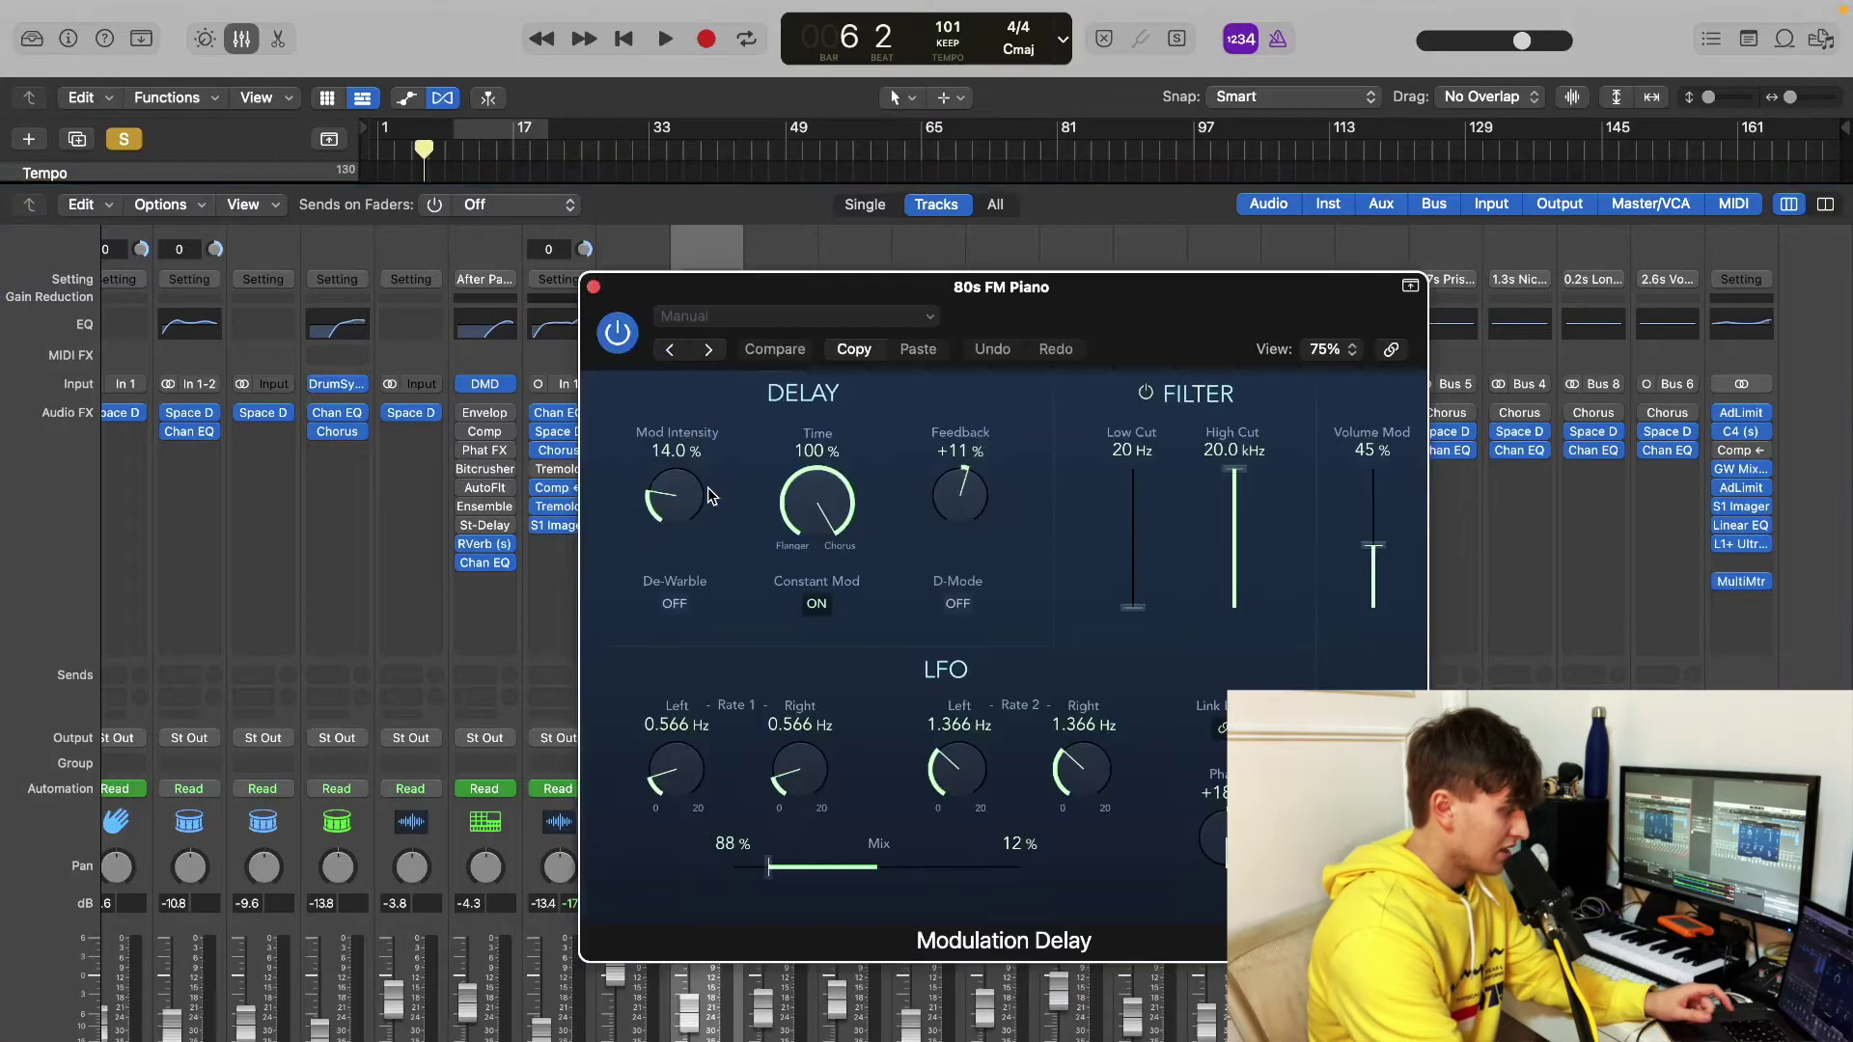
pyautogui.click(595, 288)
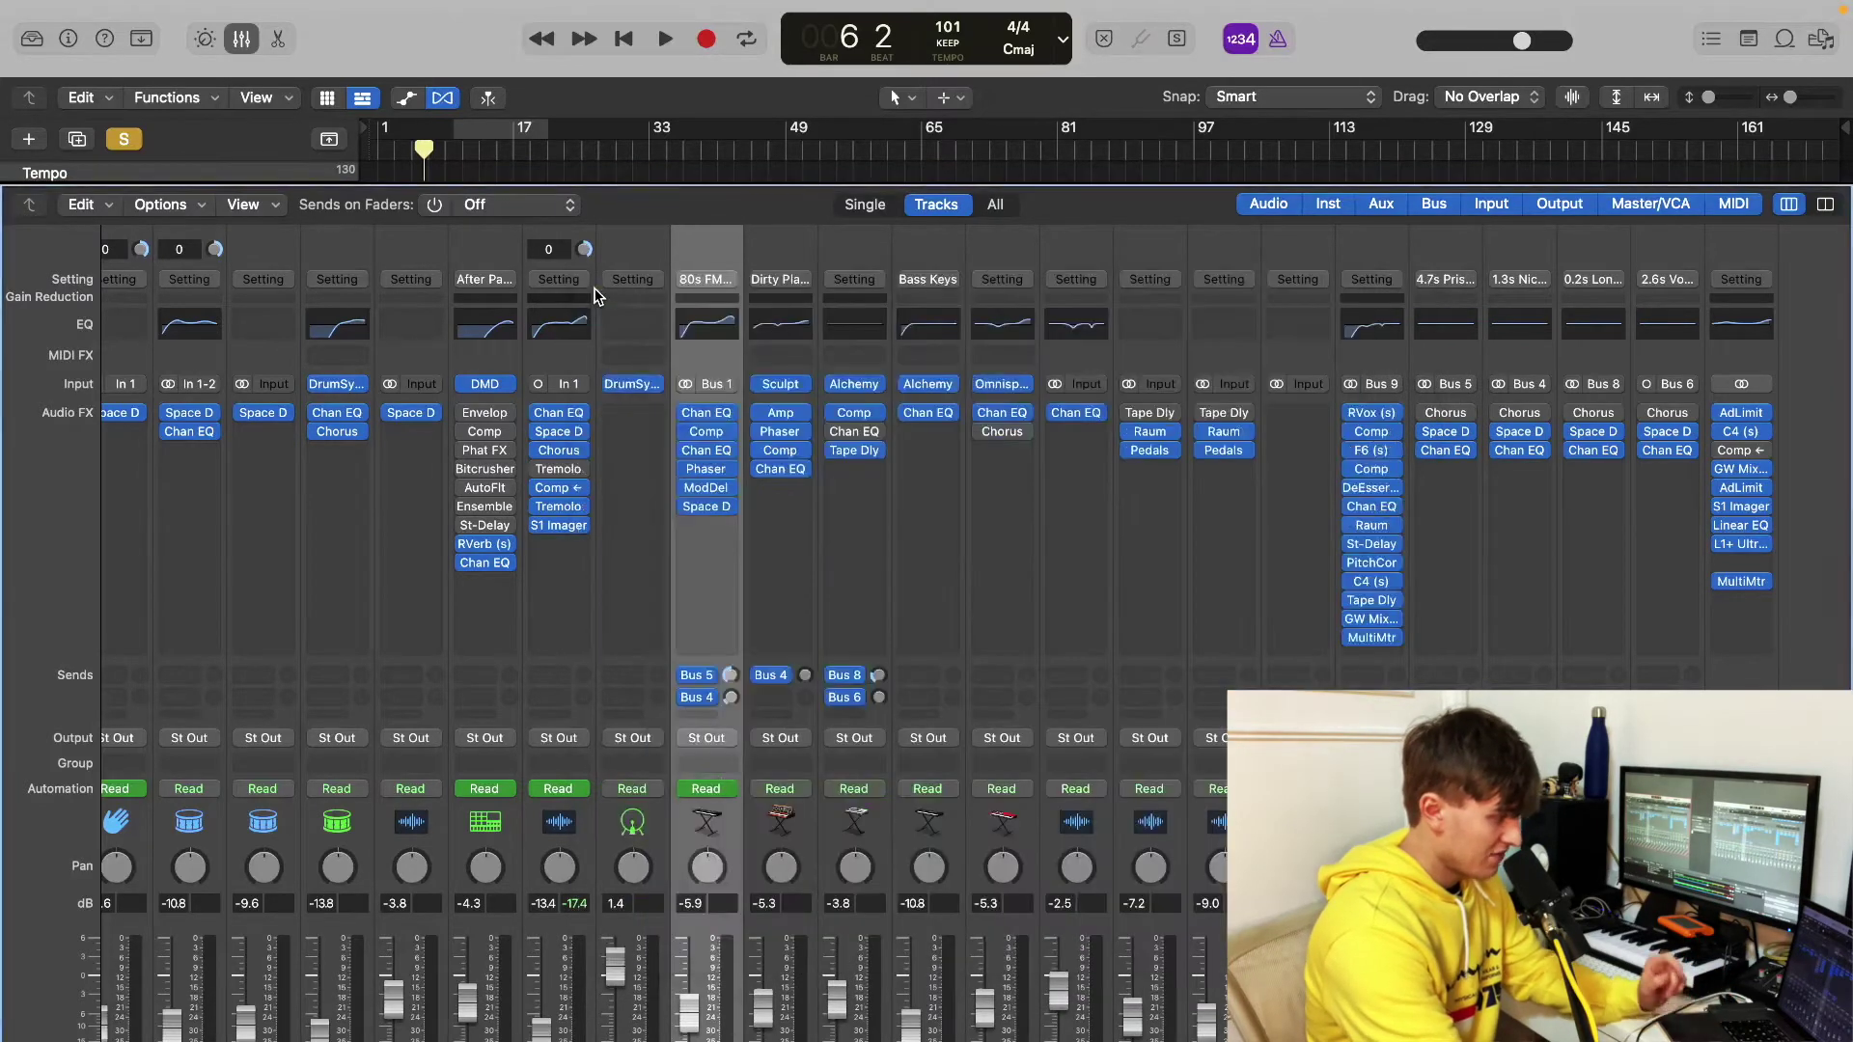
pyautogui.click(241, 48)
# Step: Play and stop the opening bars, then open the Library showing the 80s FM Piano patch
pyautogui.press('space')
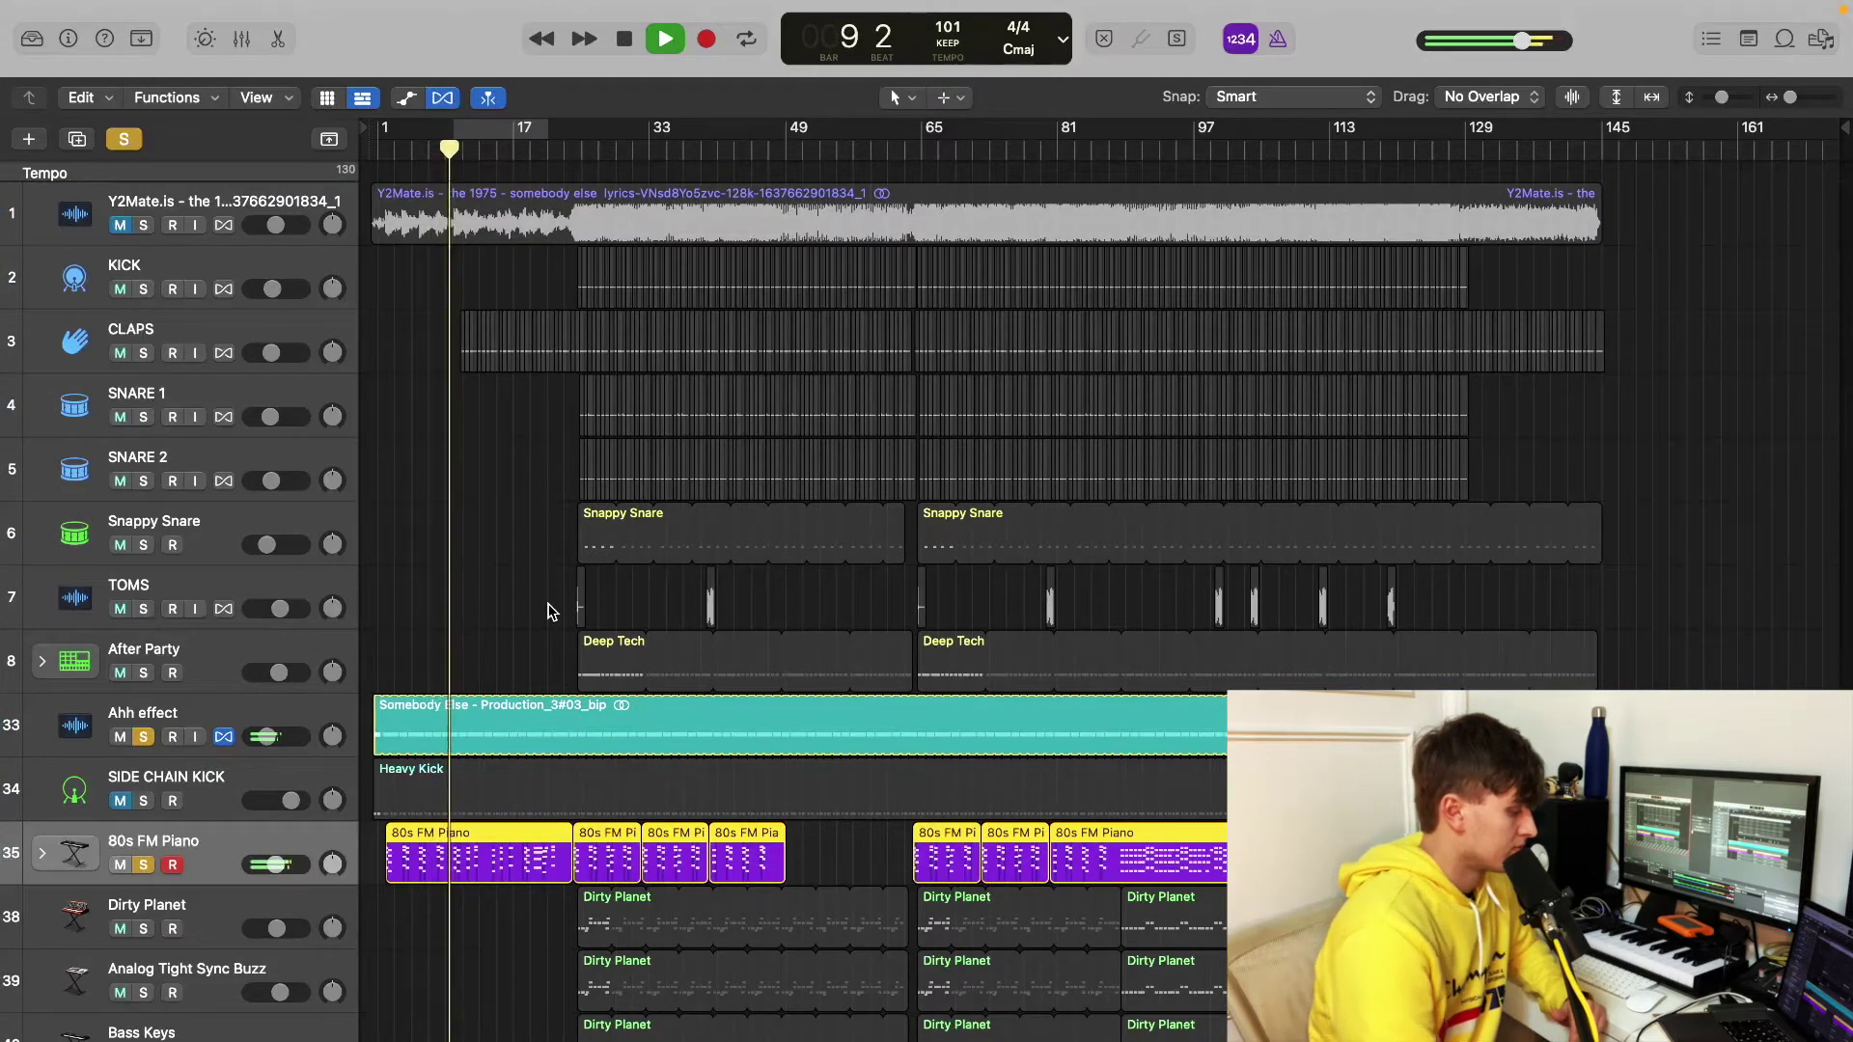
pyautogui.press('space')
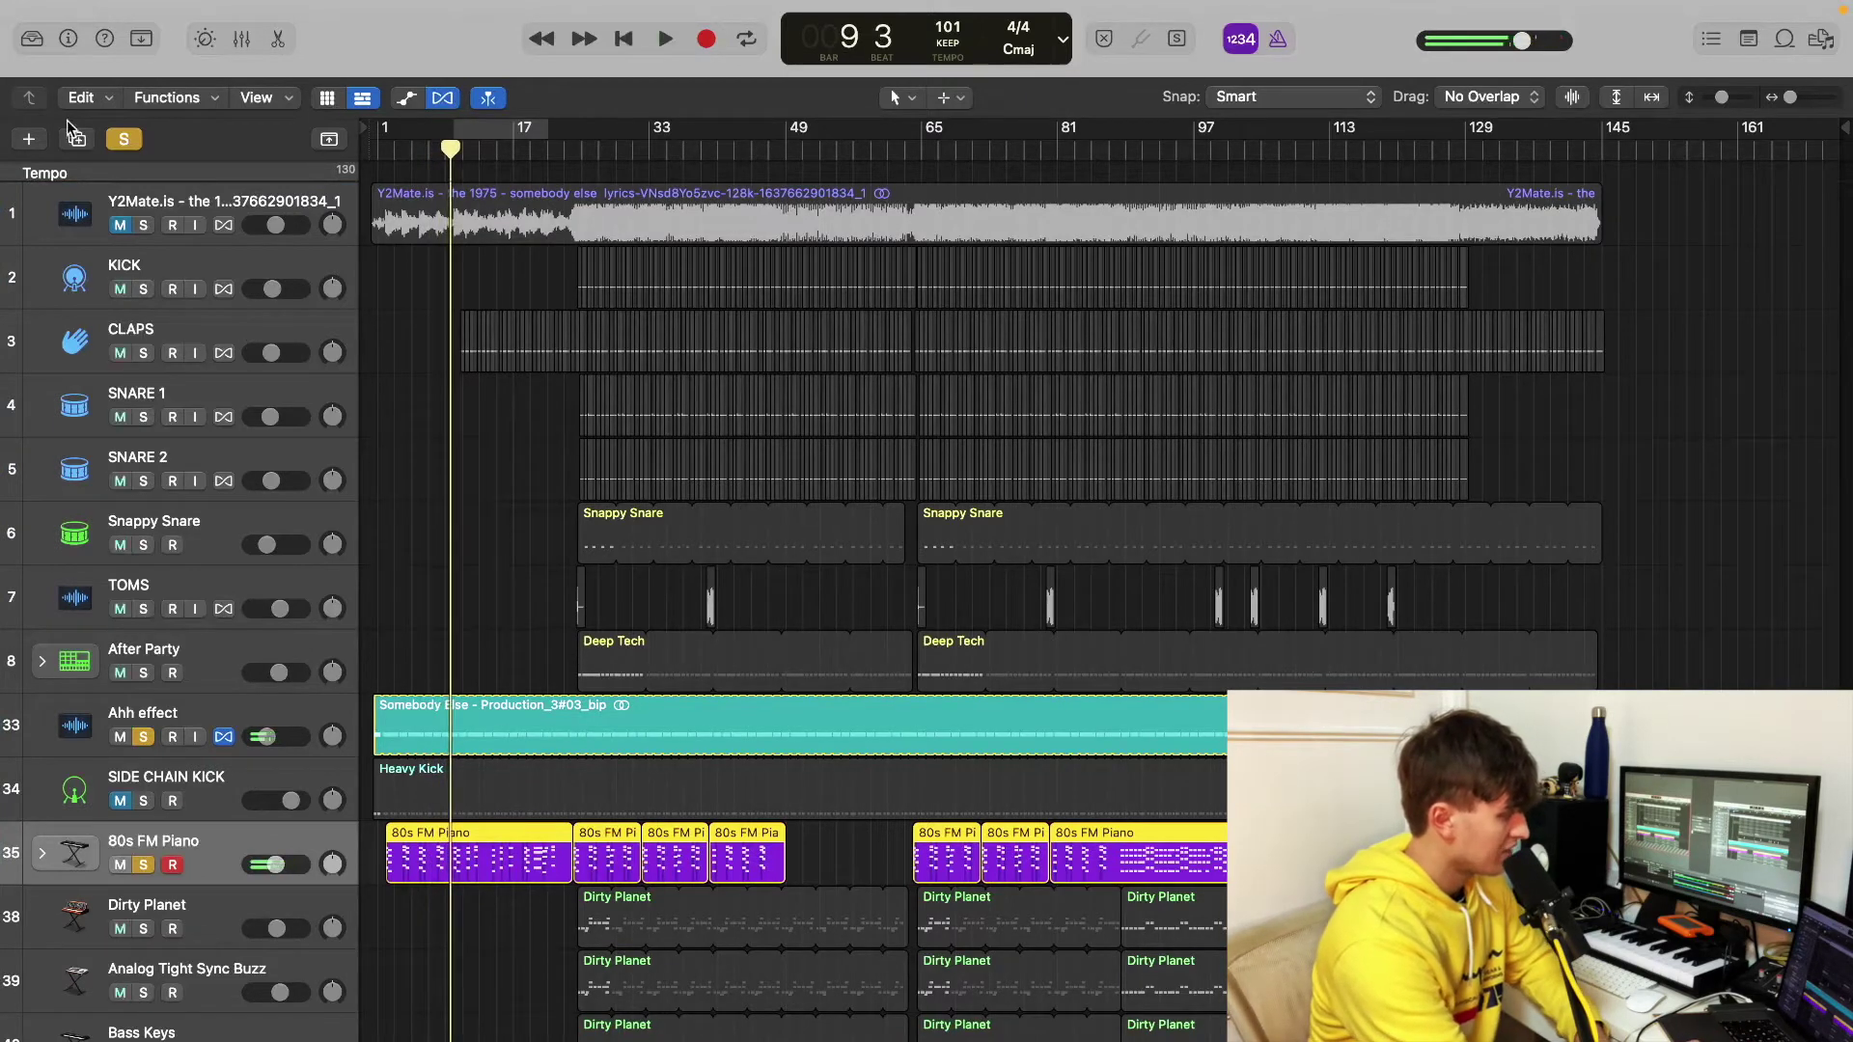
pyautogui.click(30, 38)
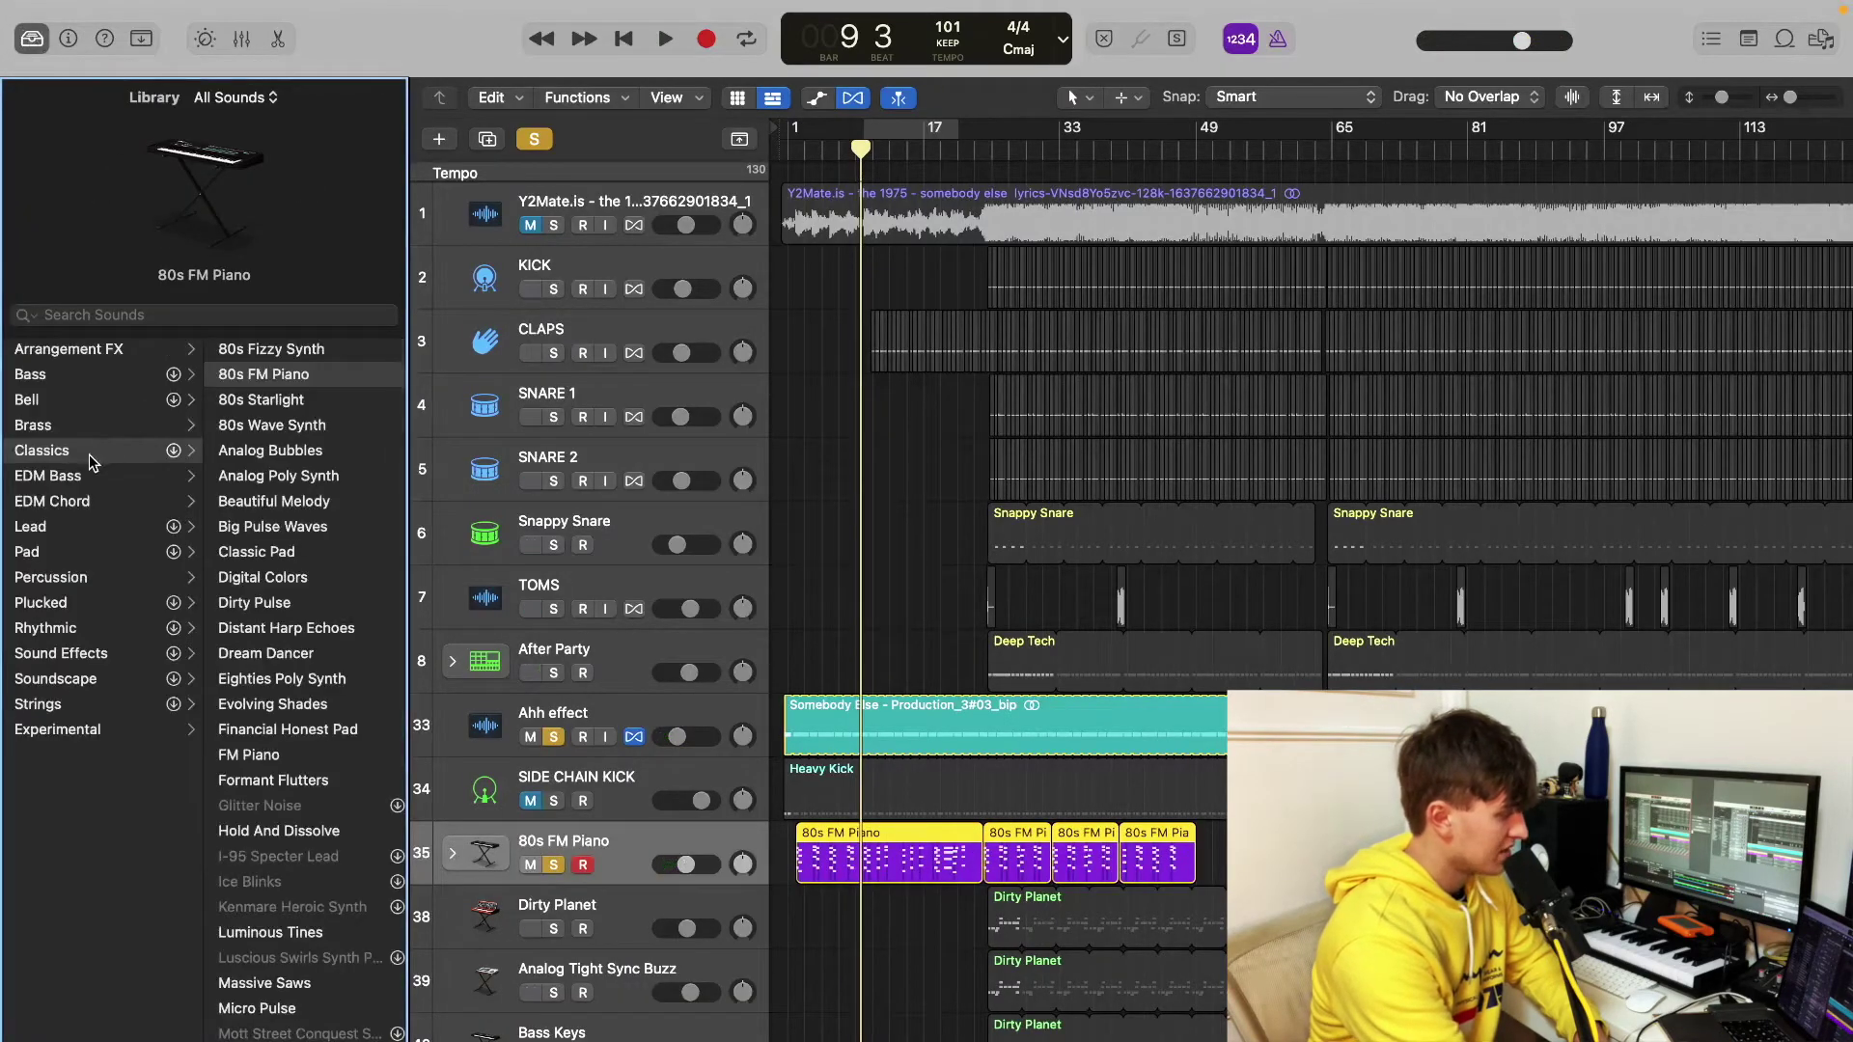
pyautogui.scroll(1, 275, 383)
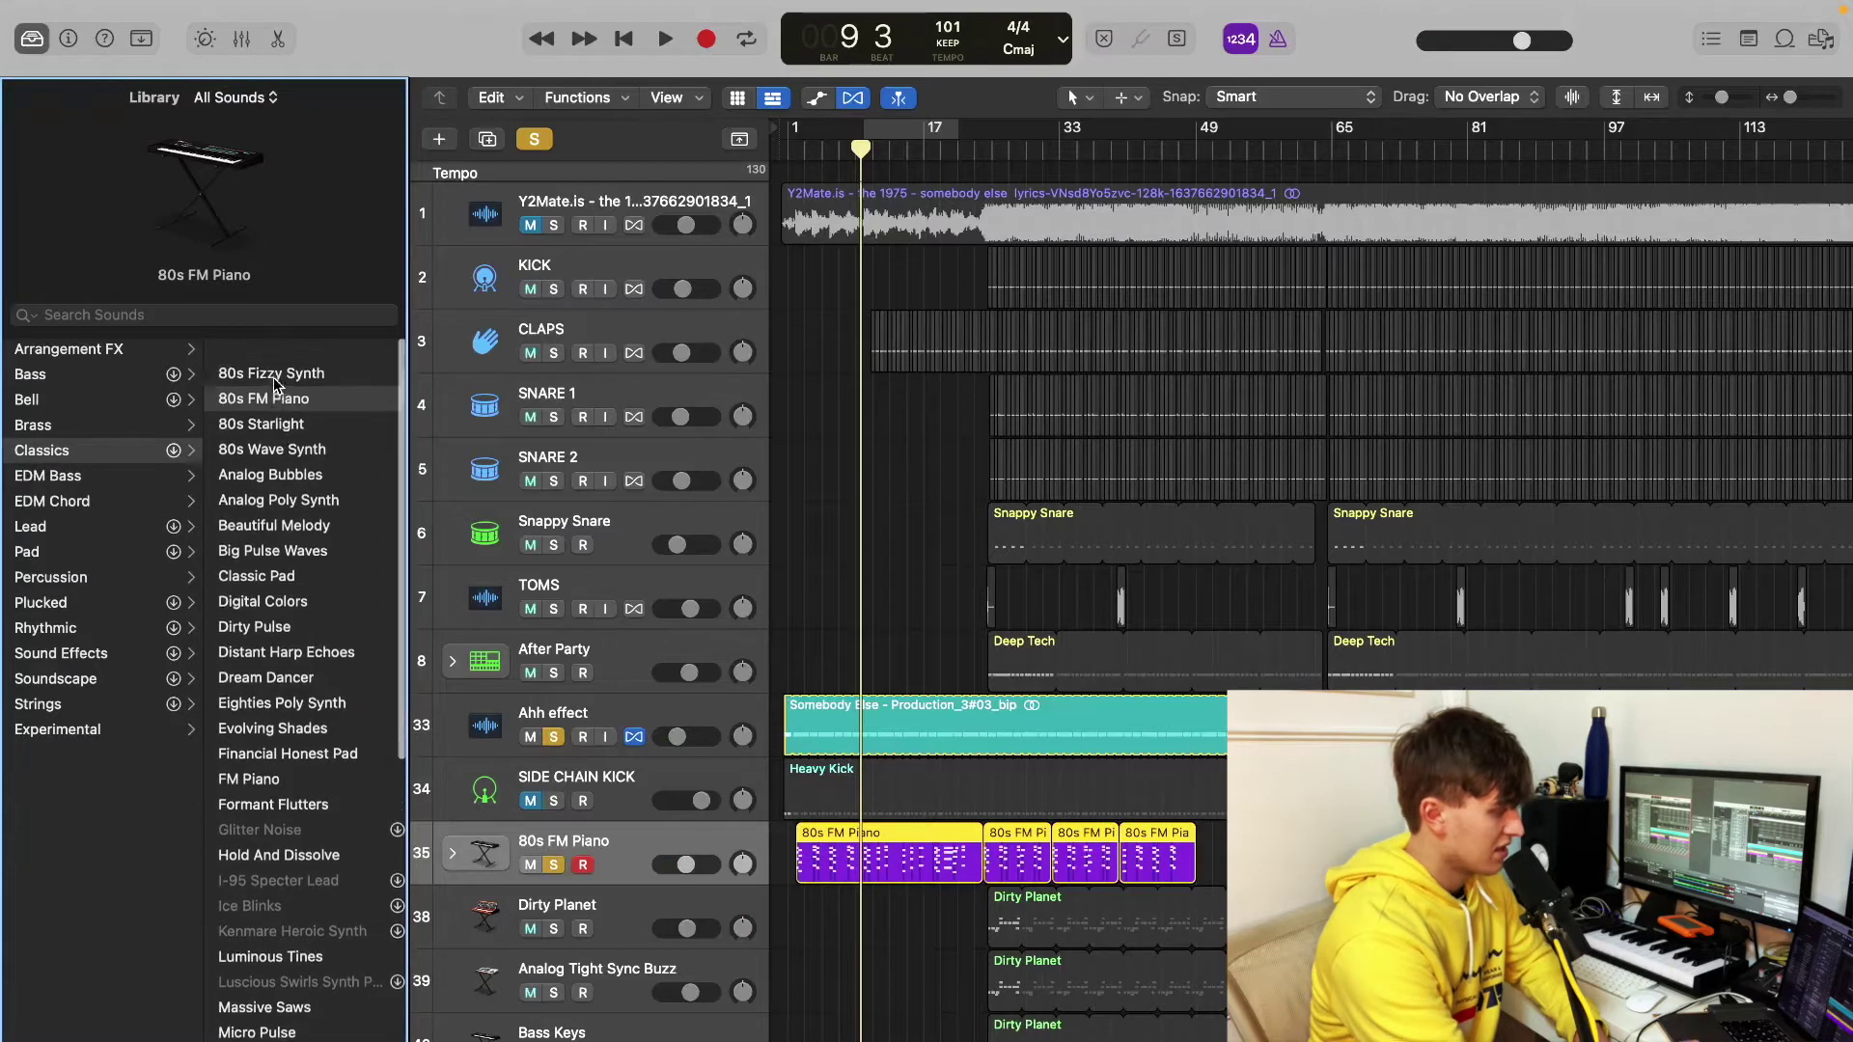
# Step: Close the Library, solo Dirty Planet, Analog Tight Sync Buzz and Bass Keys, and set the playhead to bar 25
pyautogui.click(30, 39)
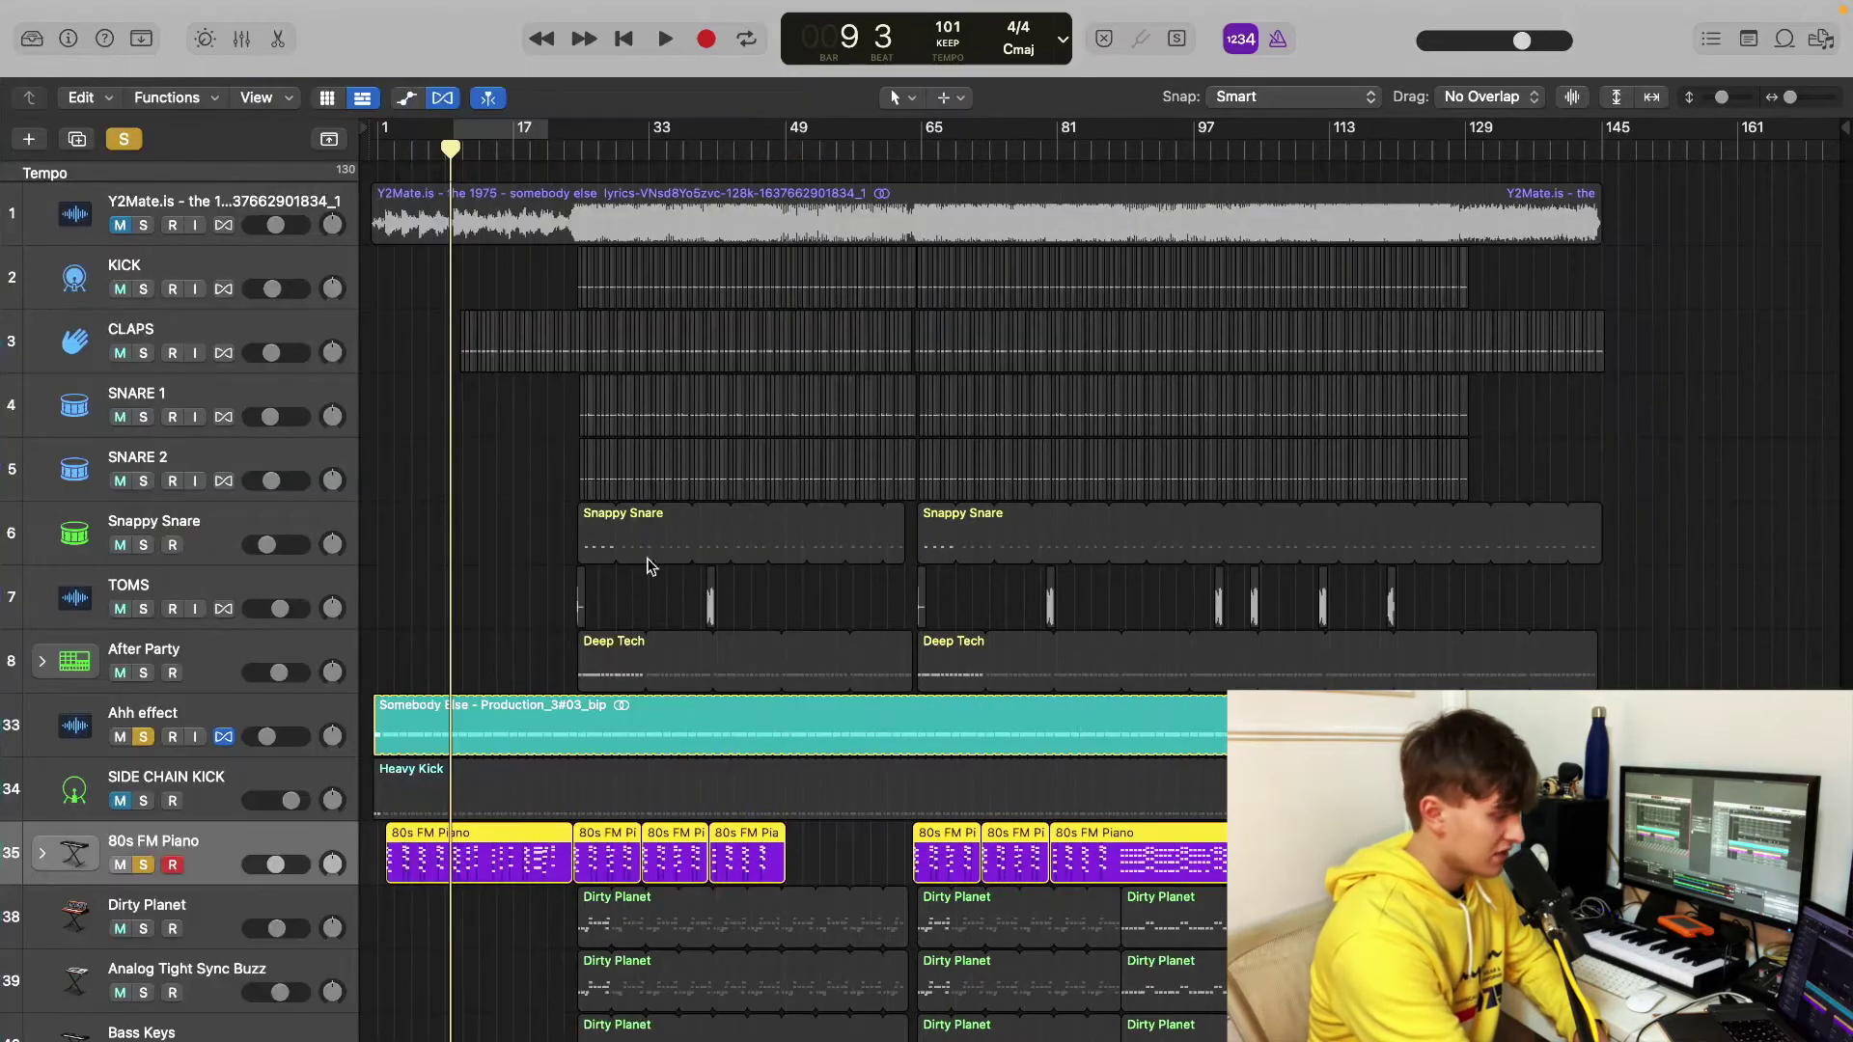
pyautogui.scroll(-5, 139, 511)
pyautogui.moveTo(140, 513); pyautogui.dragTo(154, 637)
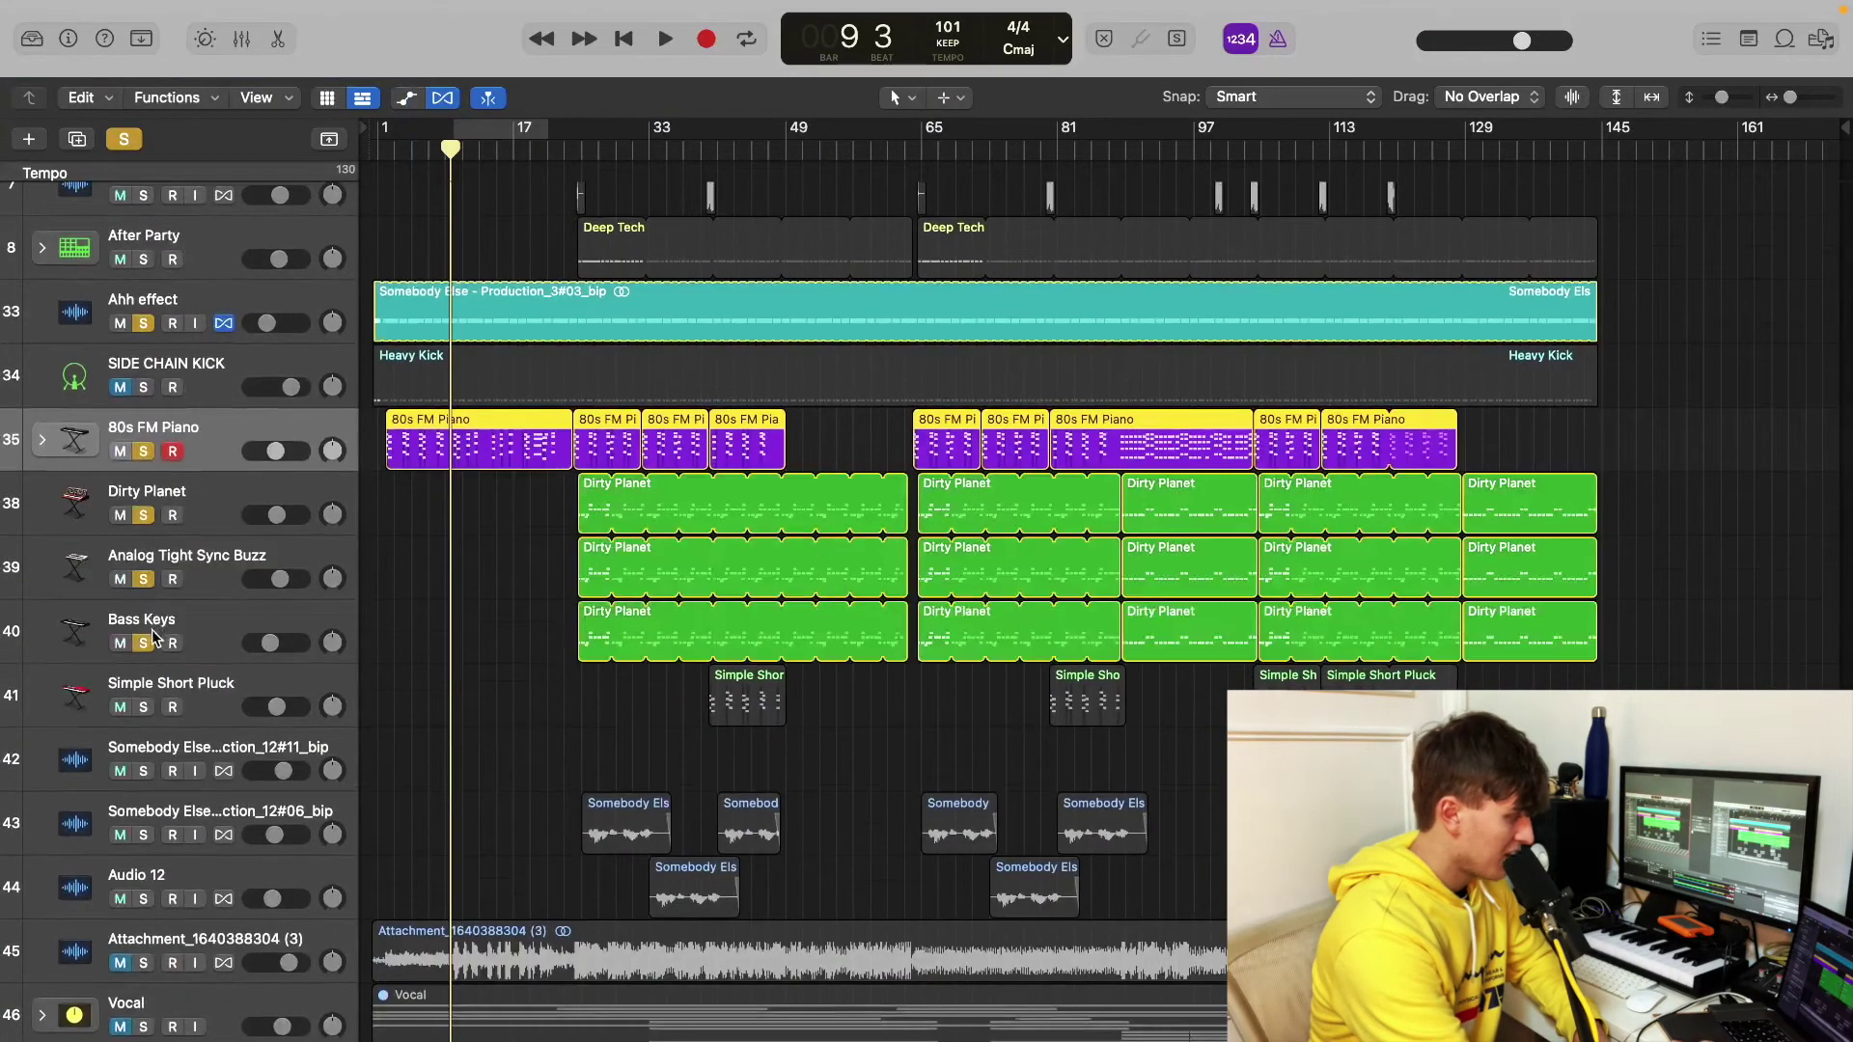
pyautogui.click(580, 154)
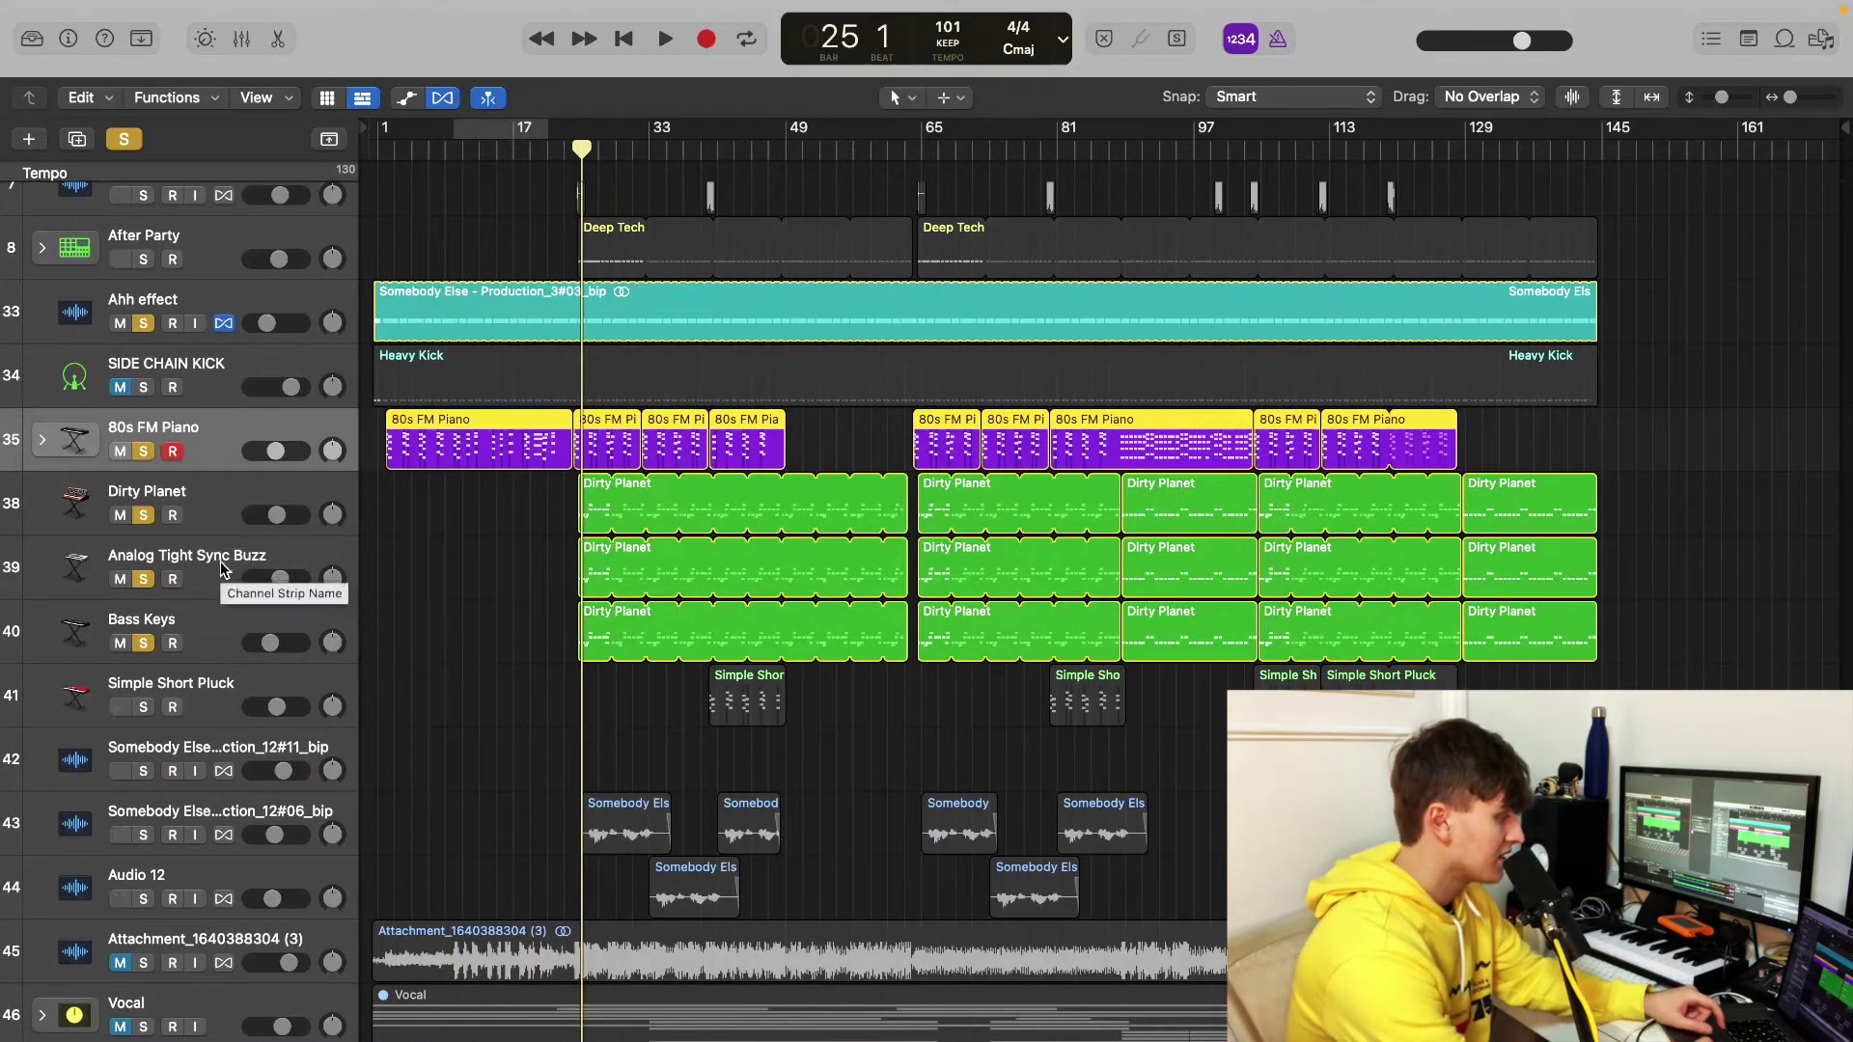
# Step: Check the Bass Keys and Analog Tight Sync Buzz patches in the Library, then show the Mixer
pyautogui.click(214, 628)
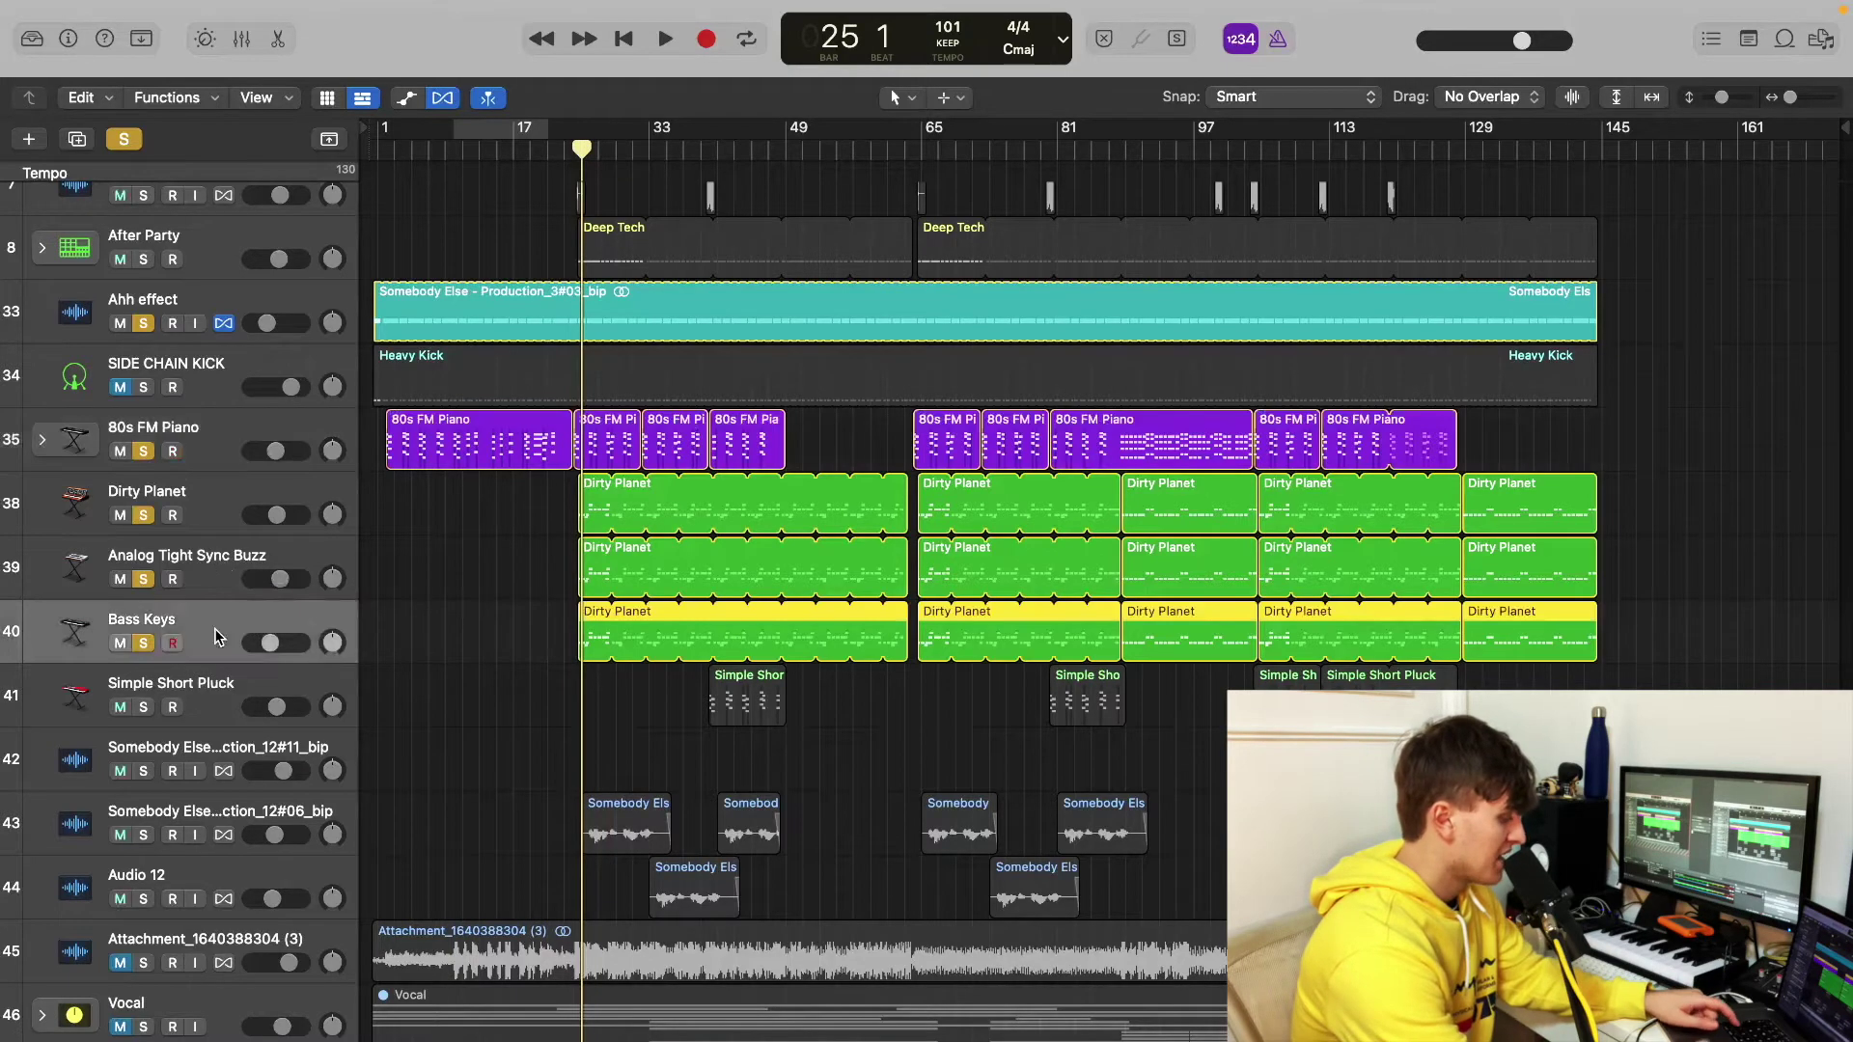
pyautogui.press('x')
pyautogui.press('x')
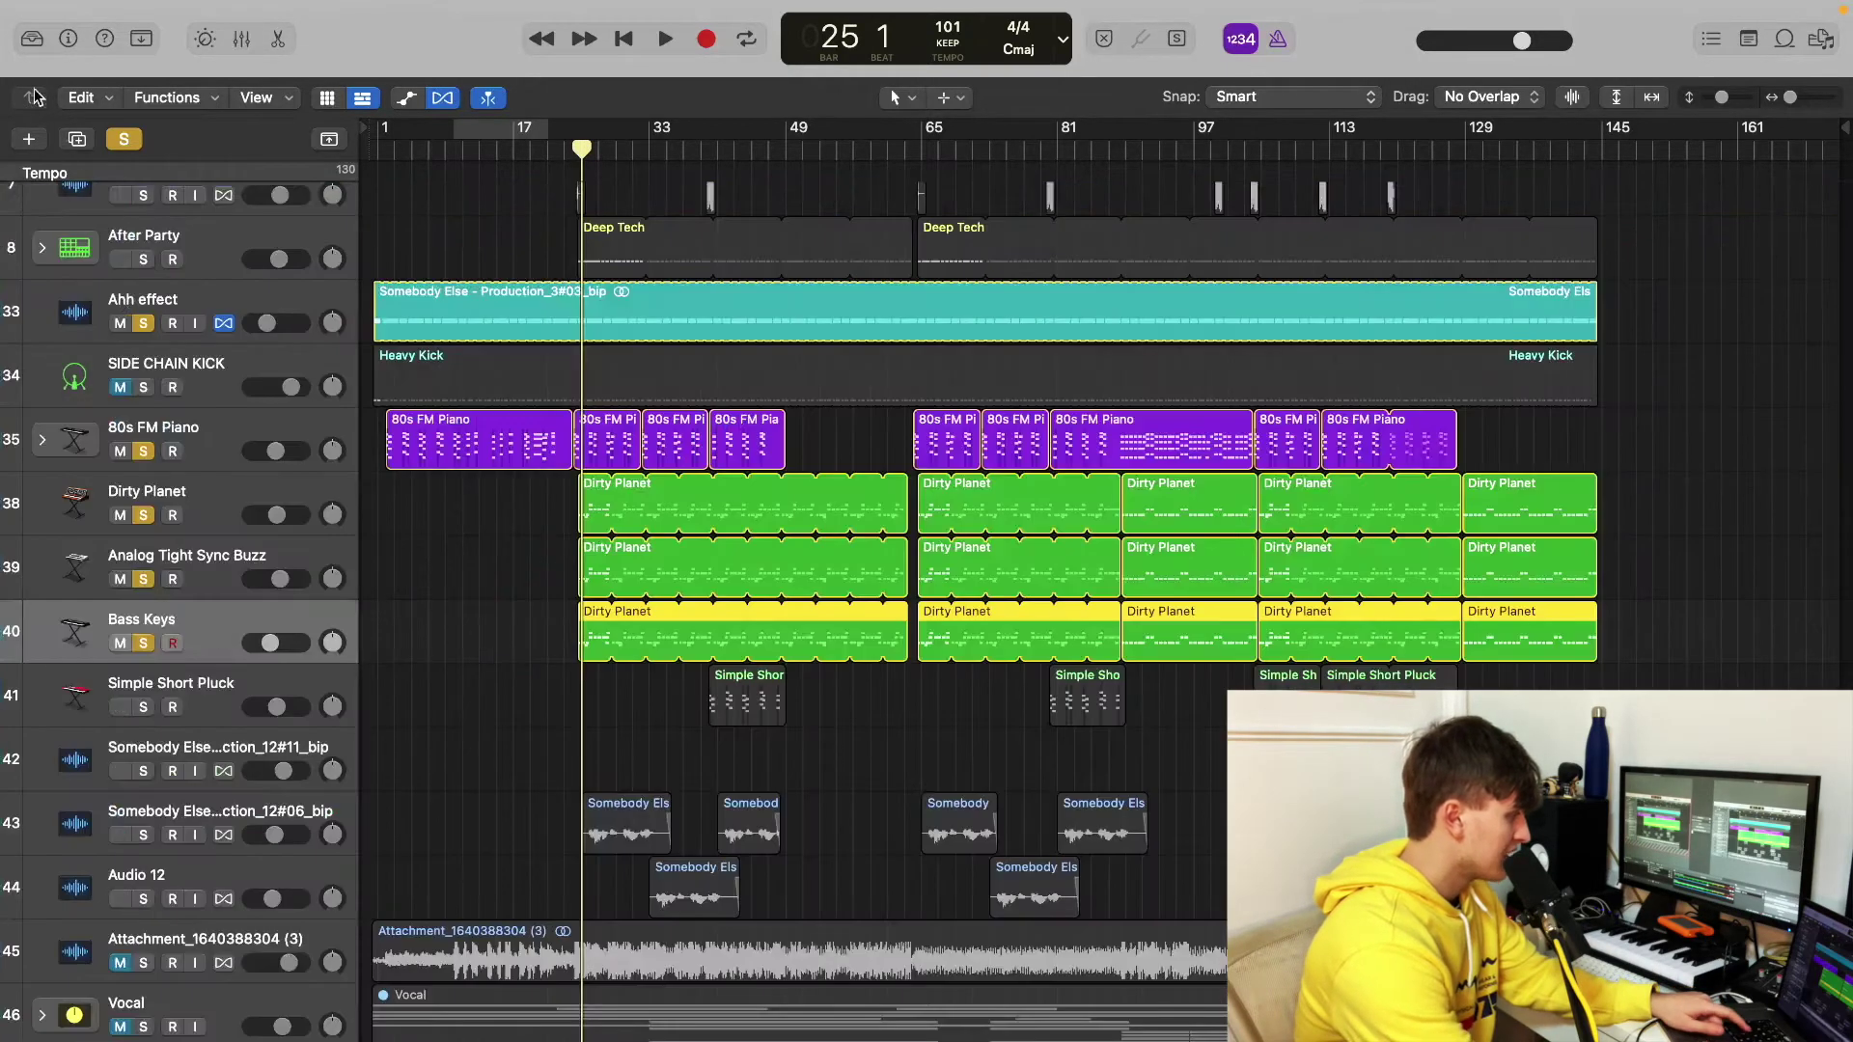
pyautogui.click(32, 40)
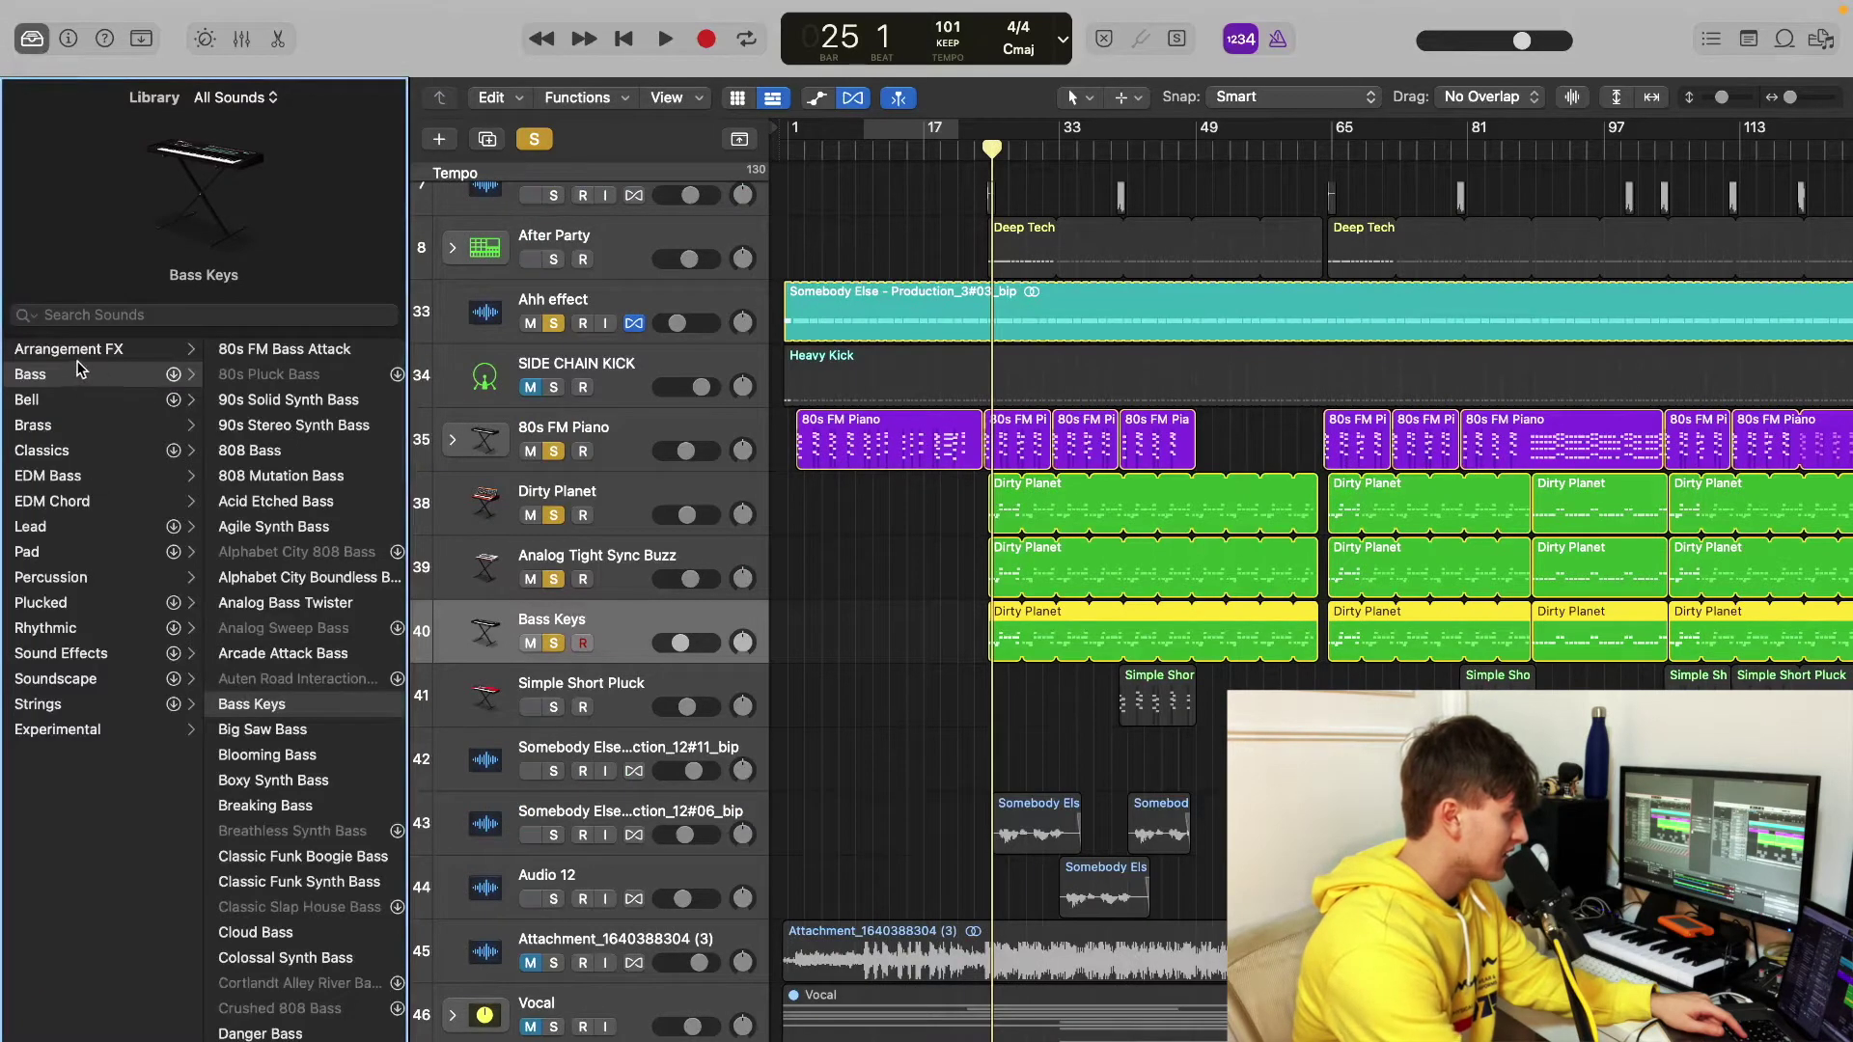
pyautogui.click(34, 41)
pyautogui.click(216, 562)
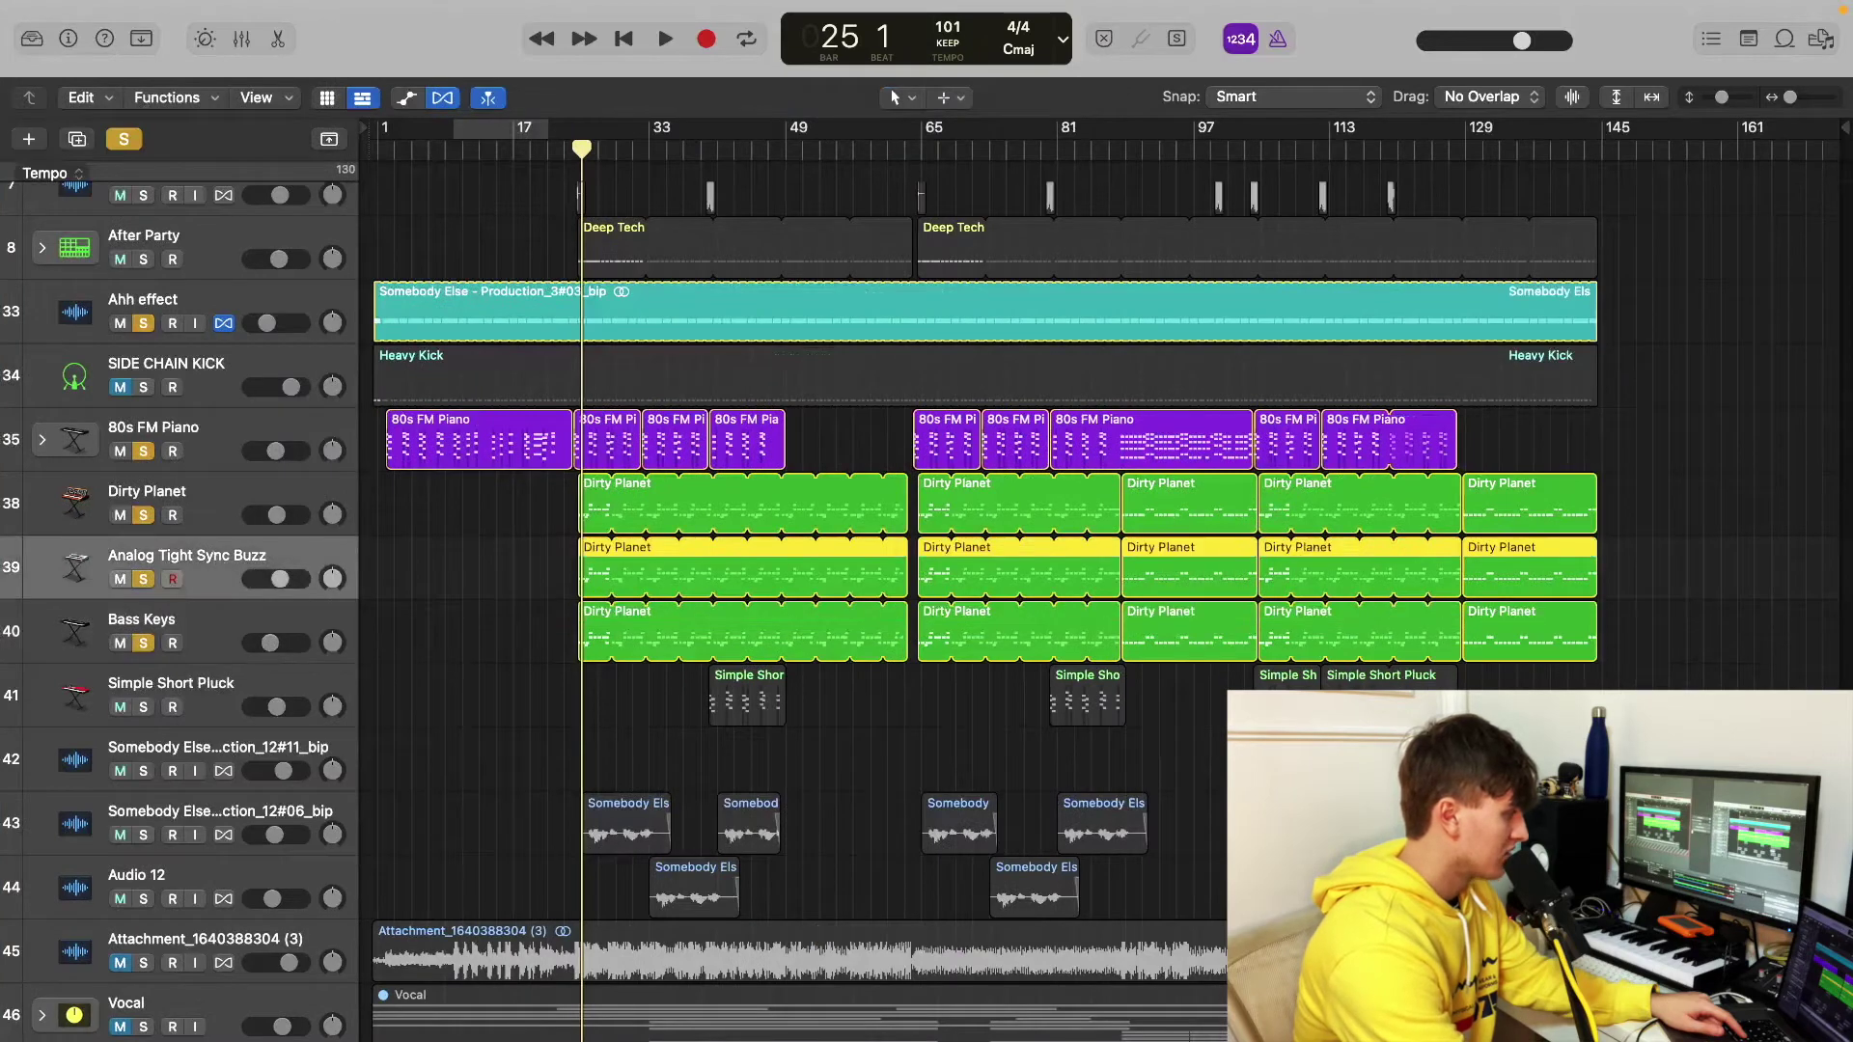
pyautogui.click(35, 39)
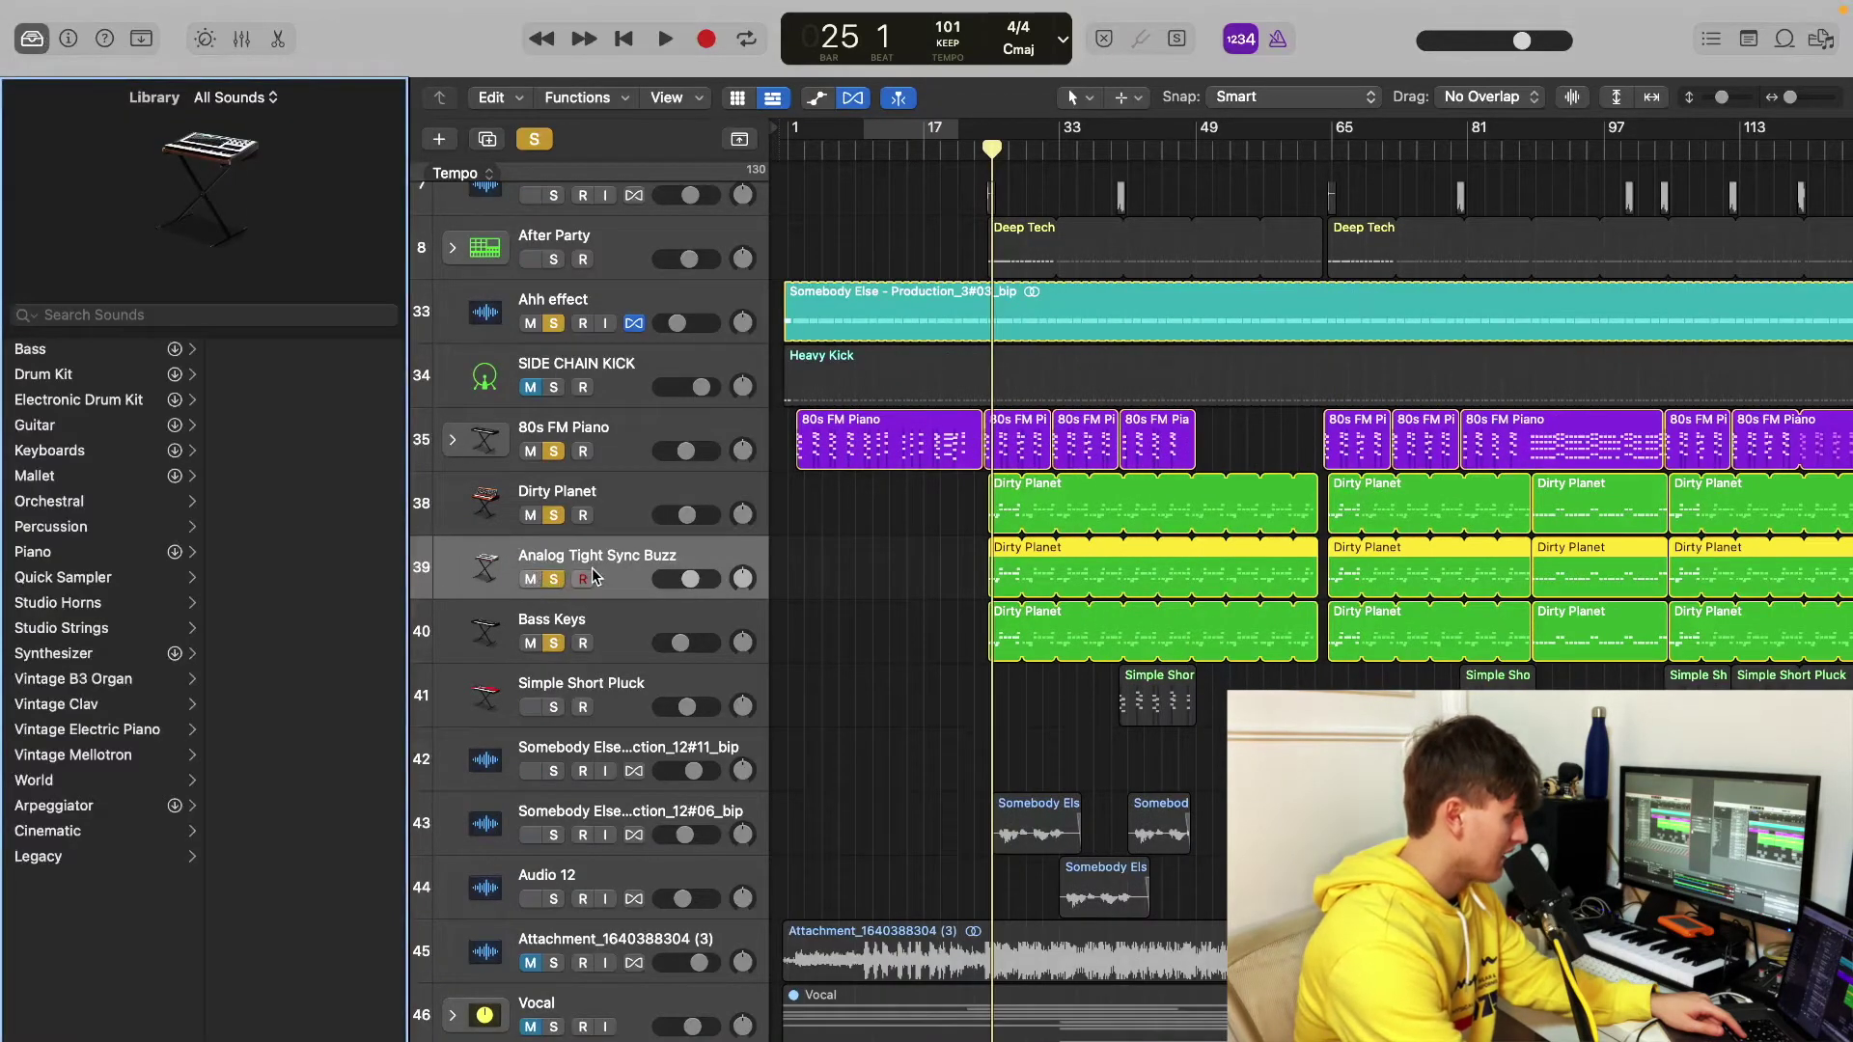
pyautogui.press('x')
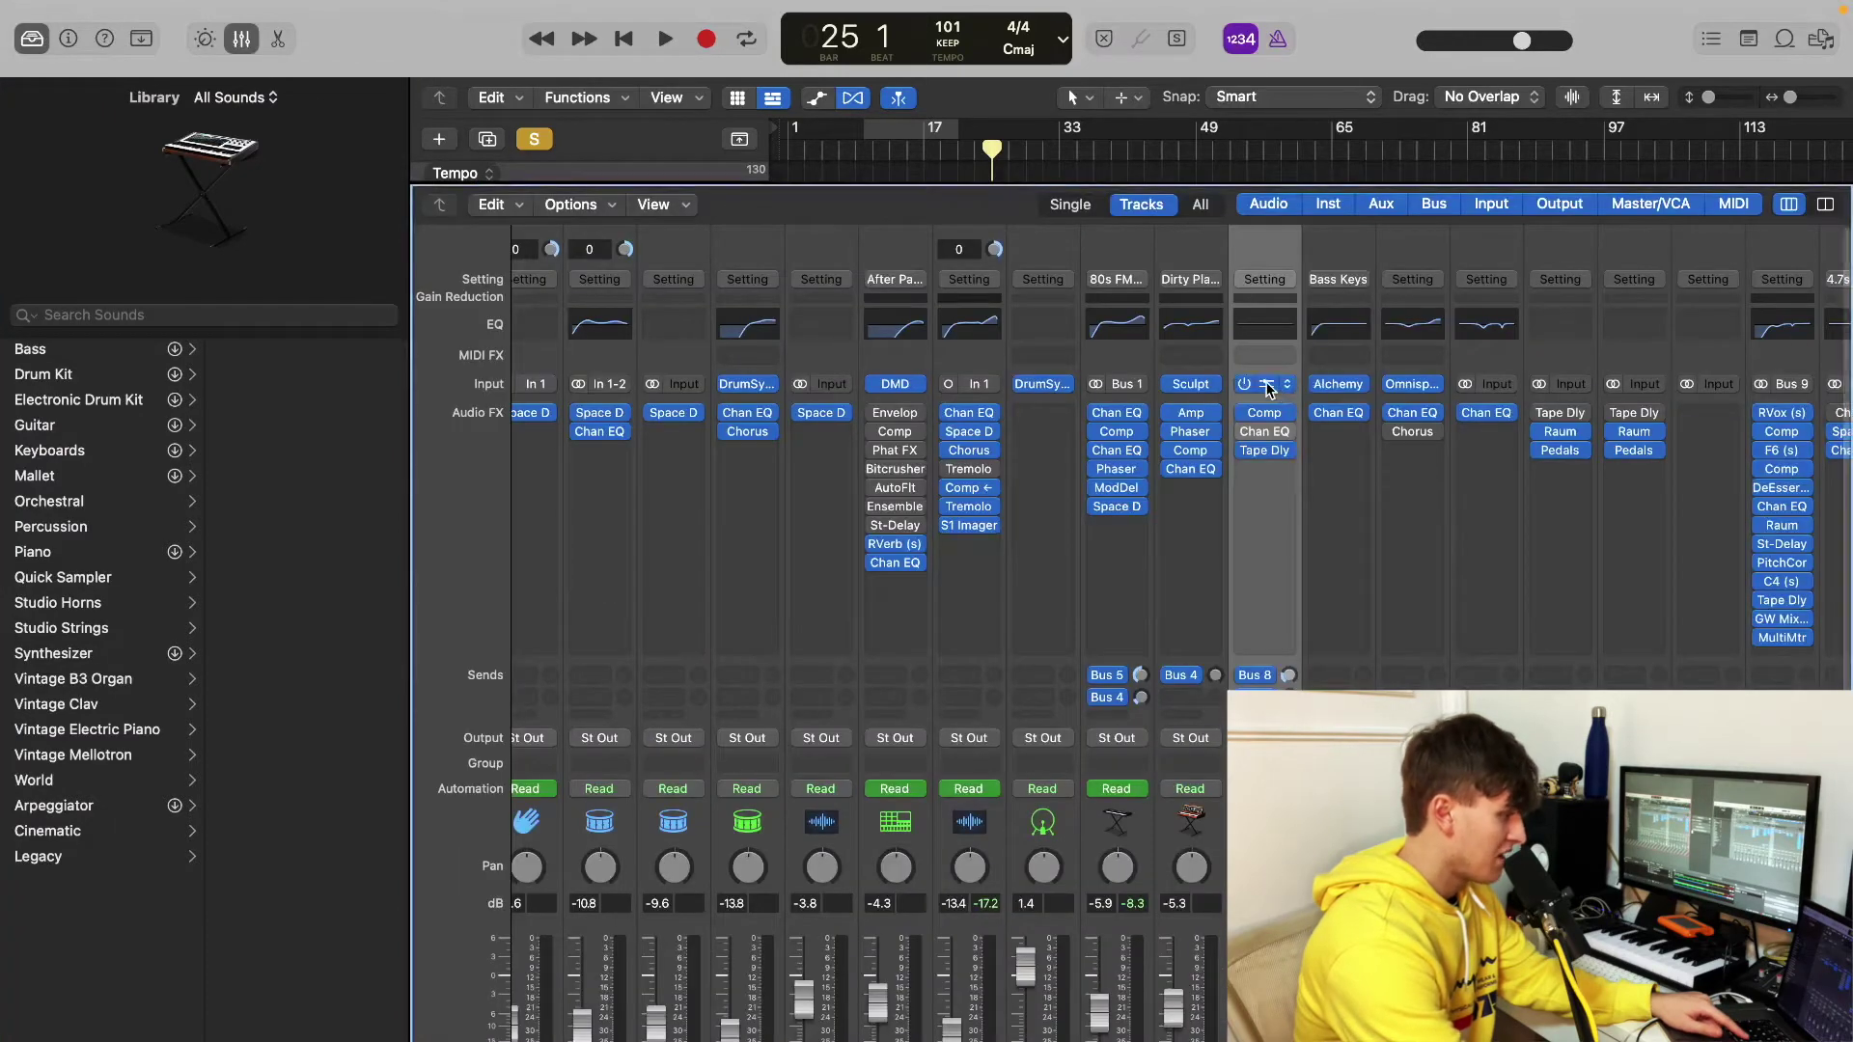
# Step: Browse the Analog Tight Sync Buzz Alchemy synth presets, then close the synth window
pyautogui.click(1268, 388)
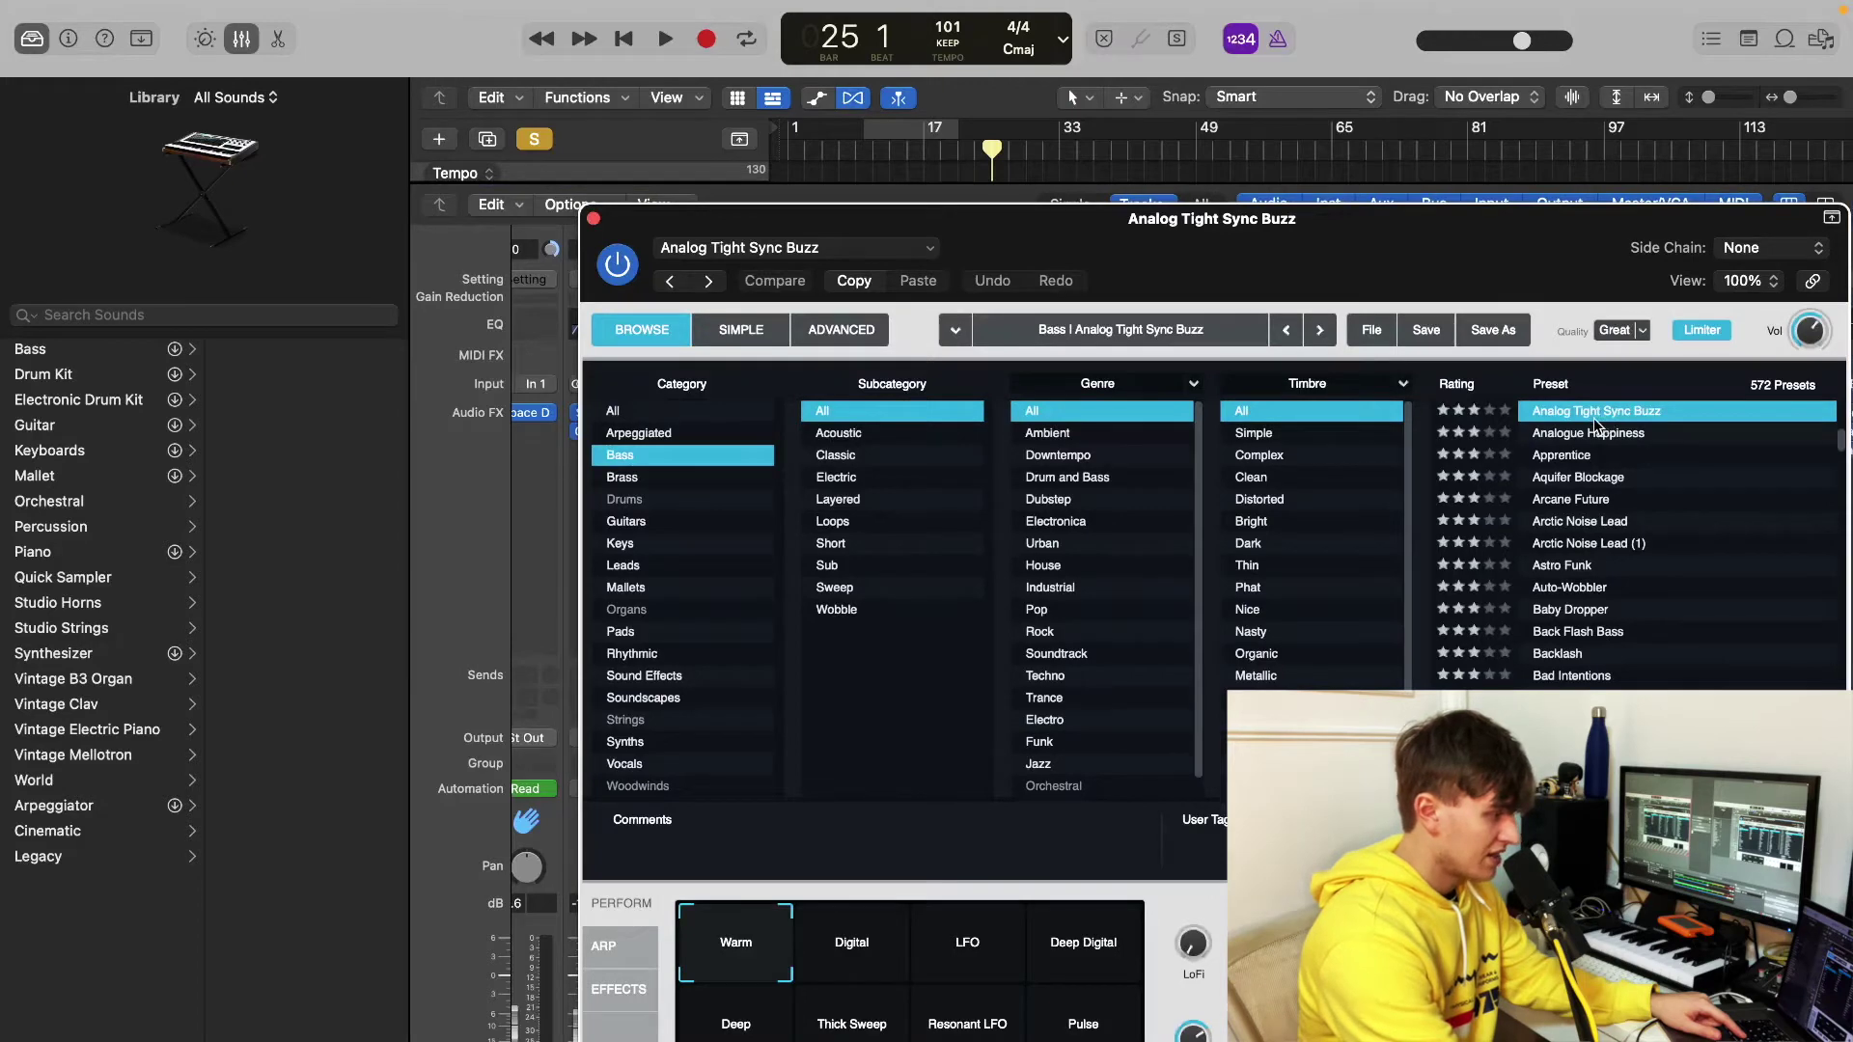
pyautogui.scroll(10, 1595, 425)
pyautogui.scroll(-3, 1595, 425)
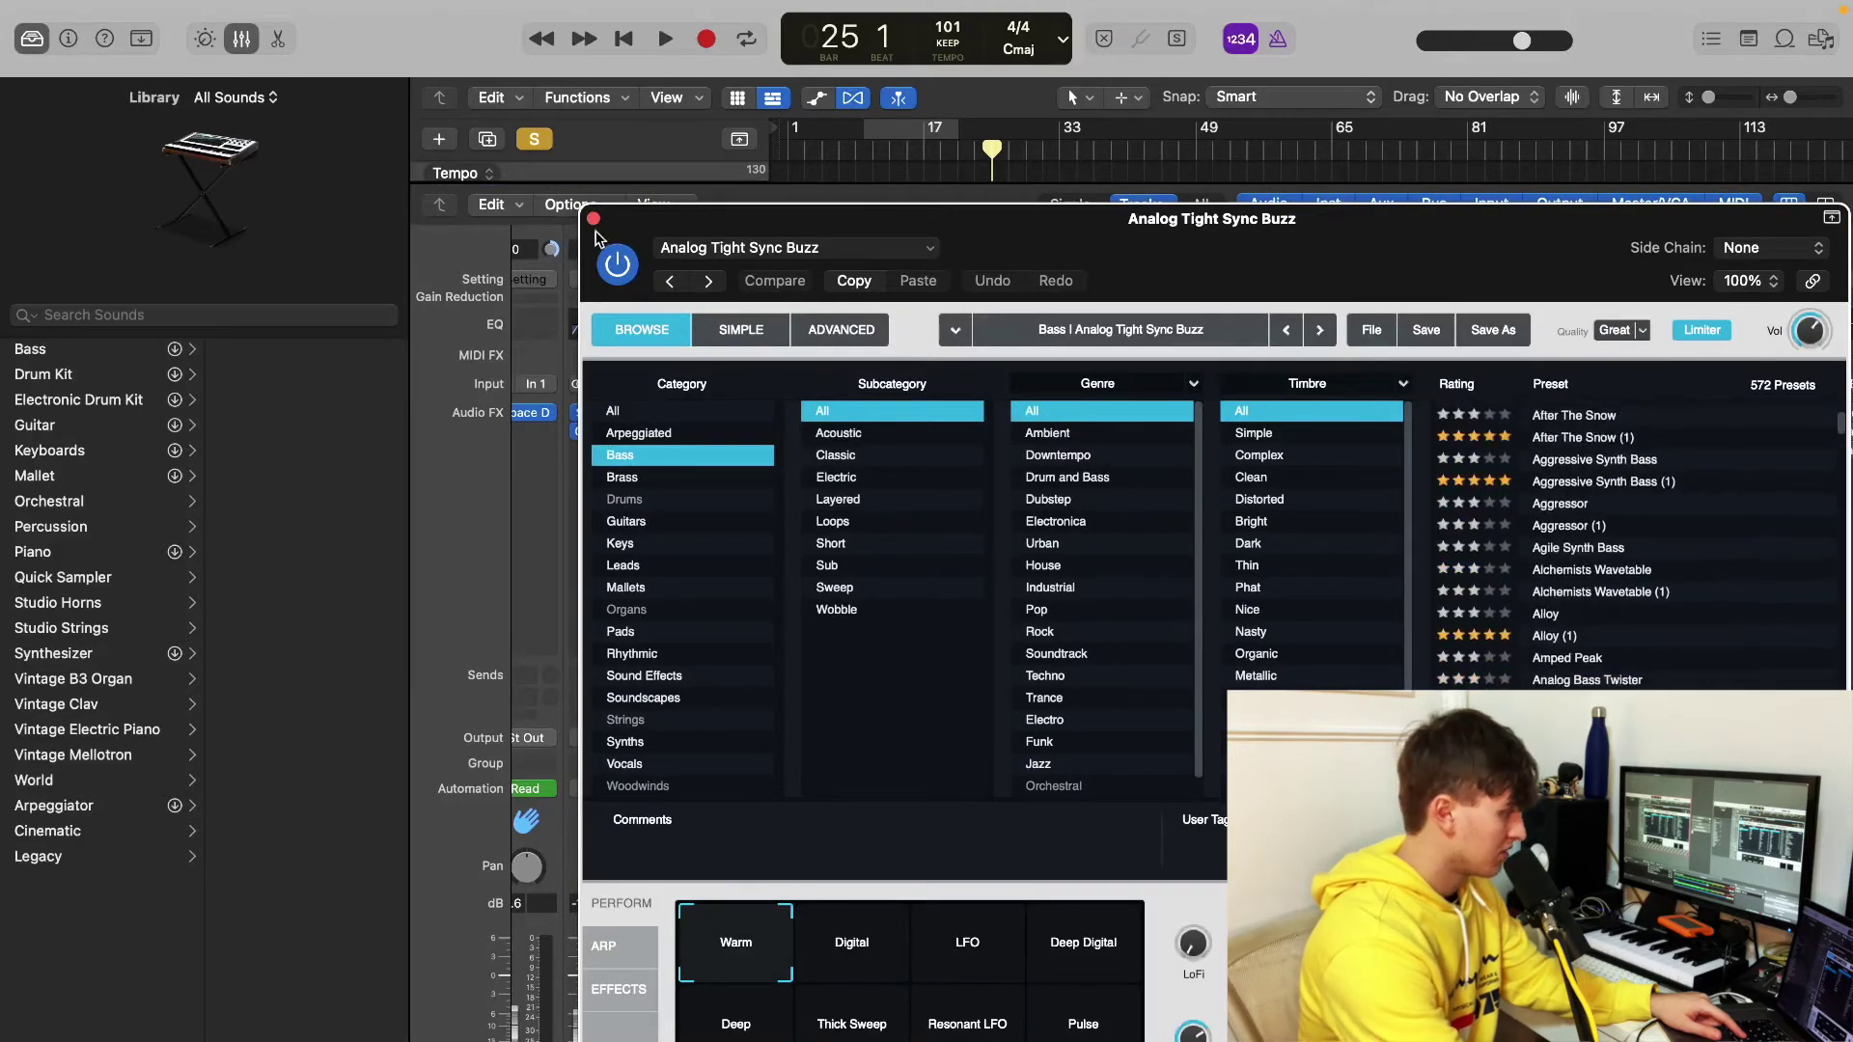
pyautogui.click(594, 218)
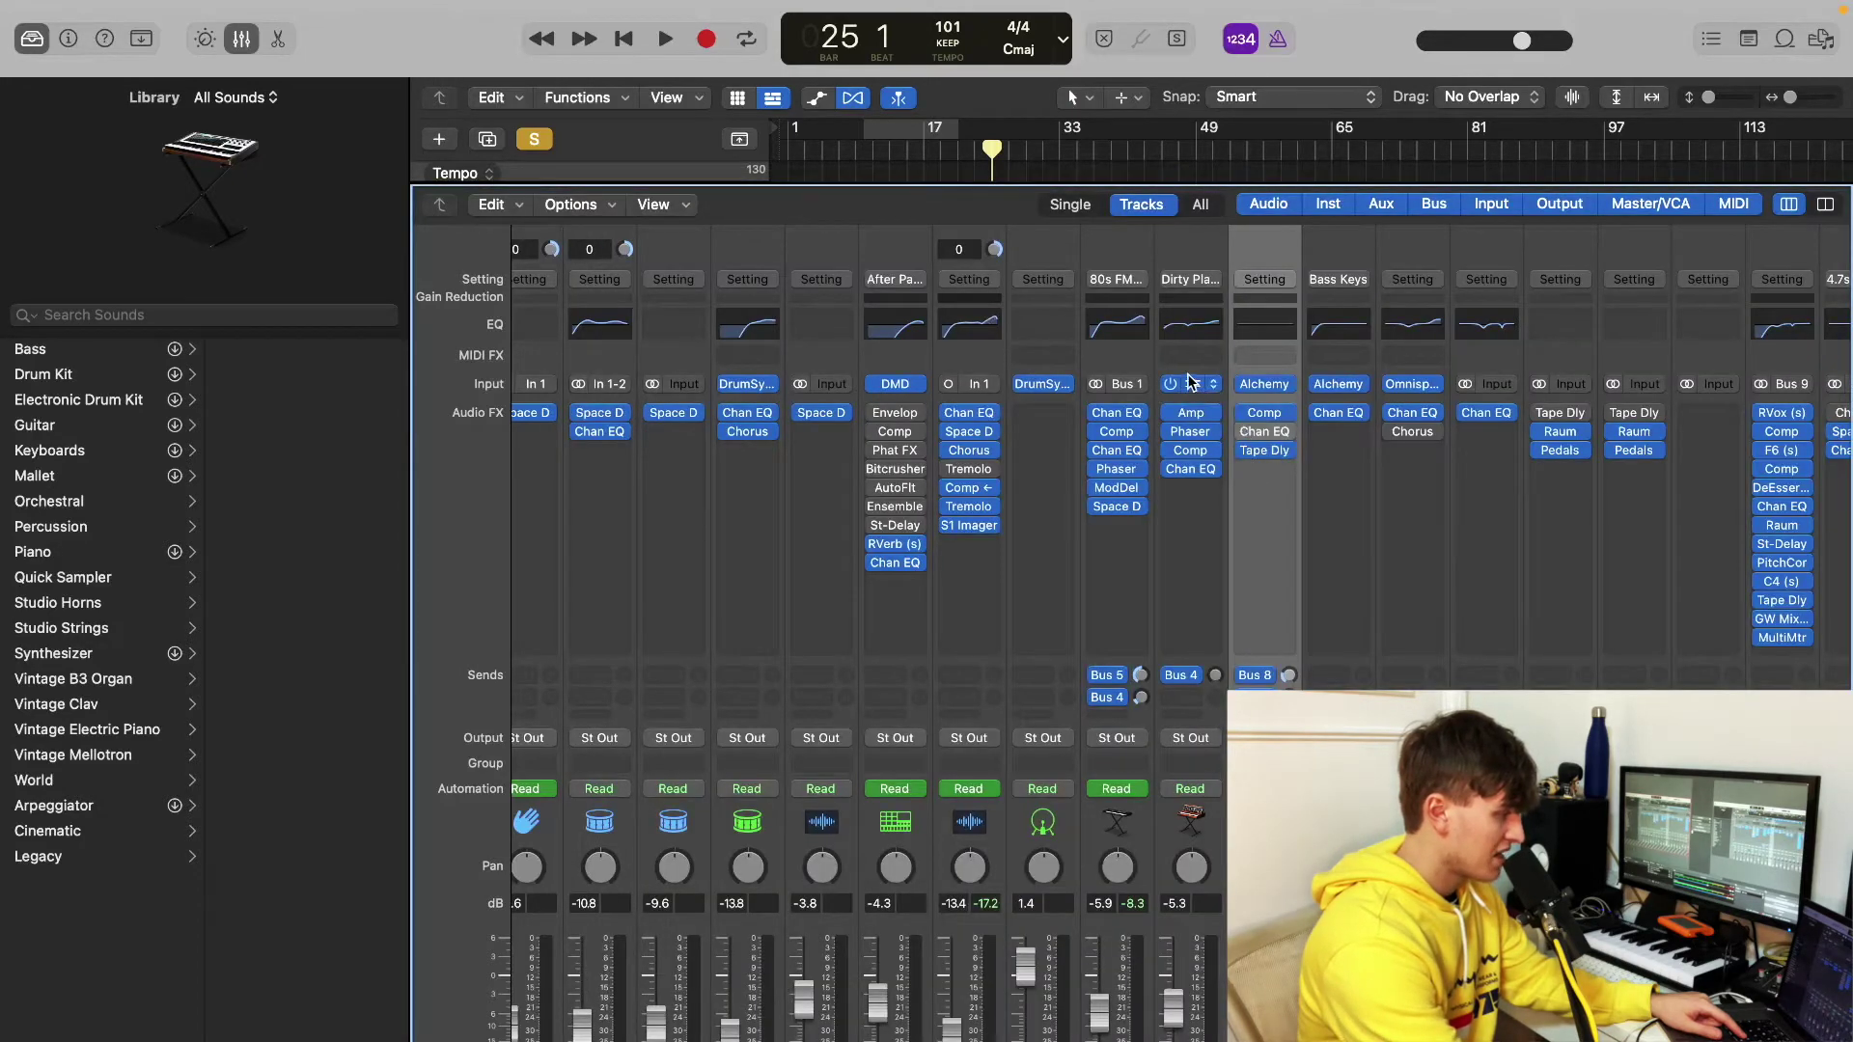
# Step: Reload the Dirty Planet patch from the Library, switch on its Chan EQ, and hide the Mixer
pyautogui.press('x')
pyautogui.click(576, 492)
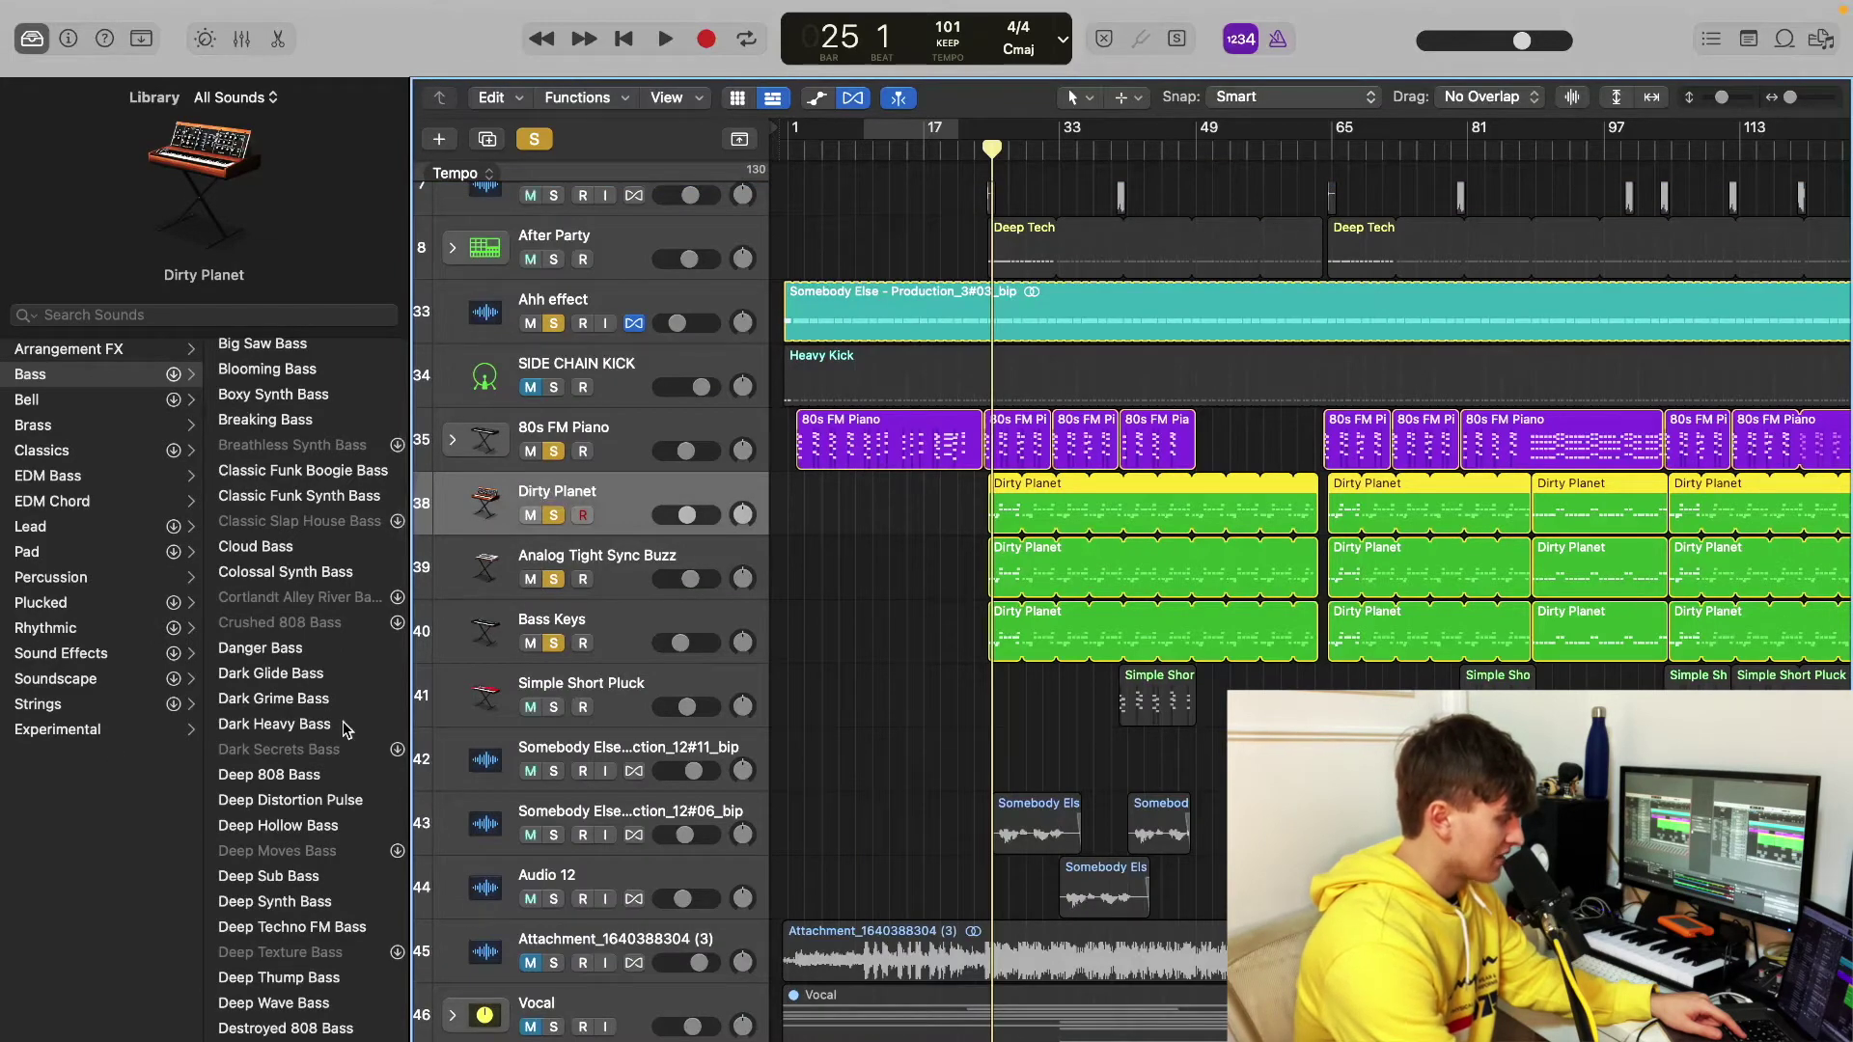
pyautogui.scroll(-5, 287, 802)
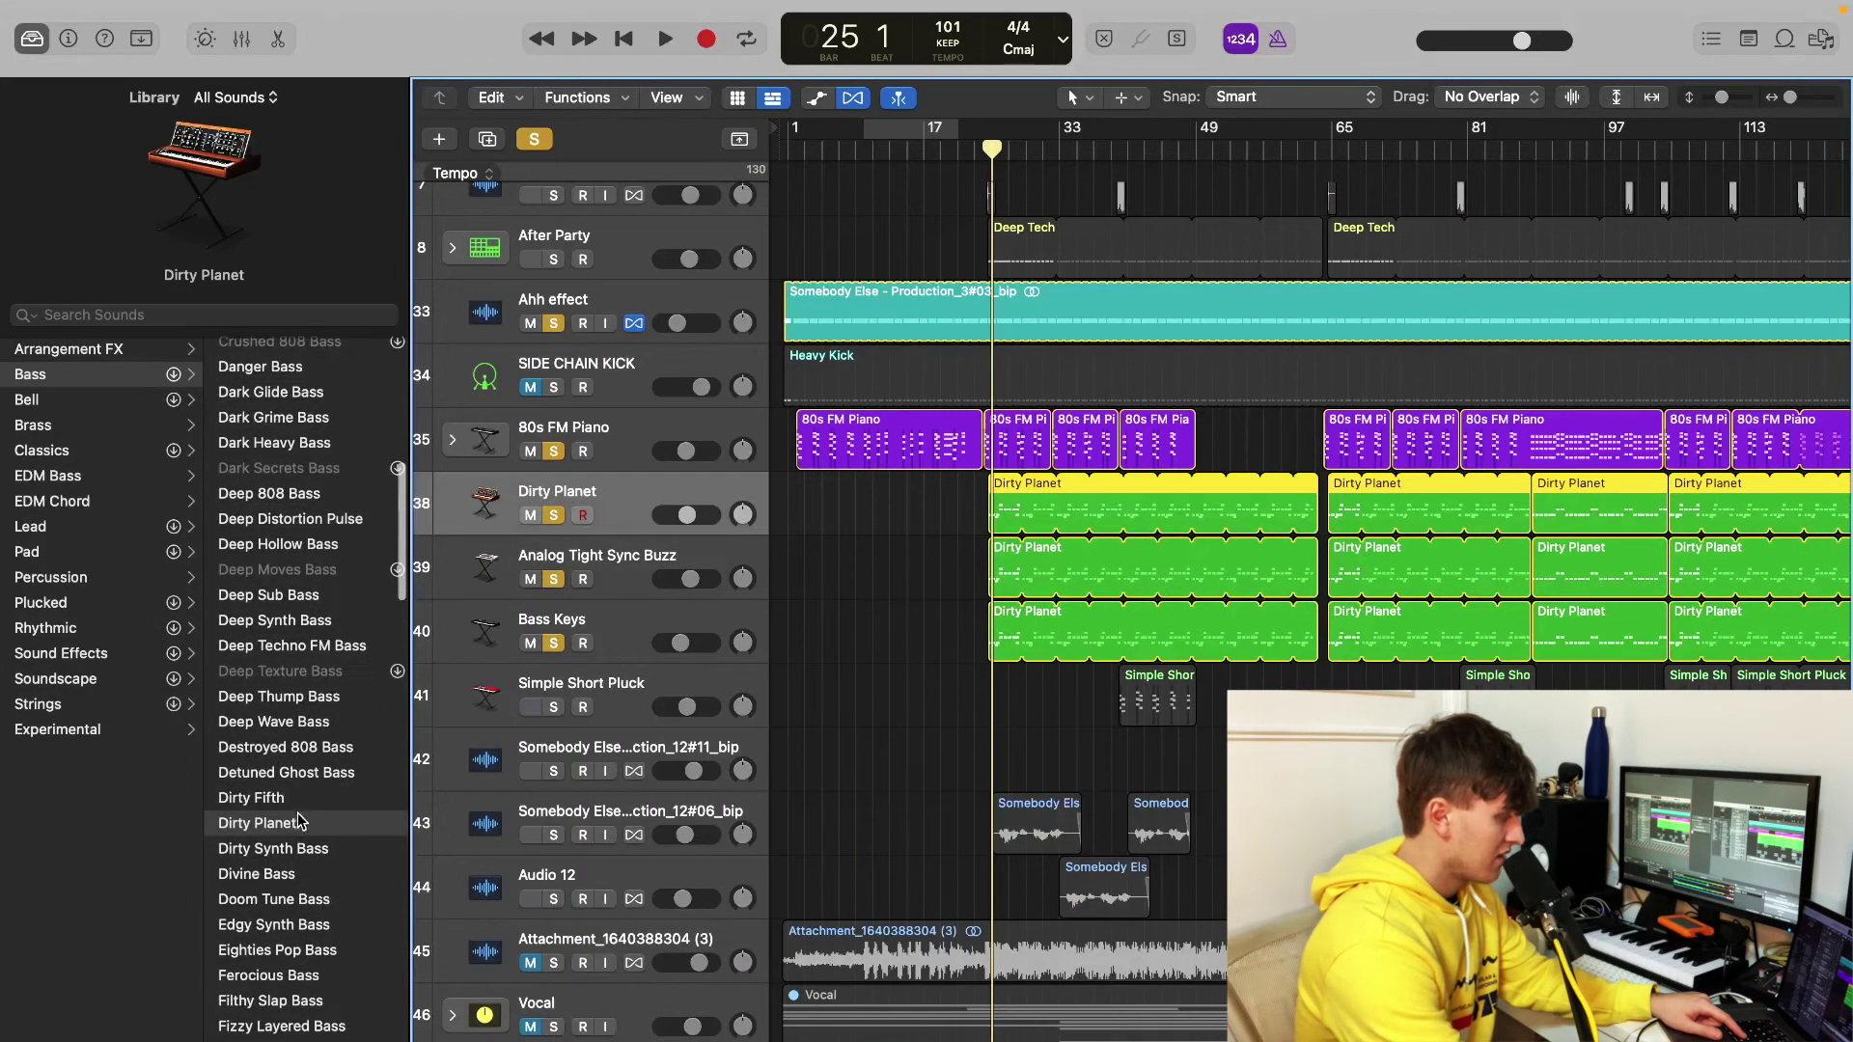
pyautogui.click(297, 820)
pyautogui.press('x')
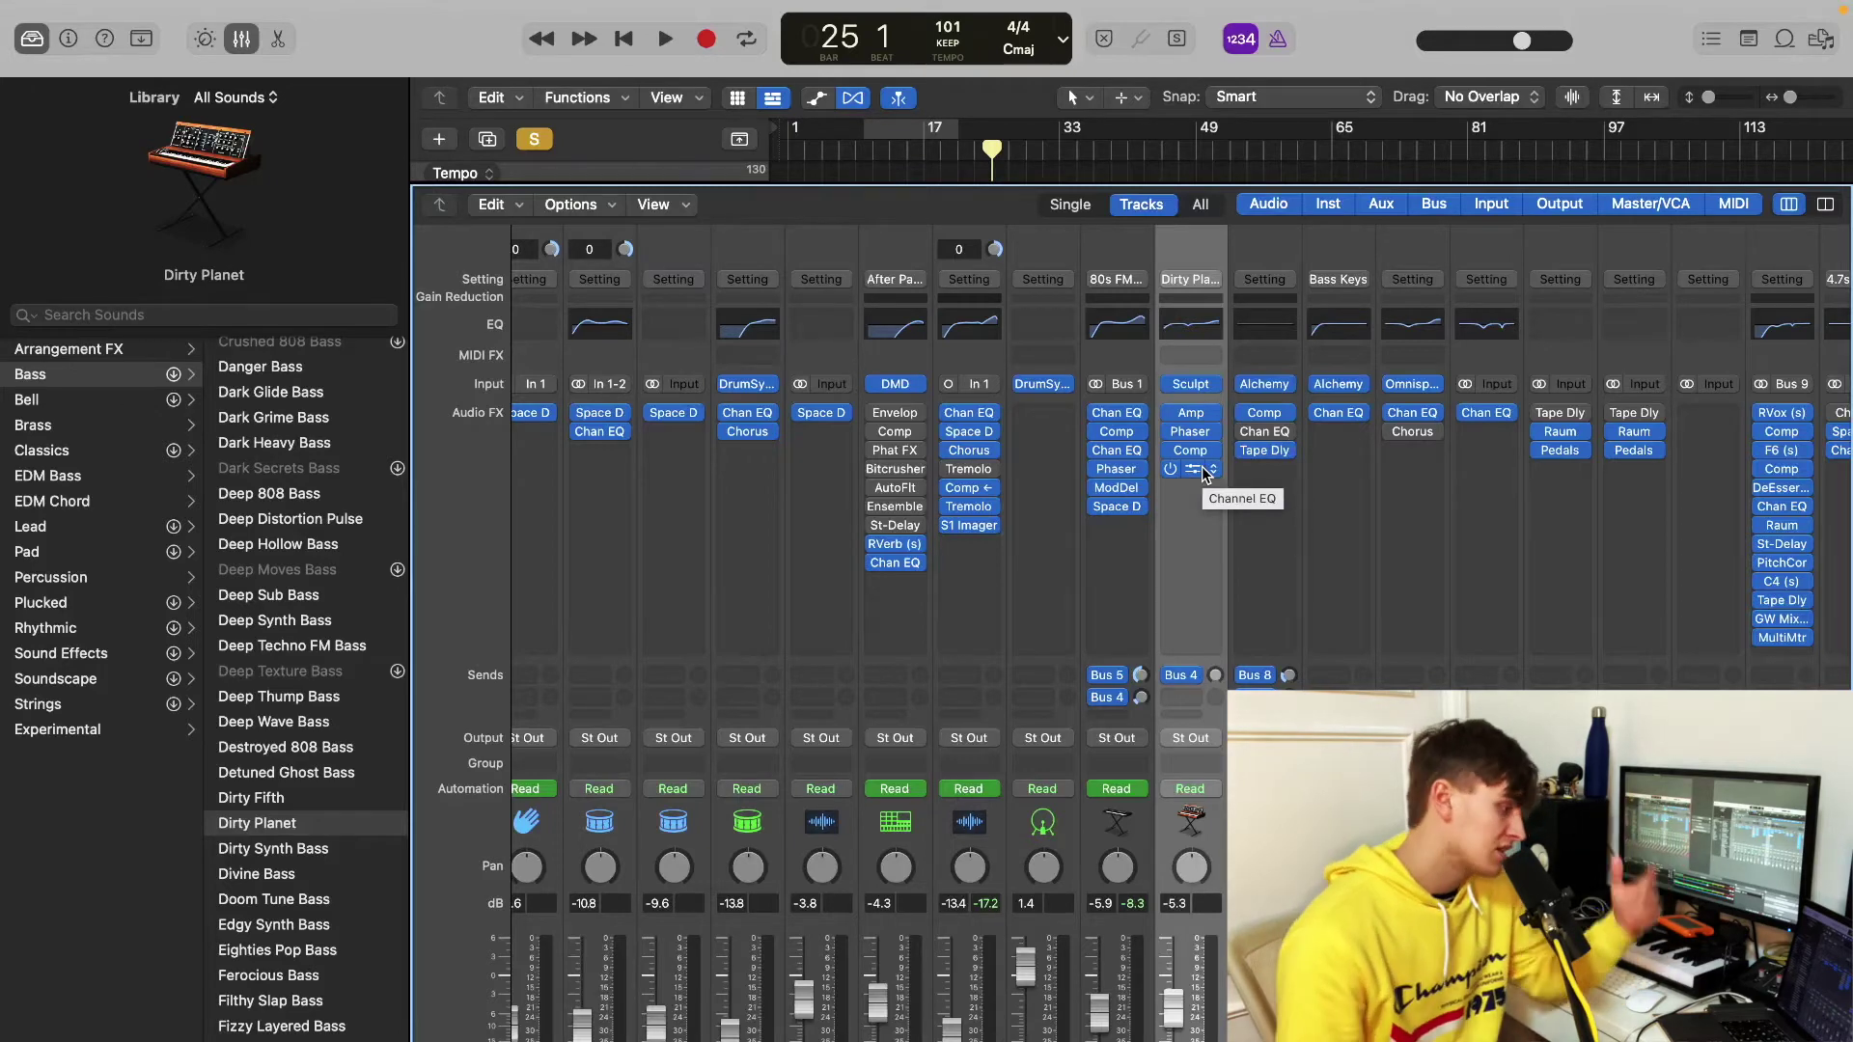
pyautogui.click(1197, 470)
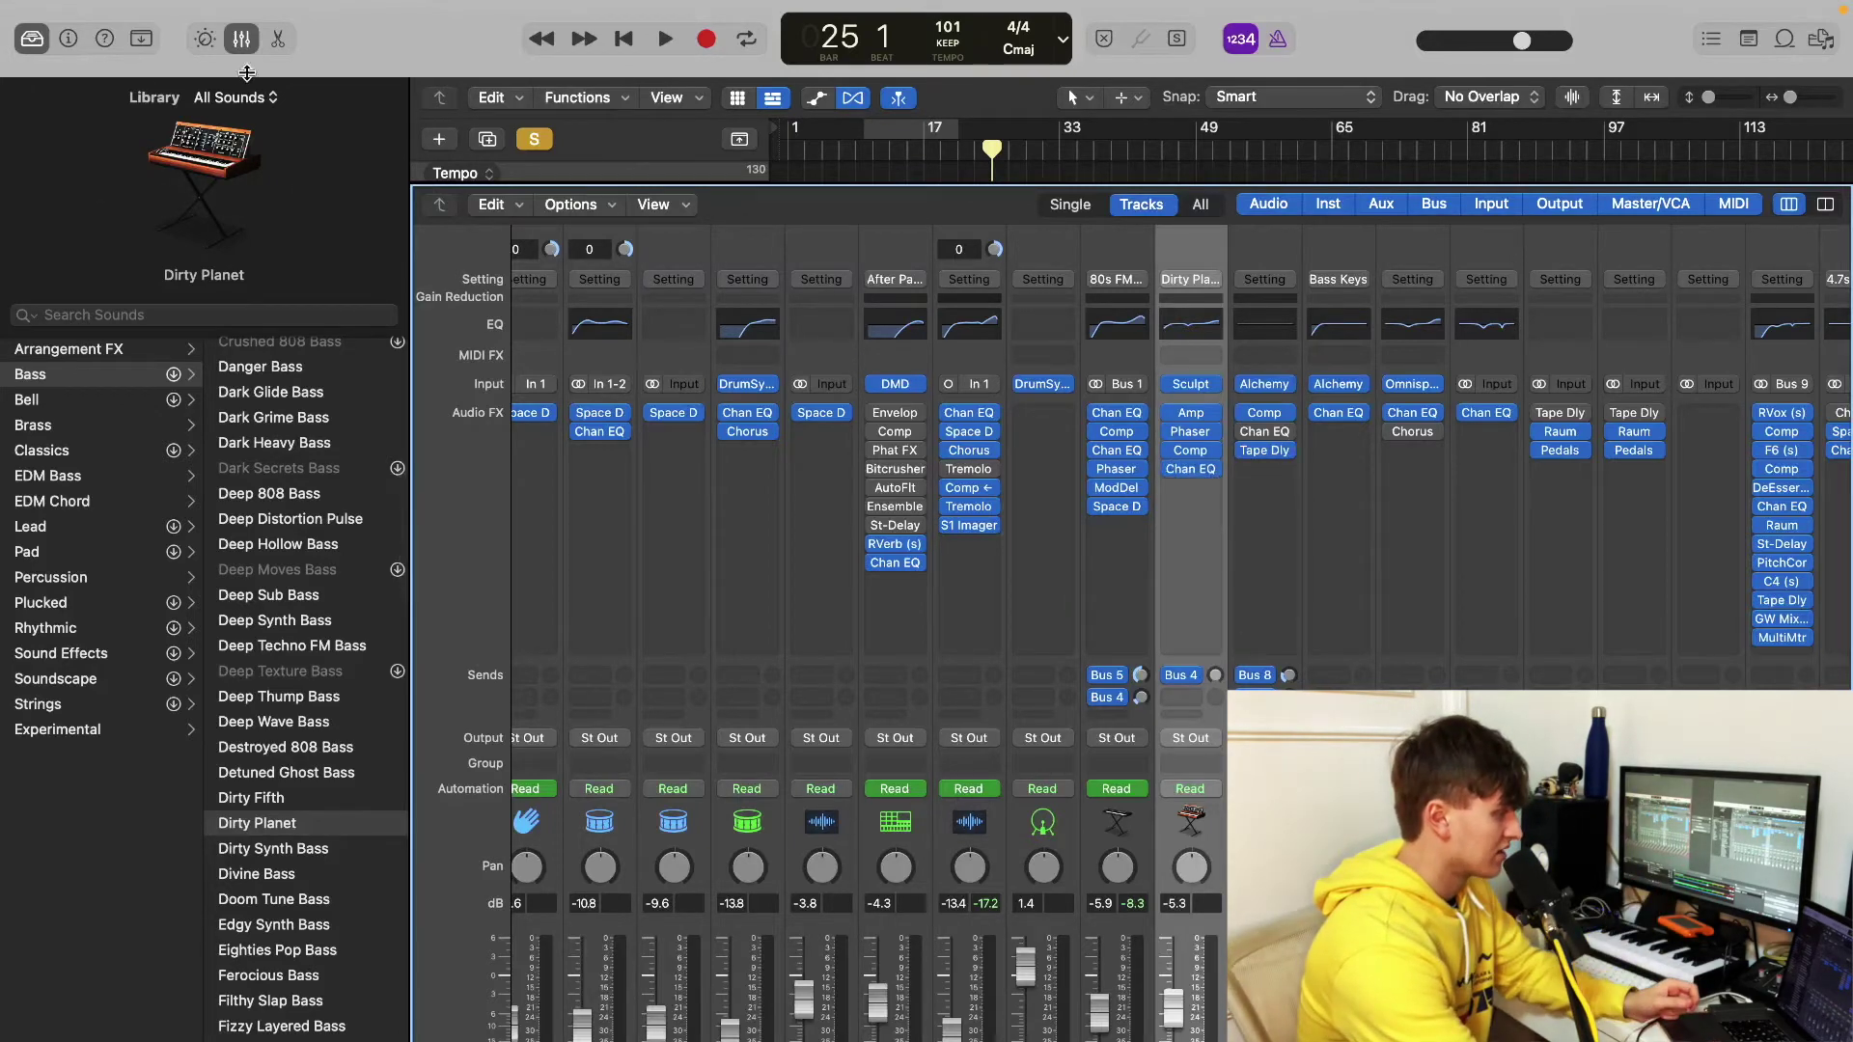
pyautogui.click(242, 39)
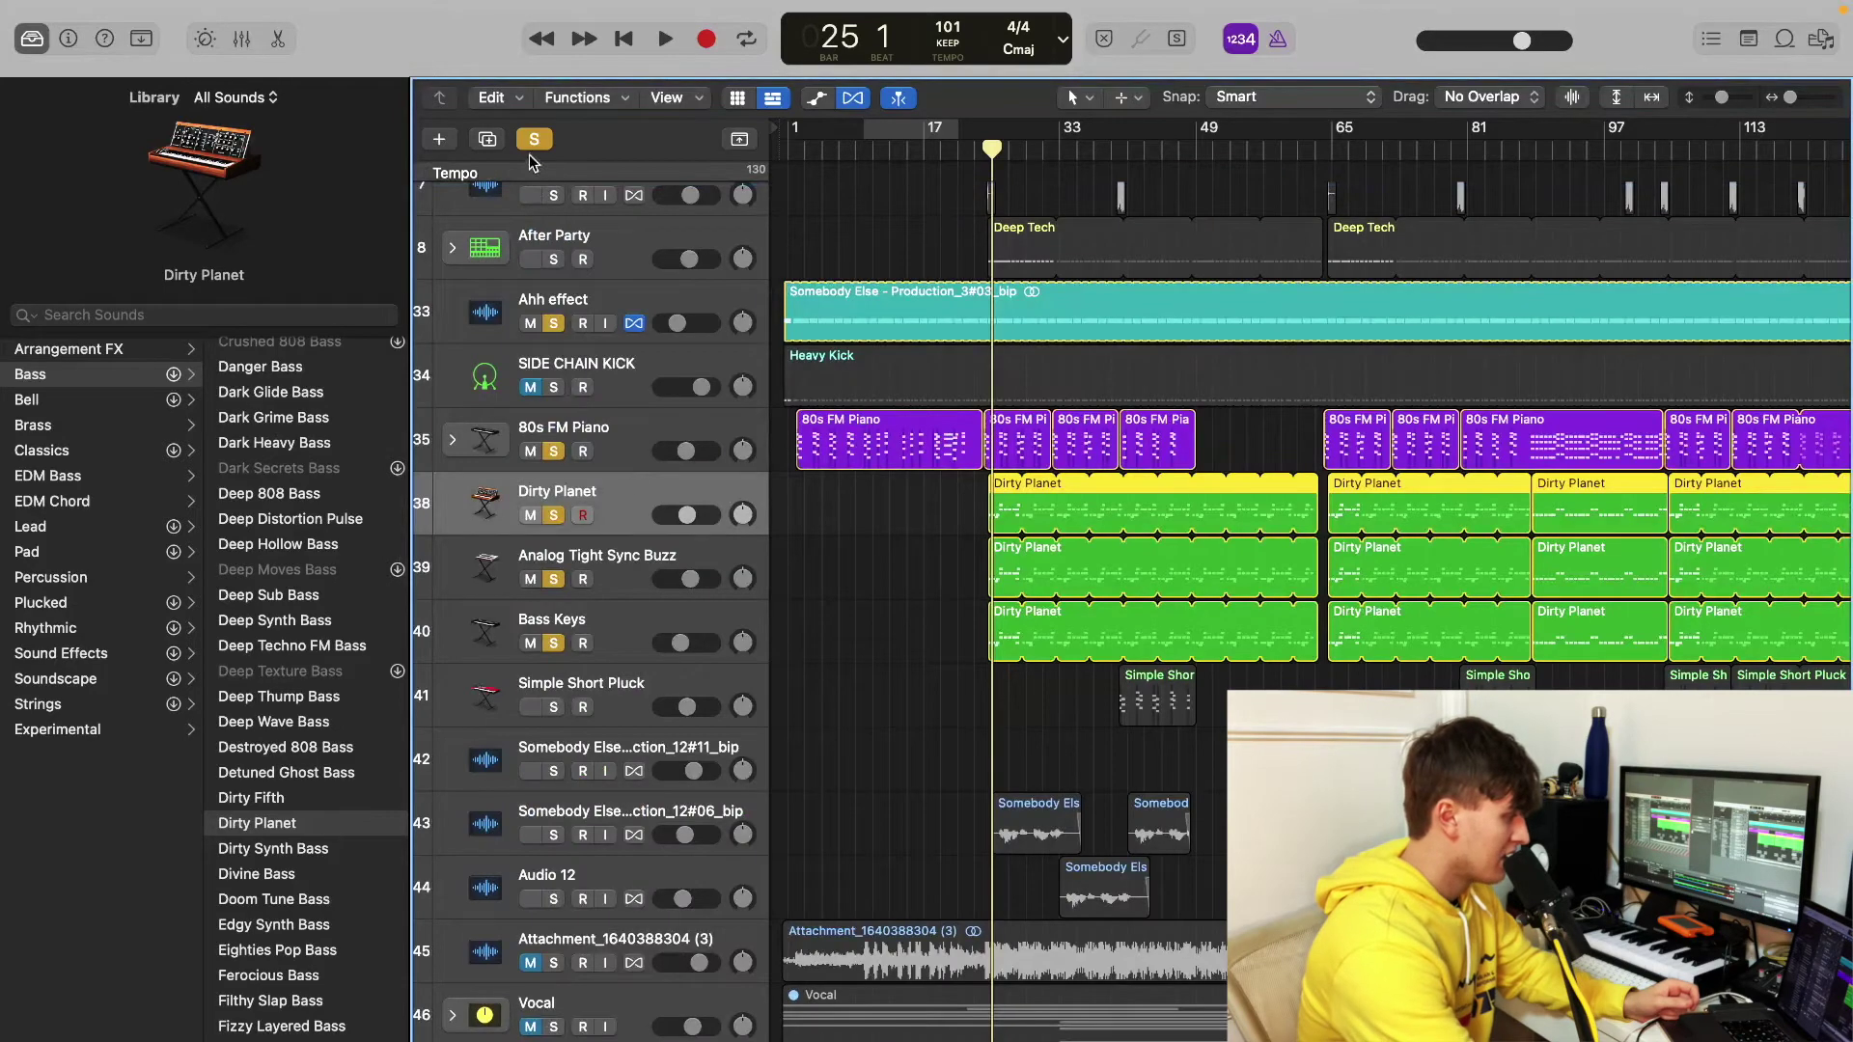
# Step: Unsolo Ahh effect and 80s FM Piano, then play the three synths from bar 25
pyautogui.keyDown('alt'); pyautogui.click(553, 515); pyautogui.keyUp('alt')
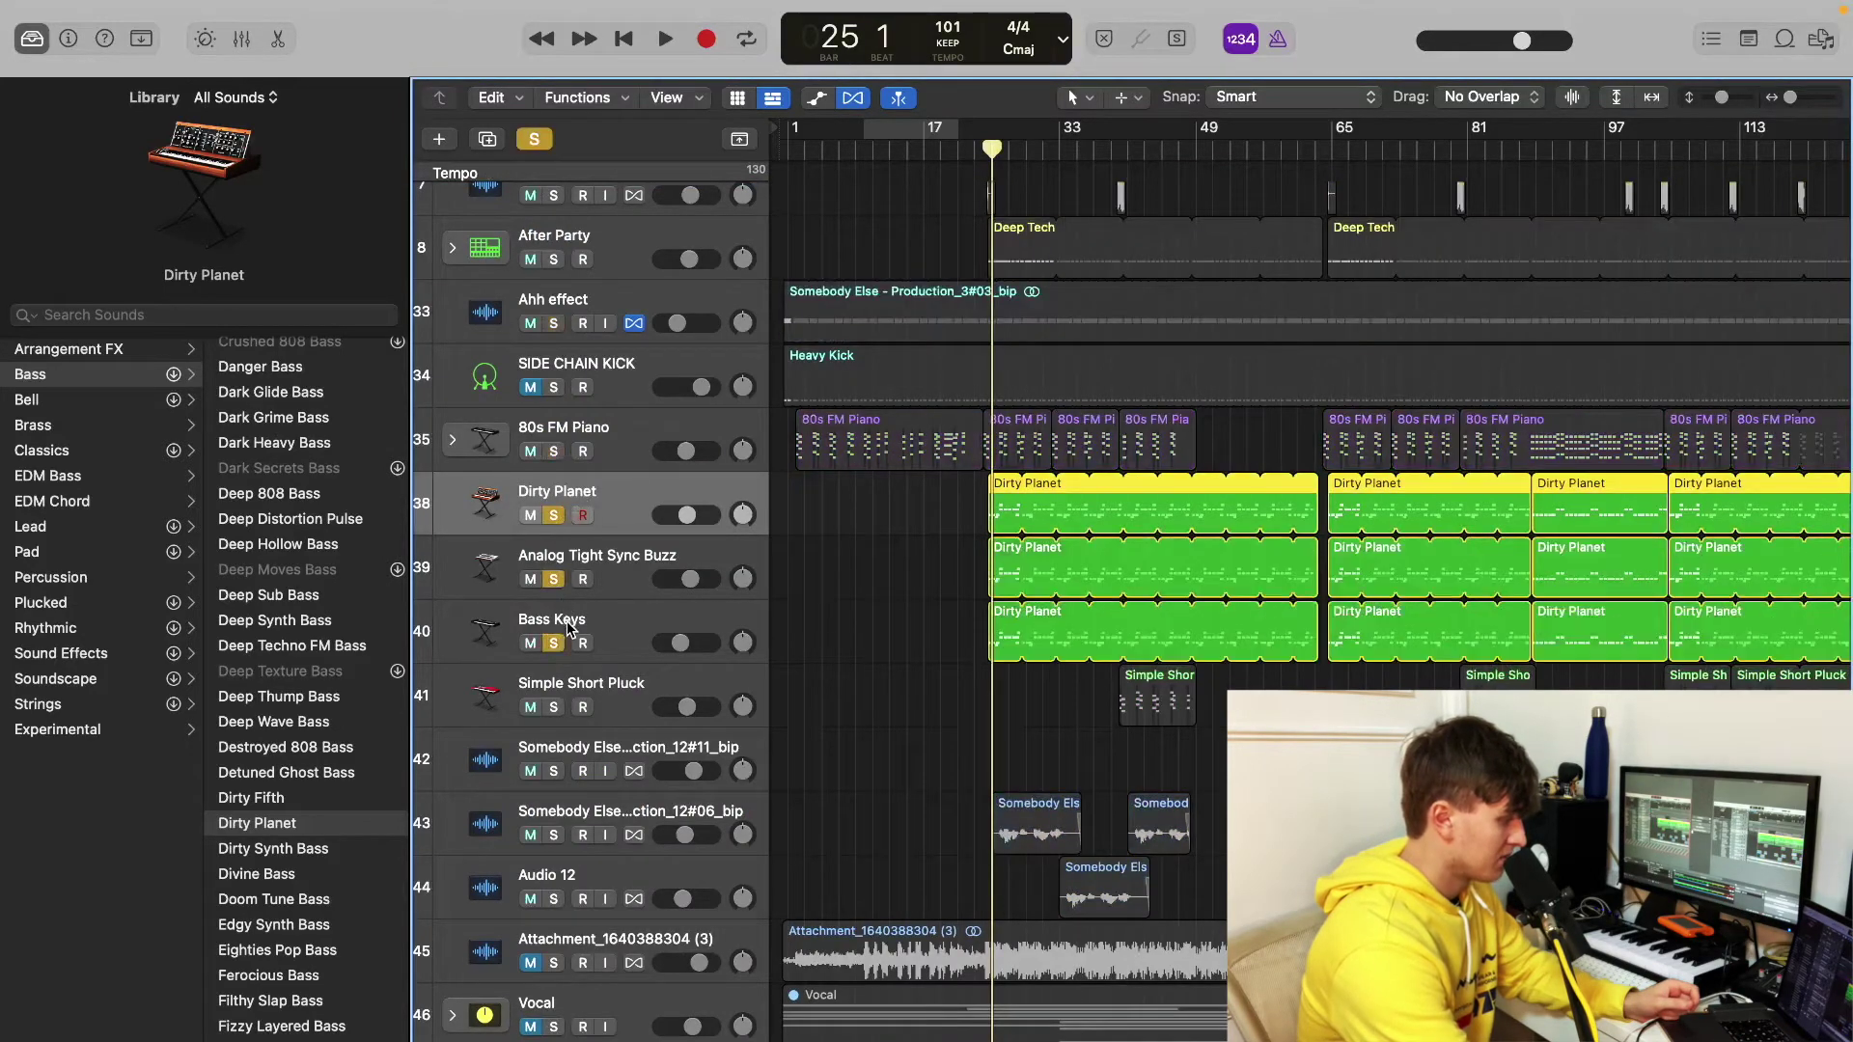
pyautogui.press('space')
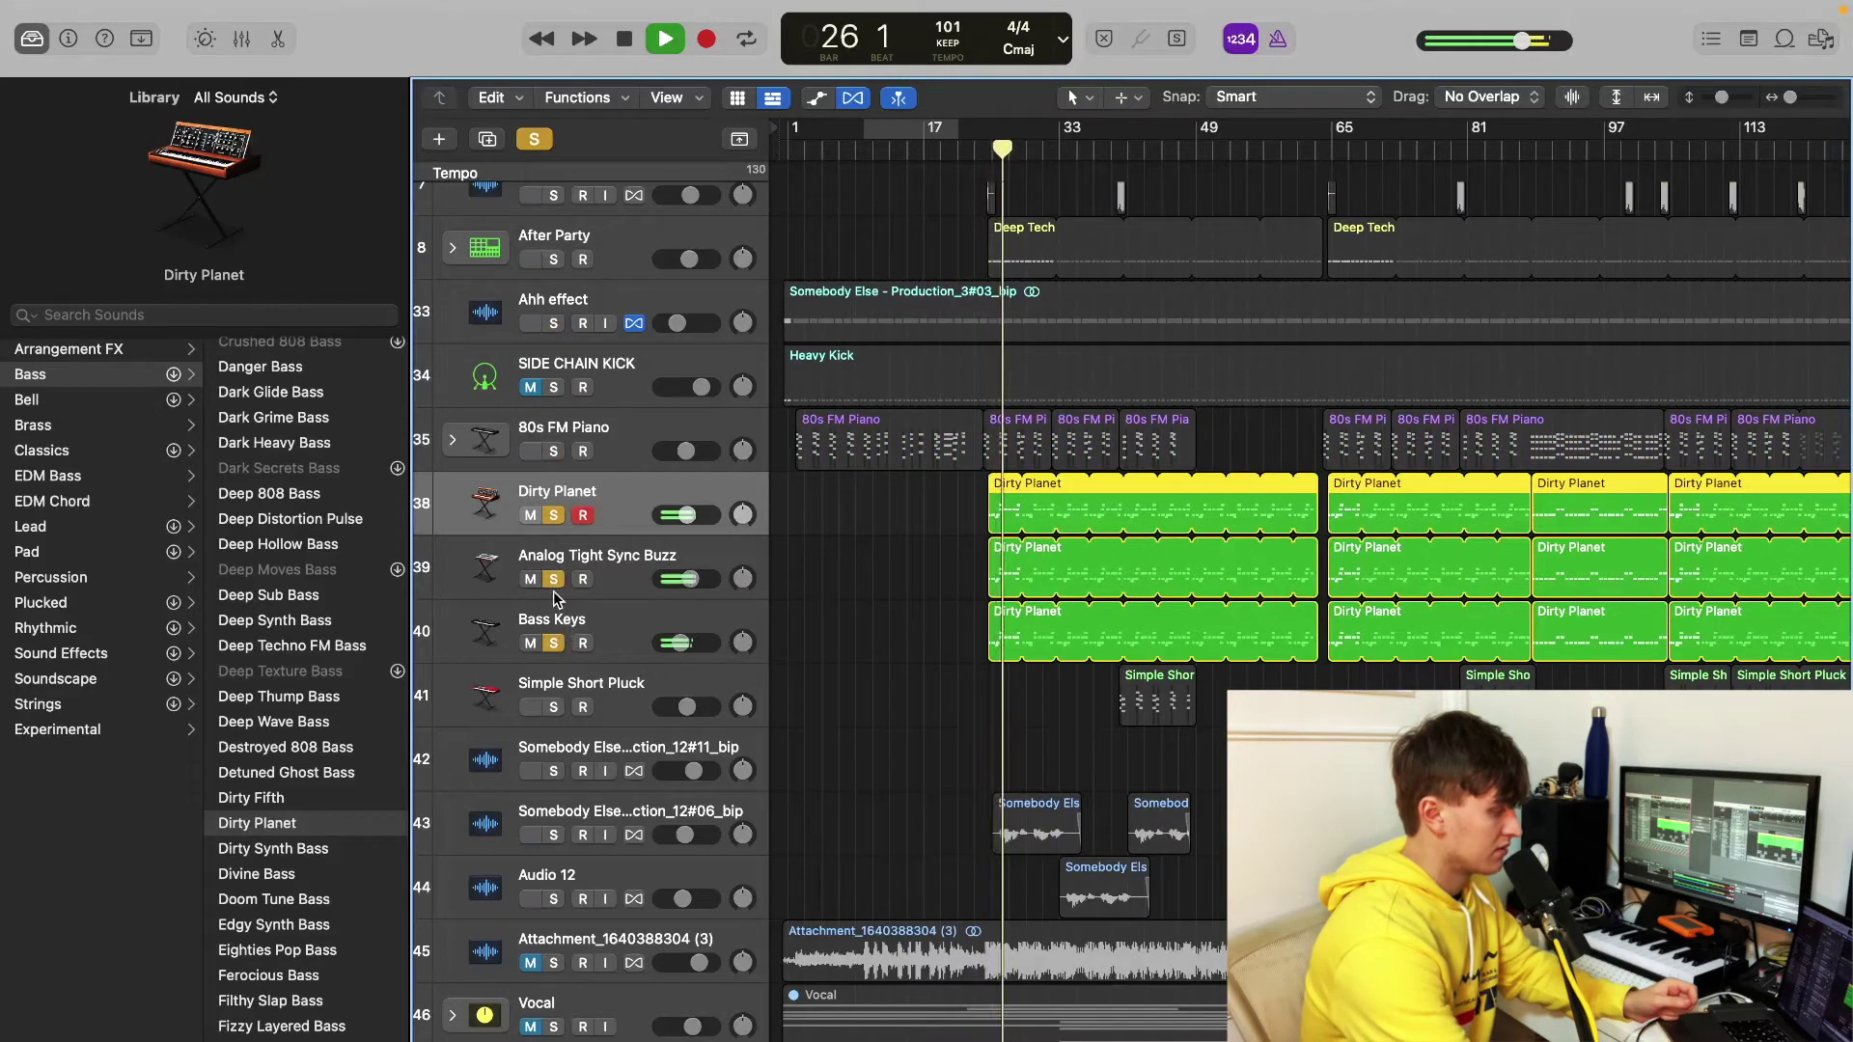
pyautogui.press('space')
# Step: Audition Dirty Planet alone, then Analog Tight Sync Buzz alone
pyautogui.click(553, 582)
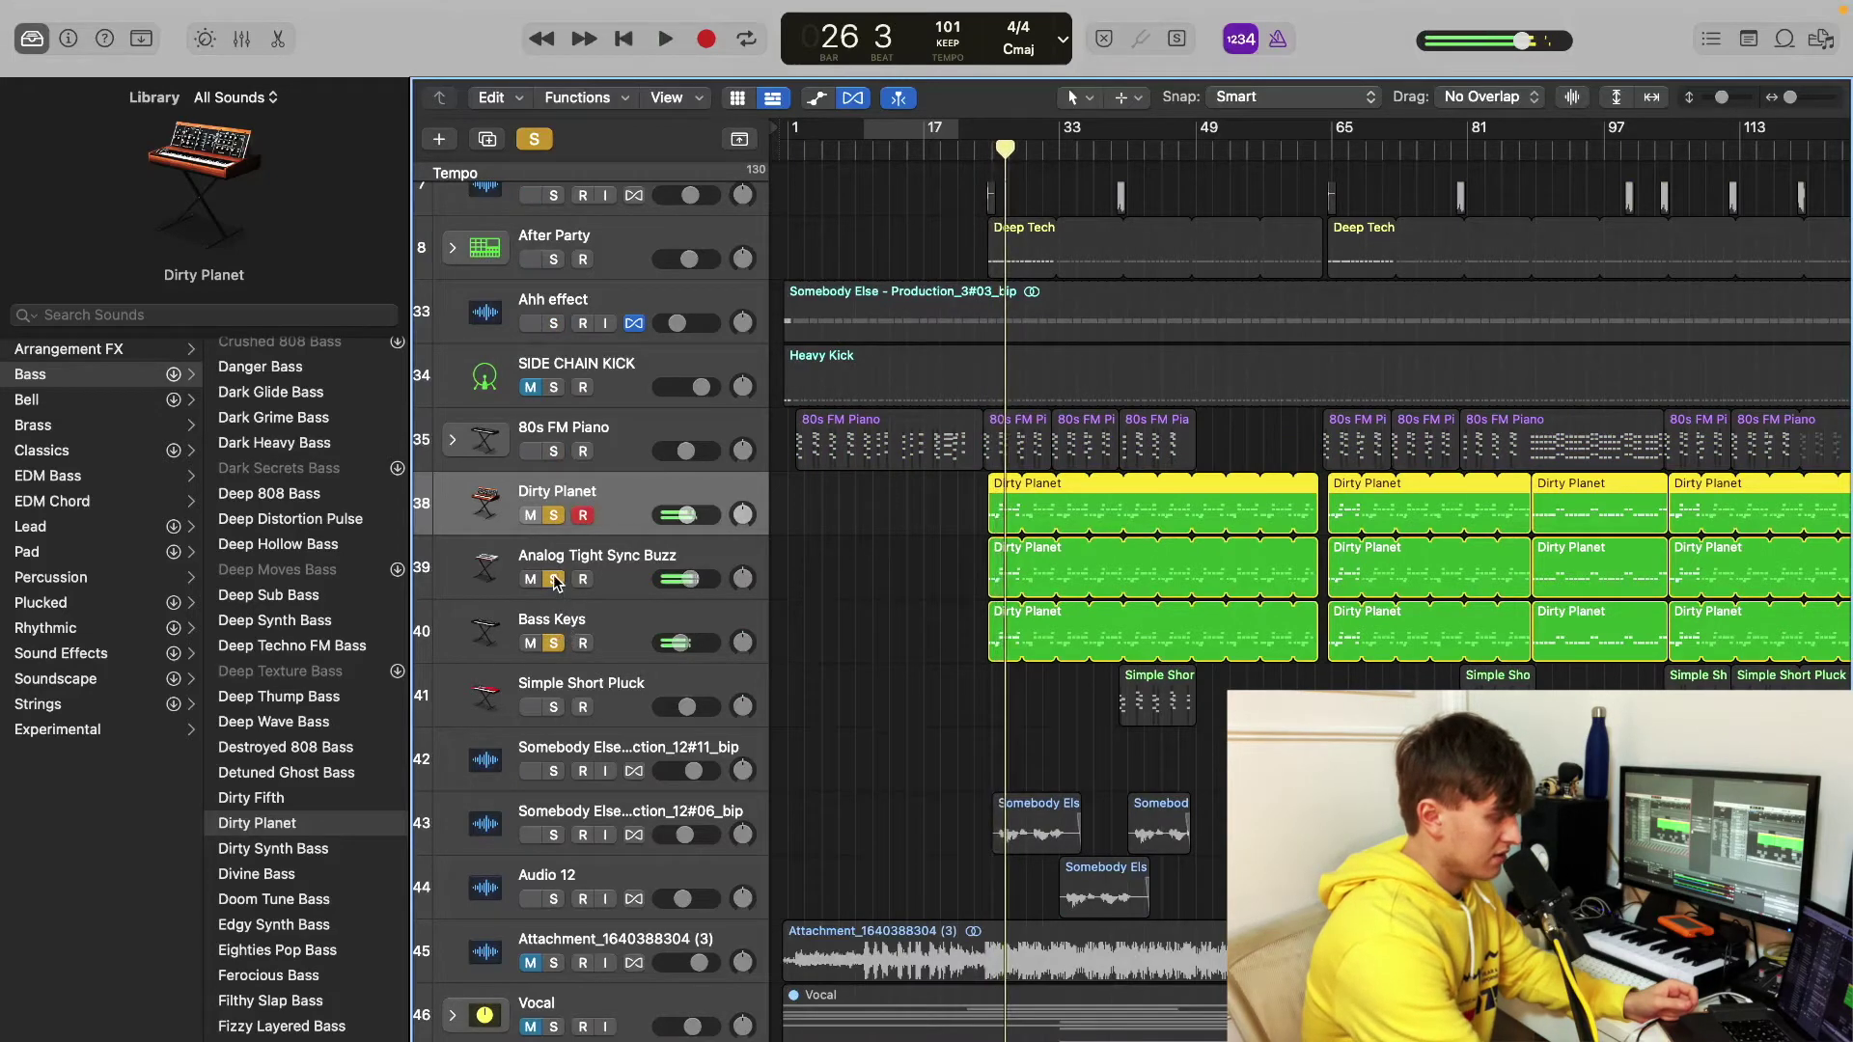
pyautogui.click(554, 643)
pyautogui.press('space')
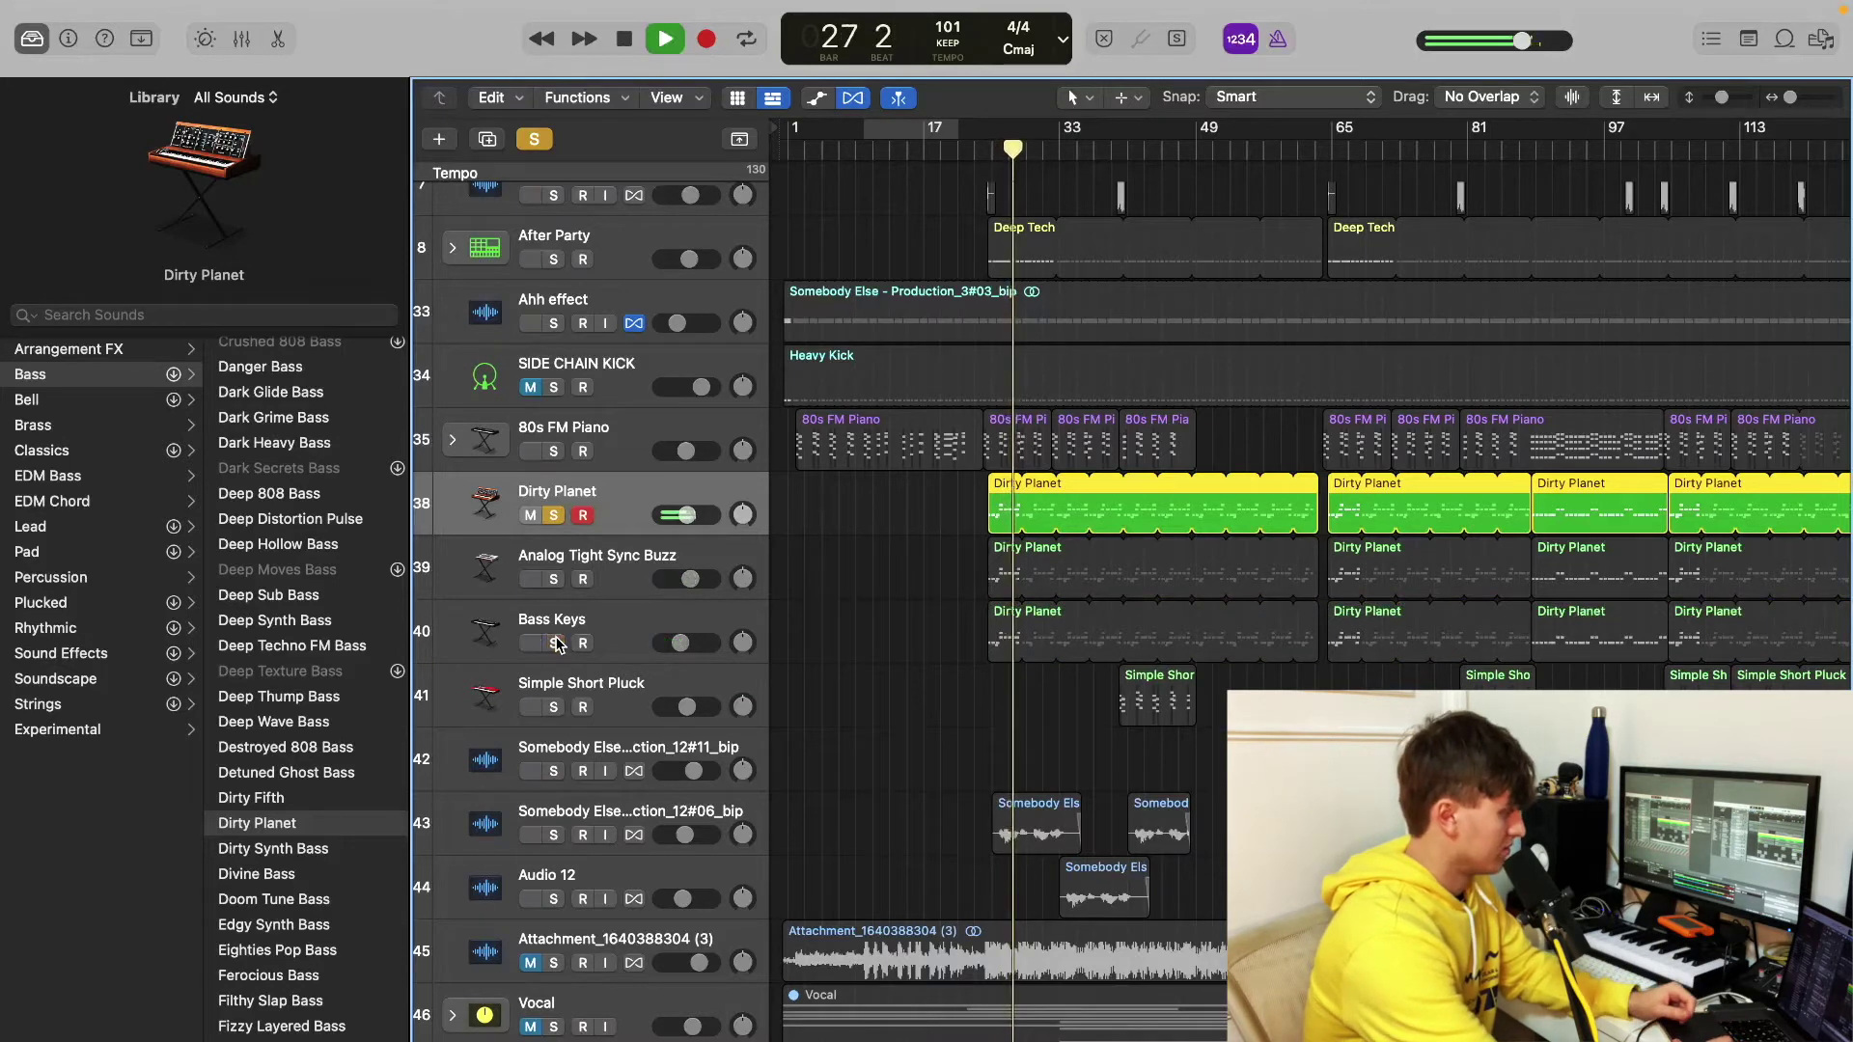
pyautogui.press('space')
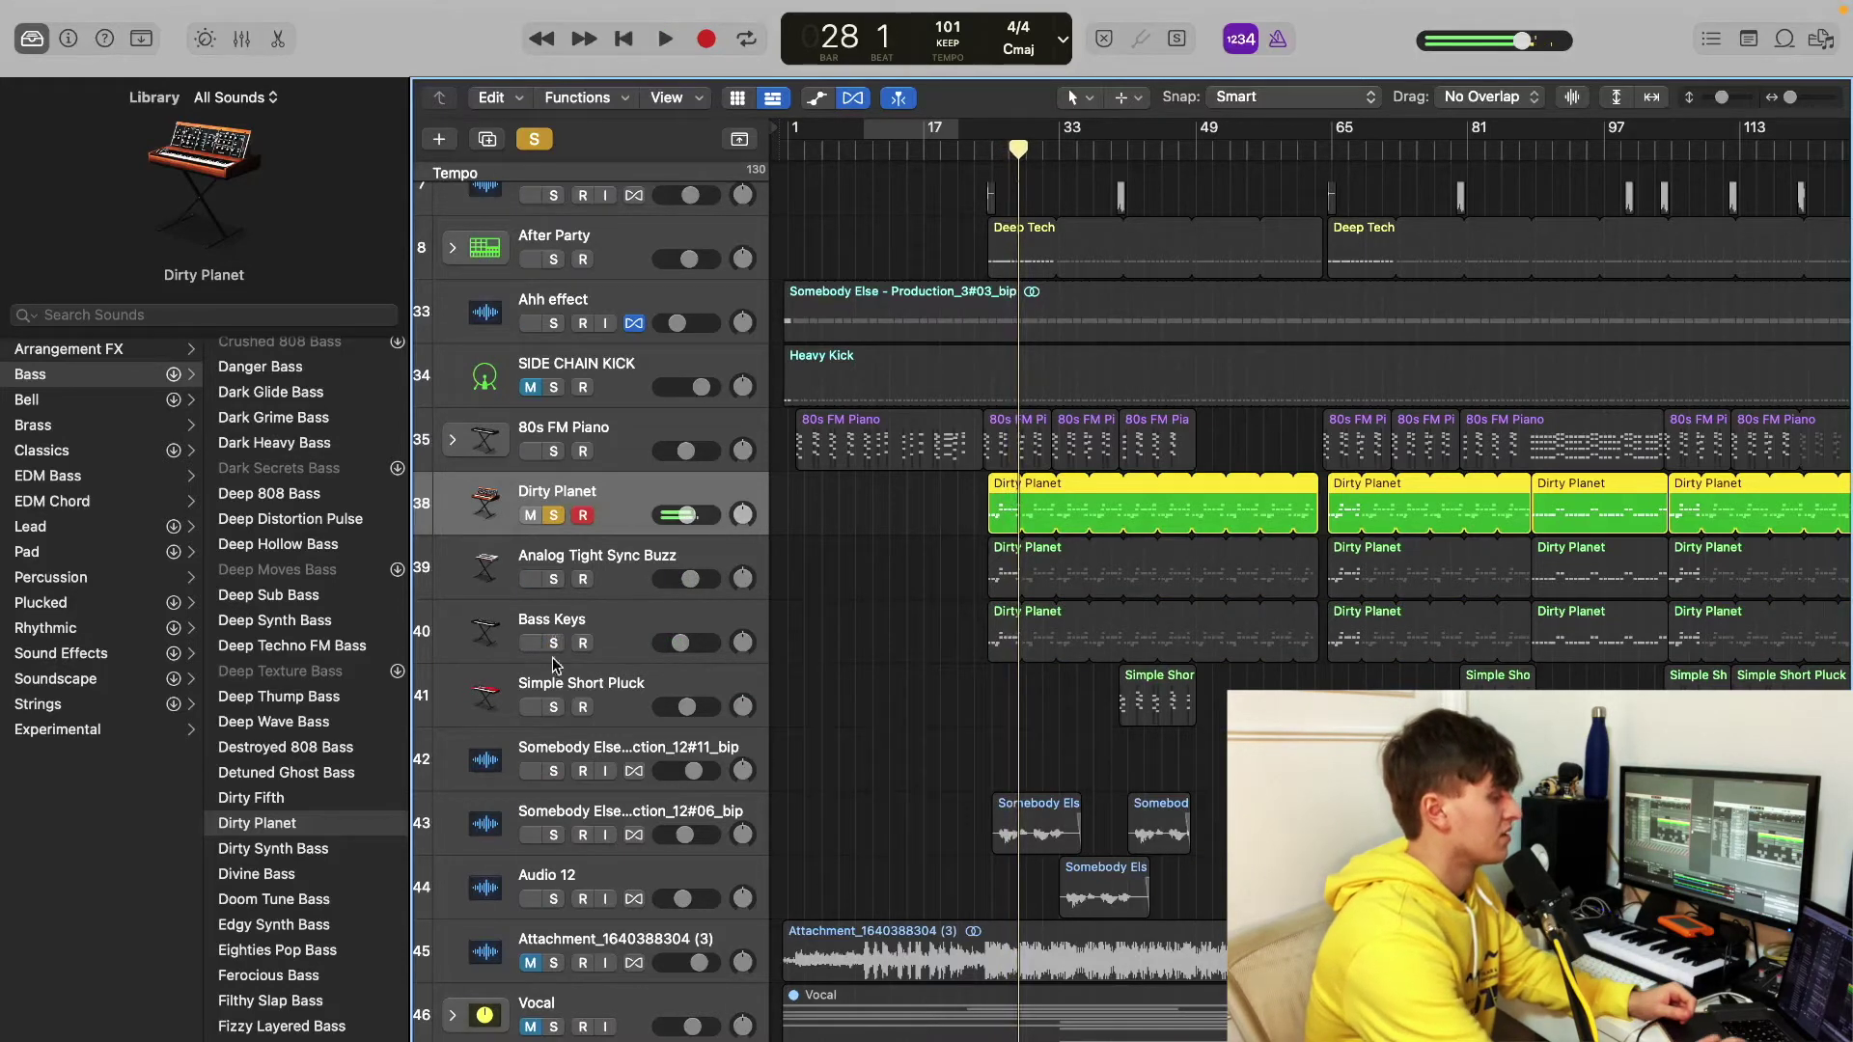
pyautogui.click(555, 579)
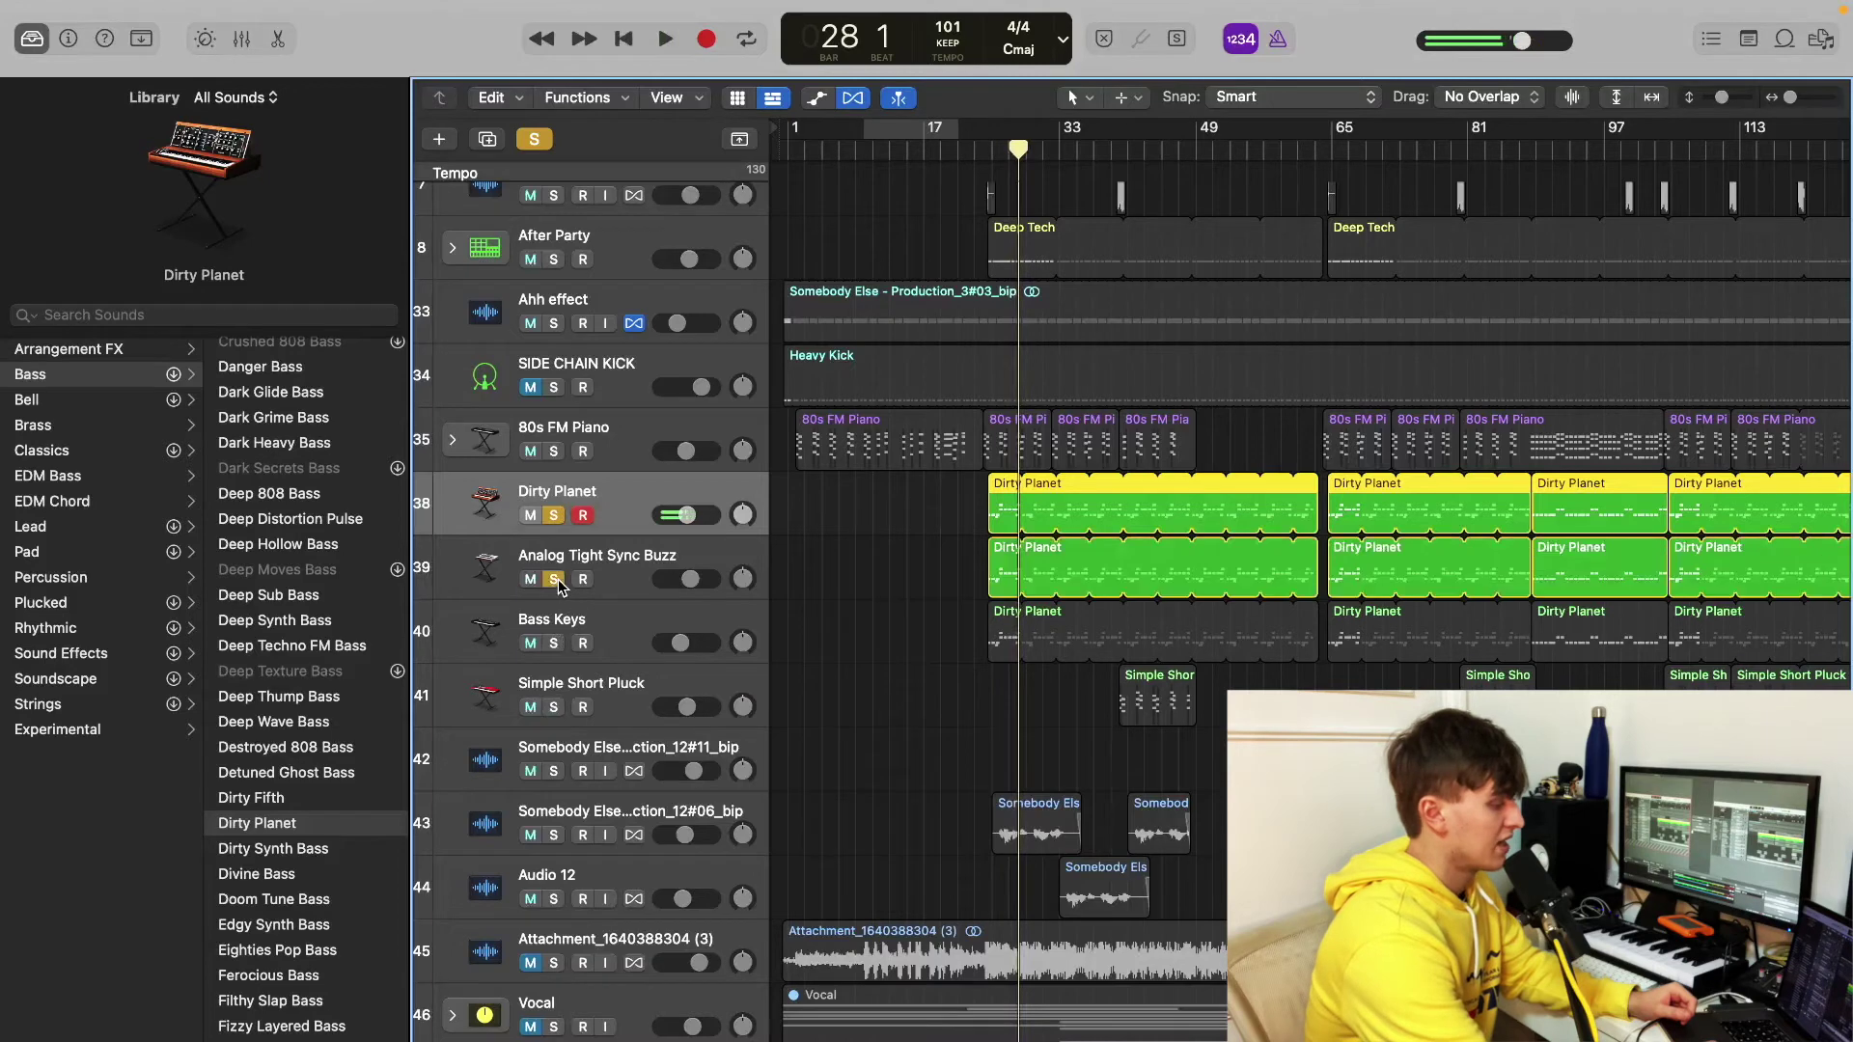
pyautogui.click(555, 516)
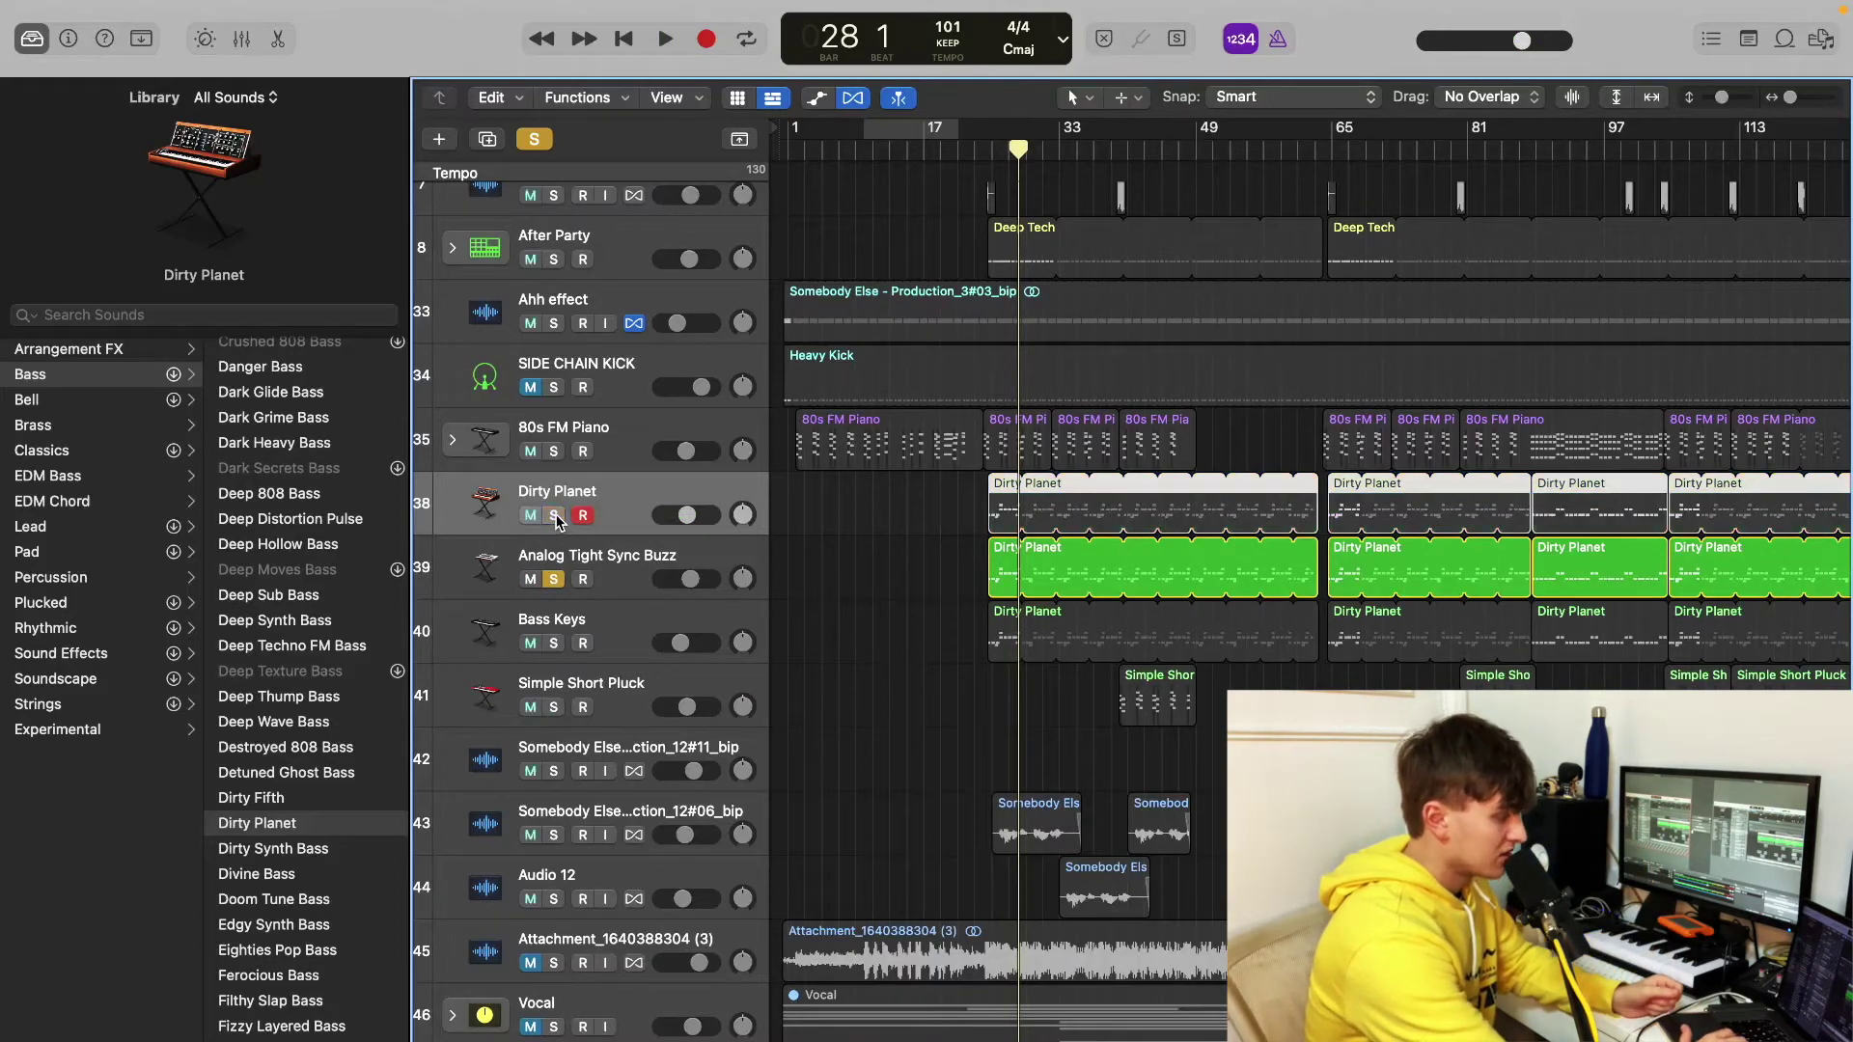
pyautogui.press('space')
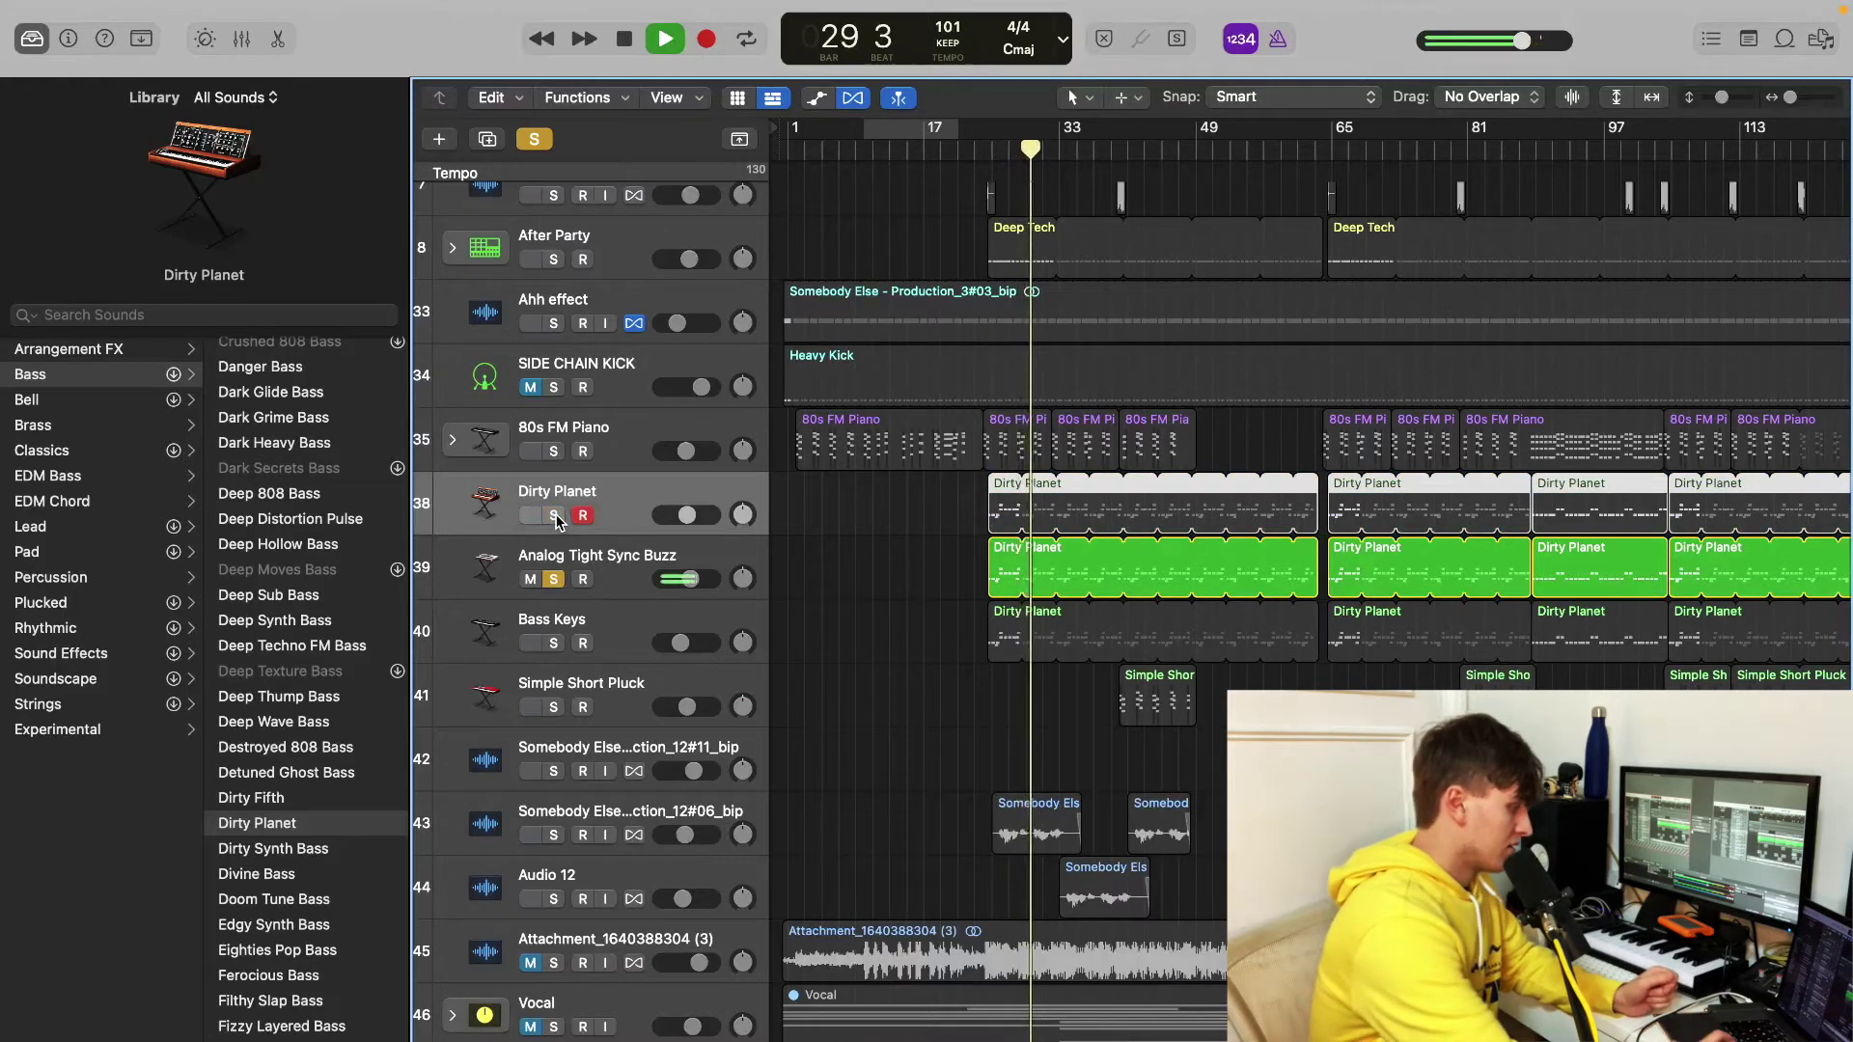
pyautogui.press('space')
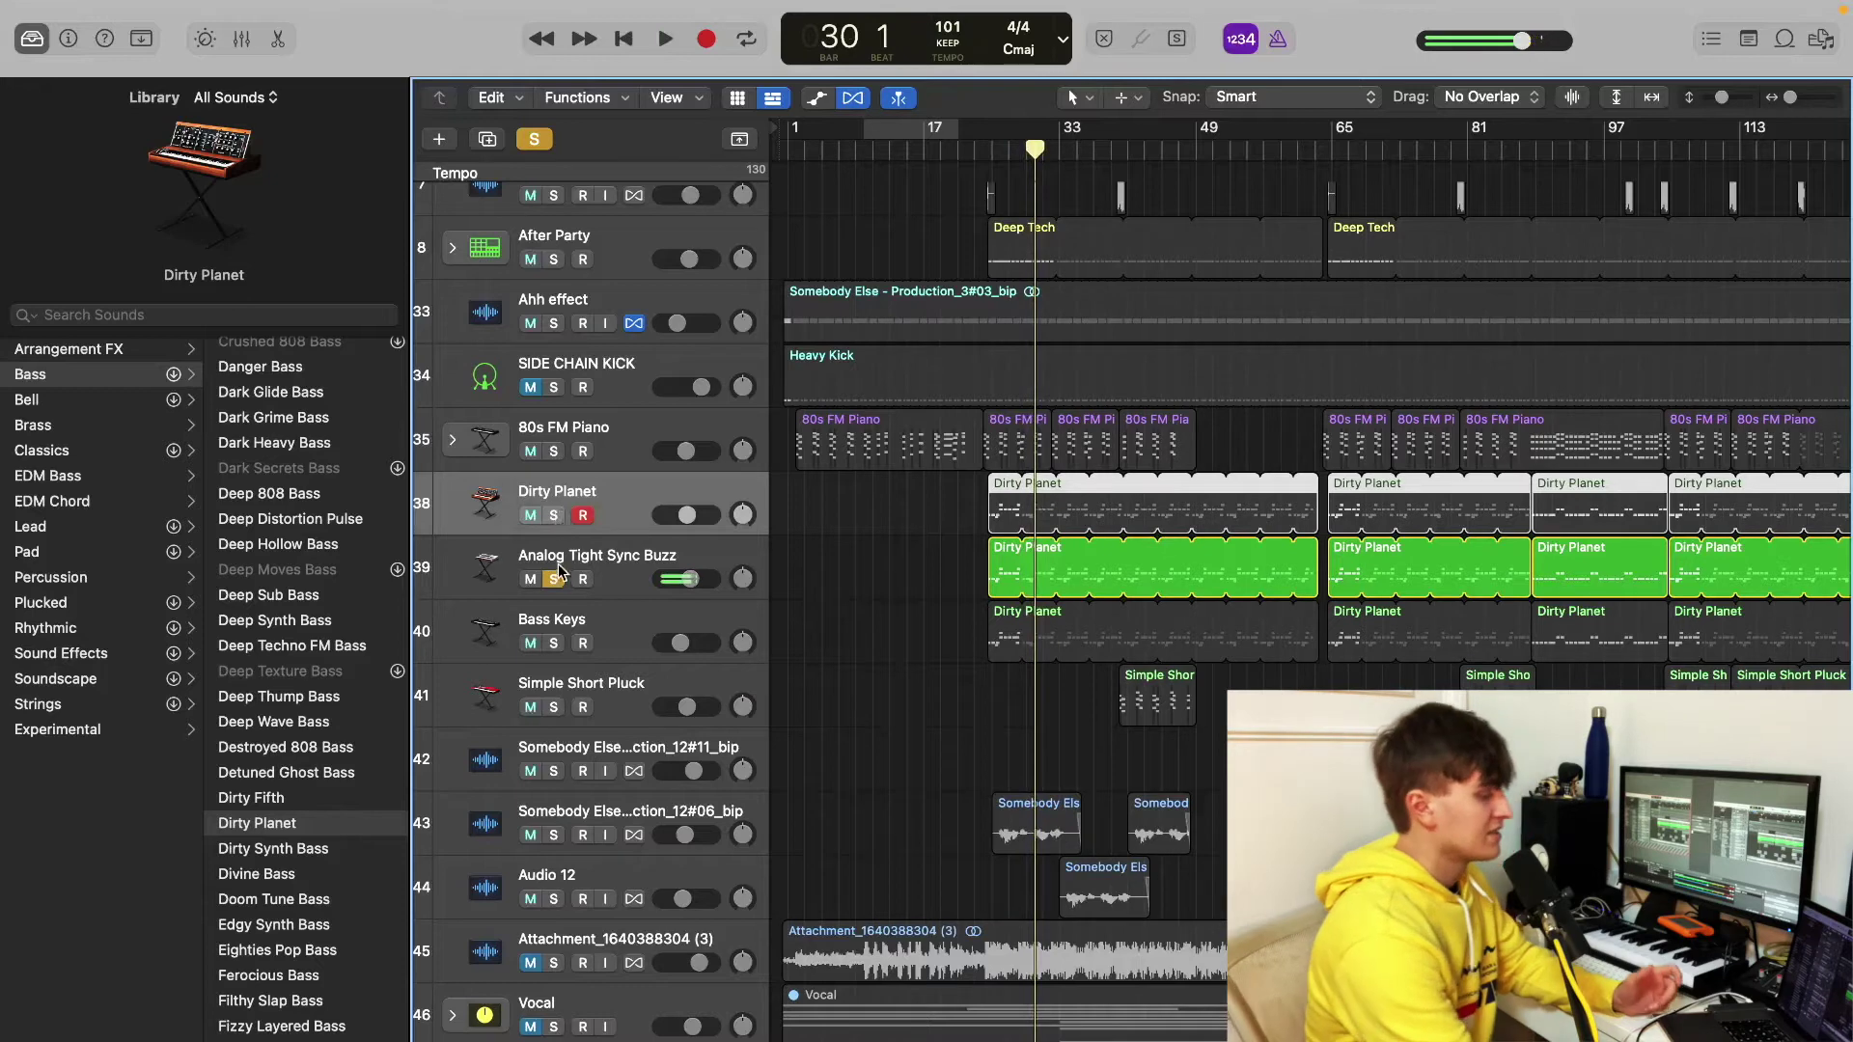
# Step: Audition Bass Keys on its own
pyautogui.click(555, 577)
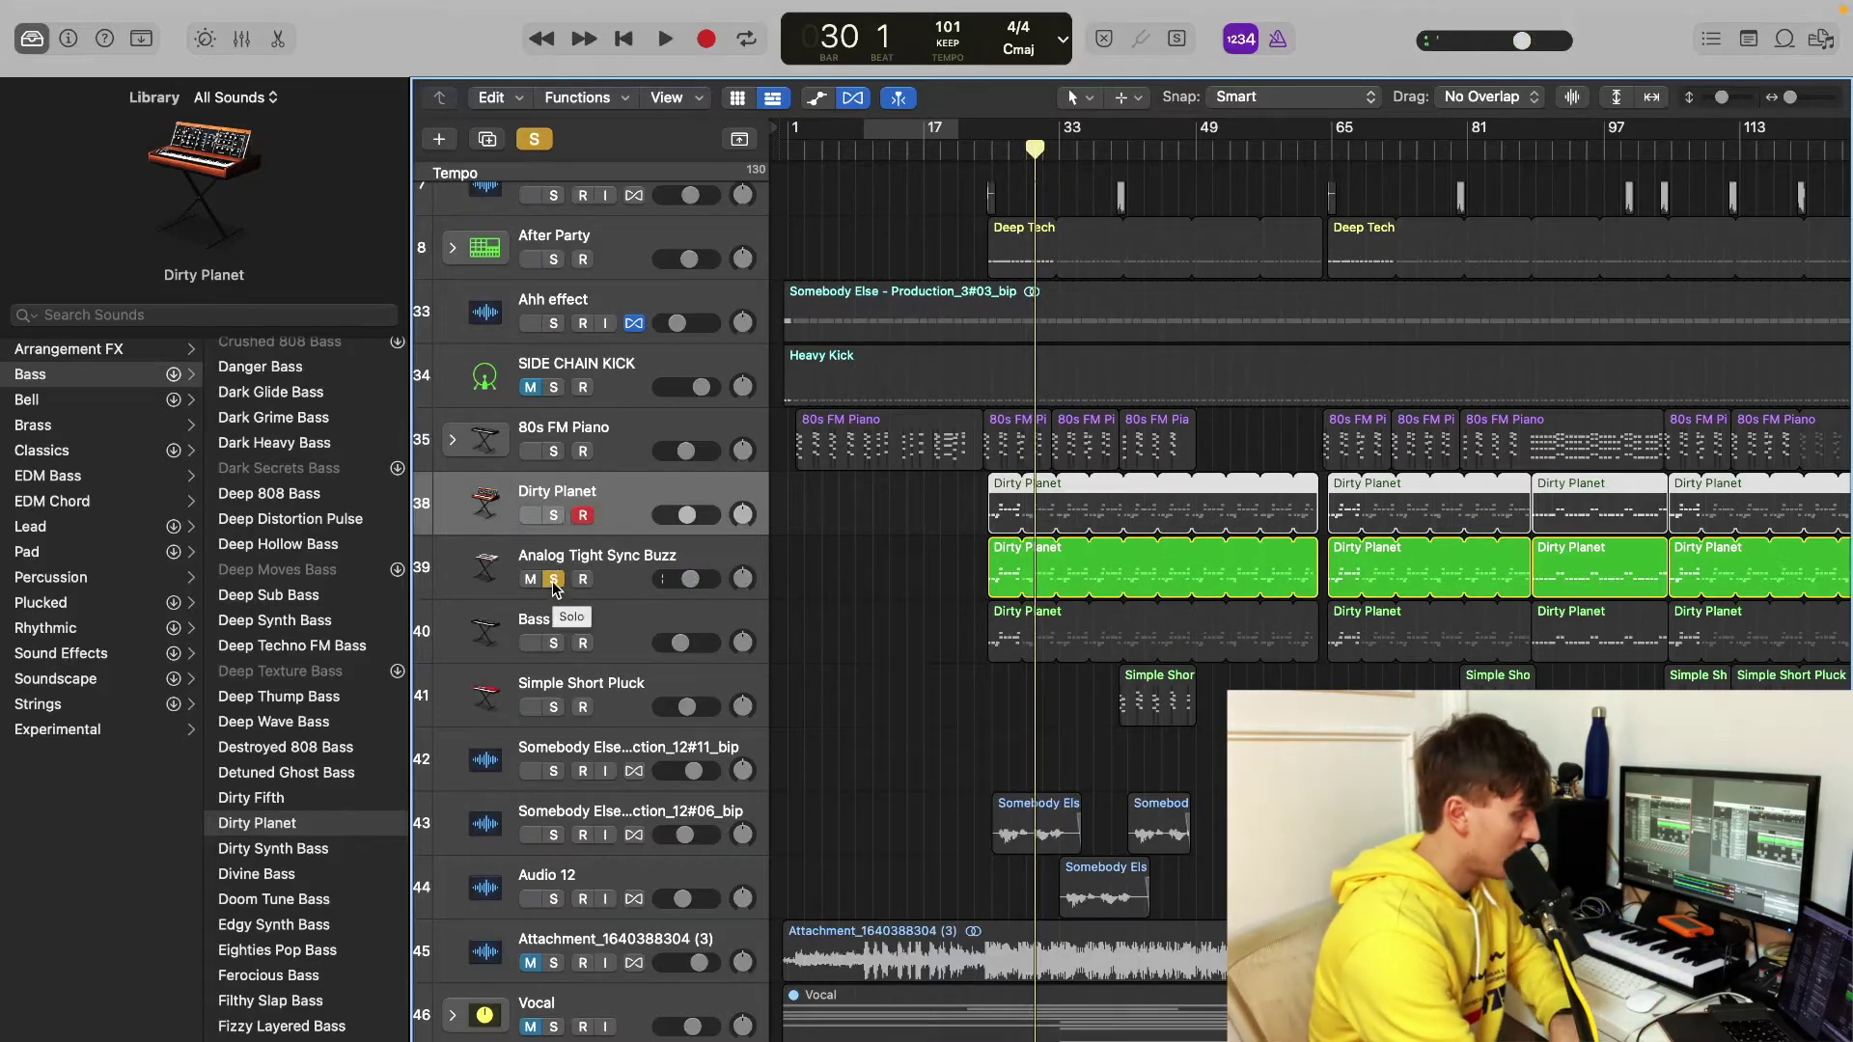
pyautogui.click(552, 579)
pyautogui.click(554, 643)
pyautogui.press('space')
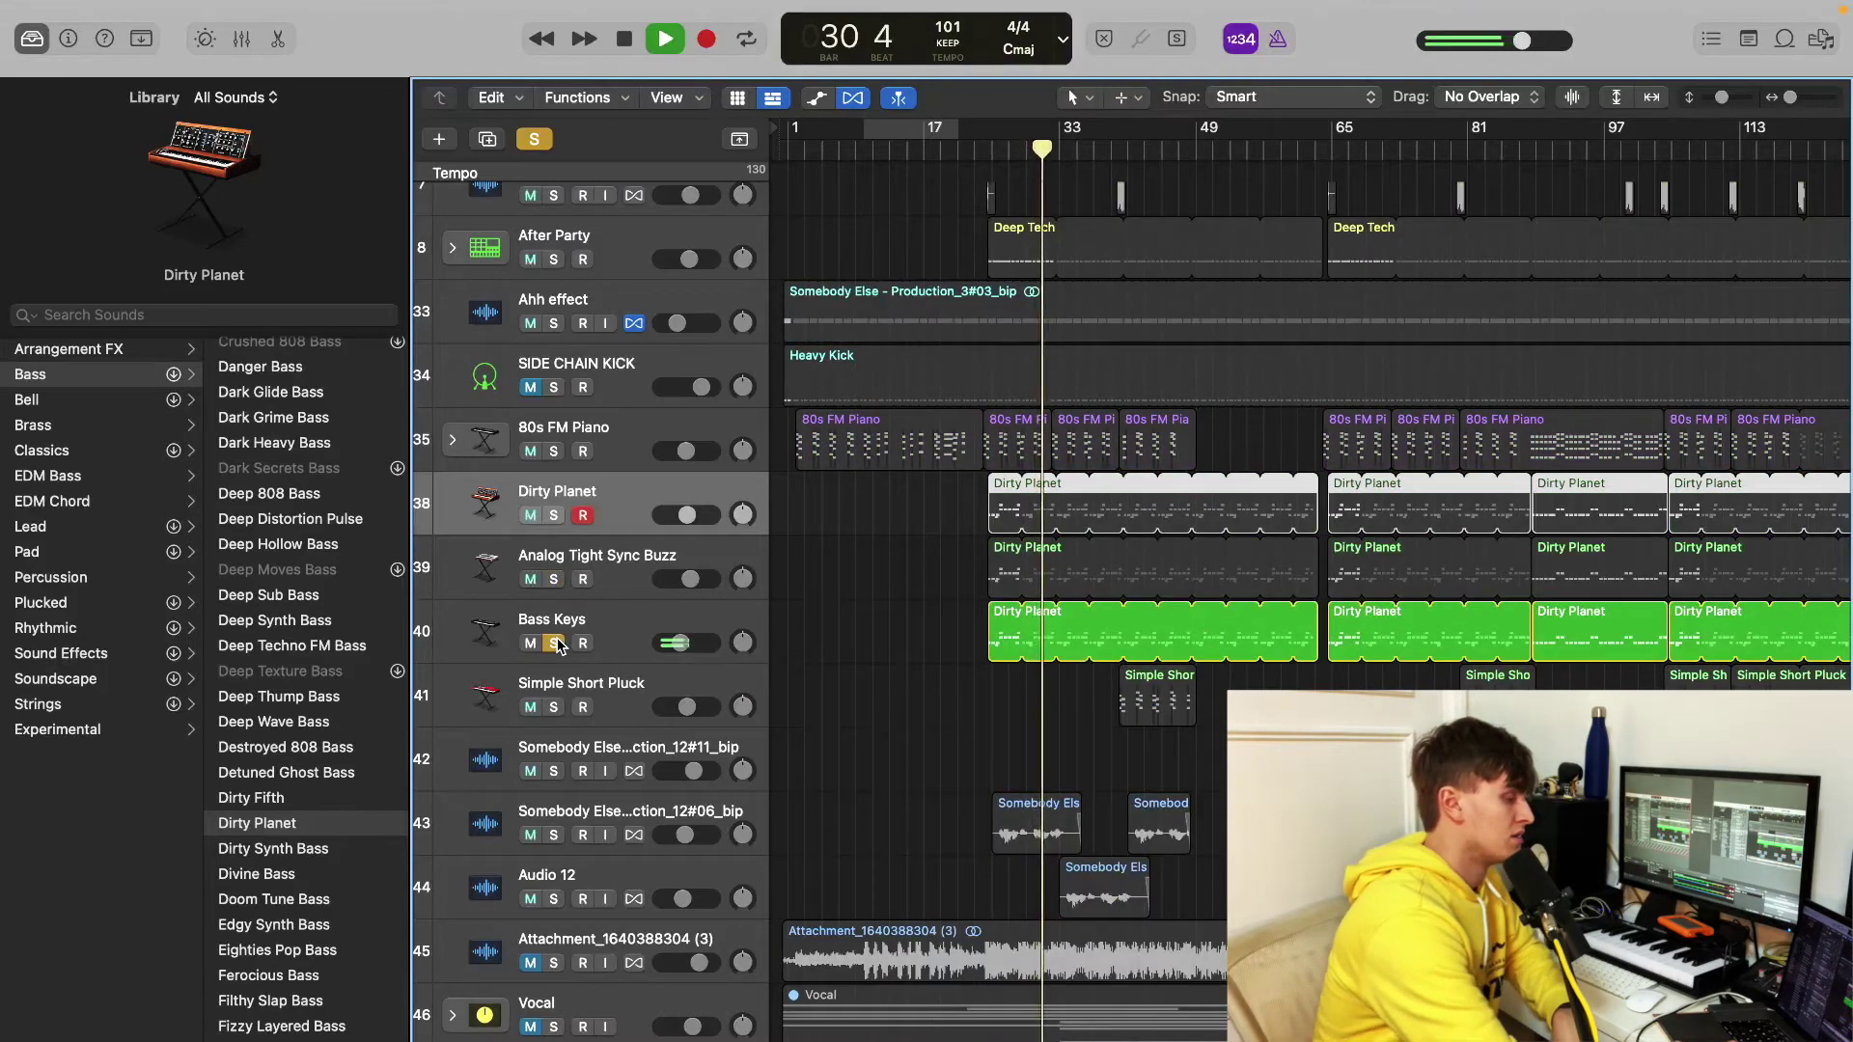
pyautogui.press('space')
pyautogui.press('space')
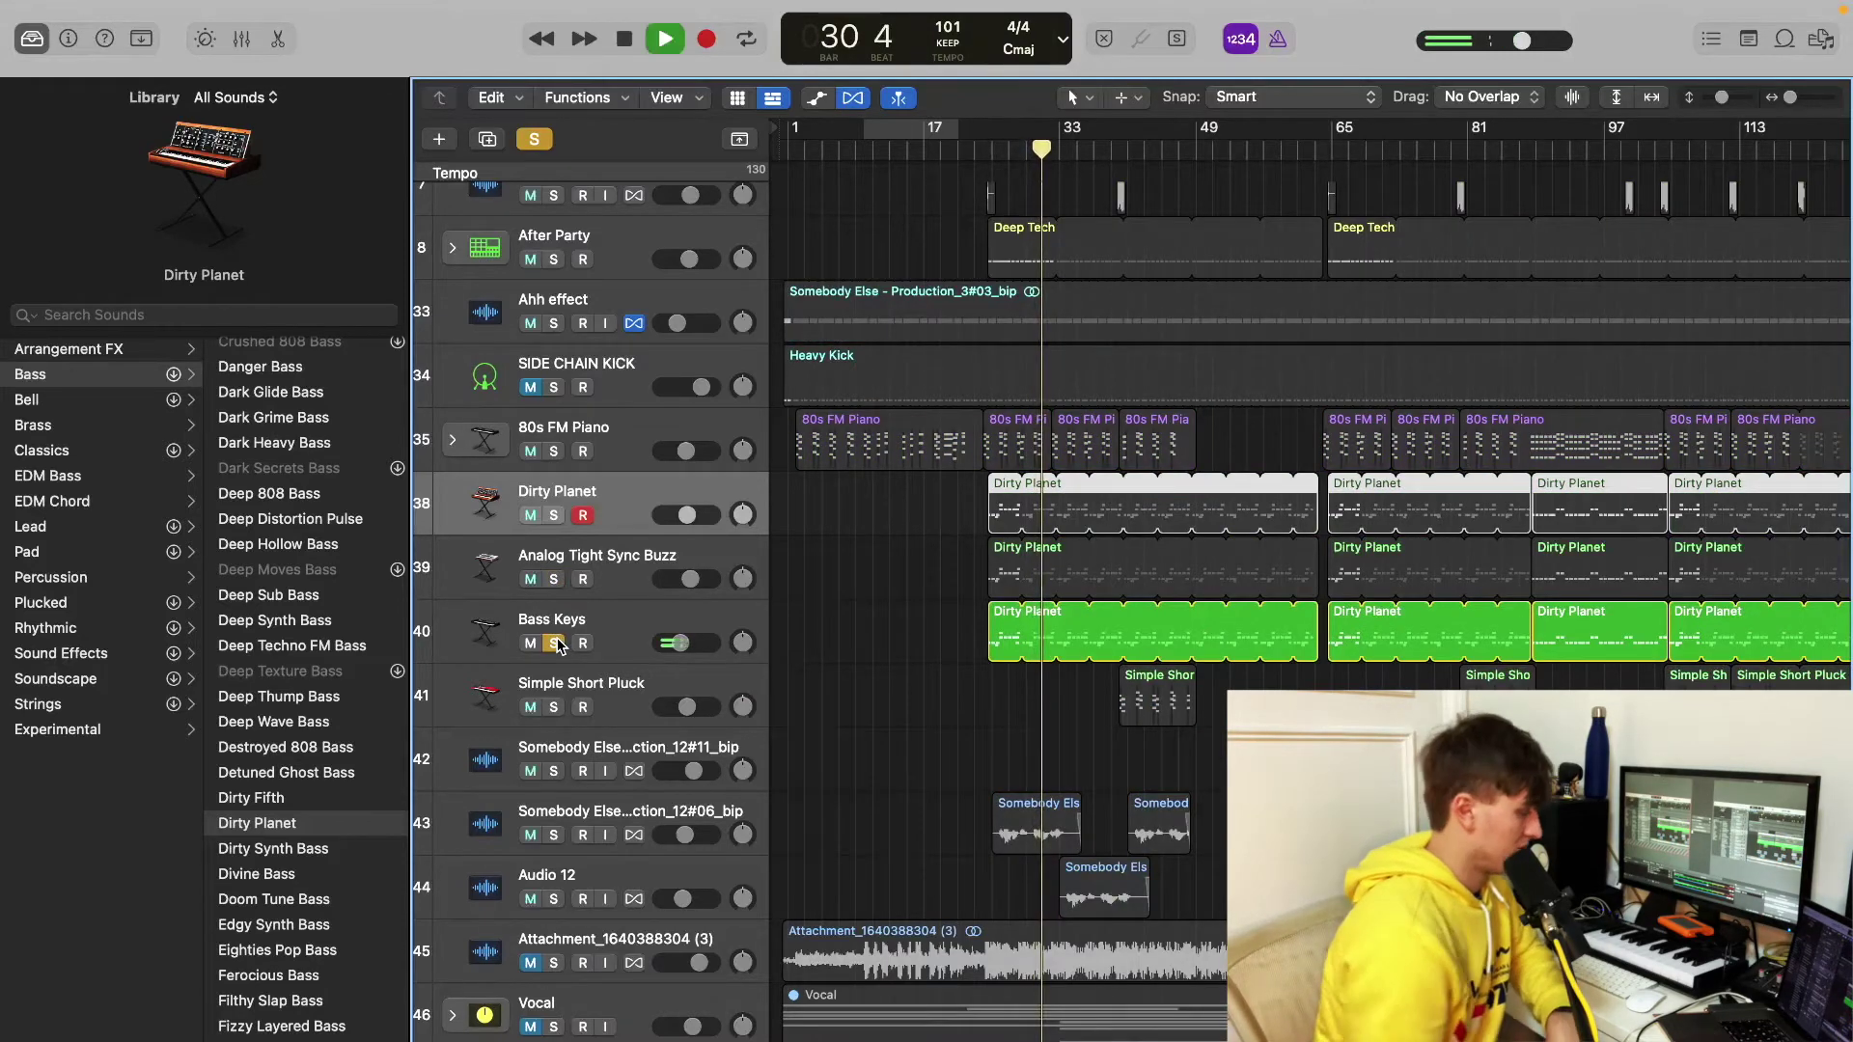
# Step: Solo all three bass layers together, zoom out and play from bar 89
pyautogui.click(553, 579)
pyautogui.click(554, 517)
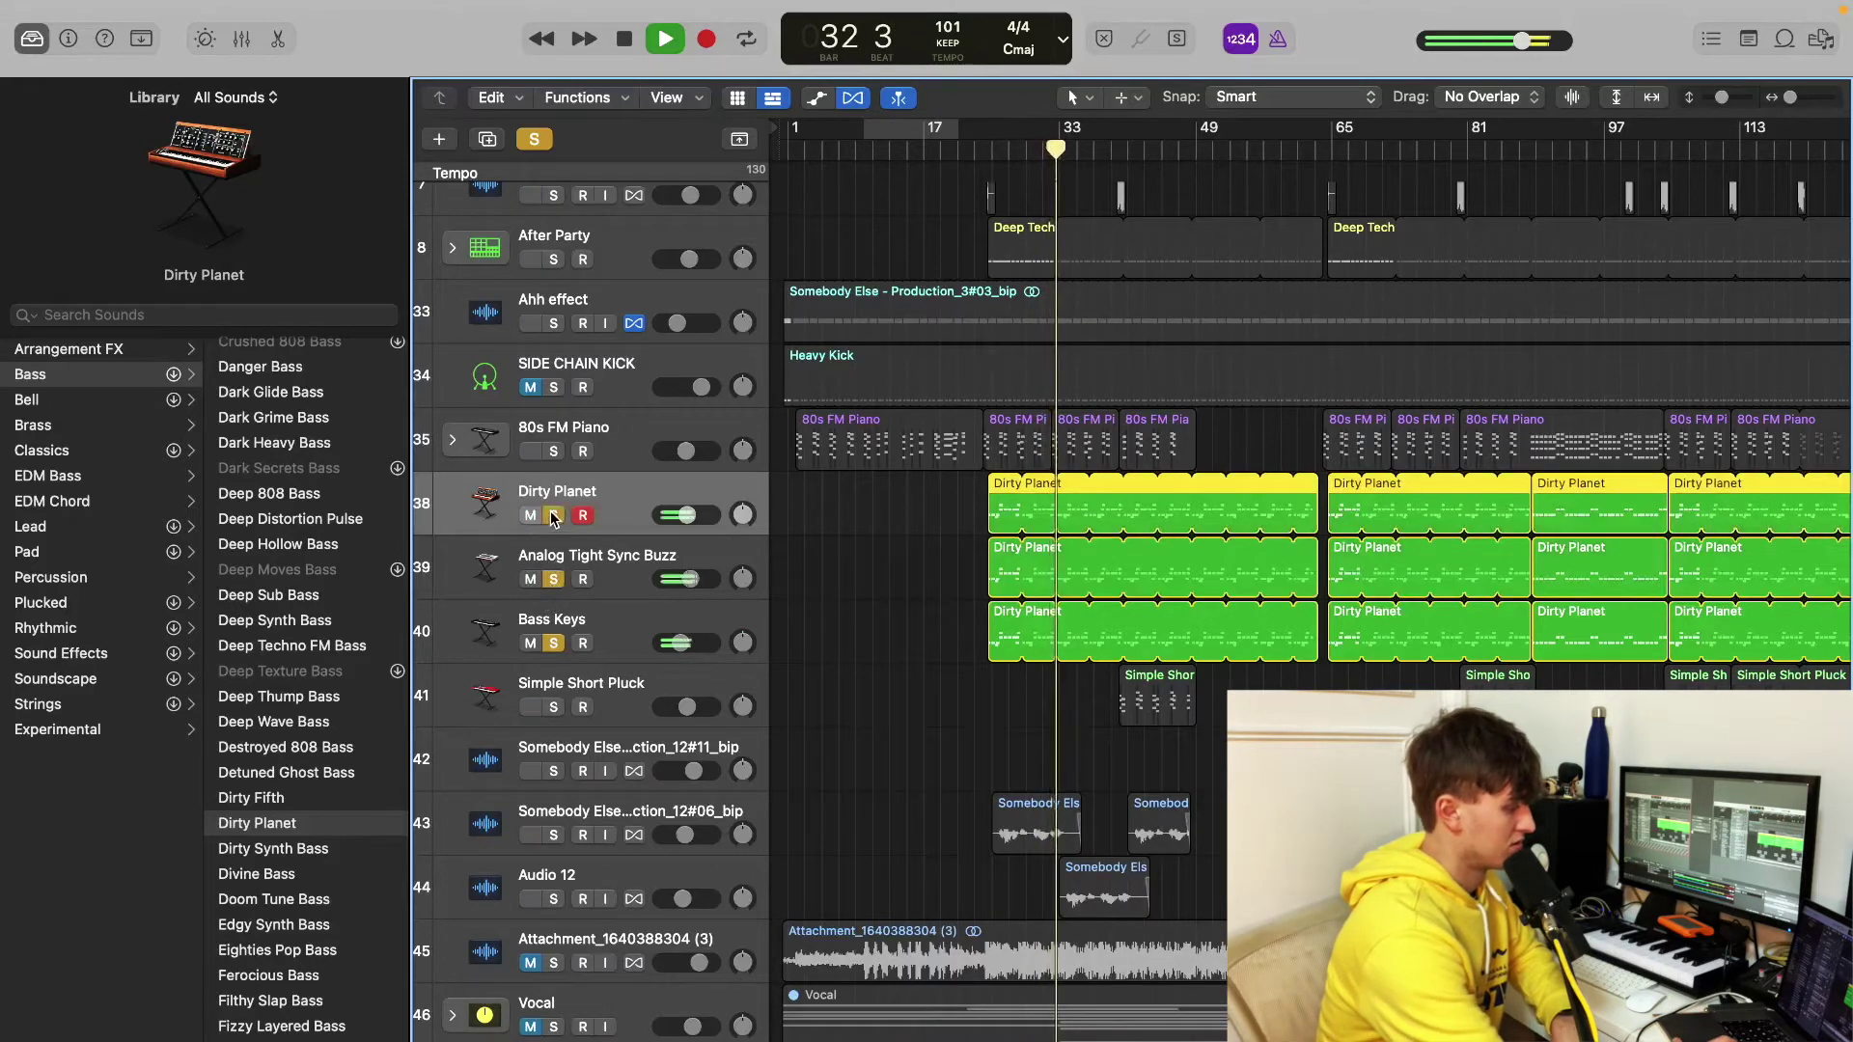
pyautogui.press('space')
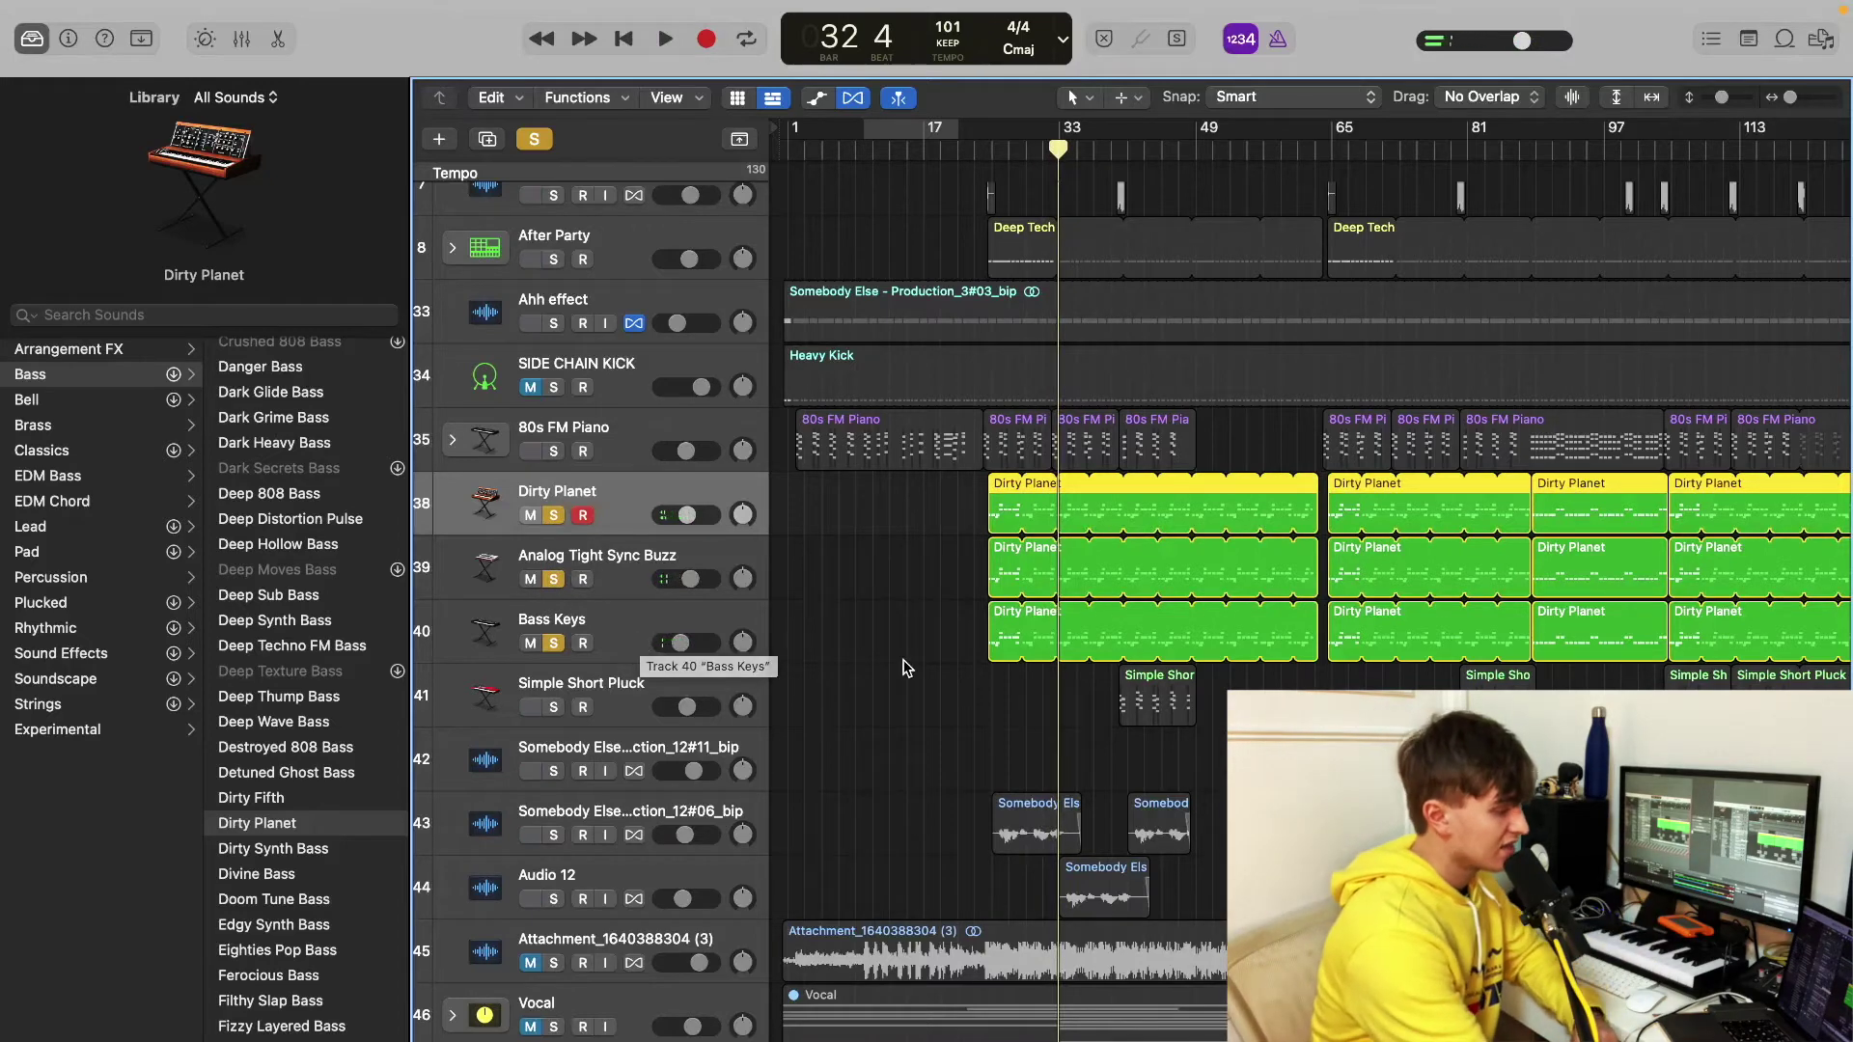
pyautogui.press('super+Left')
pyautogui.click(1327, 149)
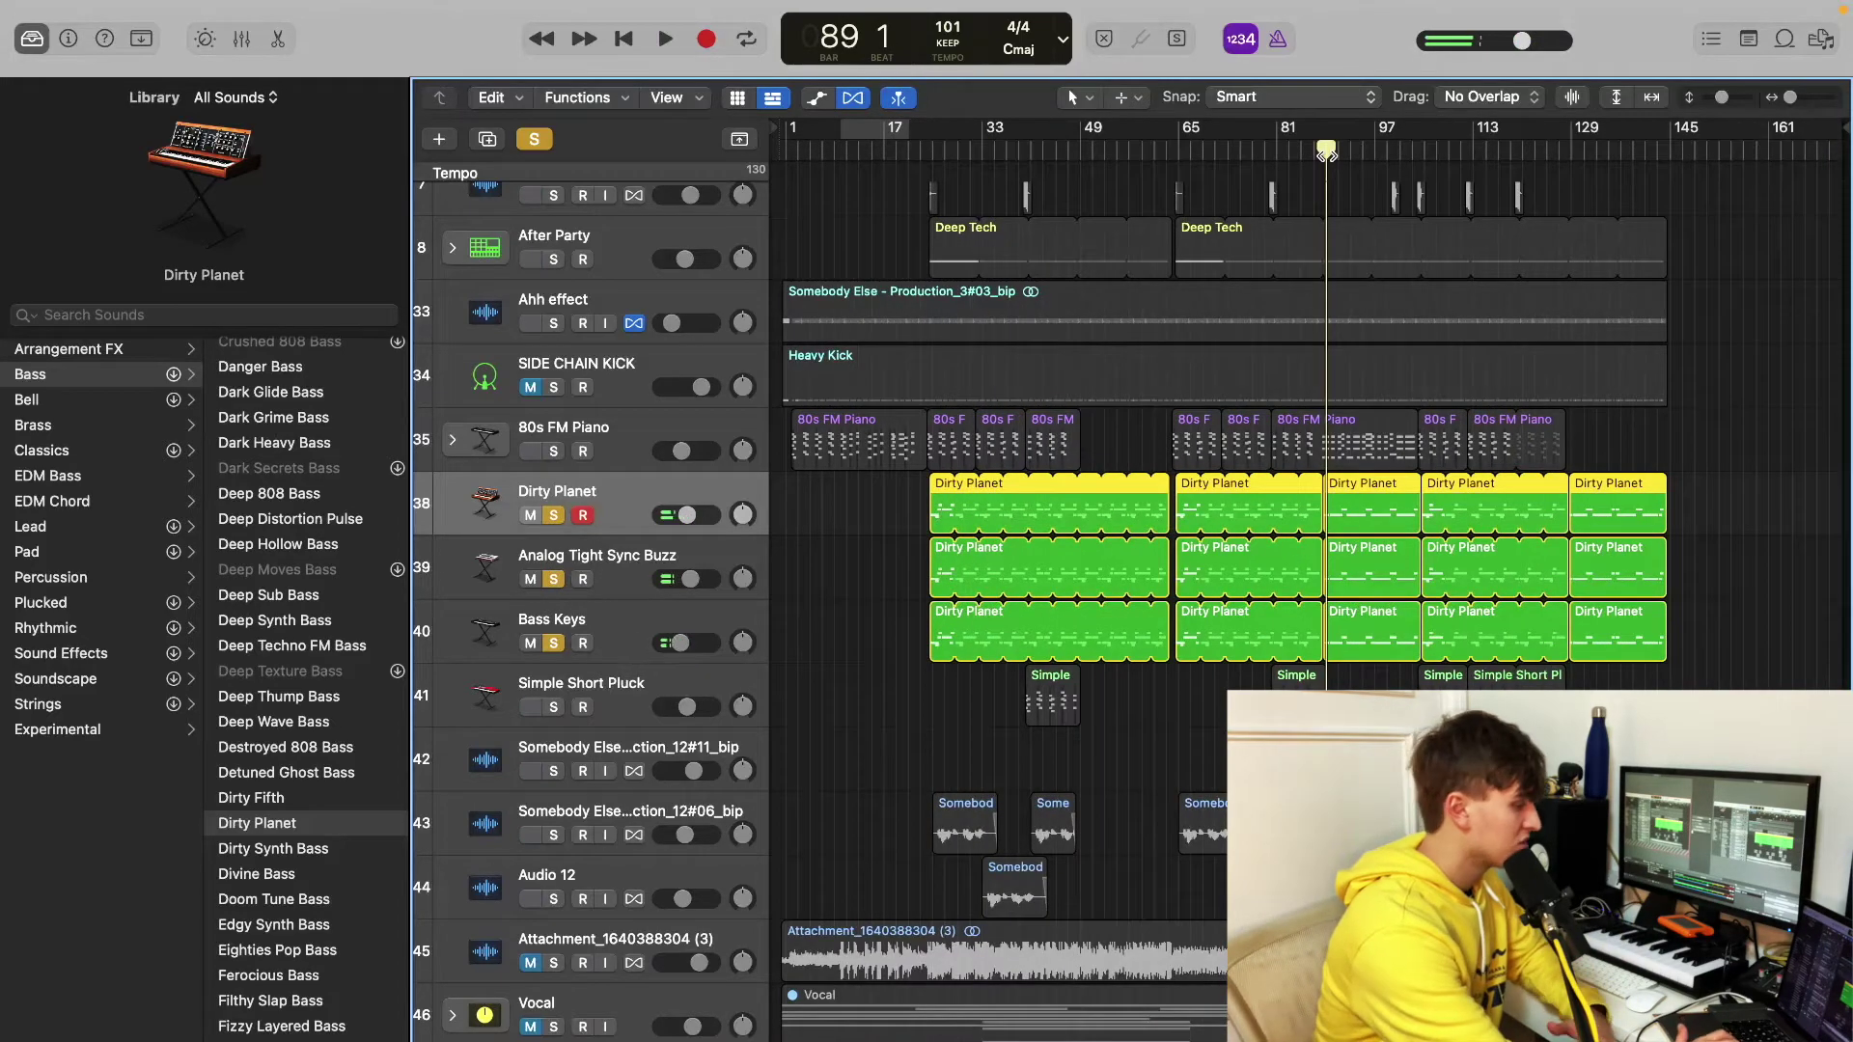
pyautogui.press('space')
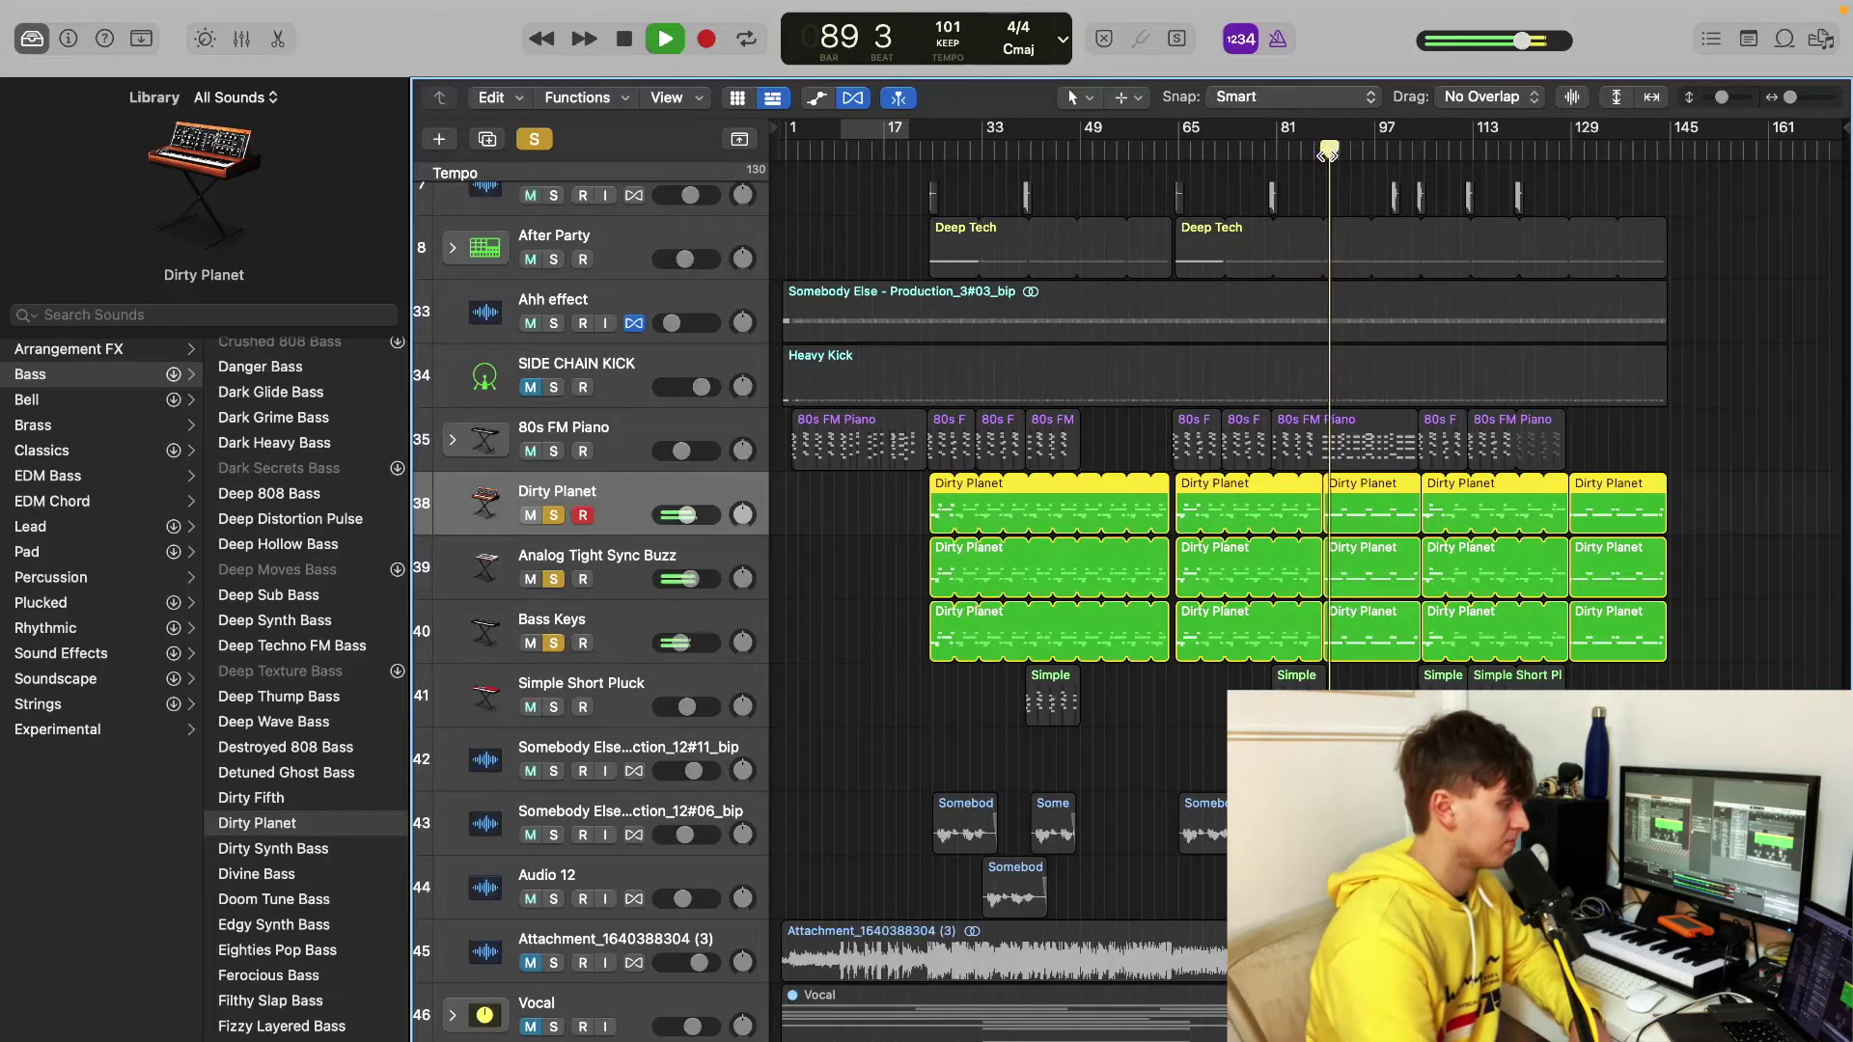
pyautogui.press('space')
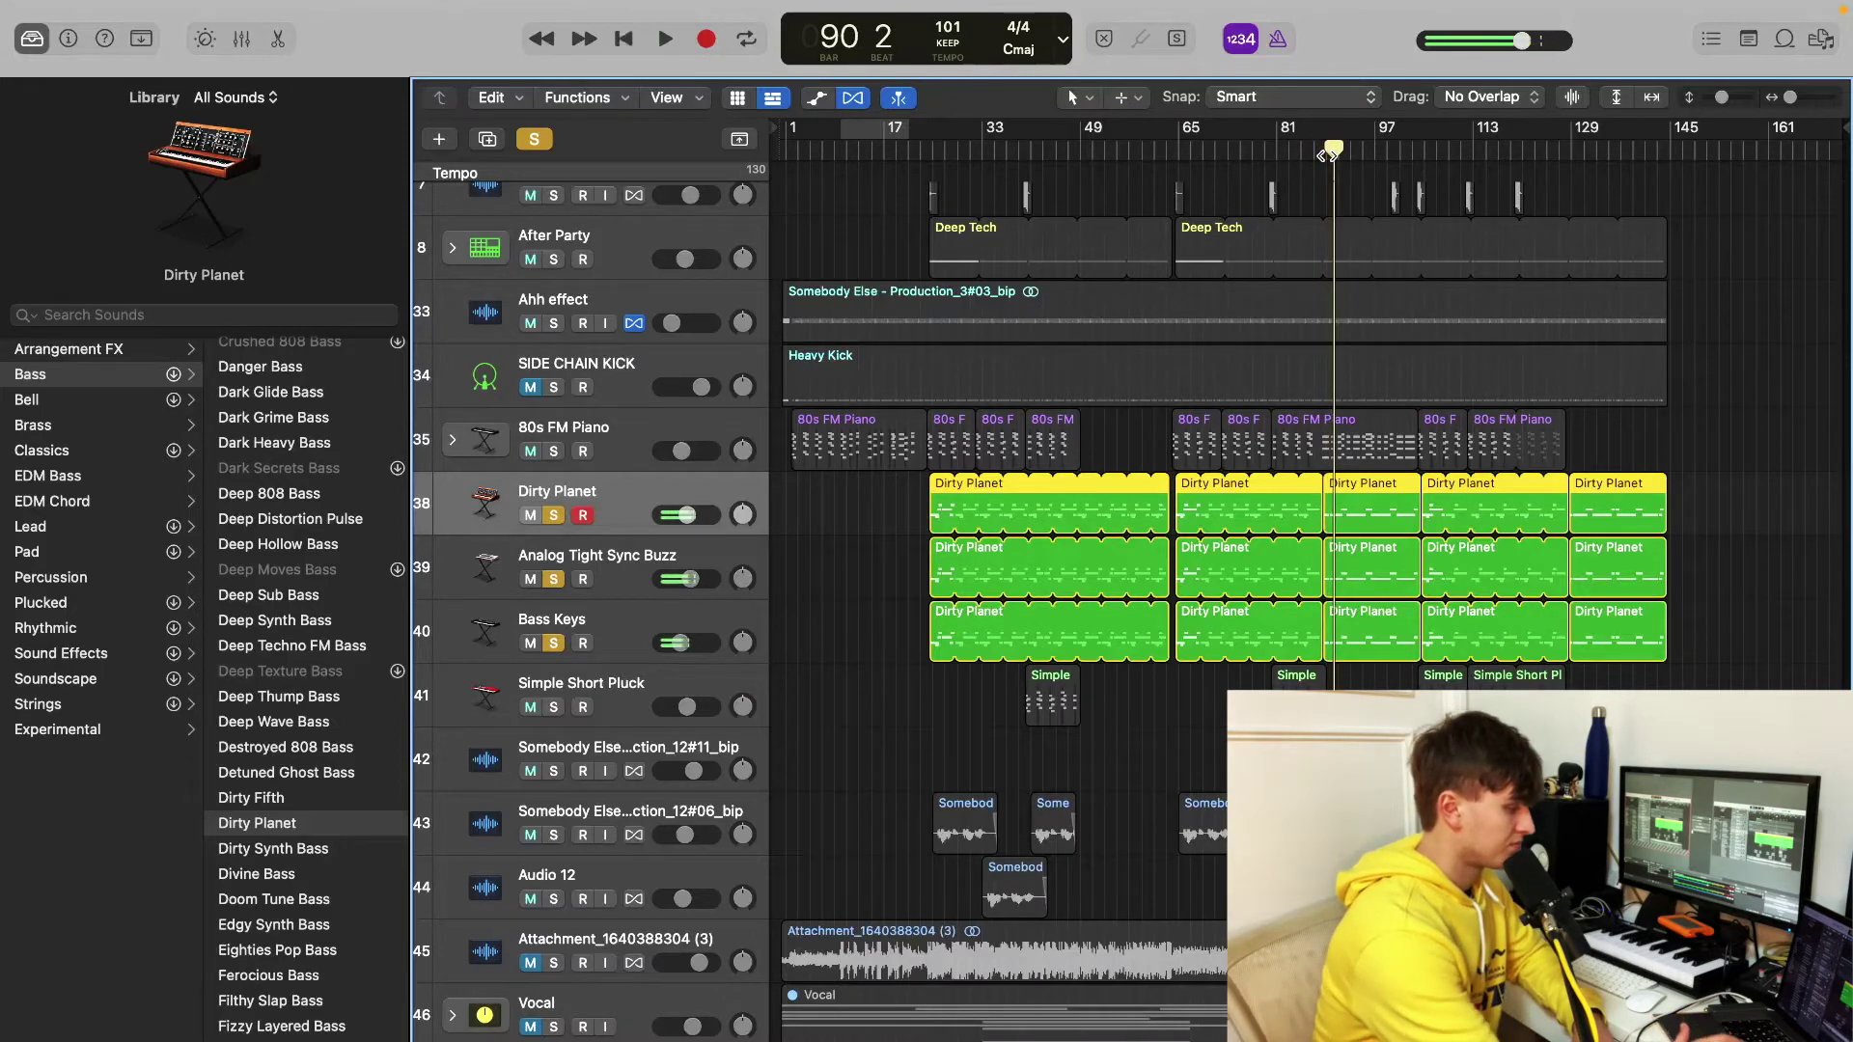
# Step: Clear the solos so every track plays, and mute the reference song on track 1
pyautogui.click(554, 452)
pyautogui.scroll(5, 555, 248)
pyautogui.click(553, 230)
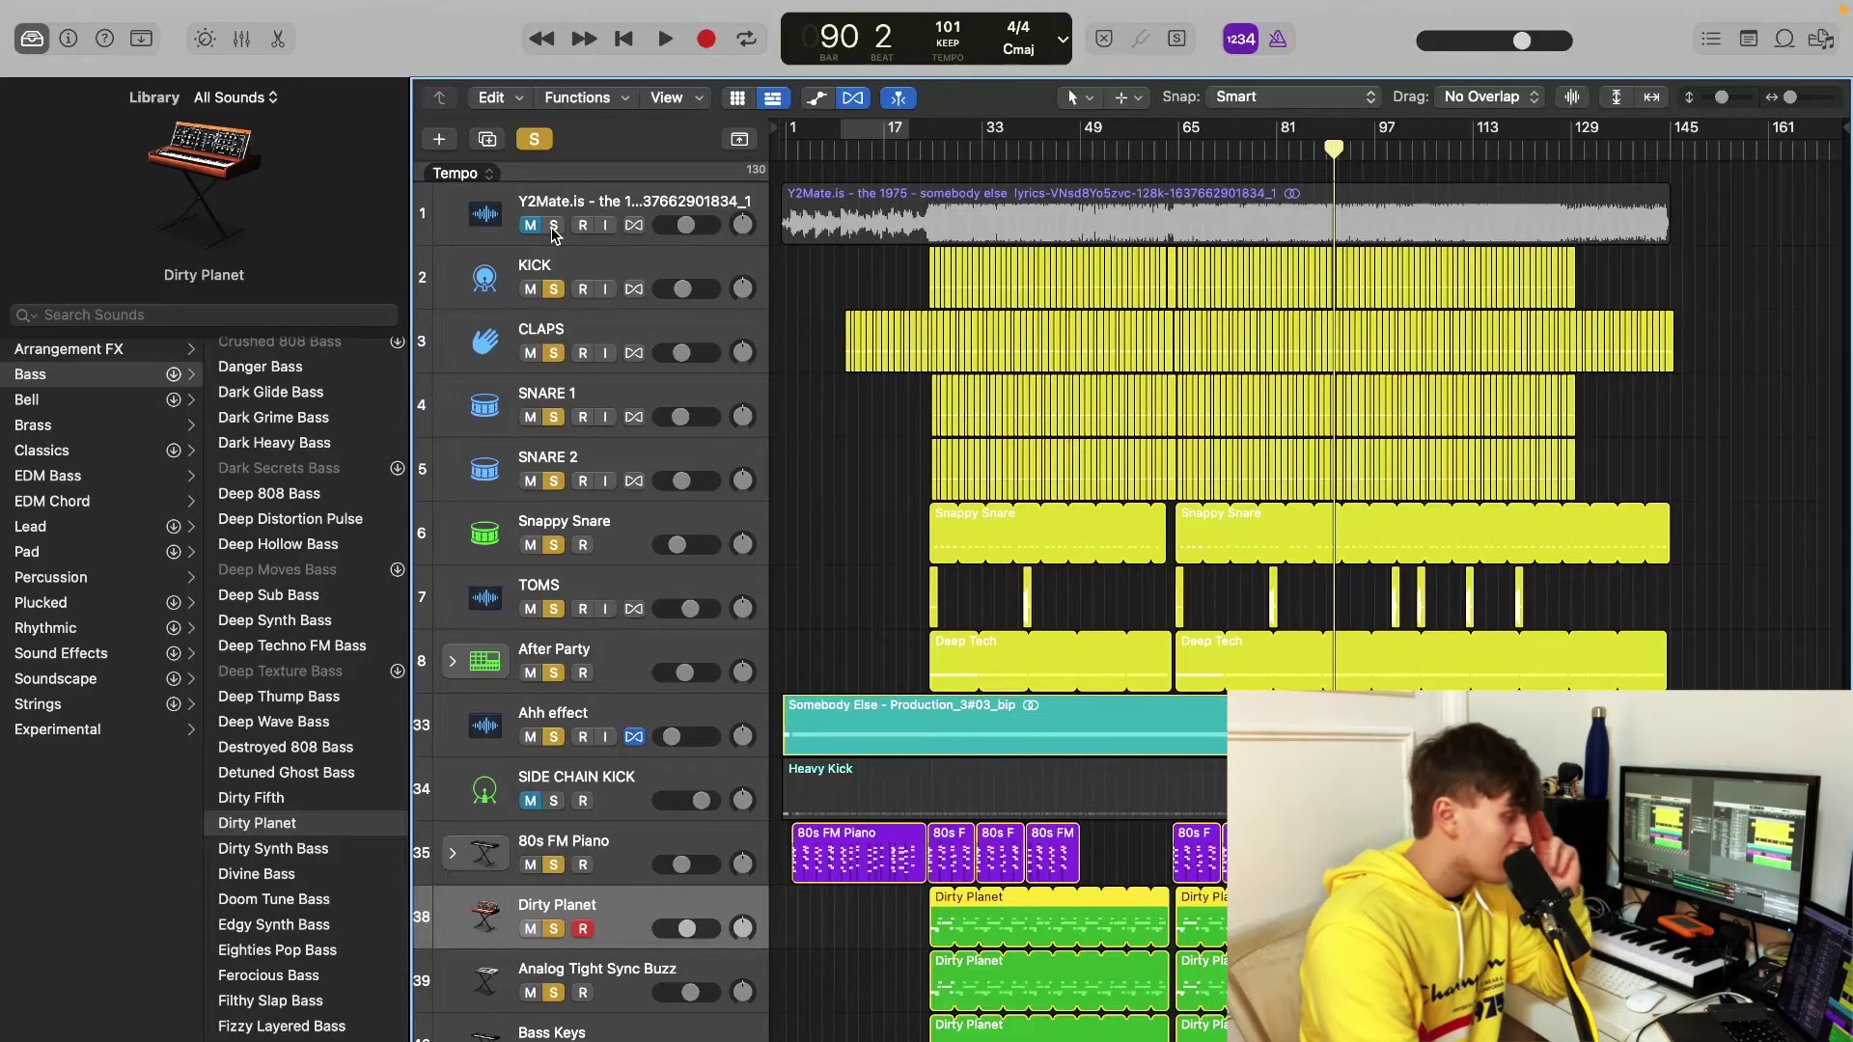
# Step: Select the KICK and After Party drum tracks, then close the sound library
pyautogui.click(646, 273)
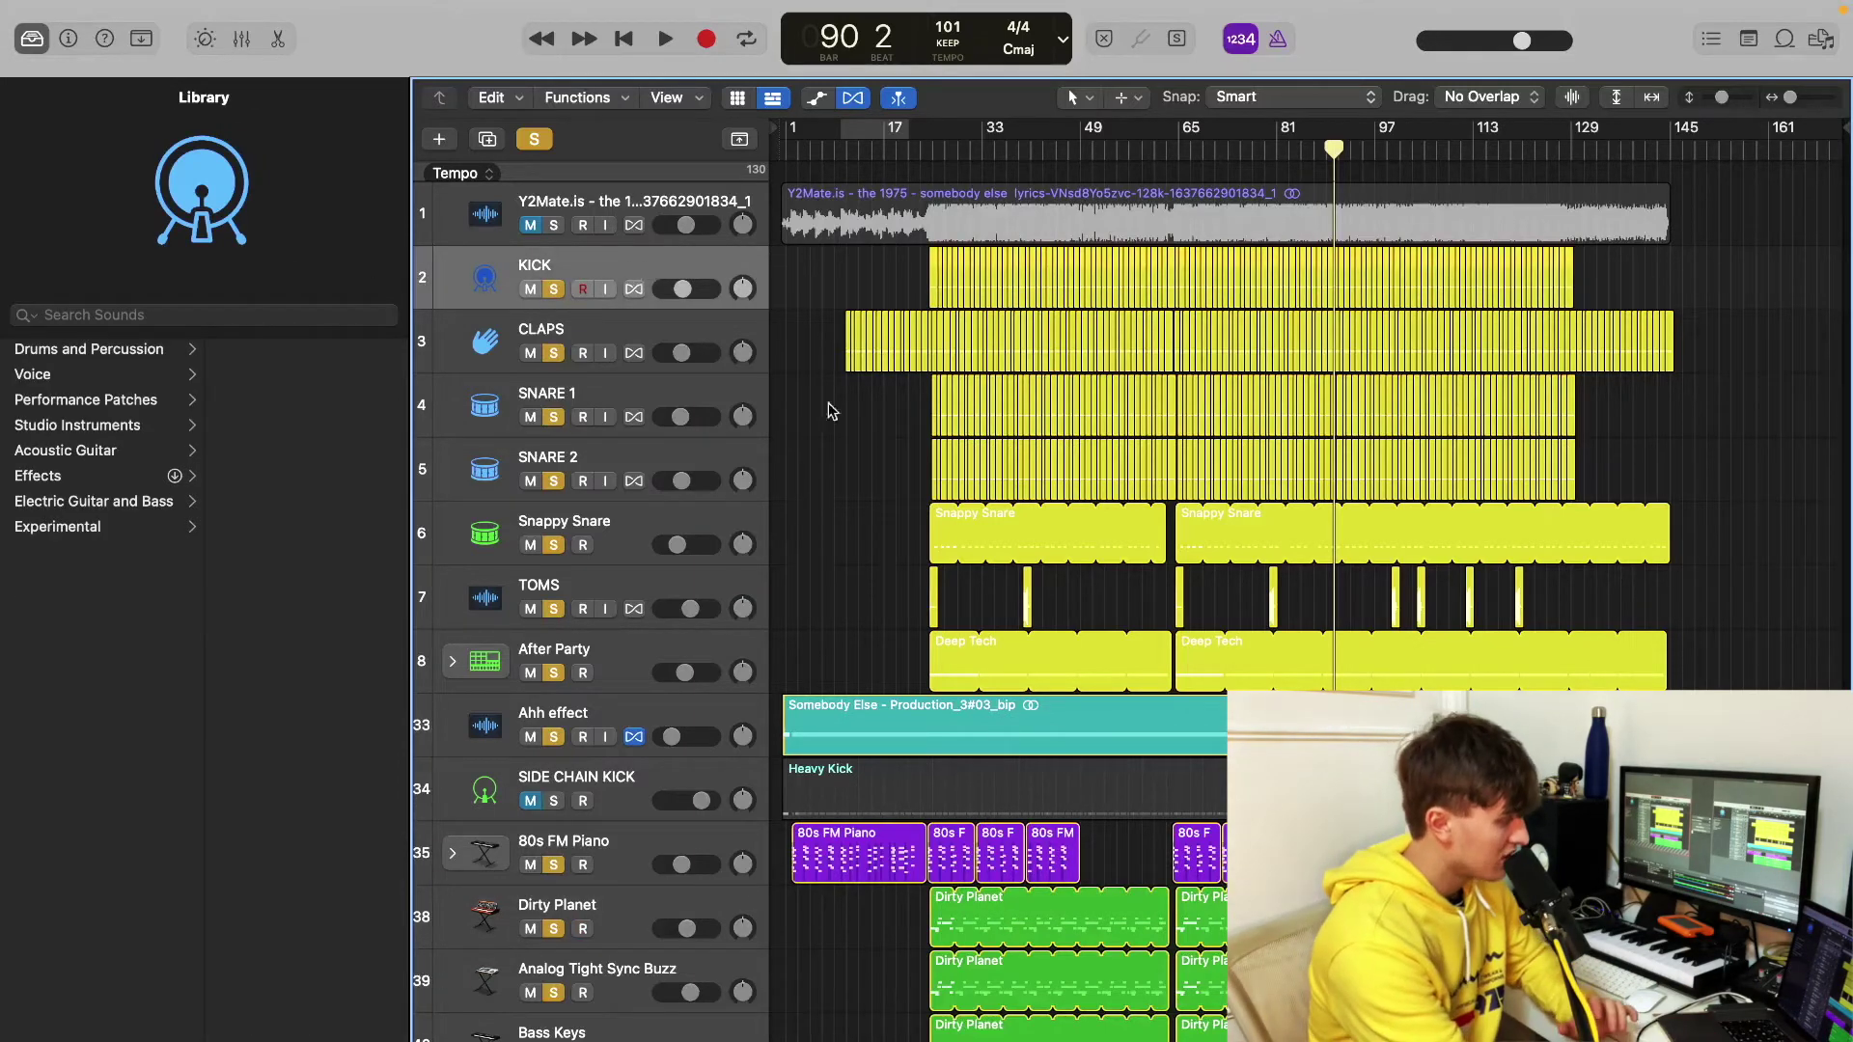
pyautogui.click(634, 651)
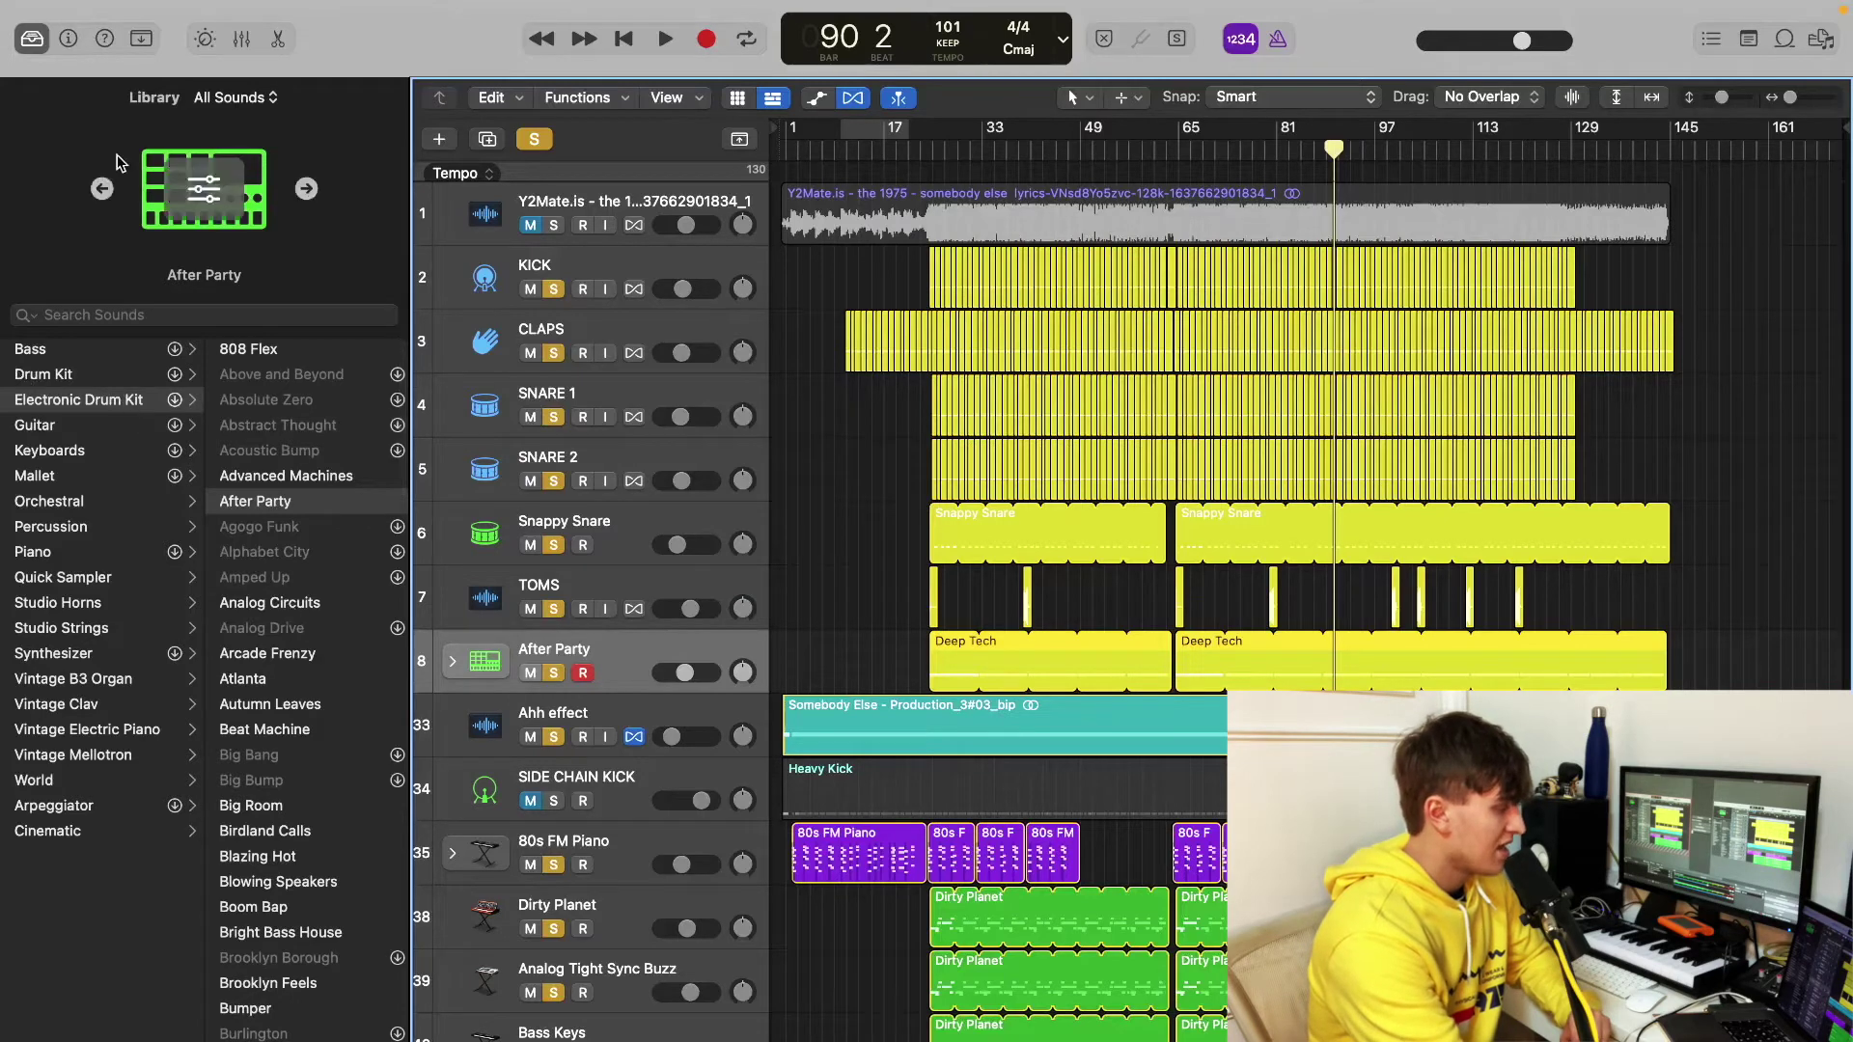
pyautogui.click(32, 39)
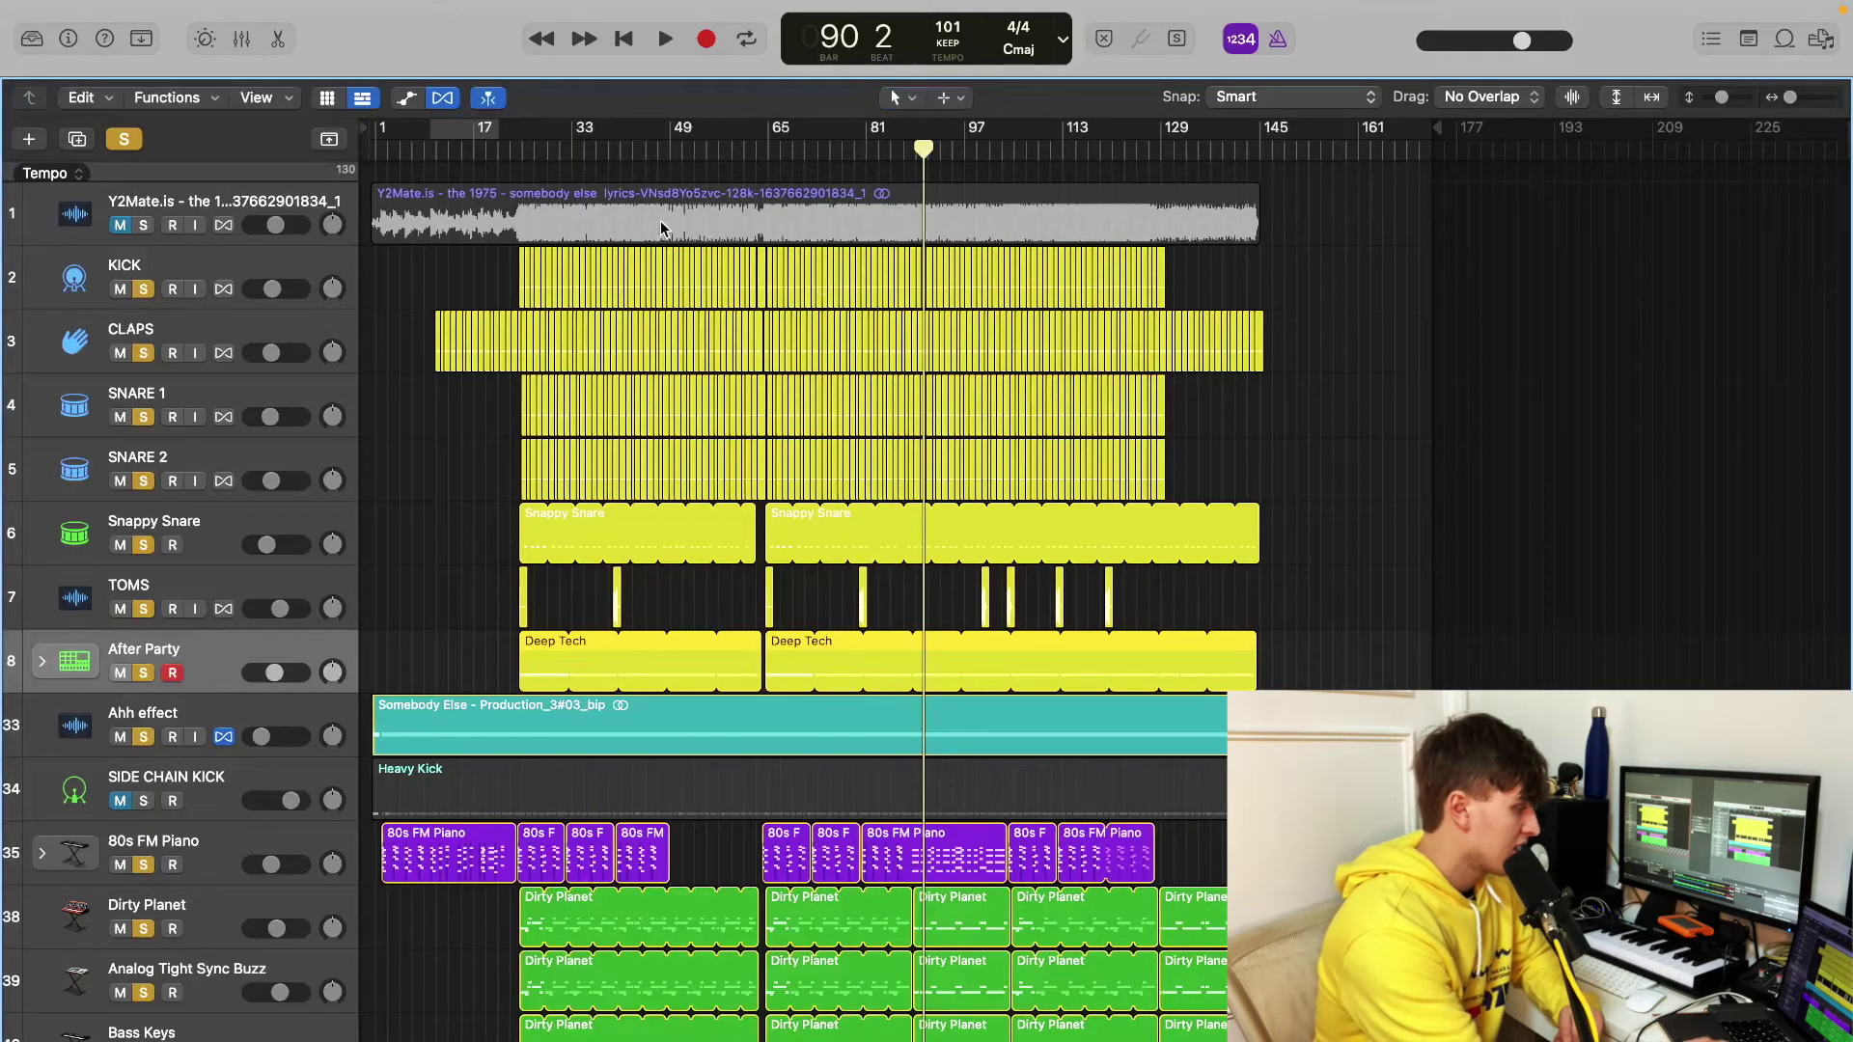
# Step: Play the arrangement from bar 25, then open the Mixer with the KICK track selected
pyautogui.click(521, 150)
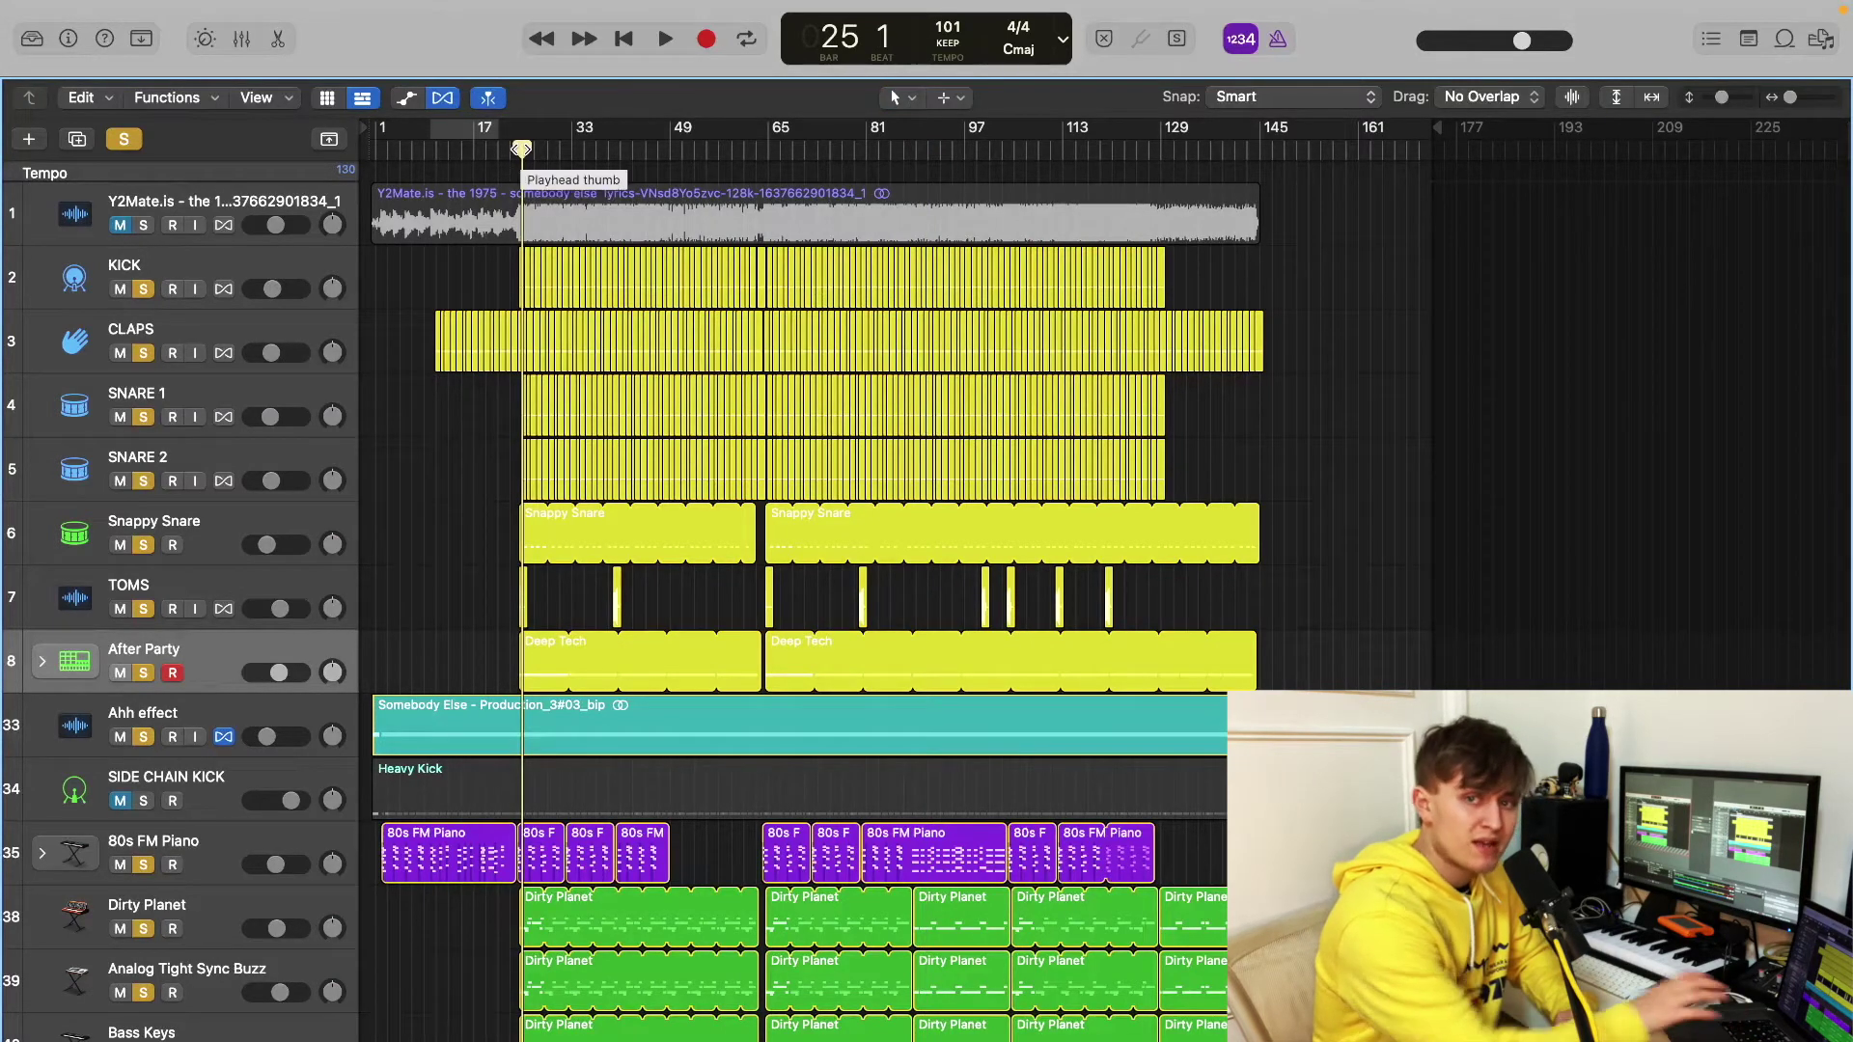
pyautogui.press('space')
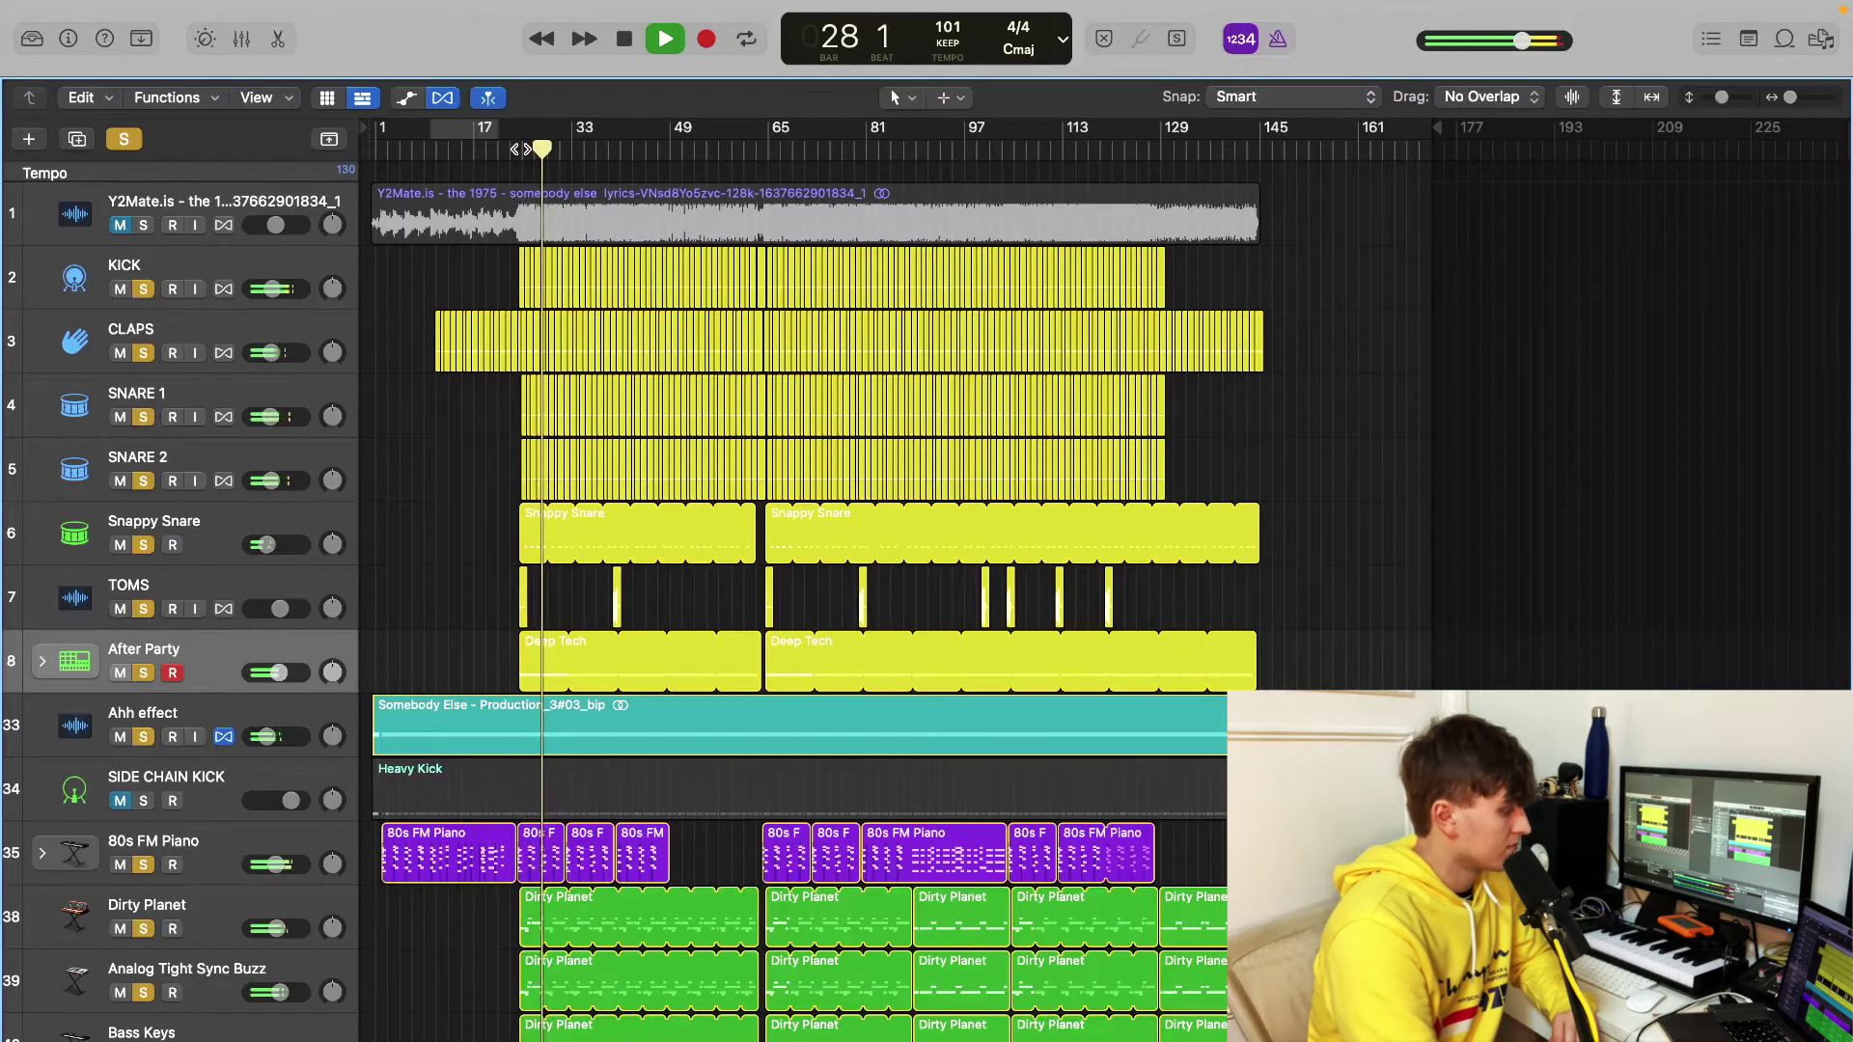
pyautogui.press('space')
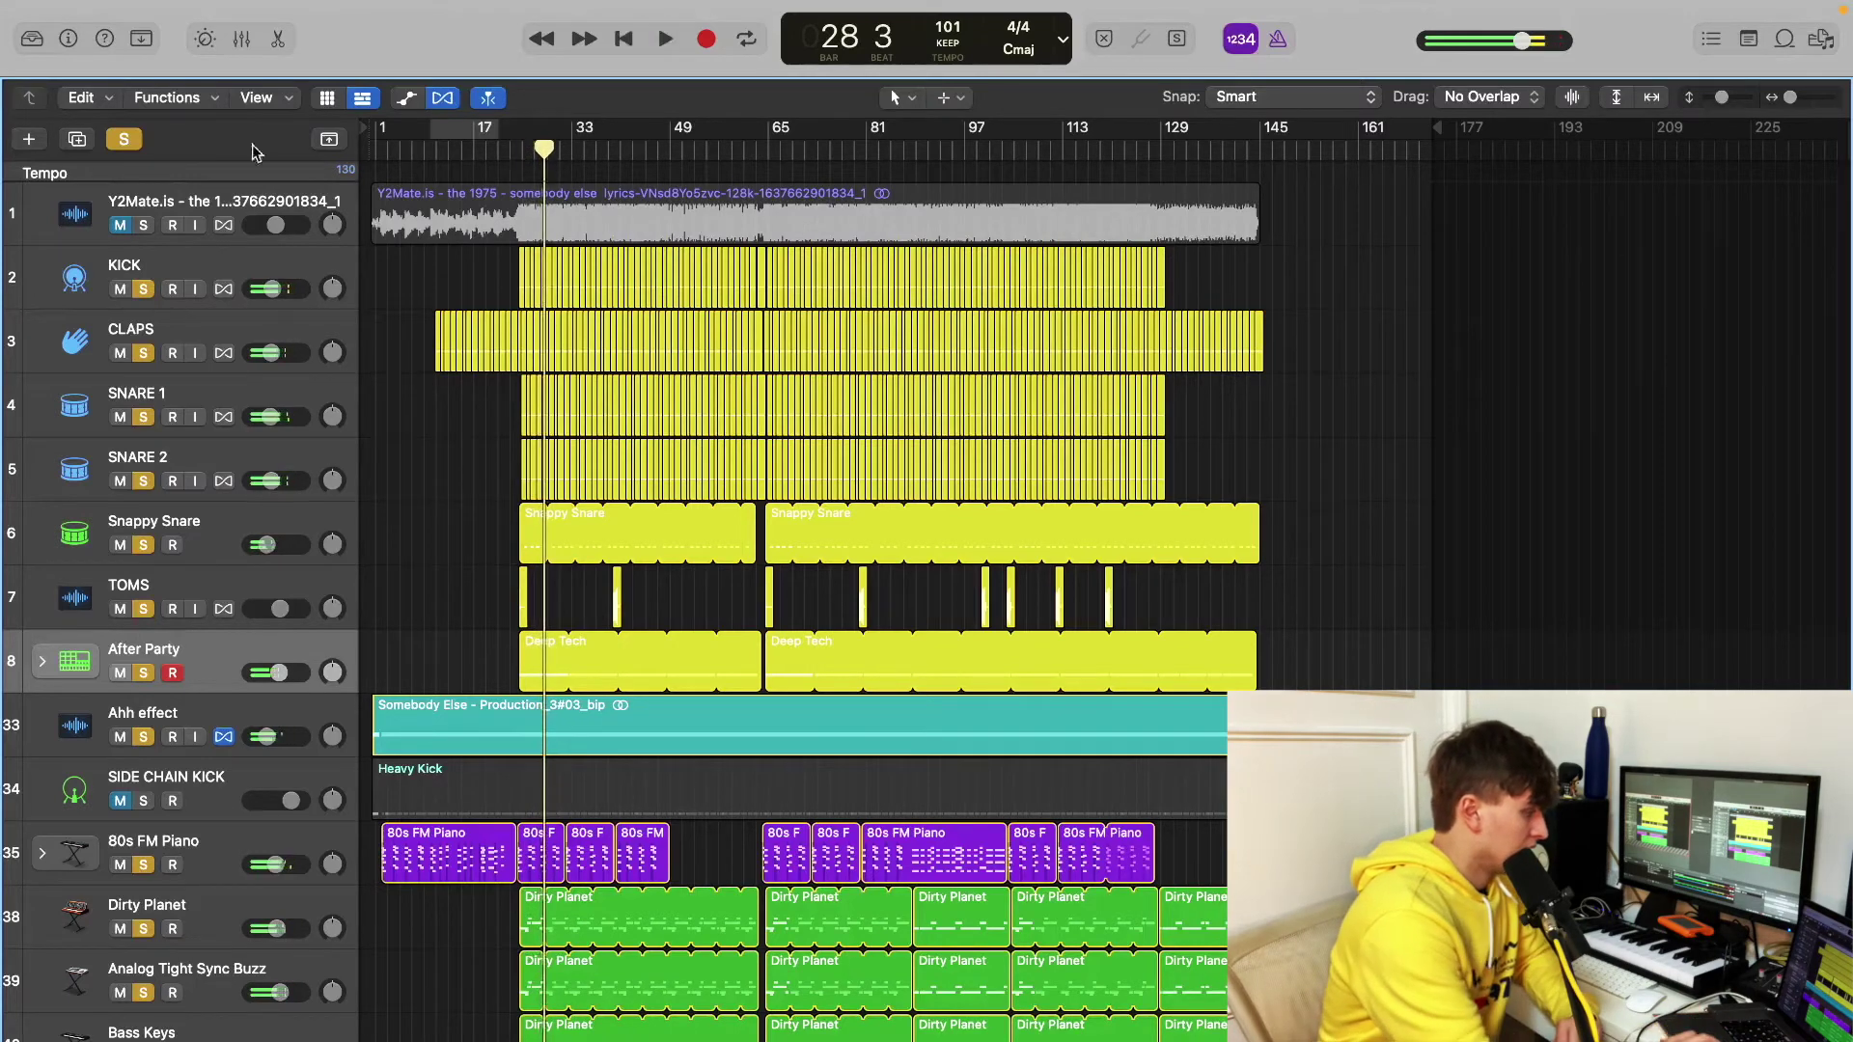
pyautogui.click(258, 275)
pyautogui.press('x')
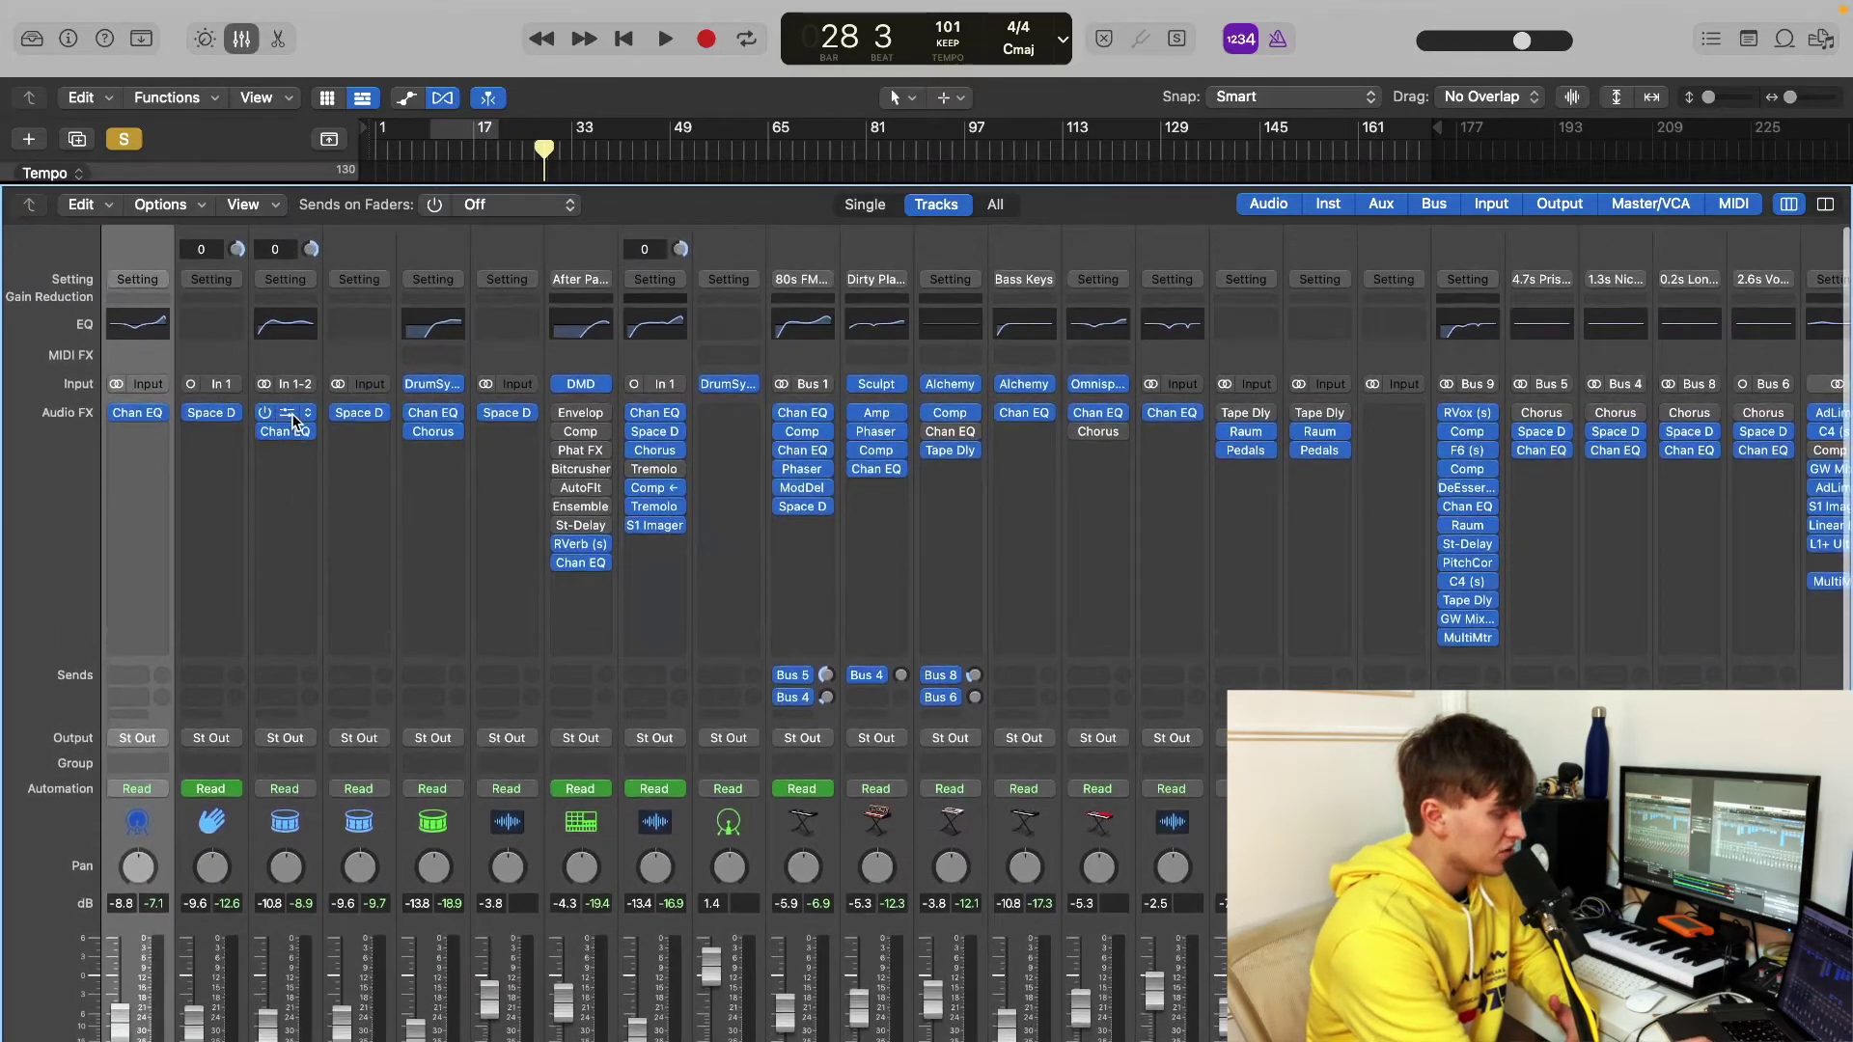
# Step: Check the Space Designer reverbs on SNARE 1 and CLAPS, then close the Mixer and zoom in on bars 24–26
pyautogui.click(291, 414)
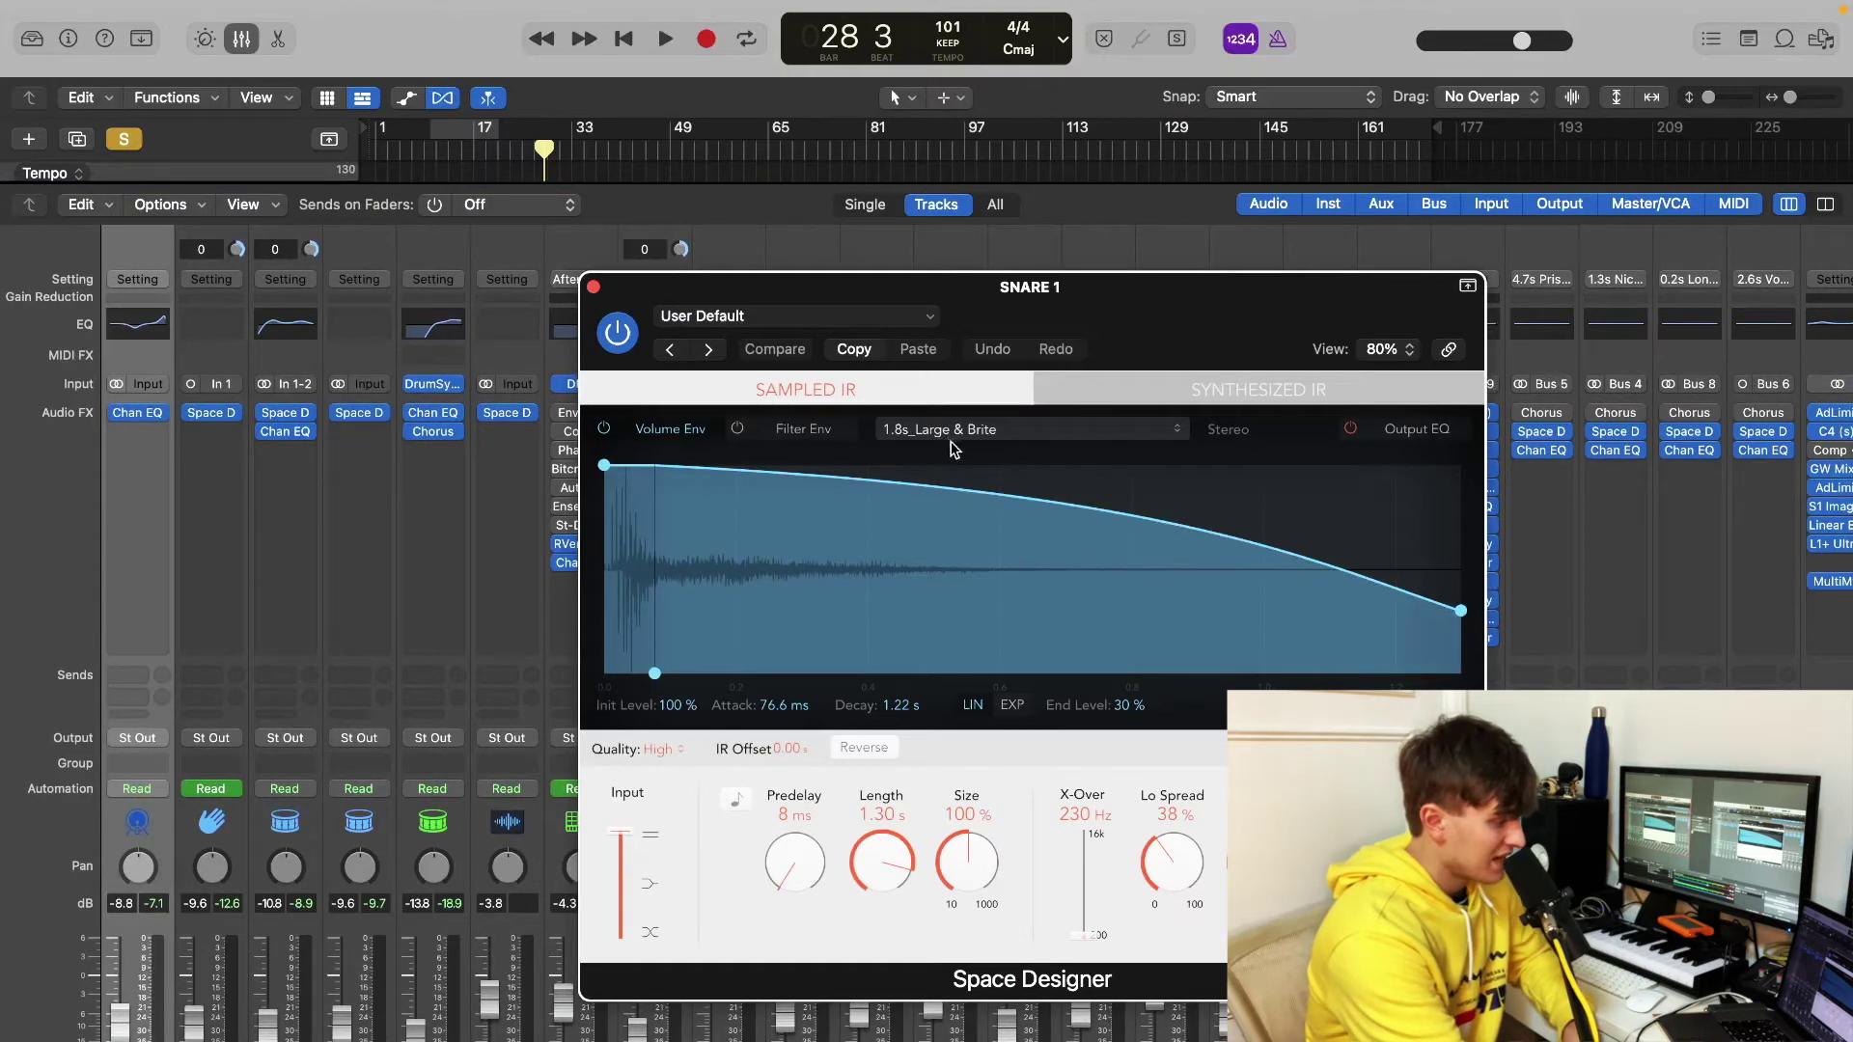
pyautogui.click(594, 287)
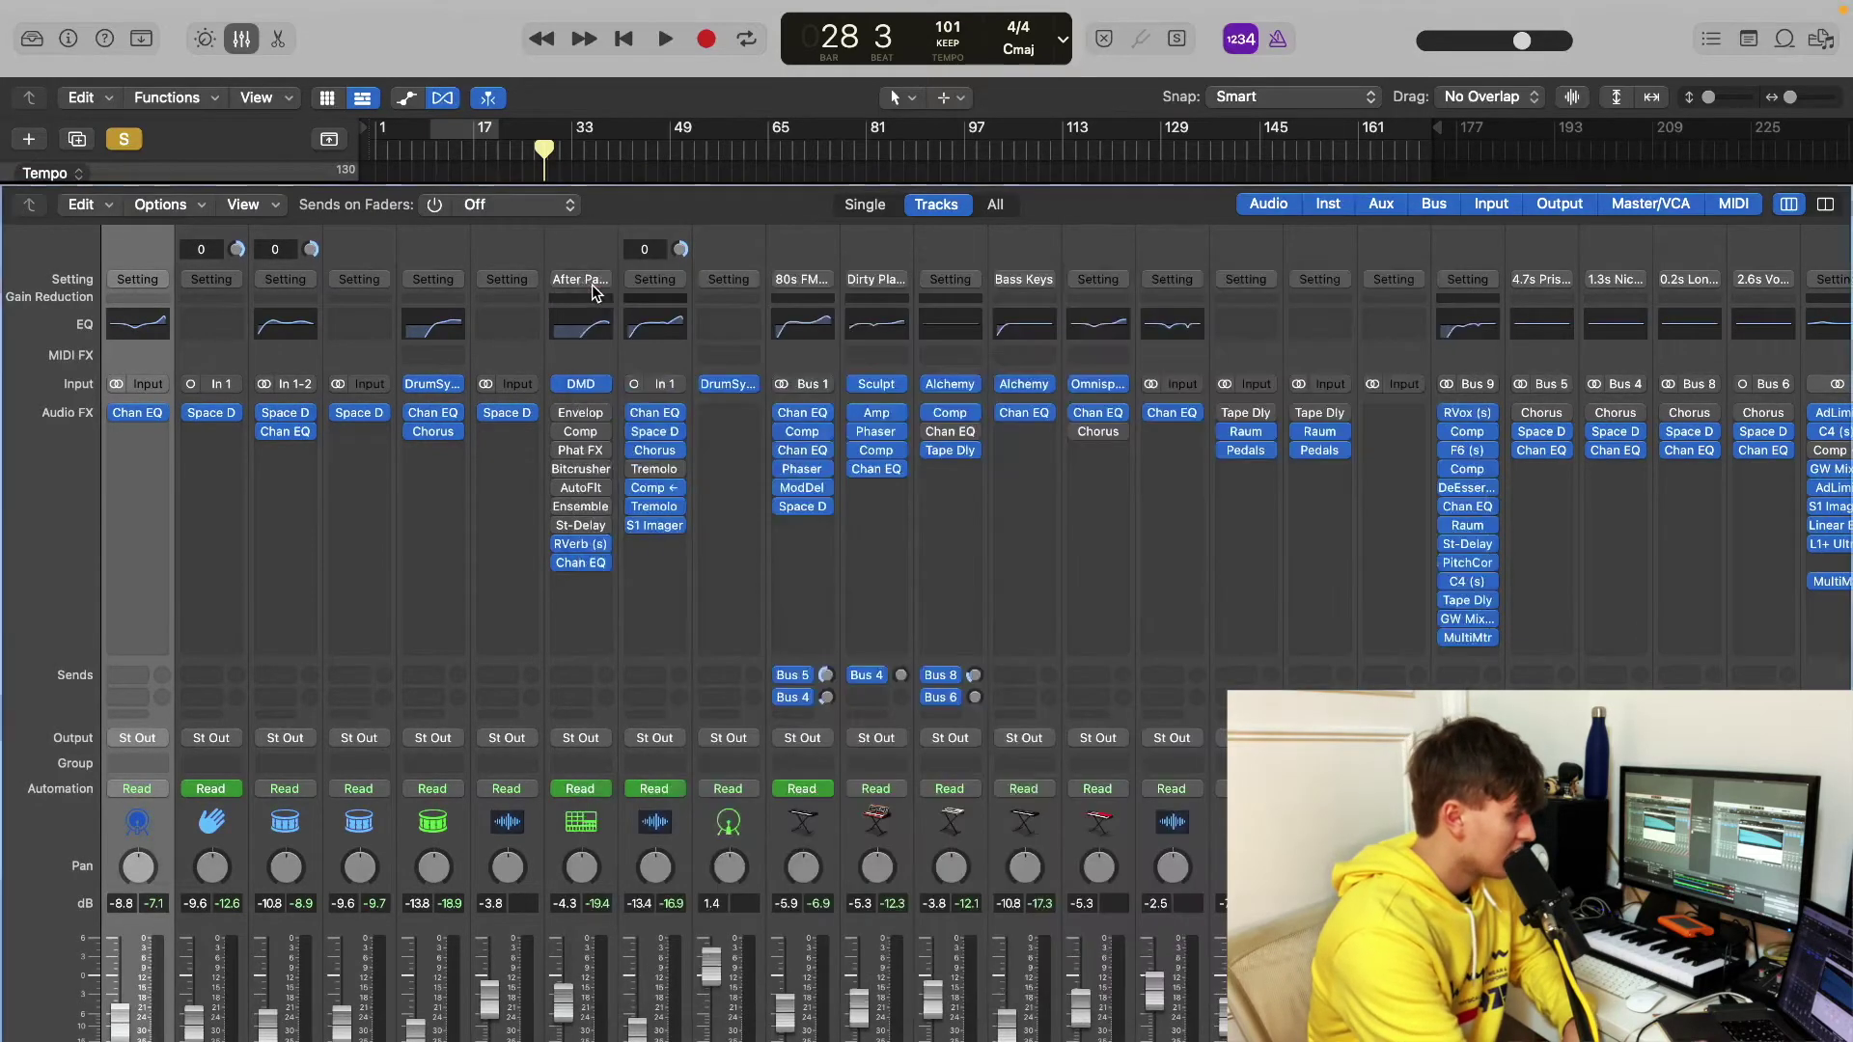
pyautogui.click(212, 411)
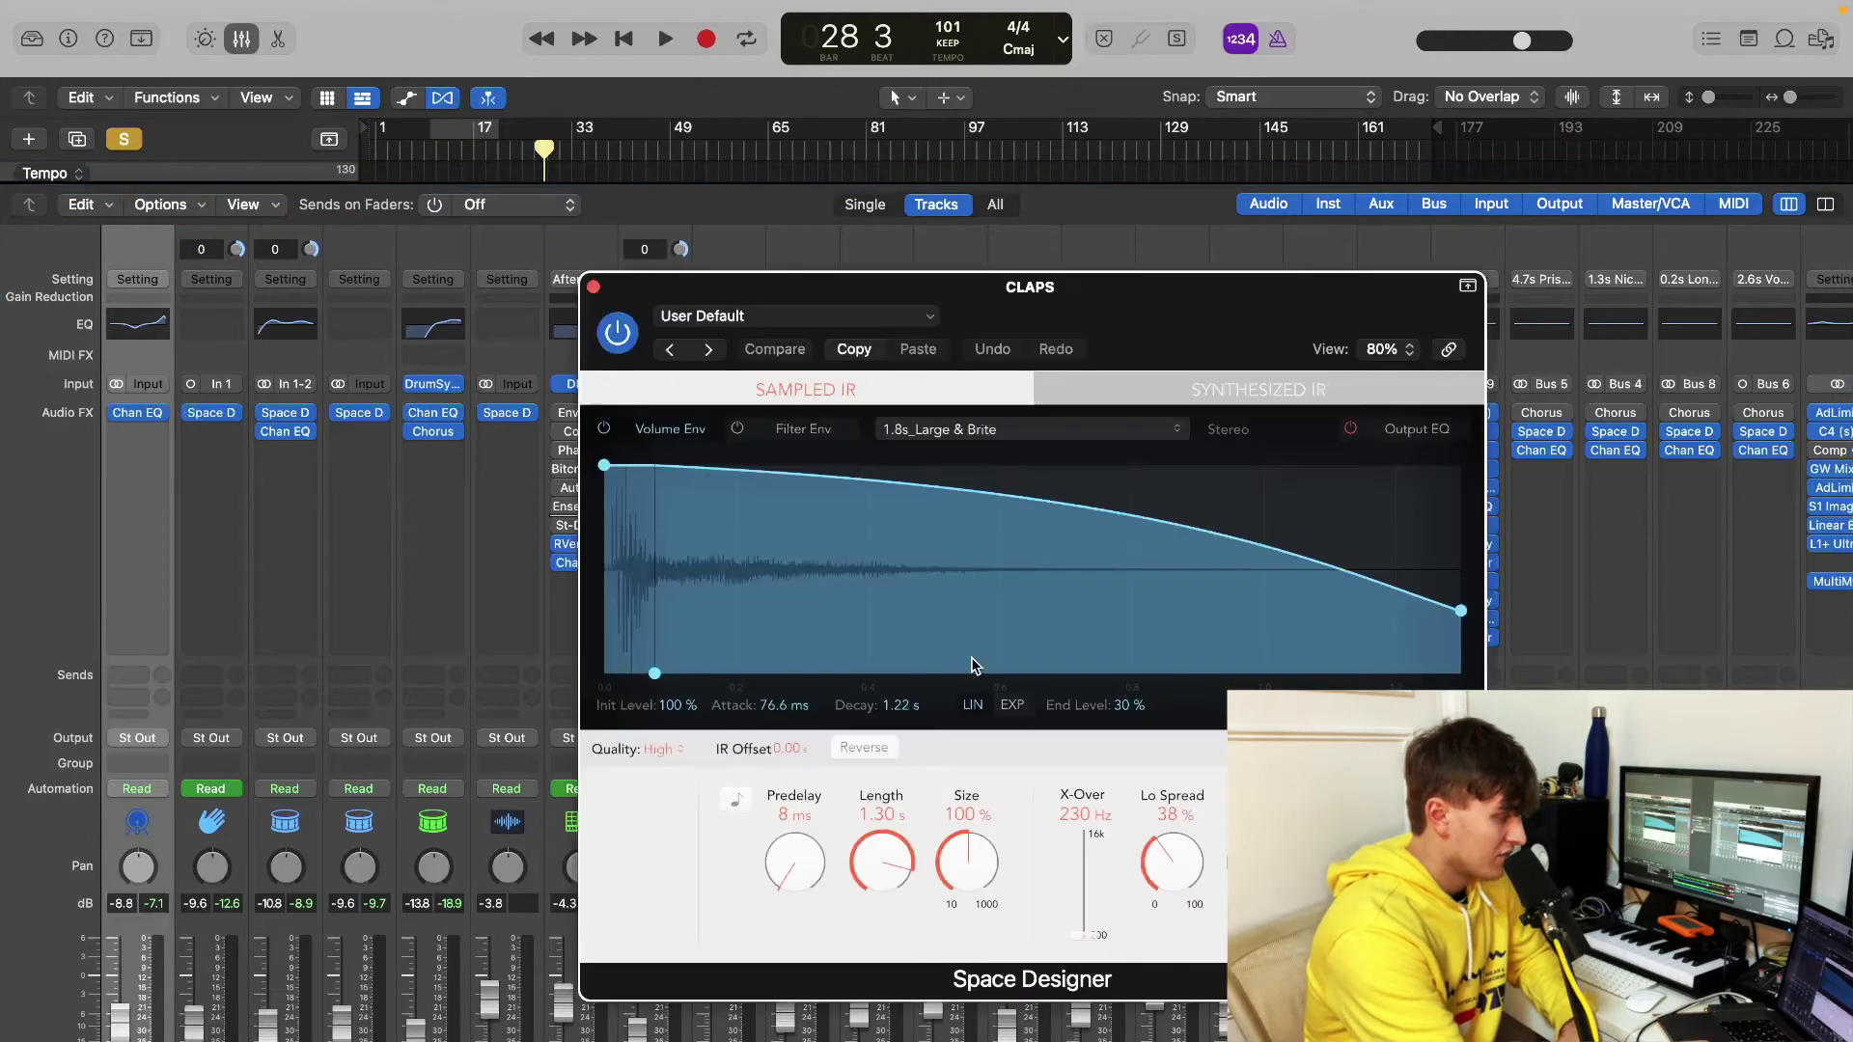
pyautogui.click(594, 287)
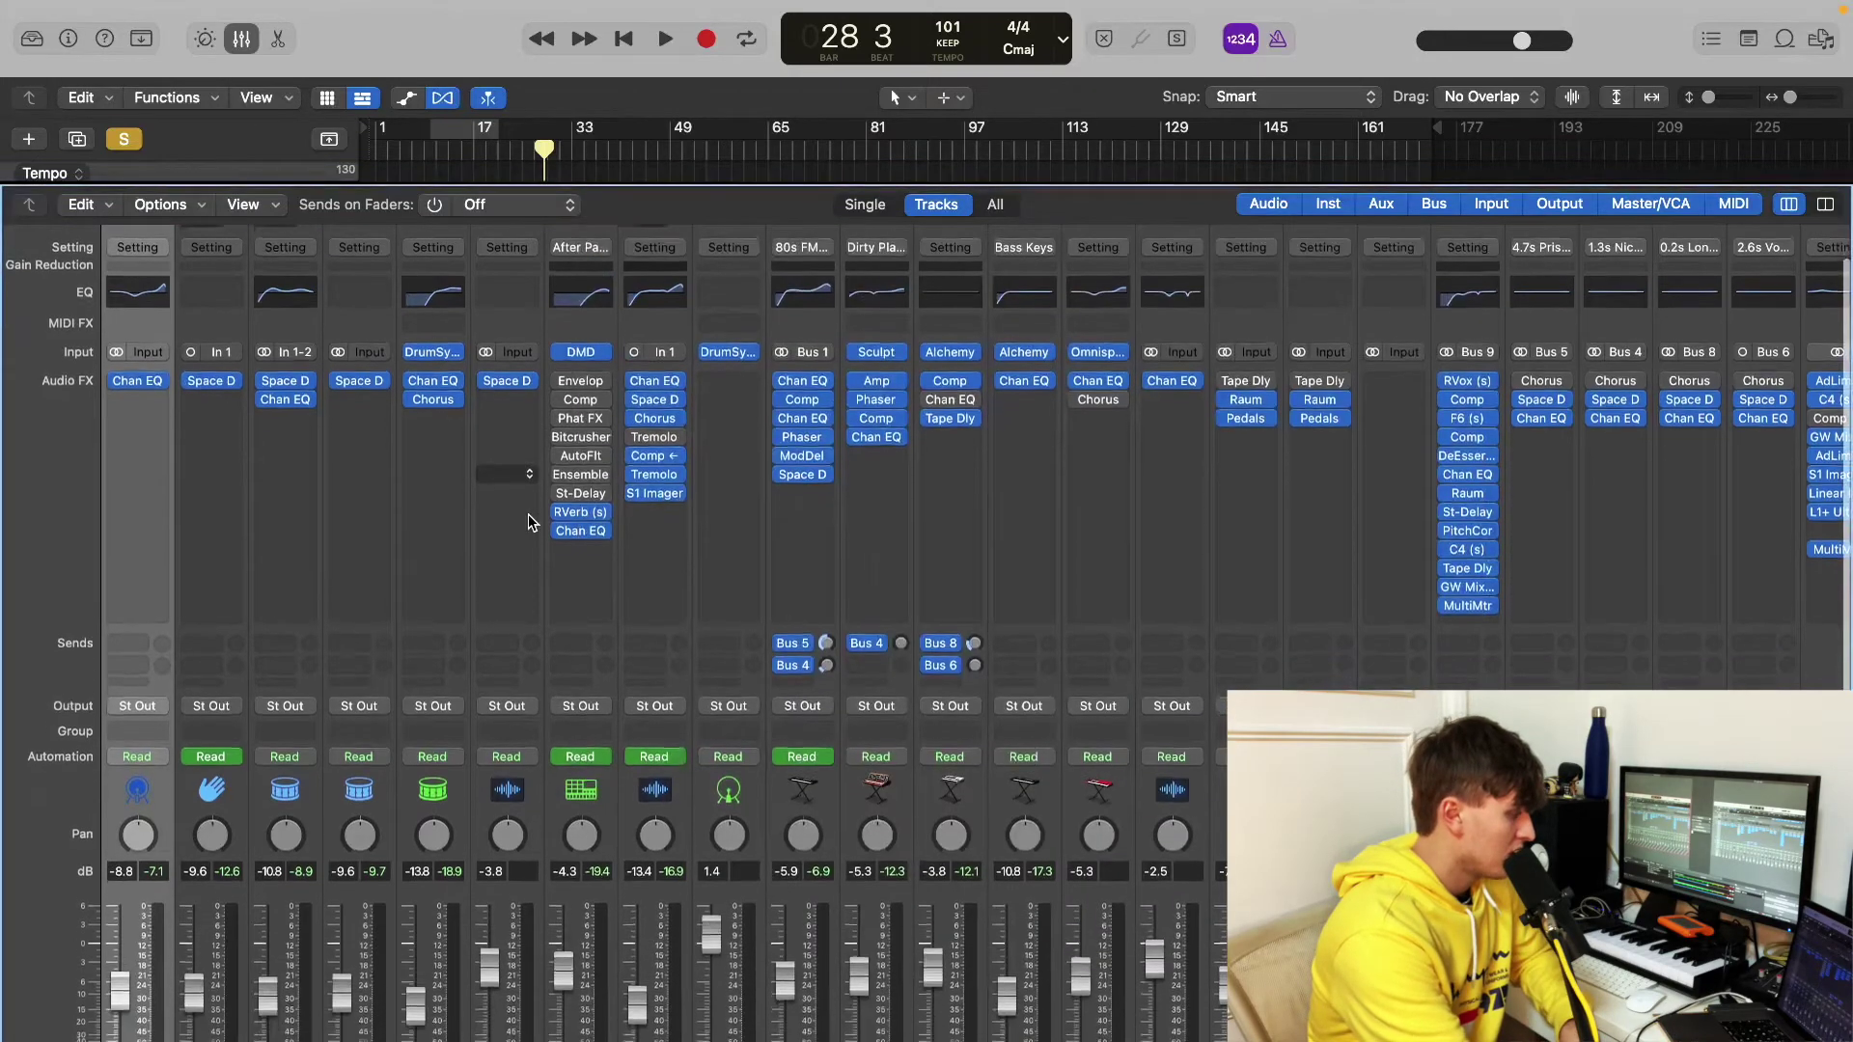
pyautogui.press('x')
pyautogui.press('super+Right')
pyautogui.press('super+Right')
pyautogui.press('super+Right')
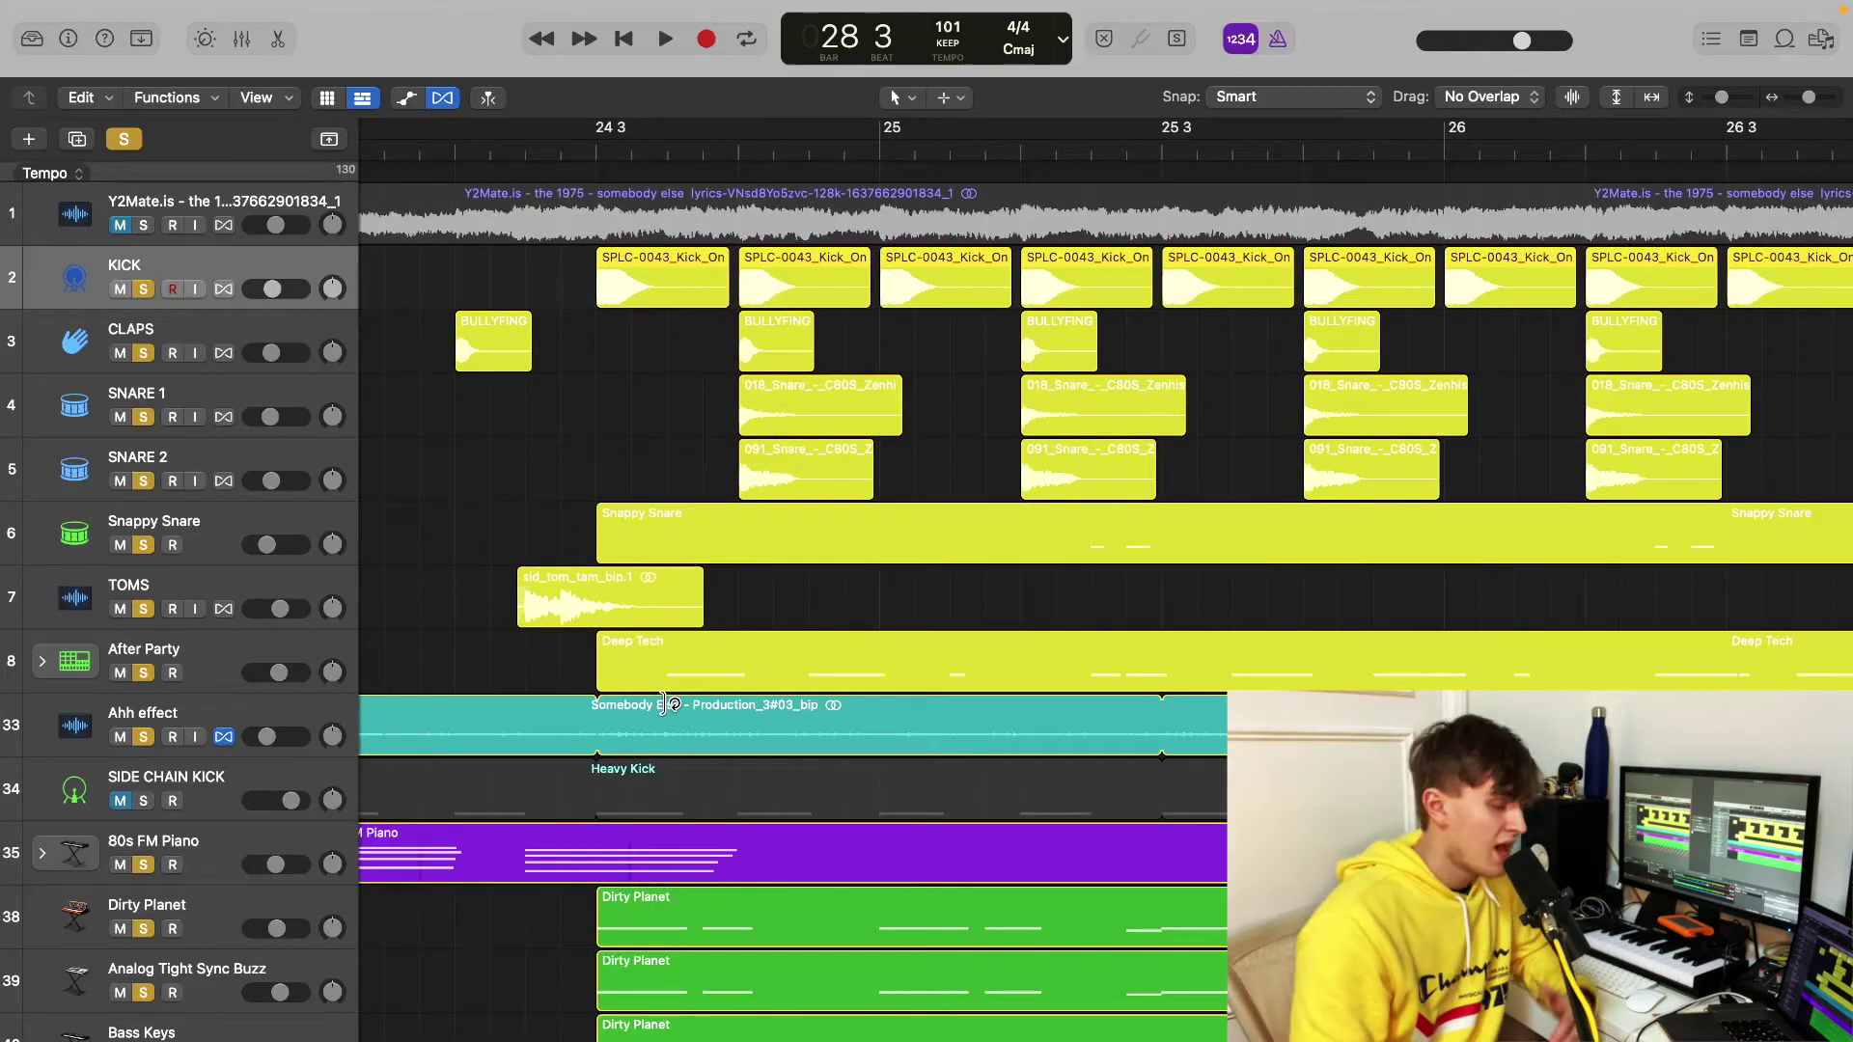
# Step: Play from near bar 24 while zooming out to show bars 29–41
pyautogui.click(513, 153)
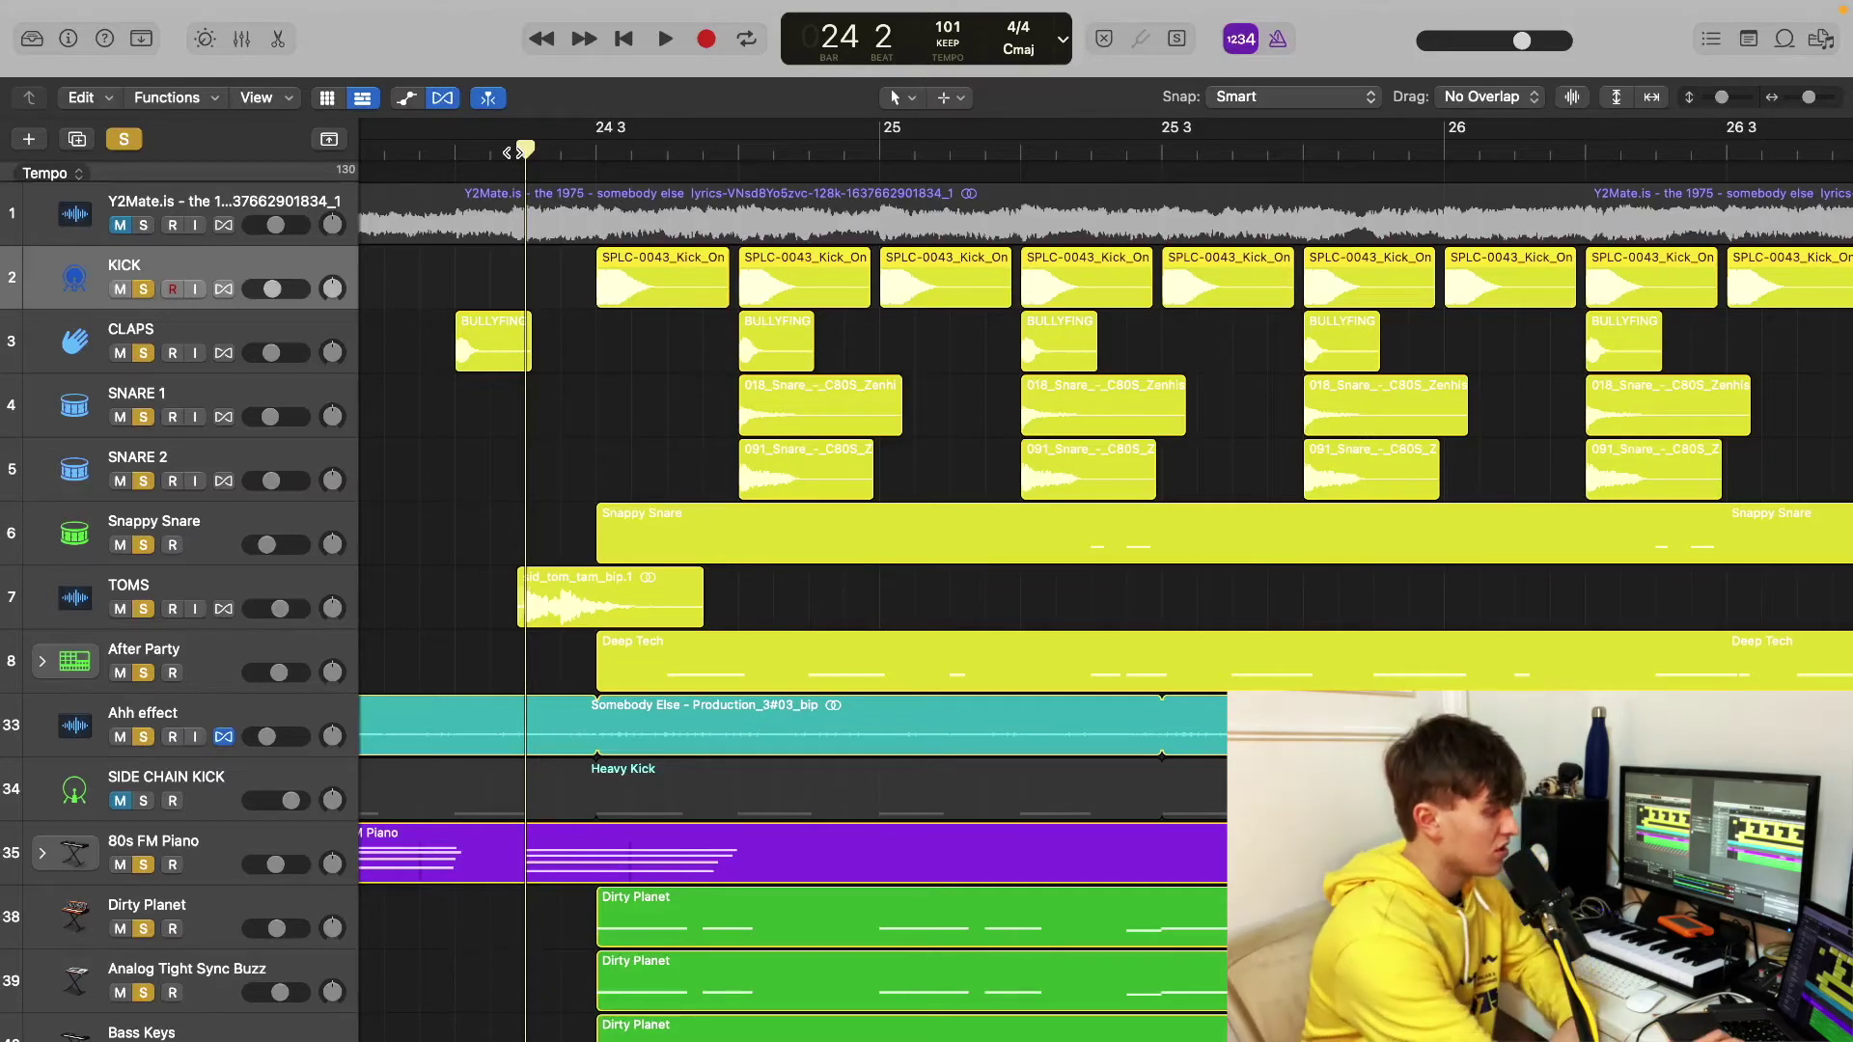
pyautogui.press('space')
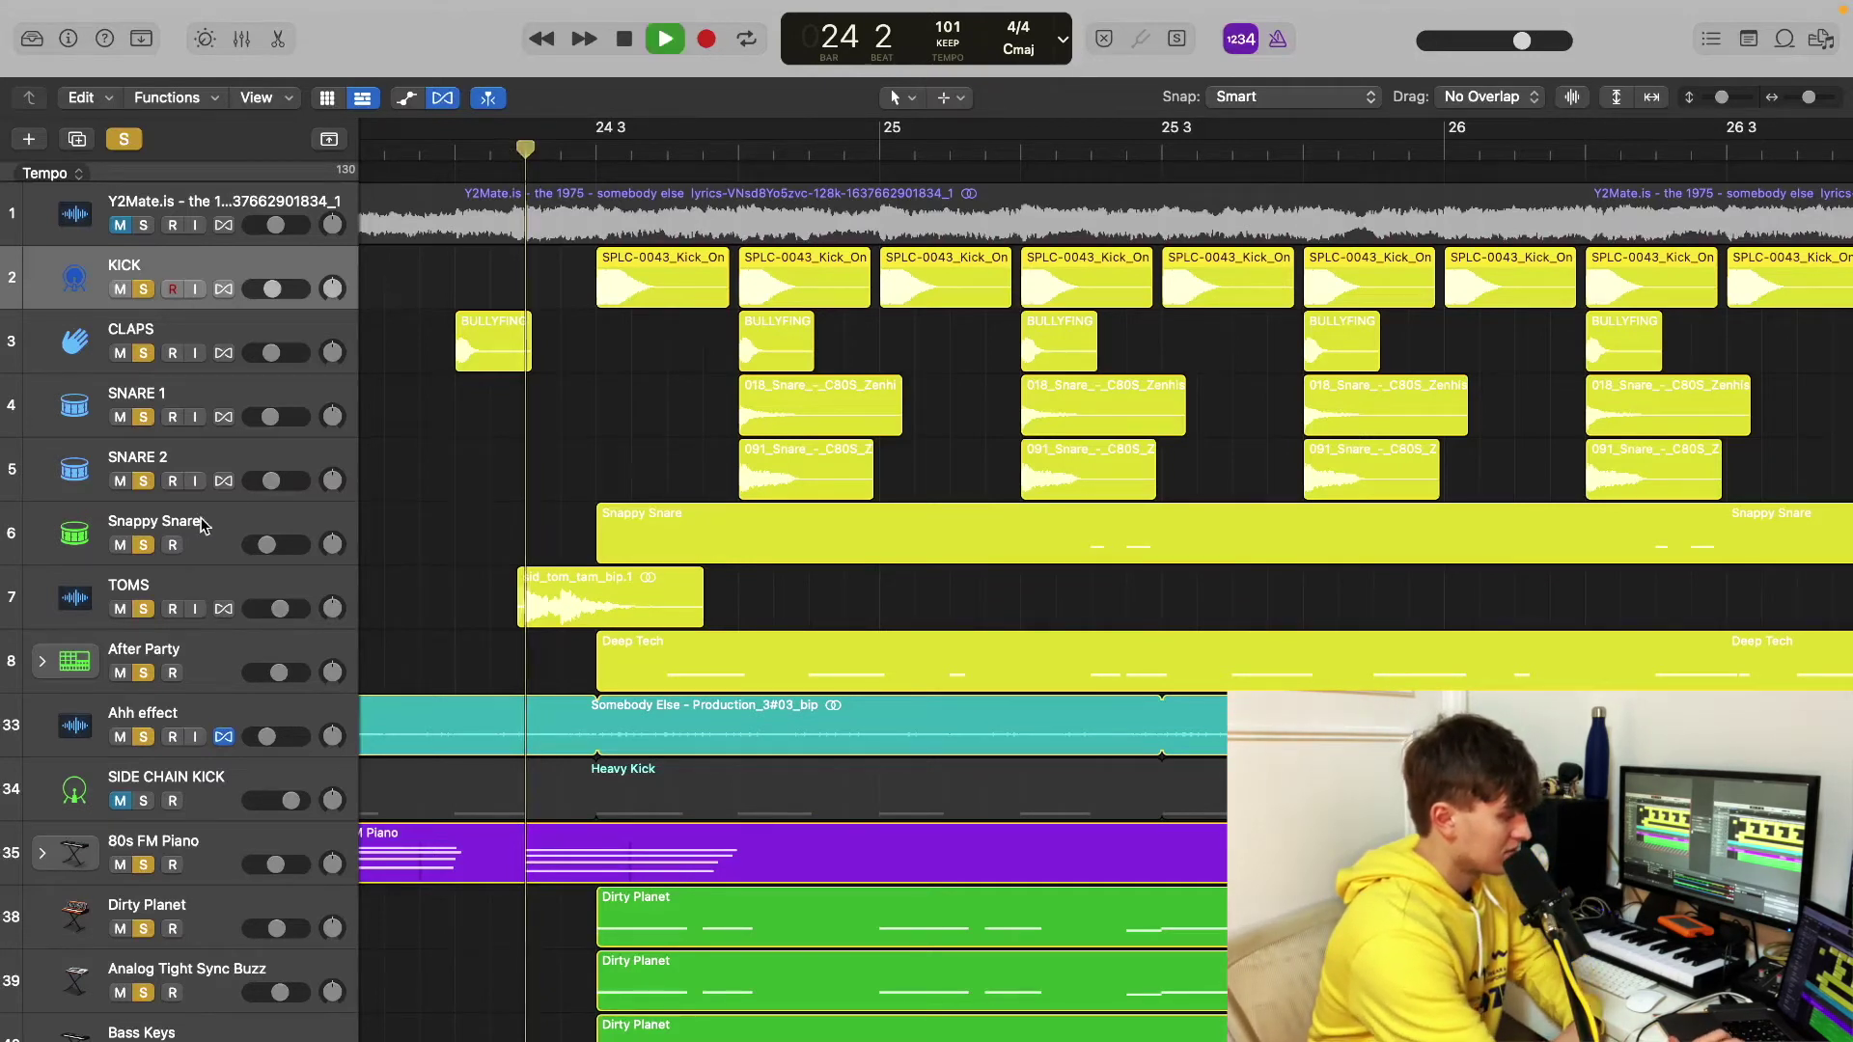
pyautogui.press('super+Left')
pyautogui.press('super+Left')
pyautogui.press('super+Left')
pyautogui.press('super+Left')
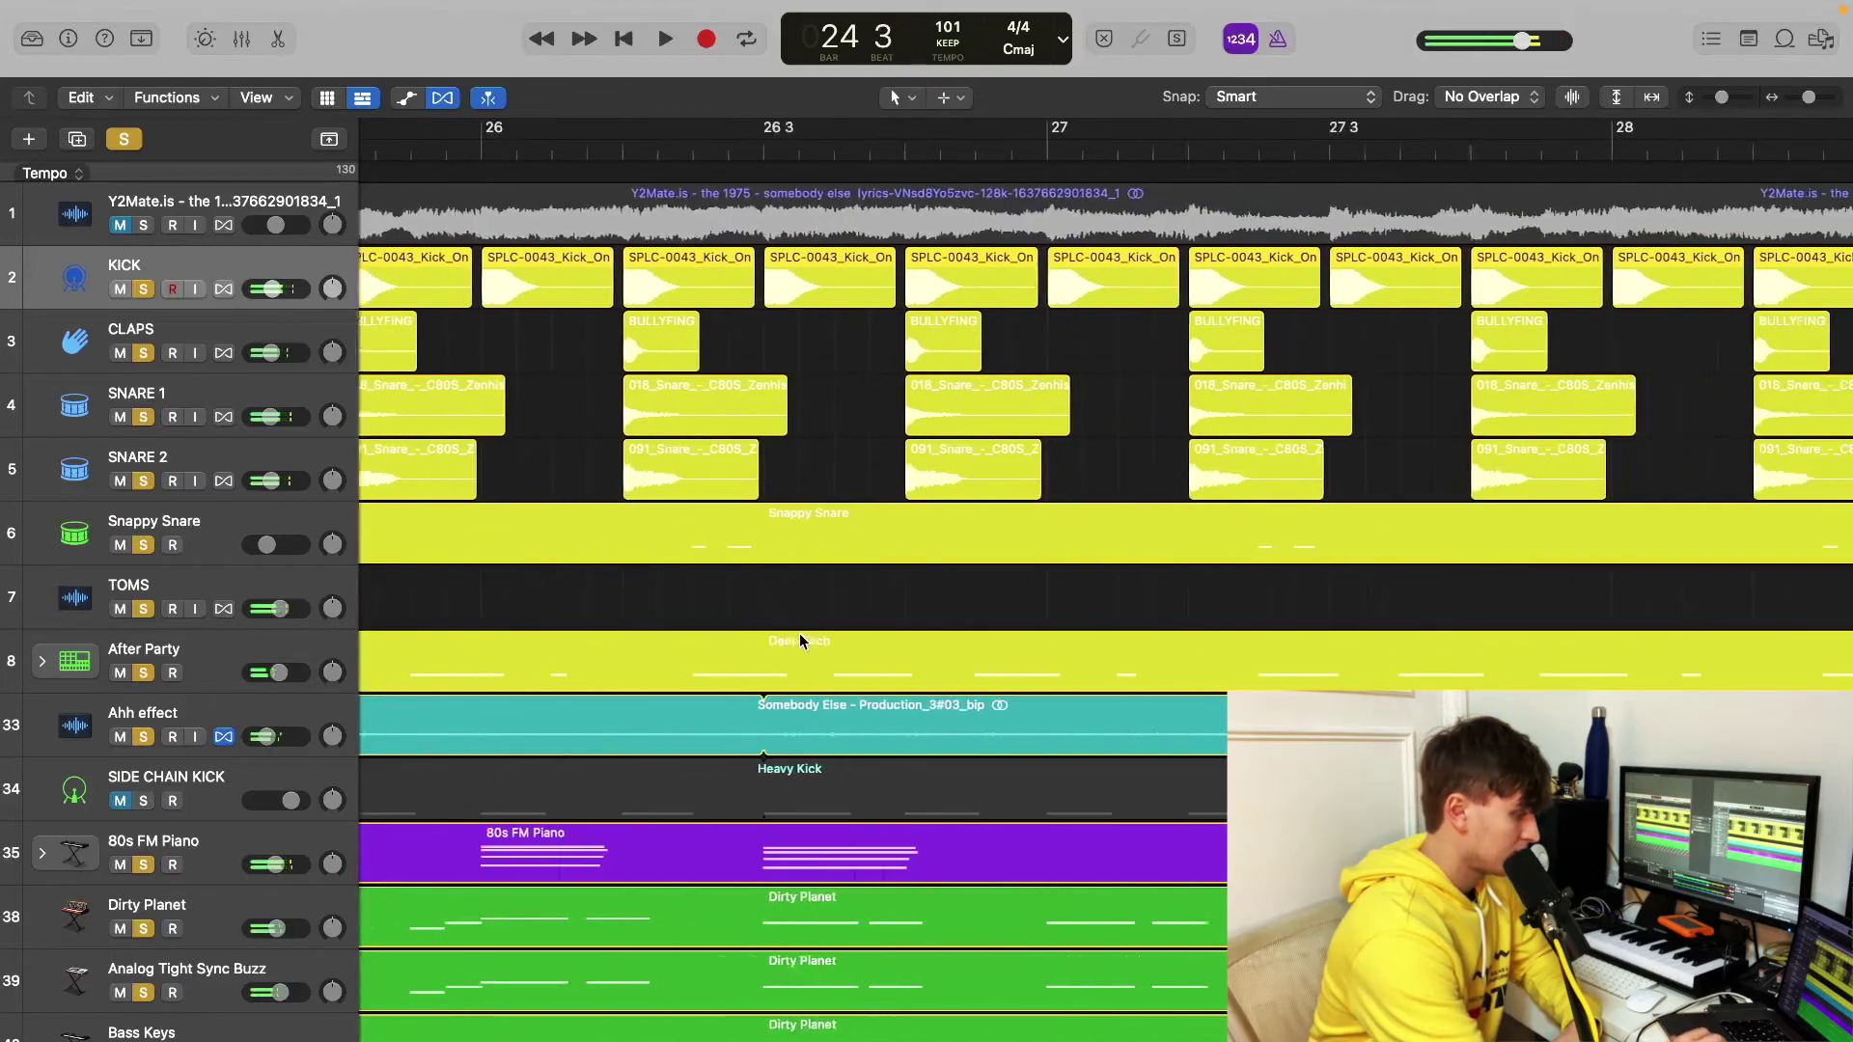
pyautogui.press('super+Left')
pyautogui.press('super+Left')
pyautogui.press('super+Left')
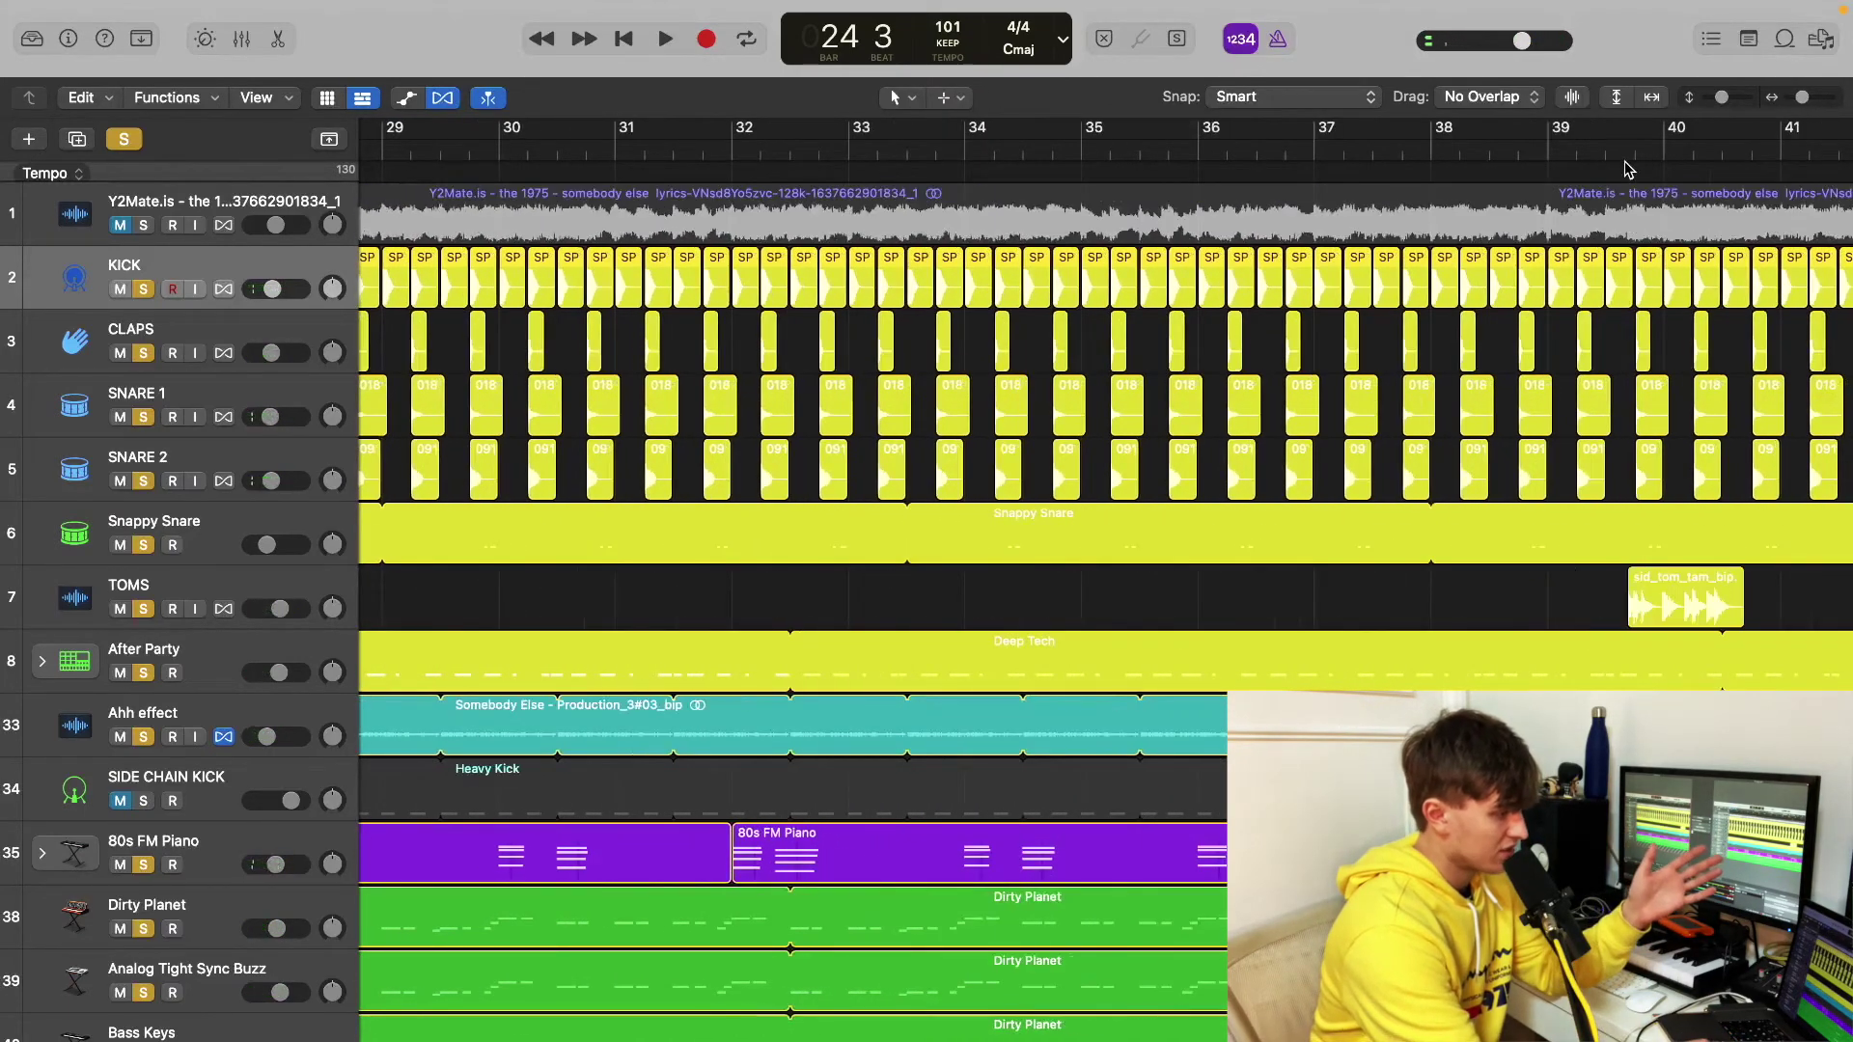
# Step: Play a short stretch from bar 39, then zoom out to show more bars and lower tracks
pyautogui.click(1606, 152)
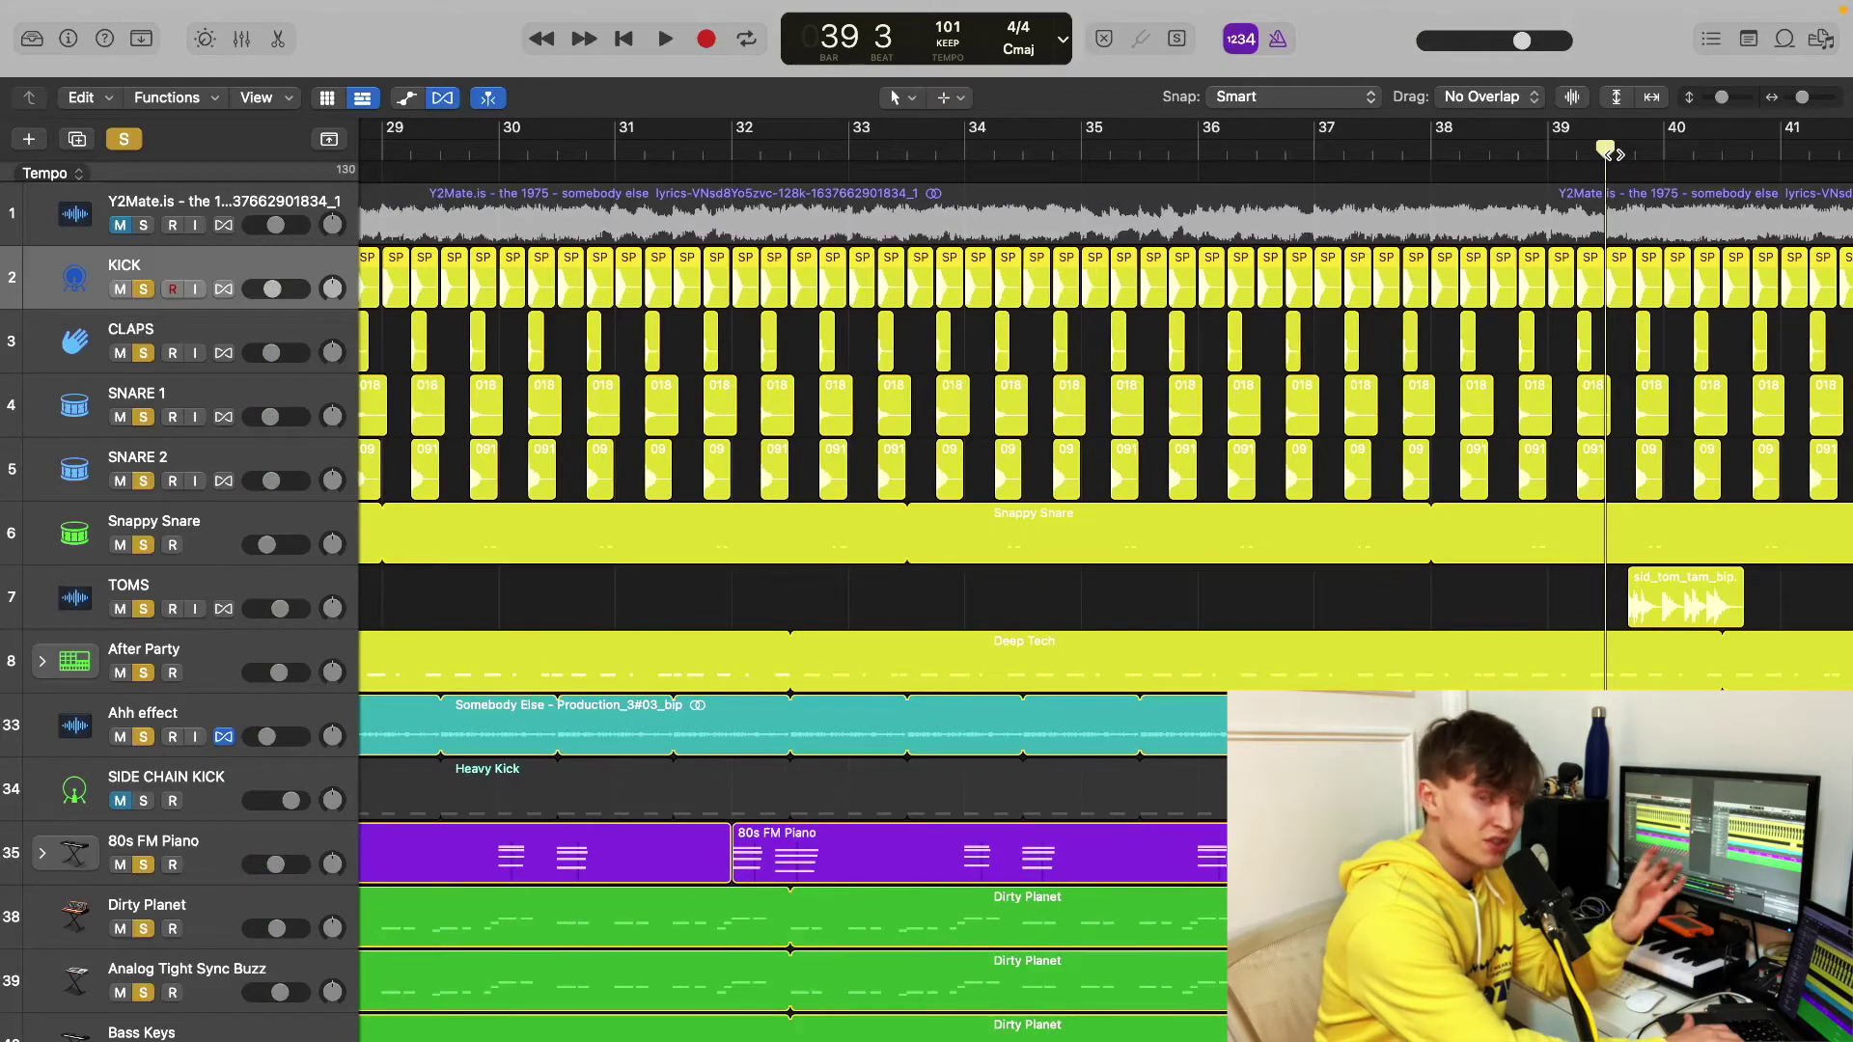
pyautogui.press('space')
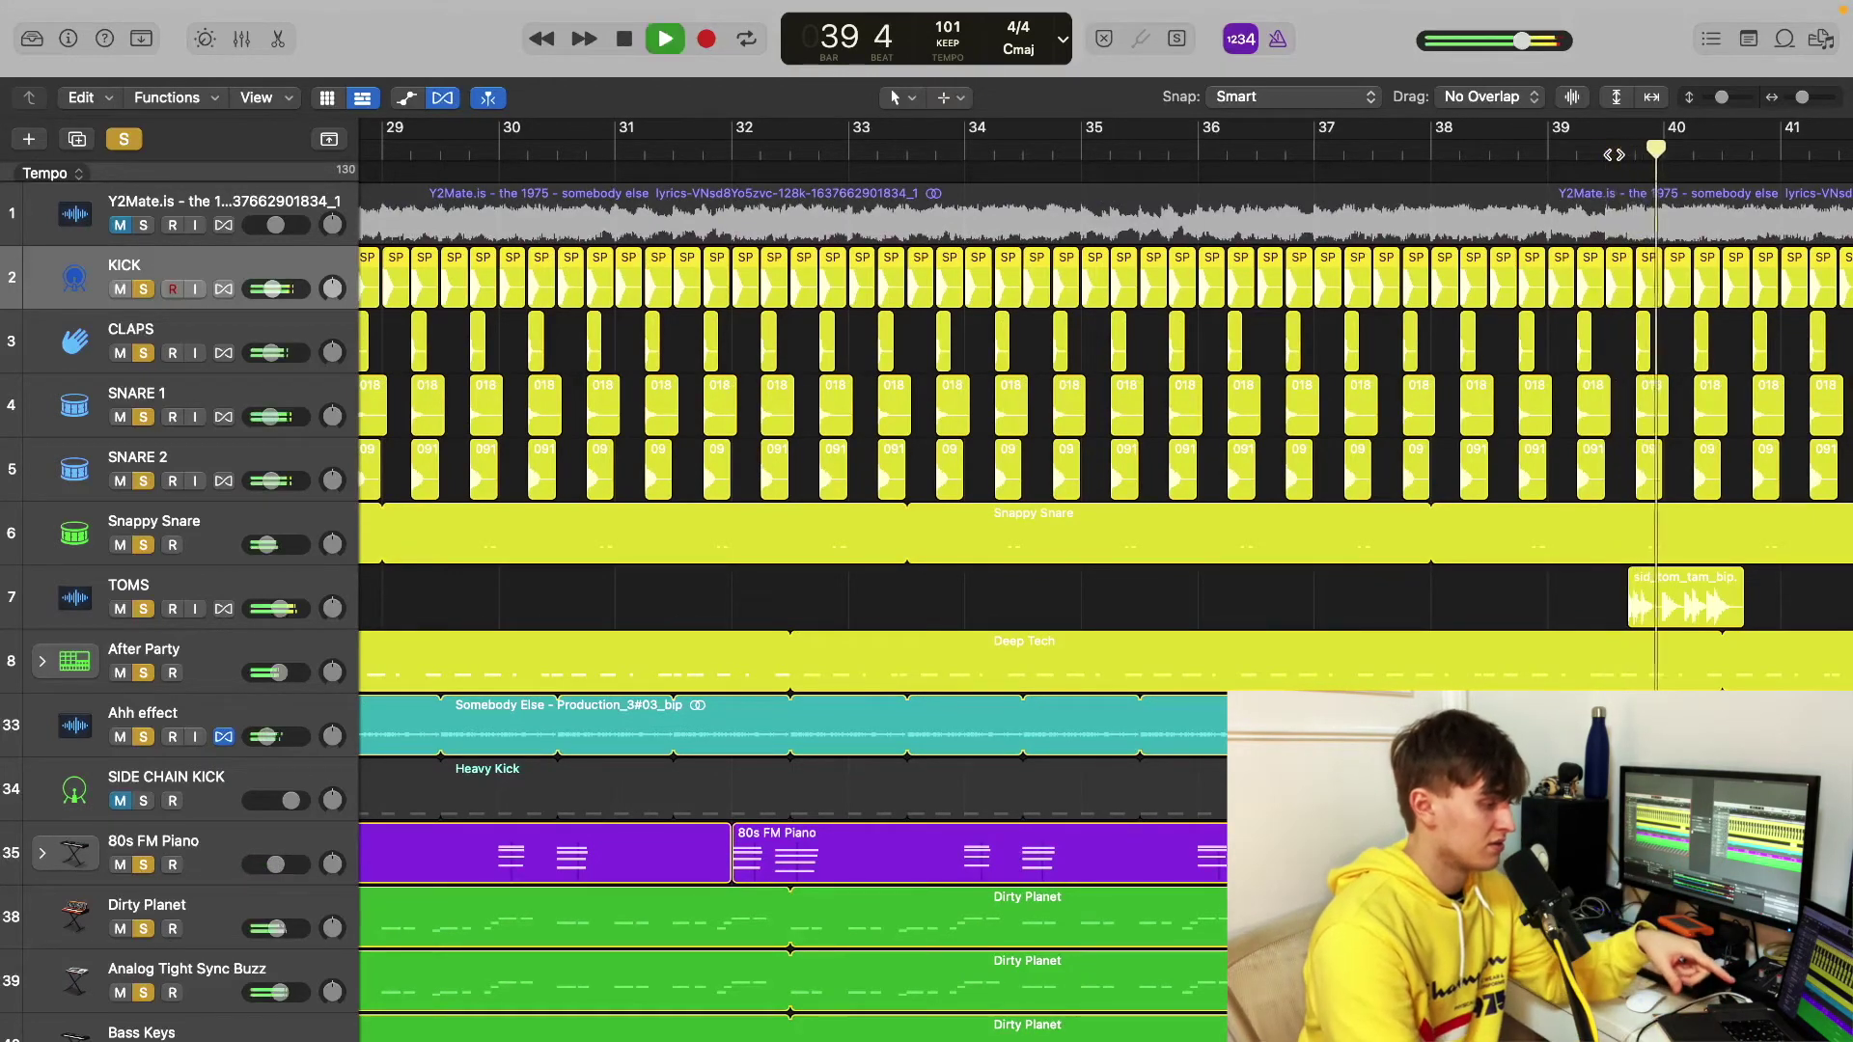
pyautogui.press('space')
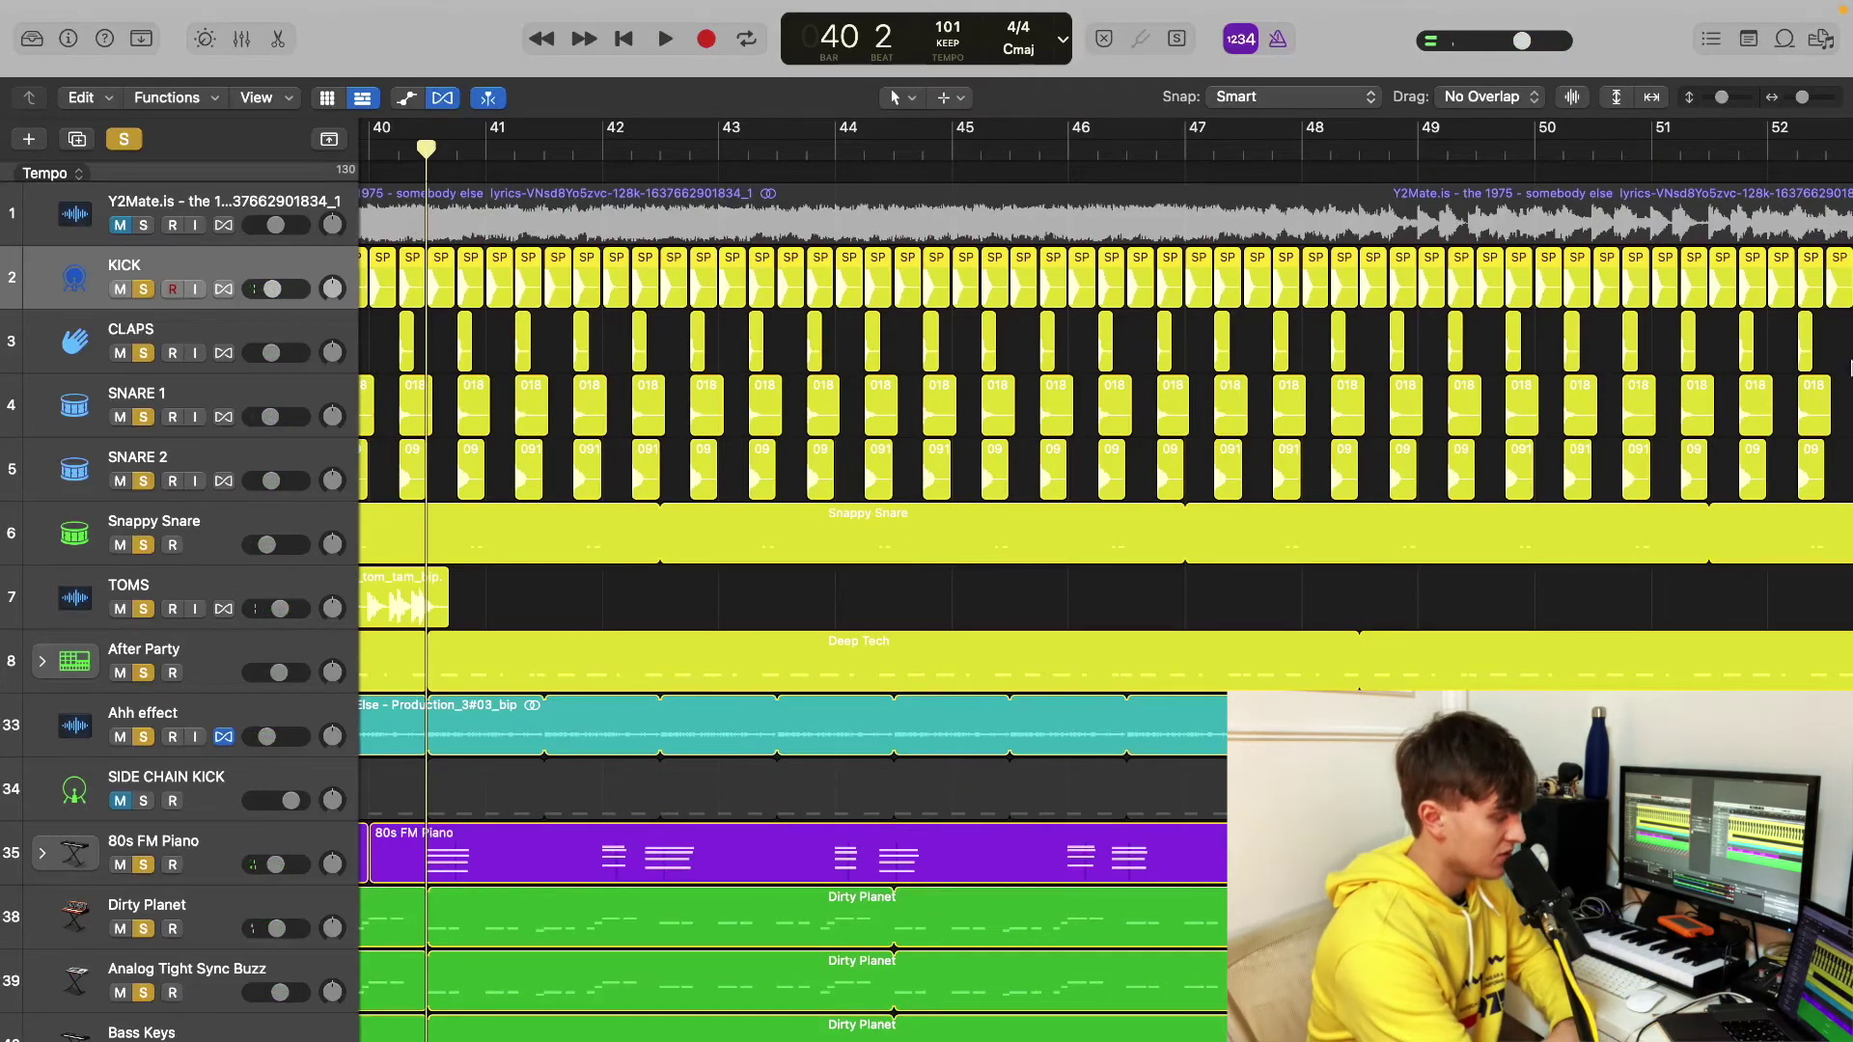
pyautogui.press('super+Left')
pyautogui.press('super+Left')
pyautogui.press('super+Left')
pyautogui.press('super+Left')
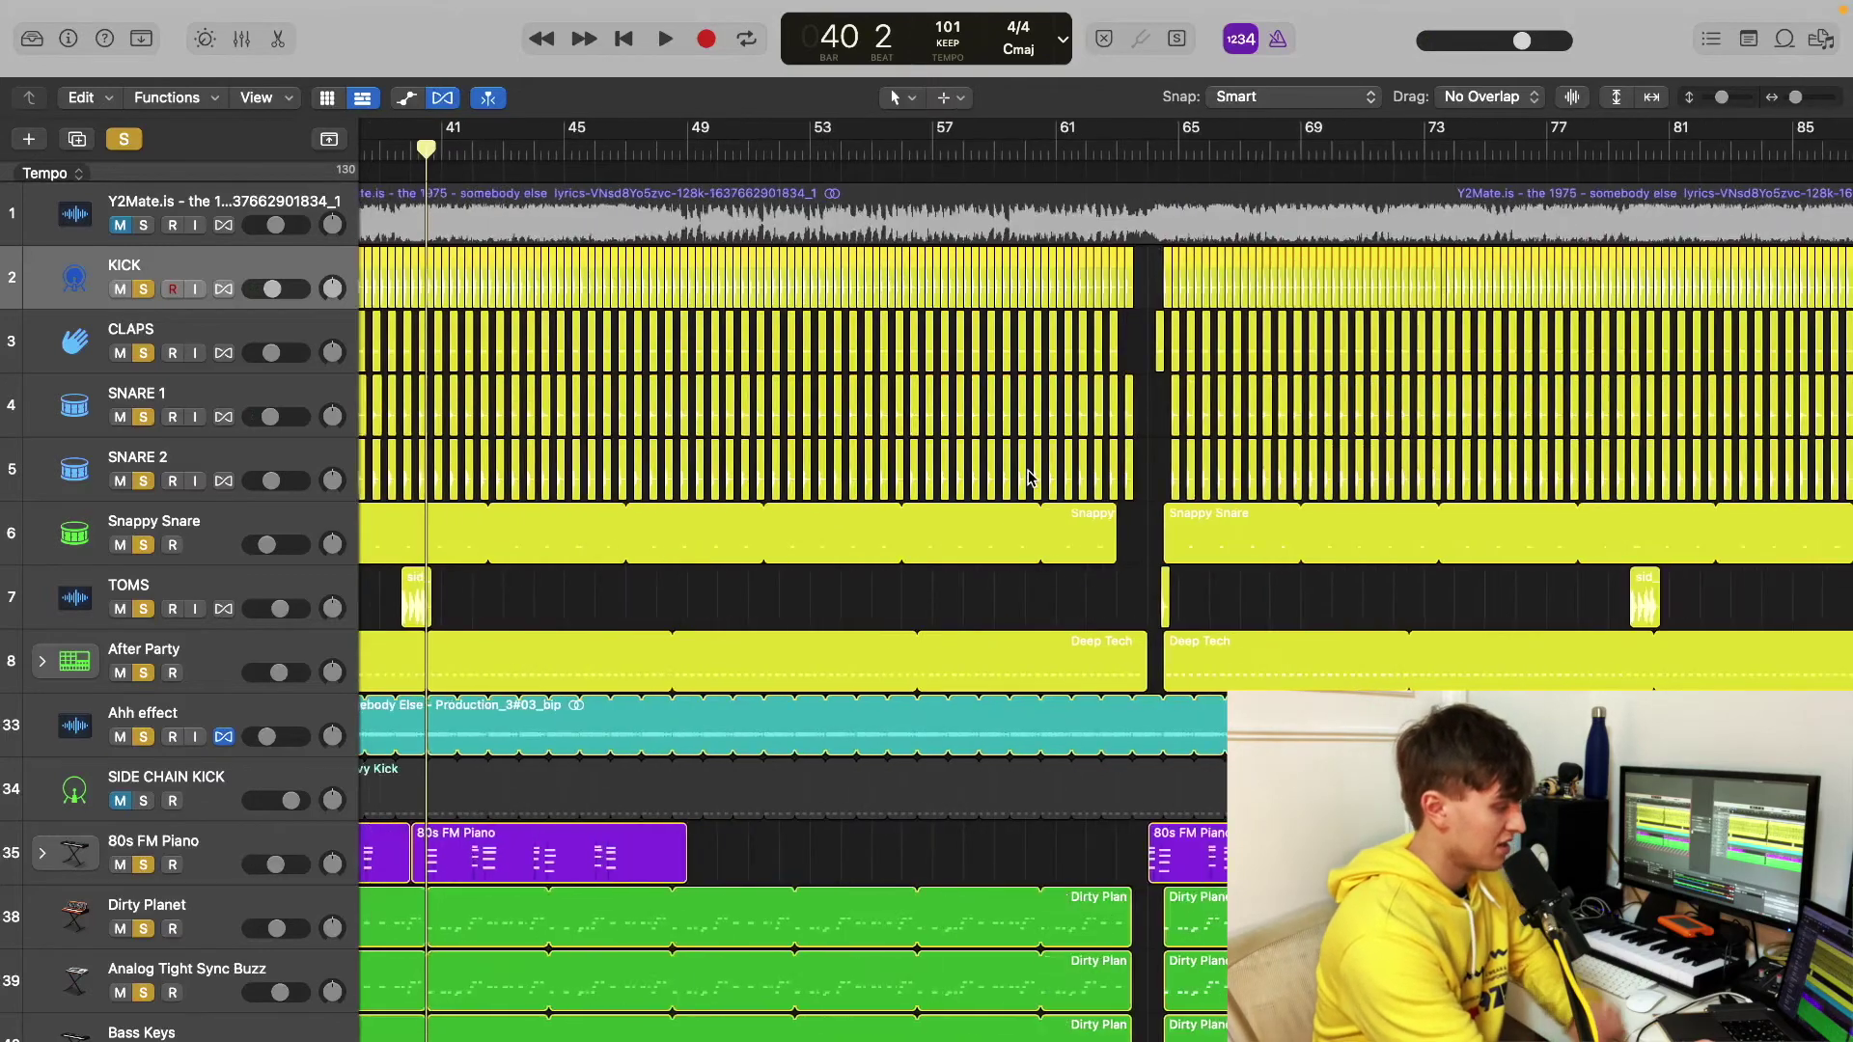
pyautogui.press('super+Up')
pyautogui.press('super+Up')
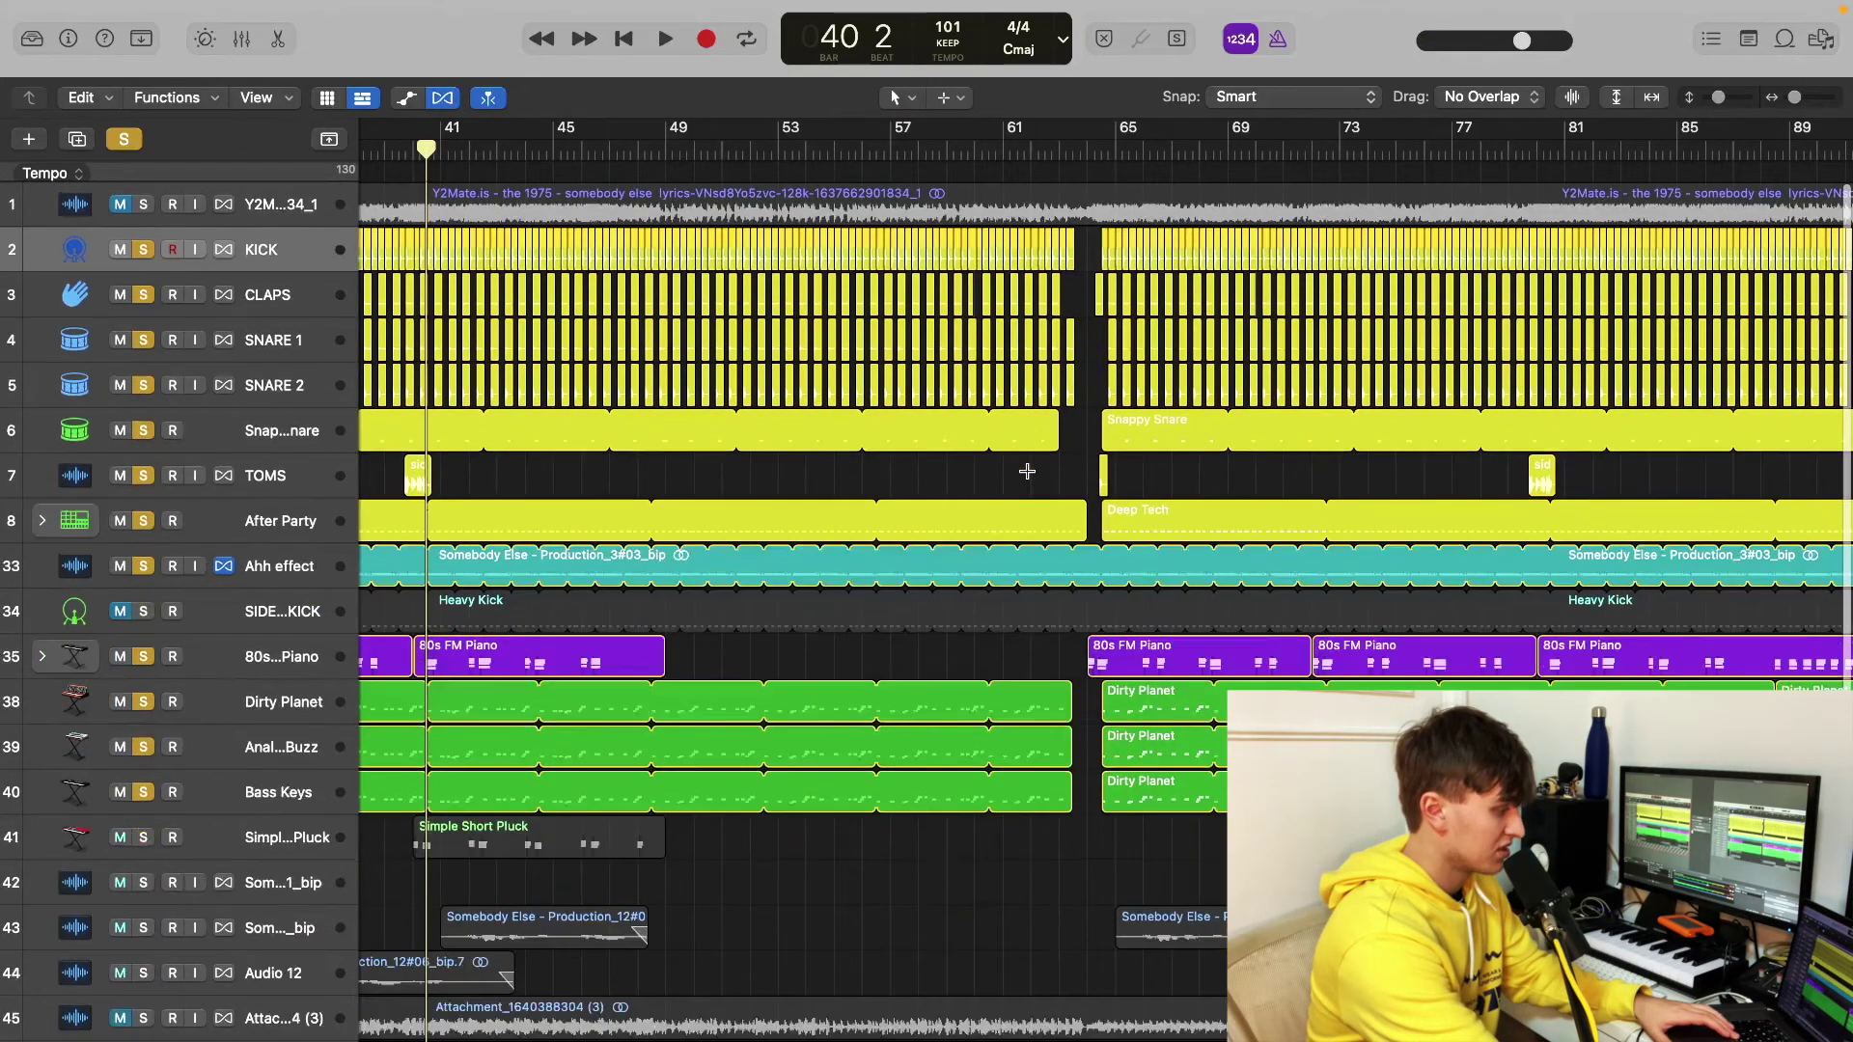
# Step: Zoom the arrangement out to the whole song length
pyautogui.press('super+Left')
pyautogui.press('super+Up')
pyautogui.press('super+Up')
pyautogui.press('super+Left')
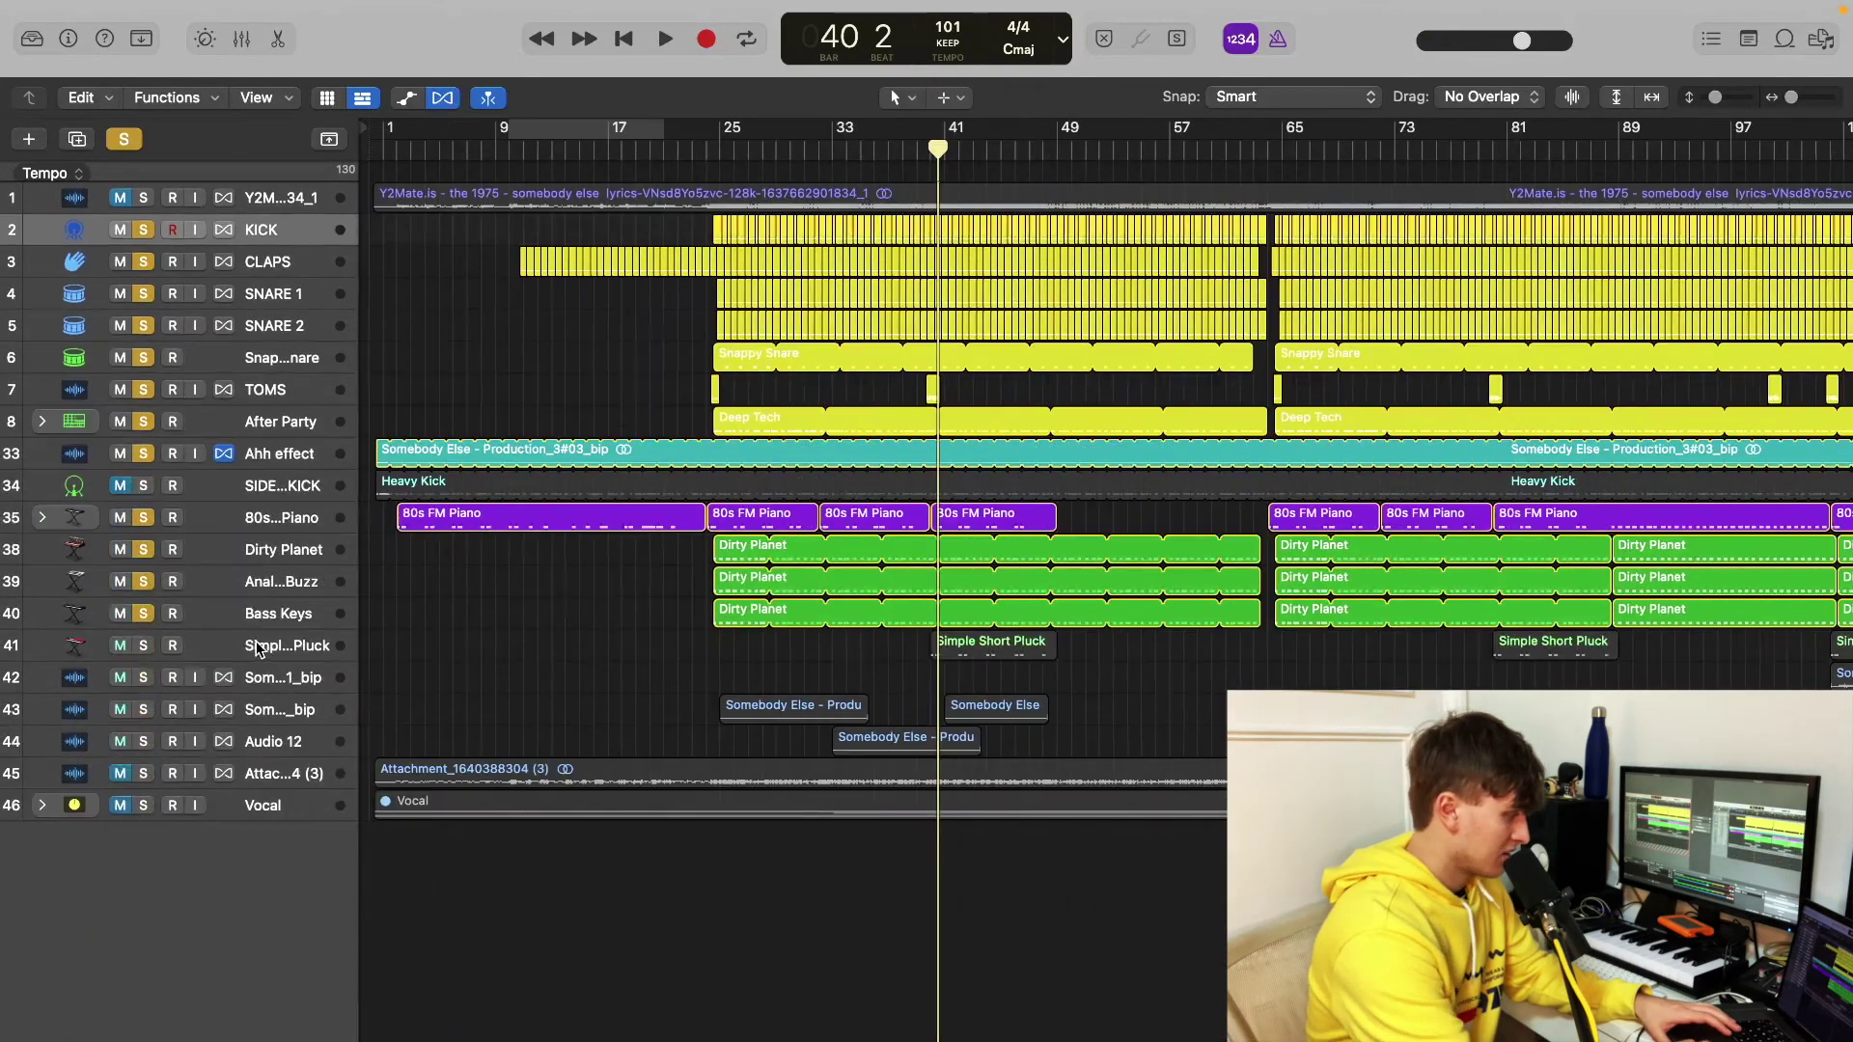
# Step: Select Simple Short Pluck, zoom in around bar 40, and view its Omnisphere Jupiter Horn Pad patch
pyautogui.click(141, 647)
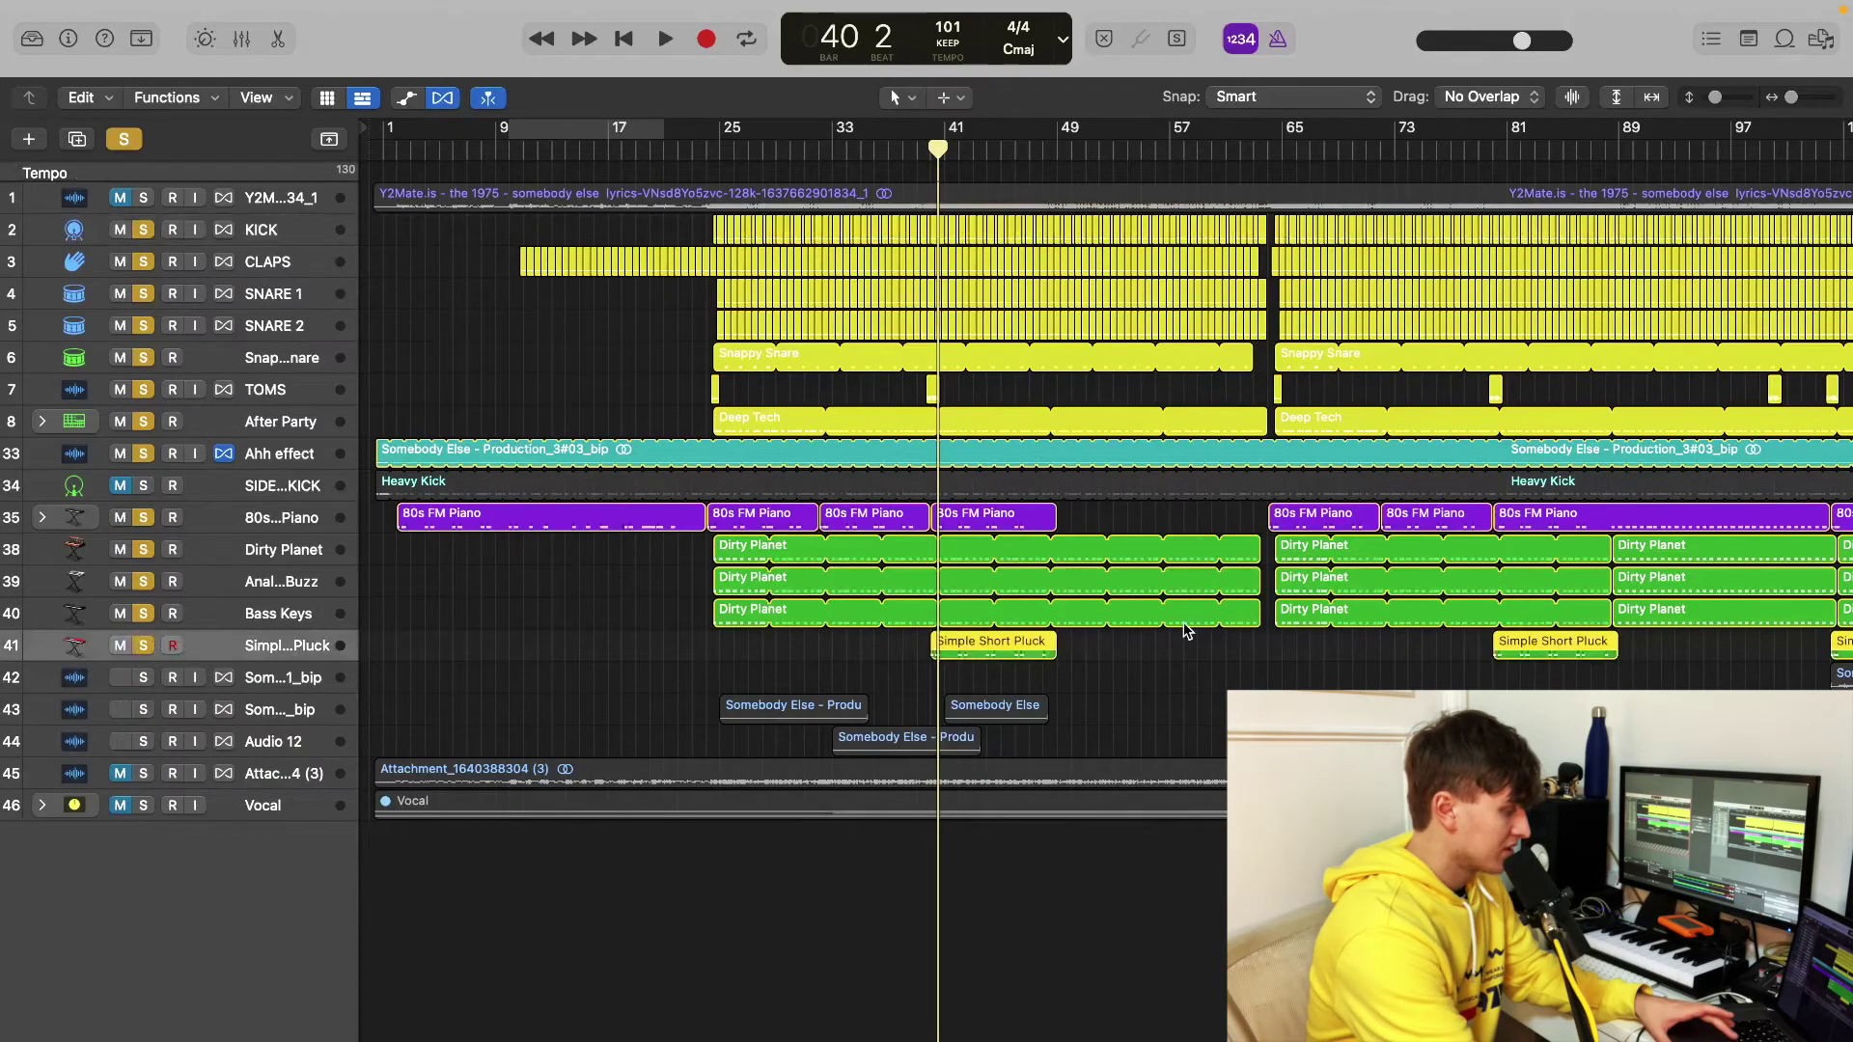
pyautogui.press('super+Down')
pyautogui.press('super+Down')
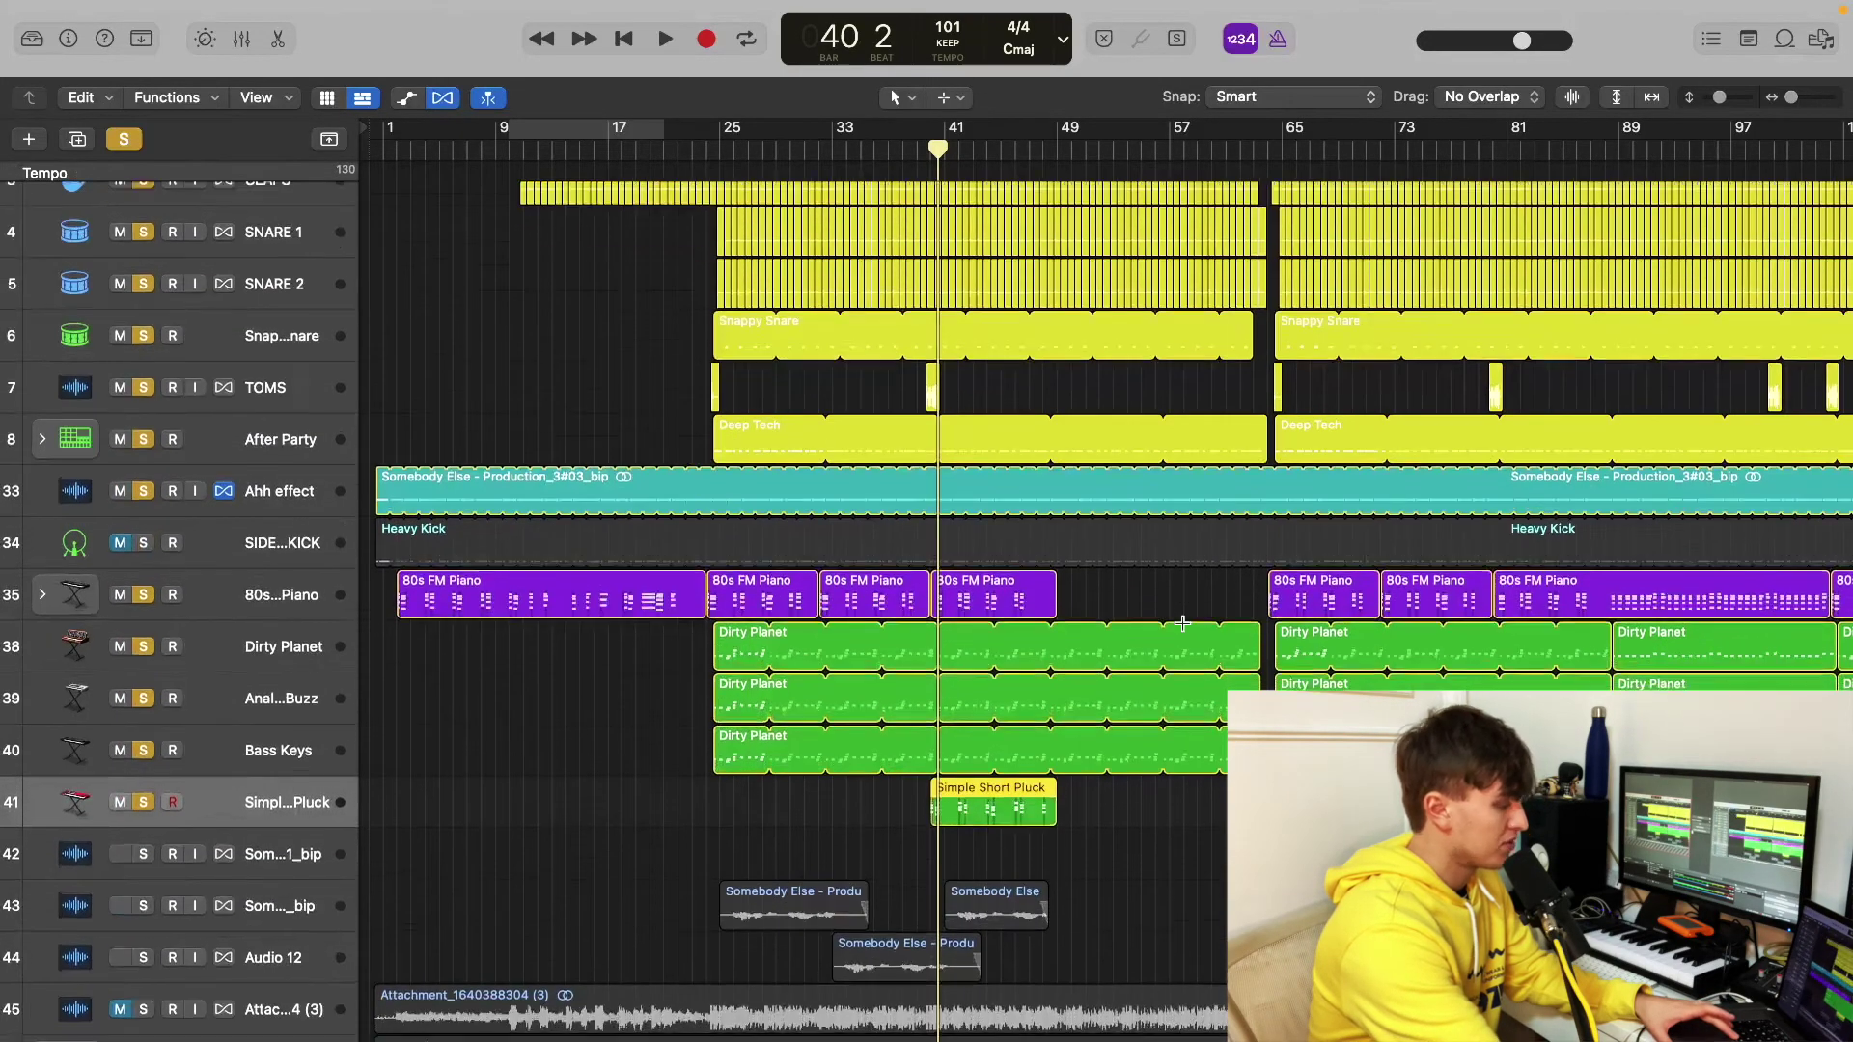
pyautogui.press('super+Right')
pyautogui.press('super+Right')
pyautogui.press('super+Down')
pyautogui.press('super+Down')
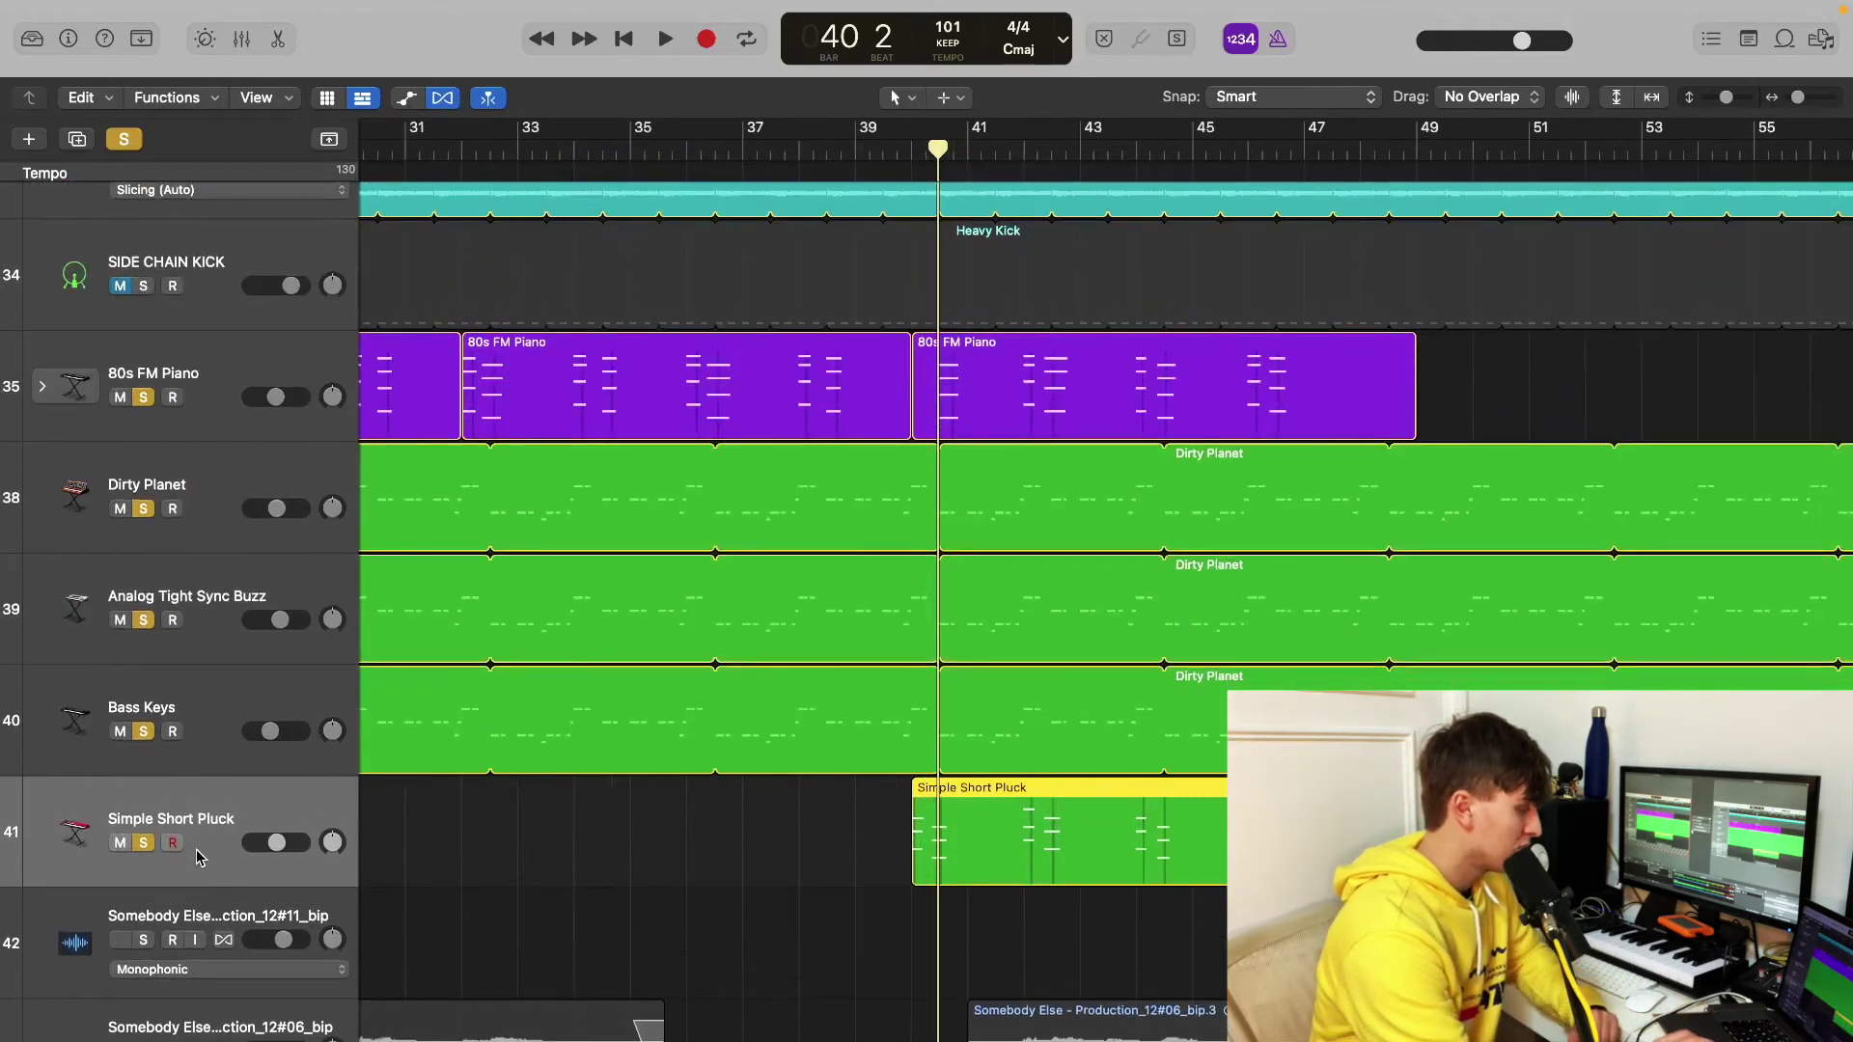
pyautogui.click(32, 38)
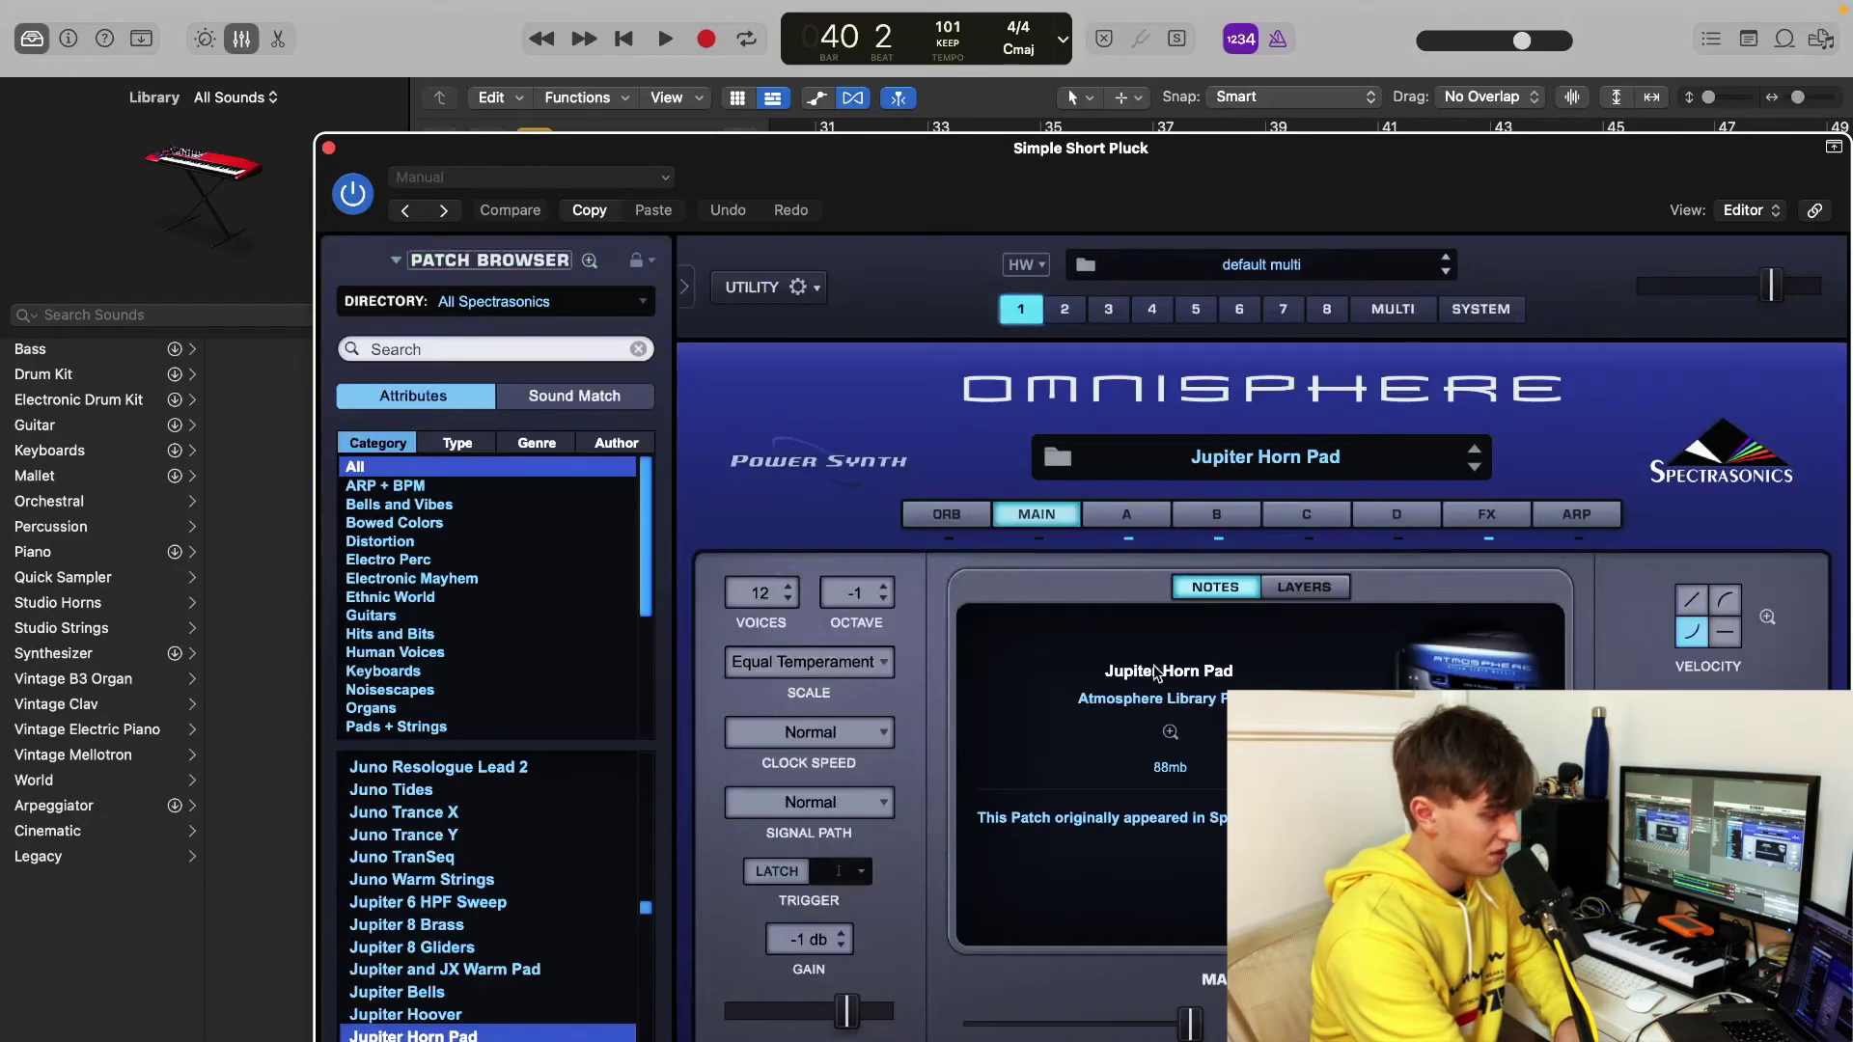
pyautogui.click(329, 146)
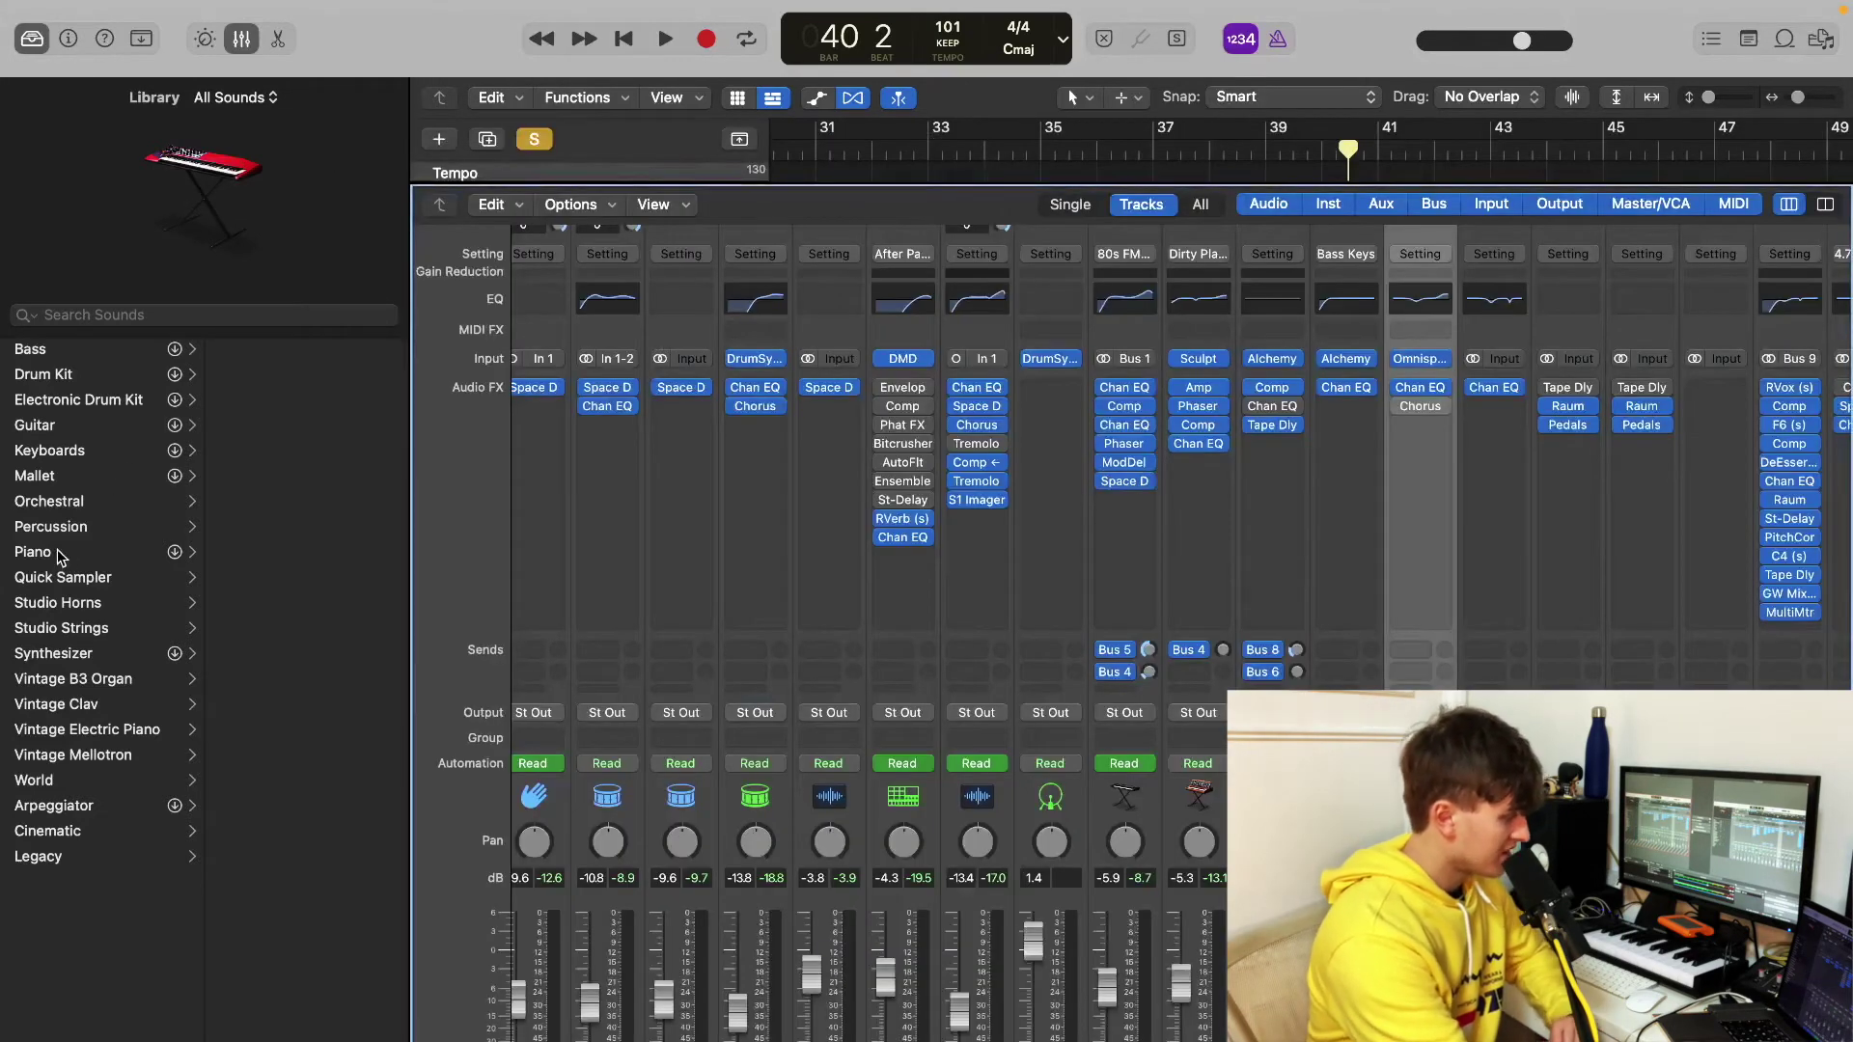
# Step: Browse the Library's Synthesizer Brass presets, then close the Mixer and play from bar 40
pyautogui.click(87, 652)
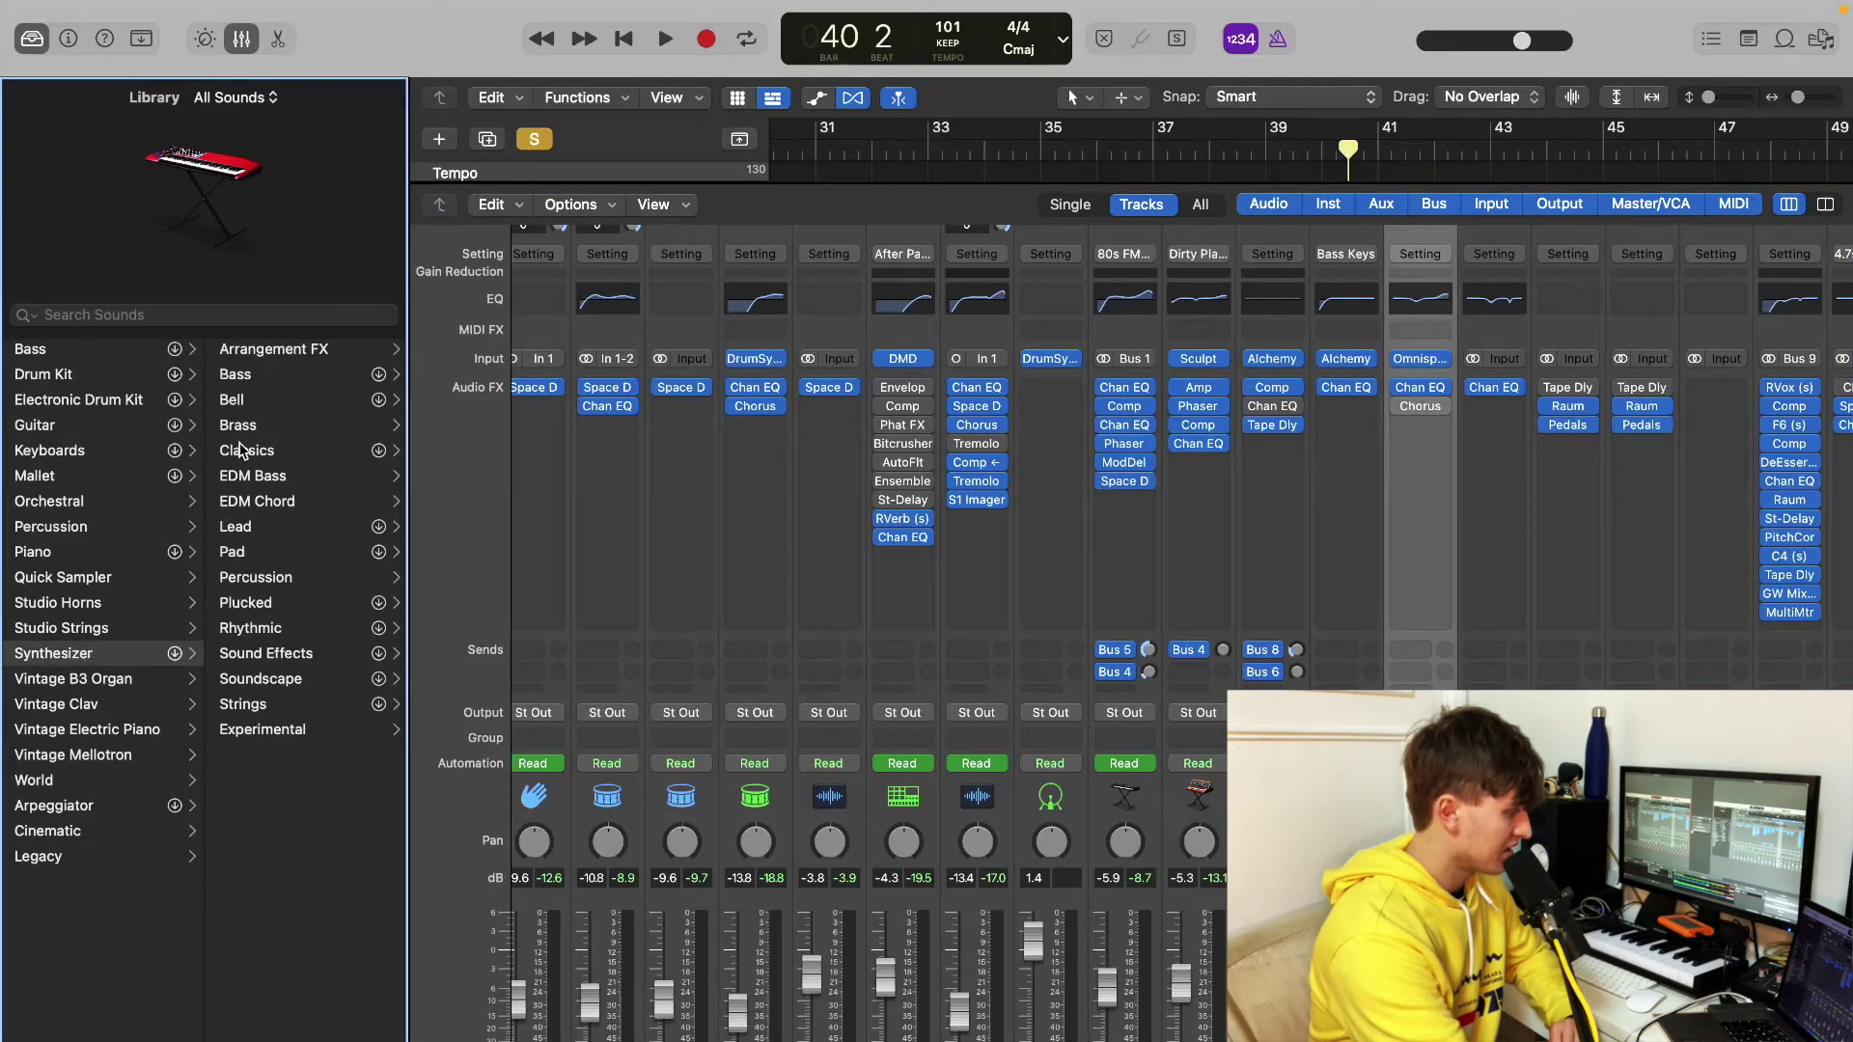
pyautogui.click(247, 430)
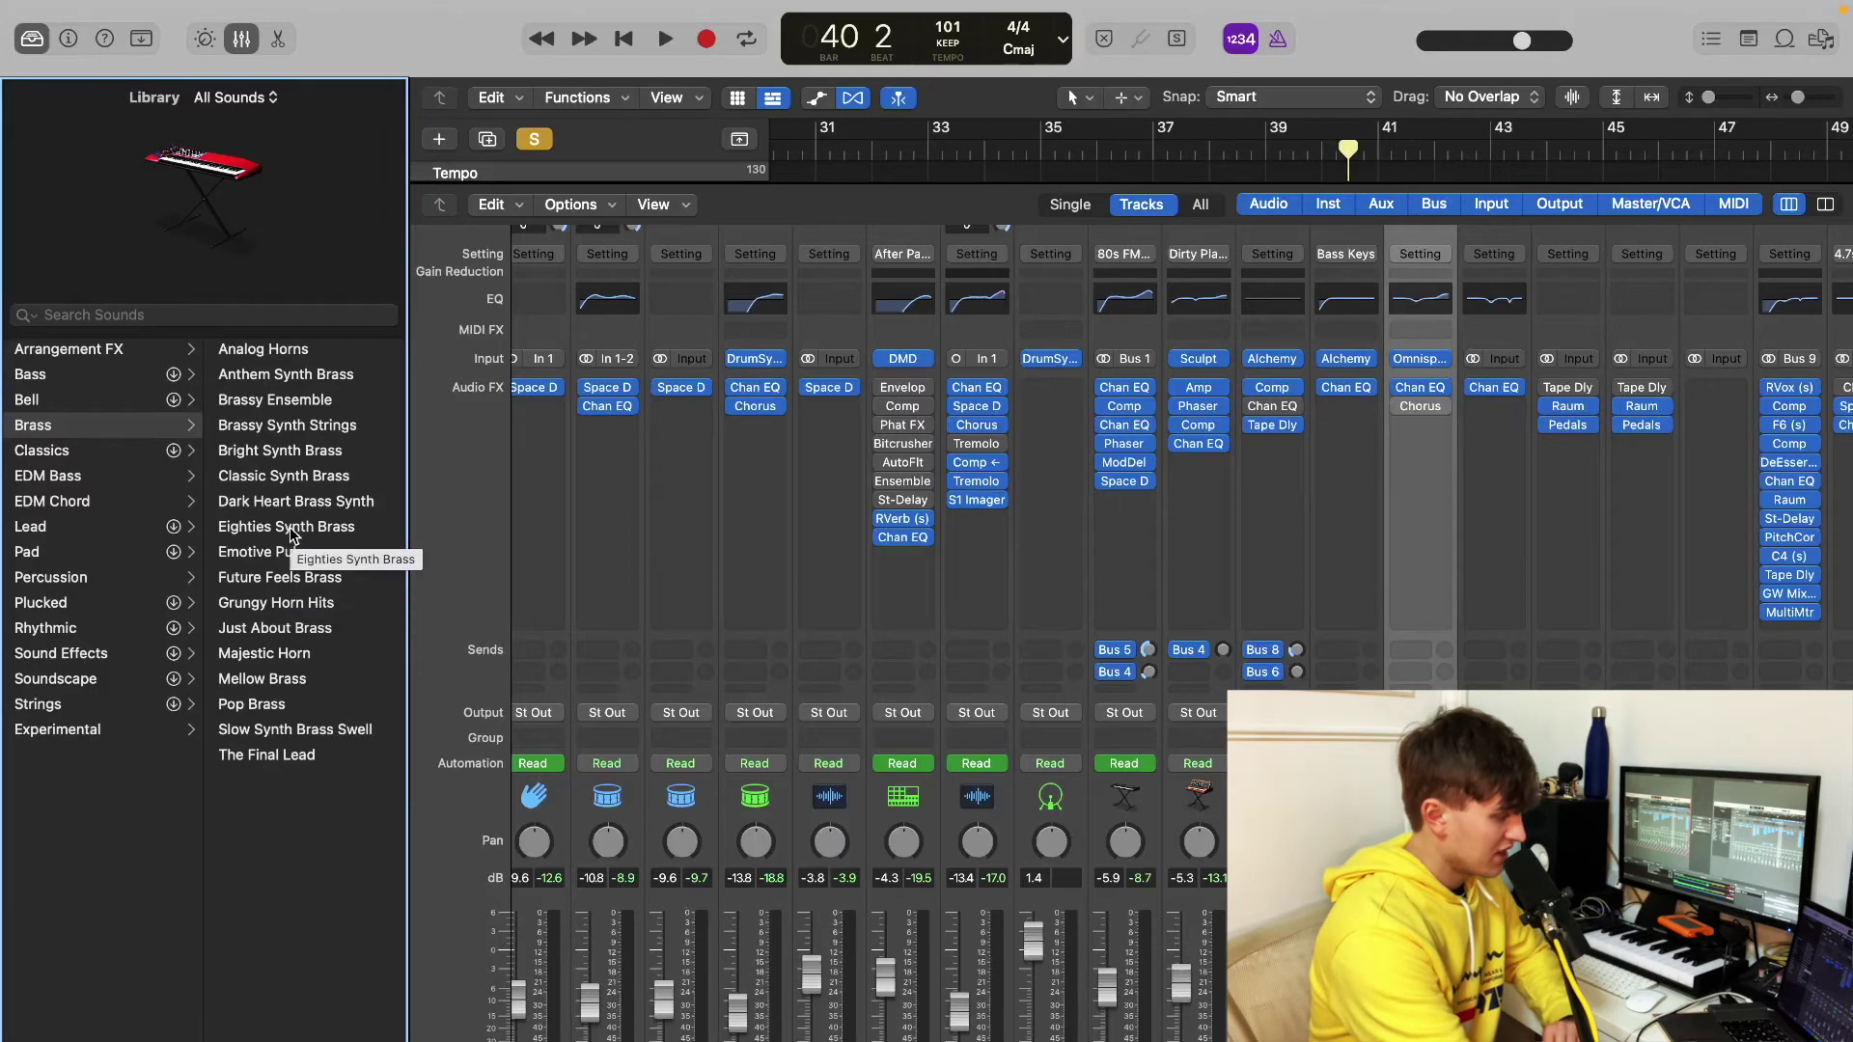
pyautogui.click(242, 39)
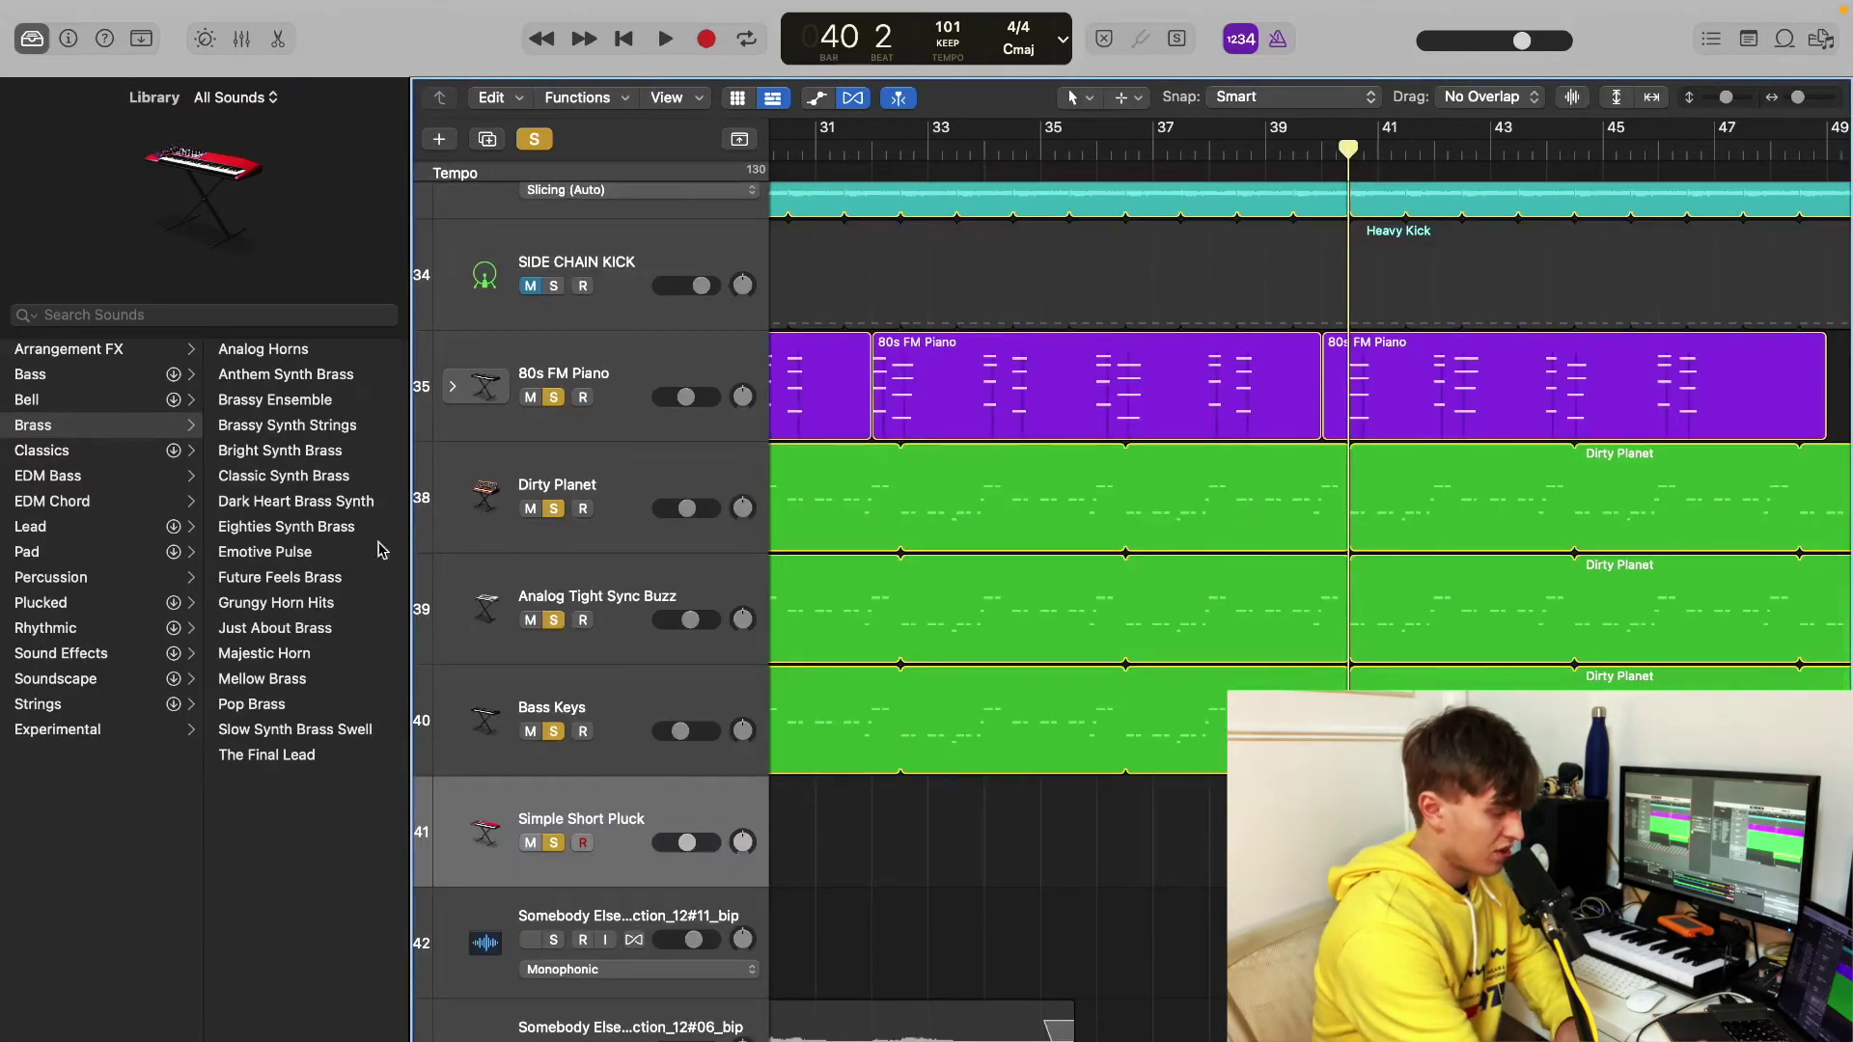
pyautogui.press('space')
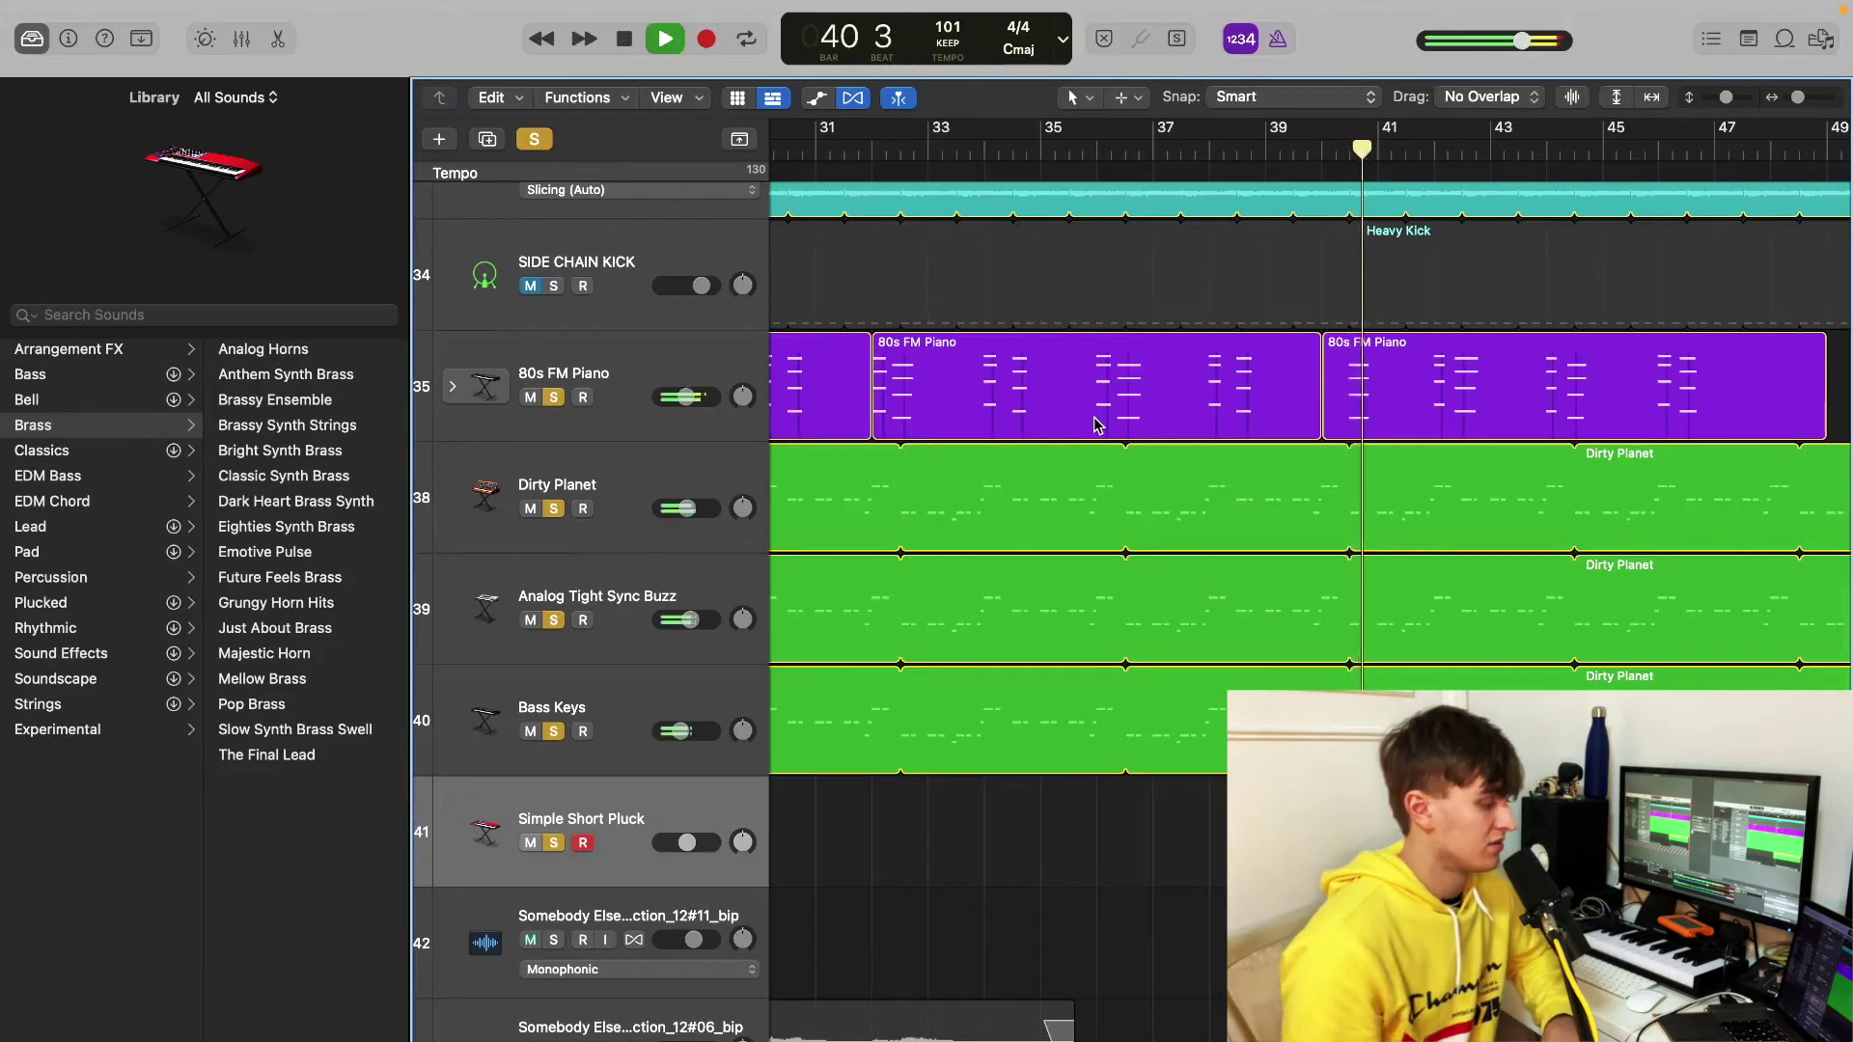
# Step: Clear all solos, solo Simple Short Pluck, and listen to it until bar 44
pyautogui.press('space')
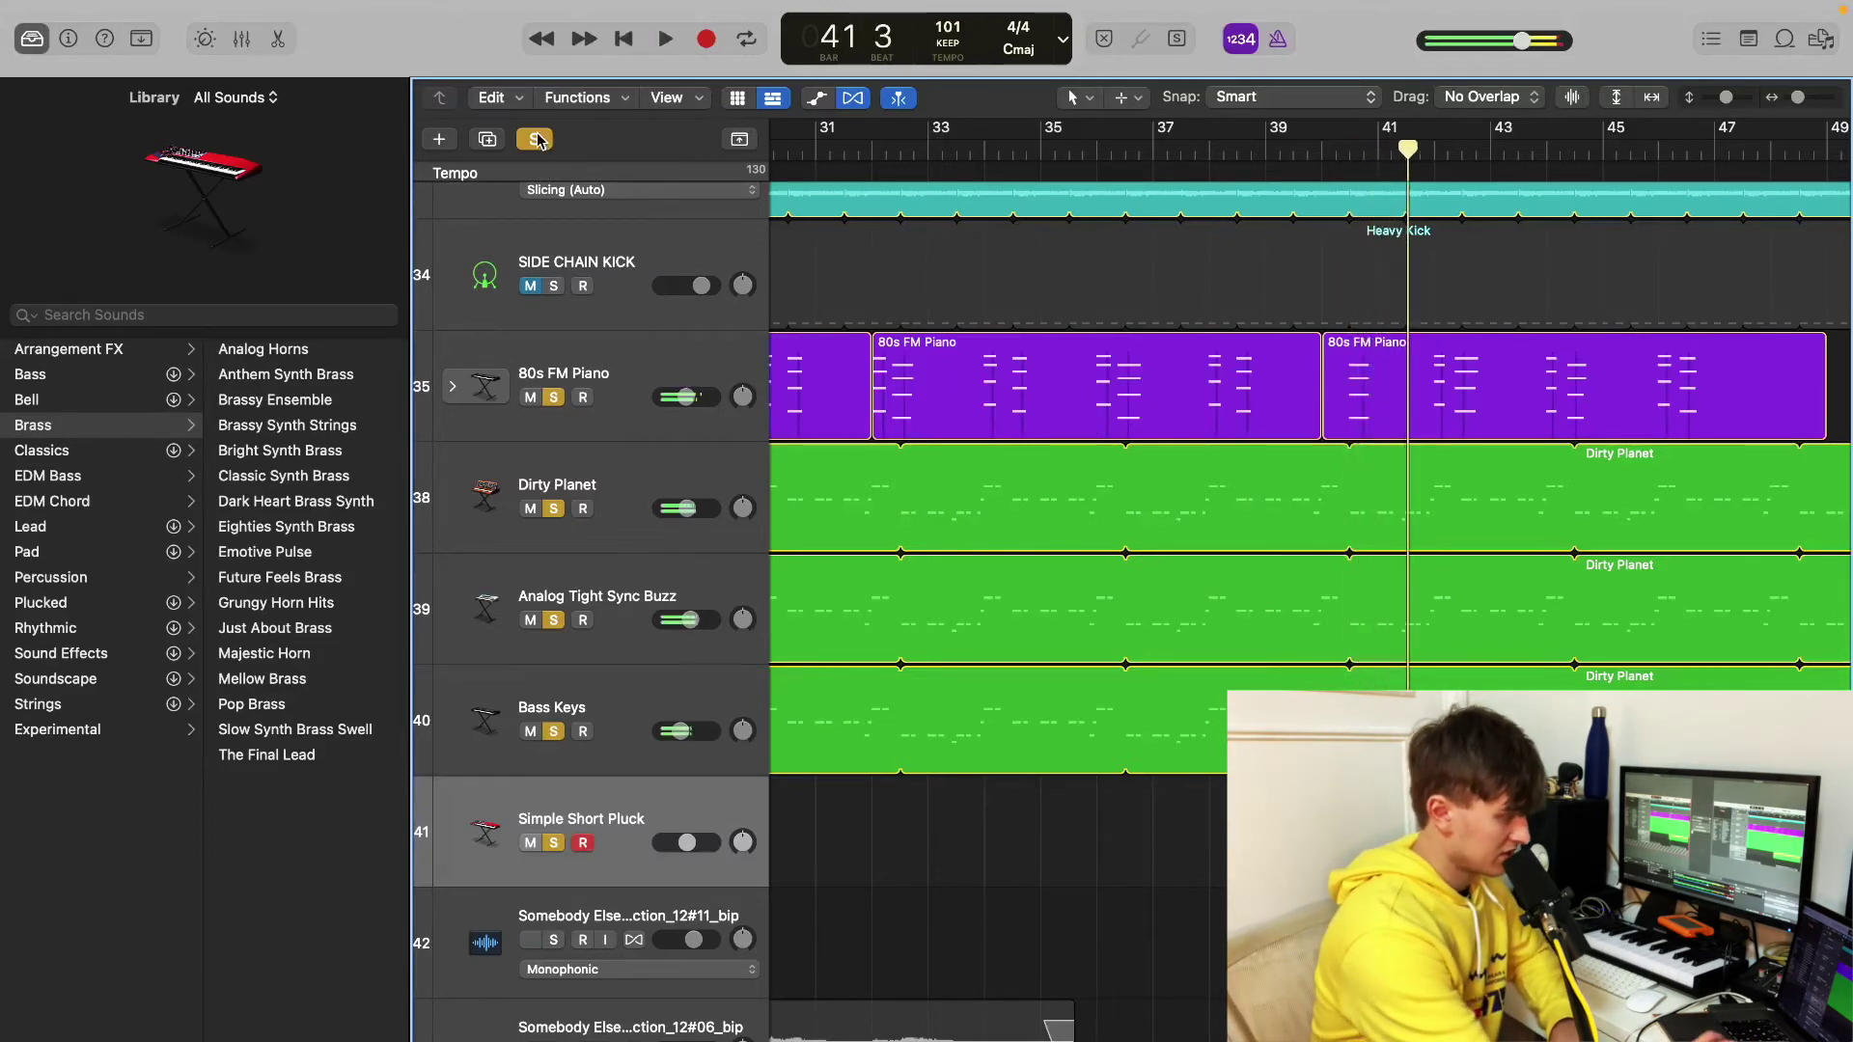
pyautogui.click(537, 140)
pyautogui.click(553, 847)
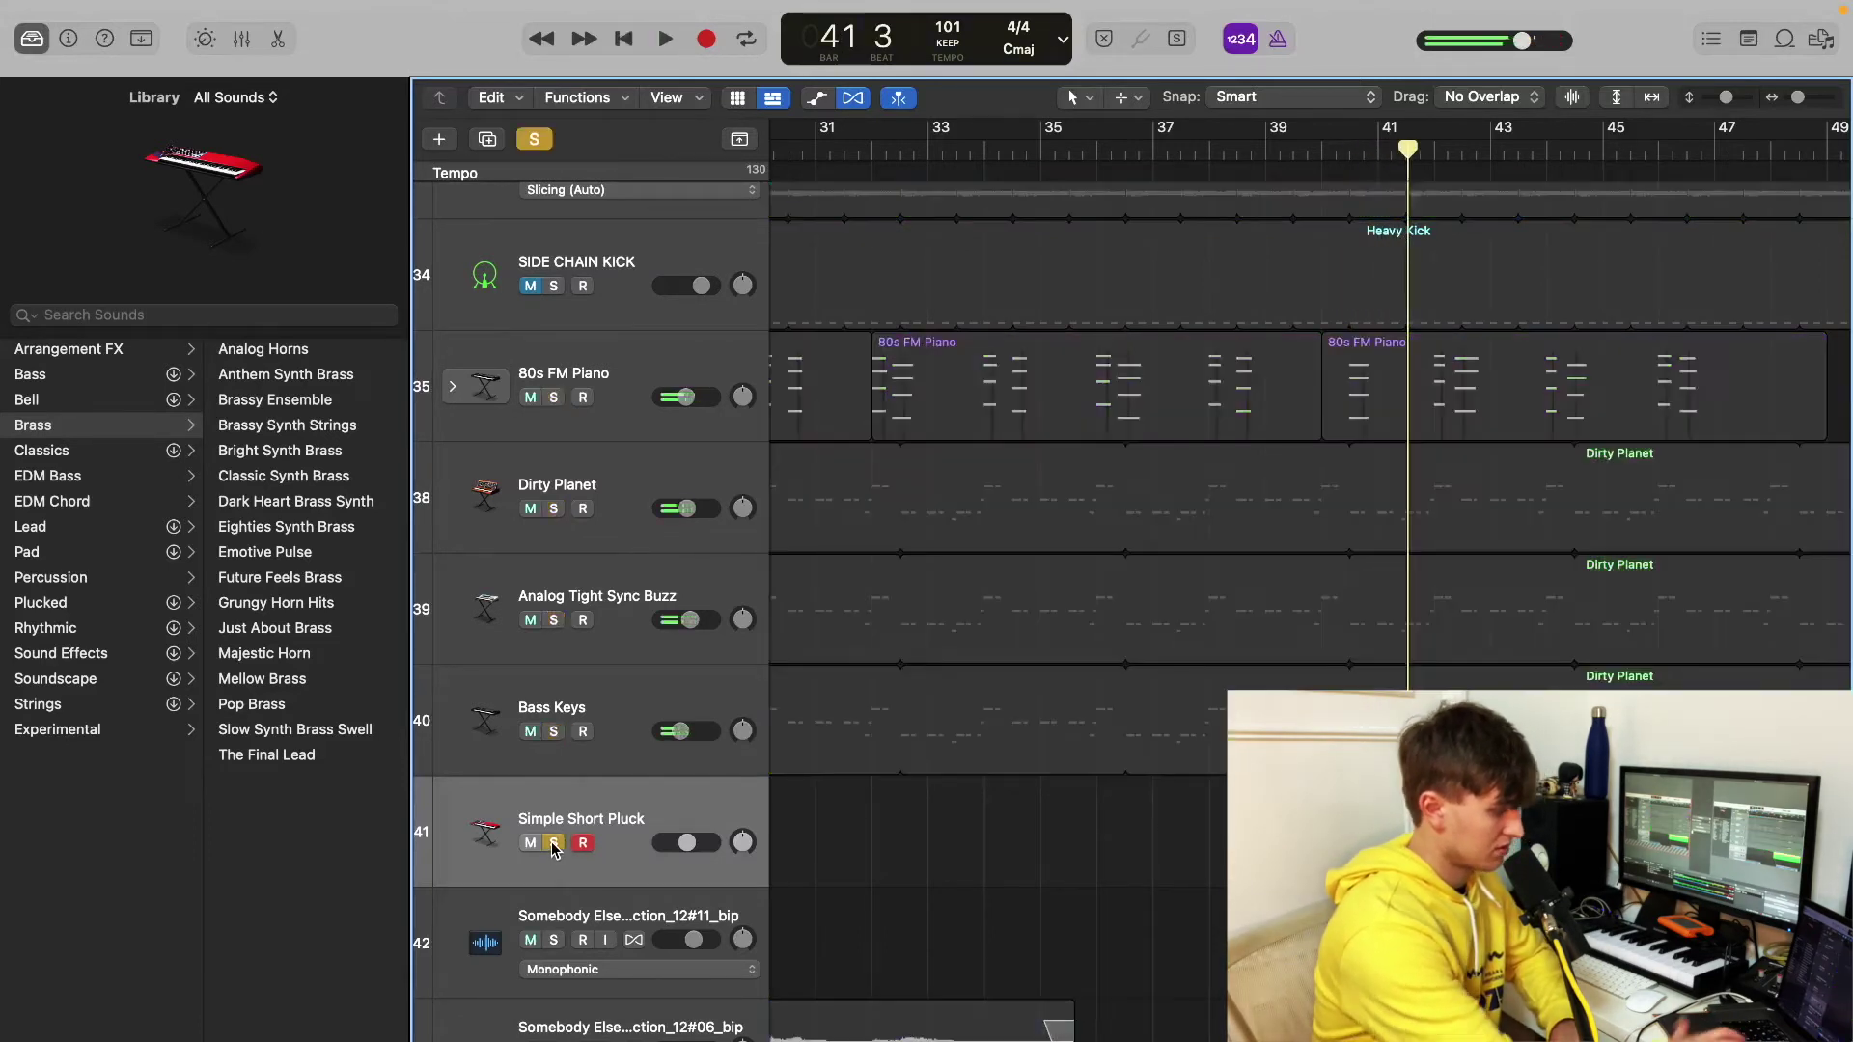
pyautogui.press('space')
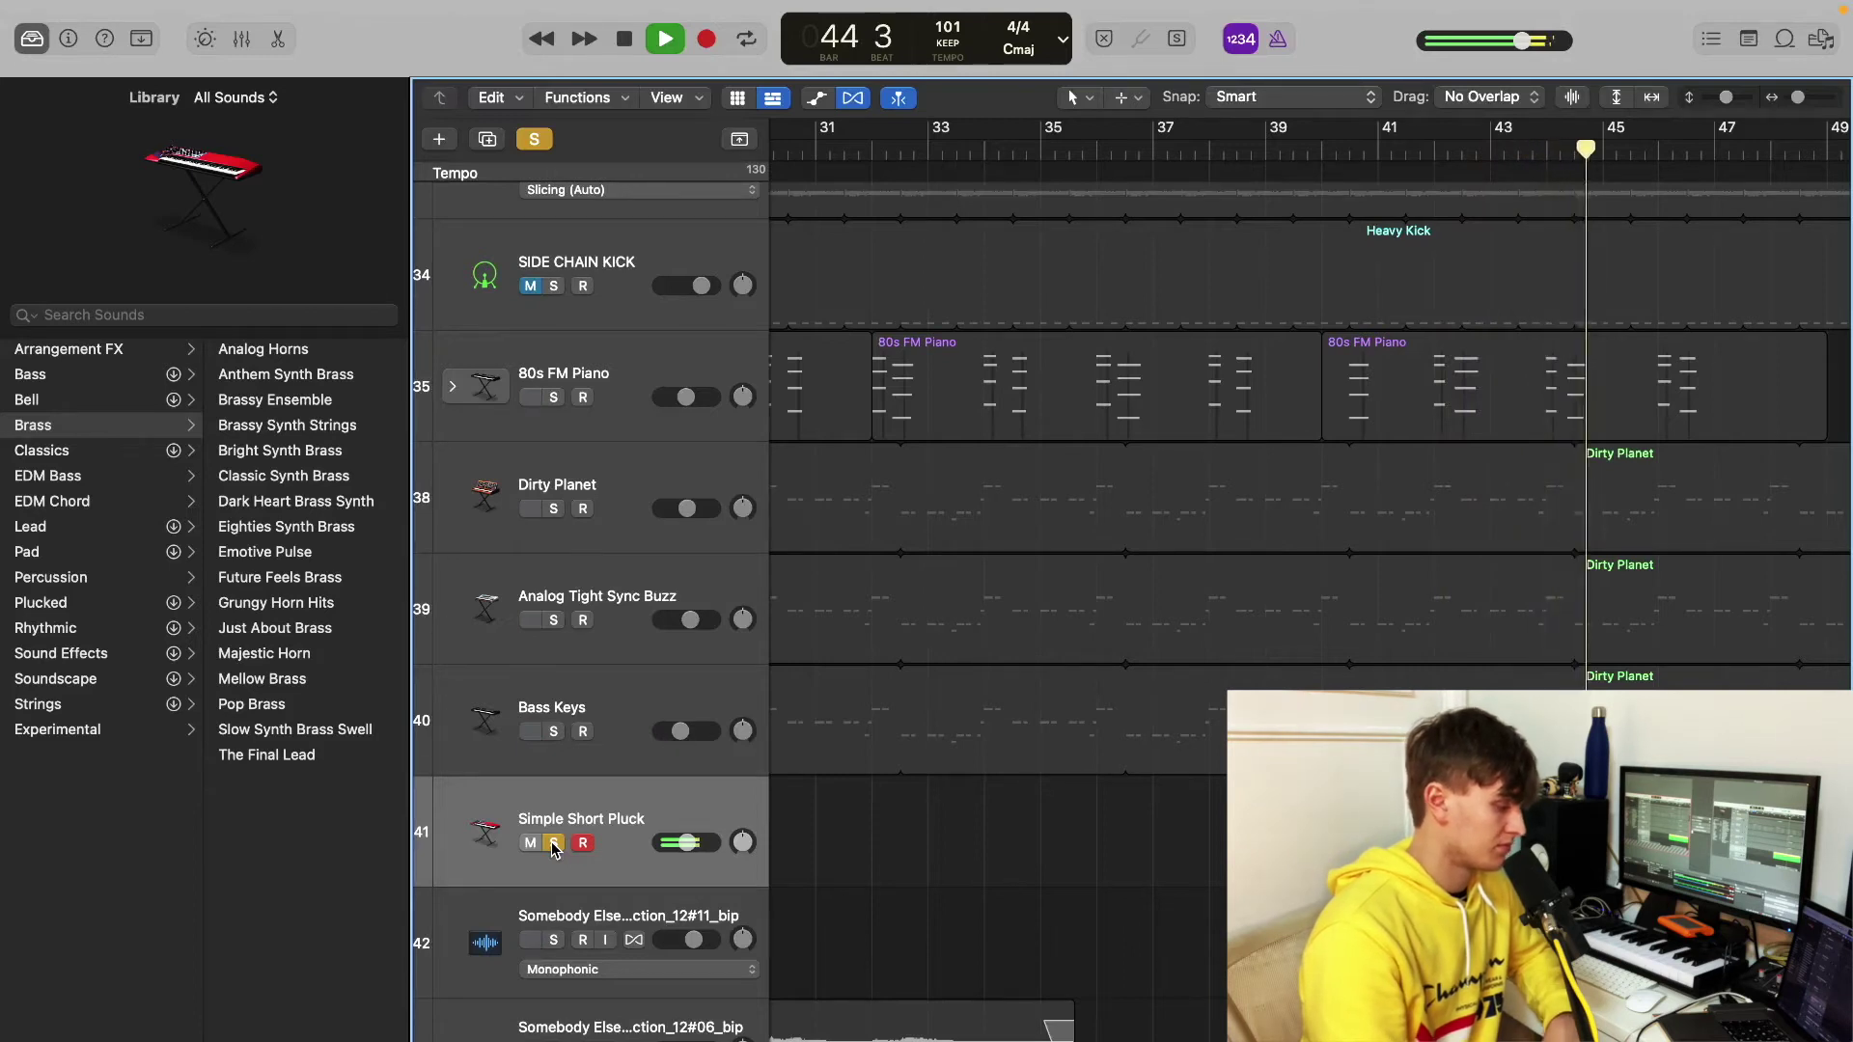
pyautogui.press('space')
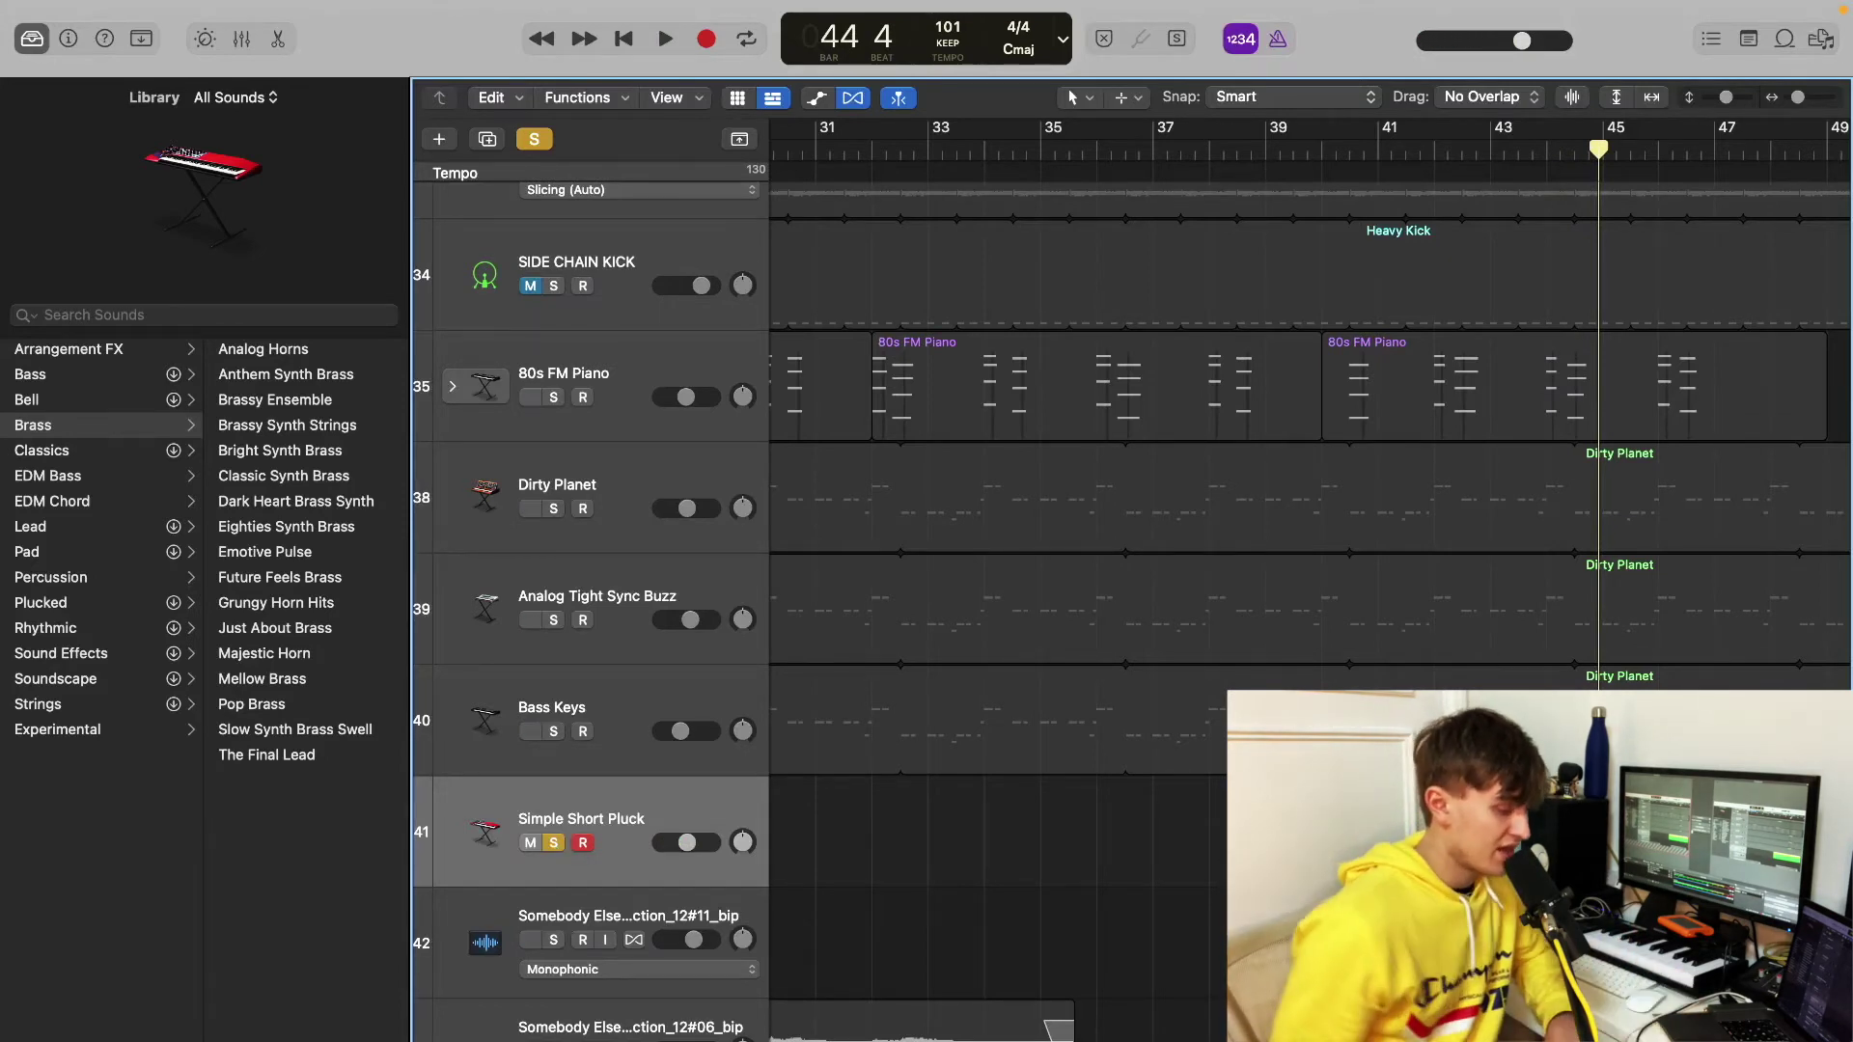
pyautogui.press('super+Left')
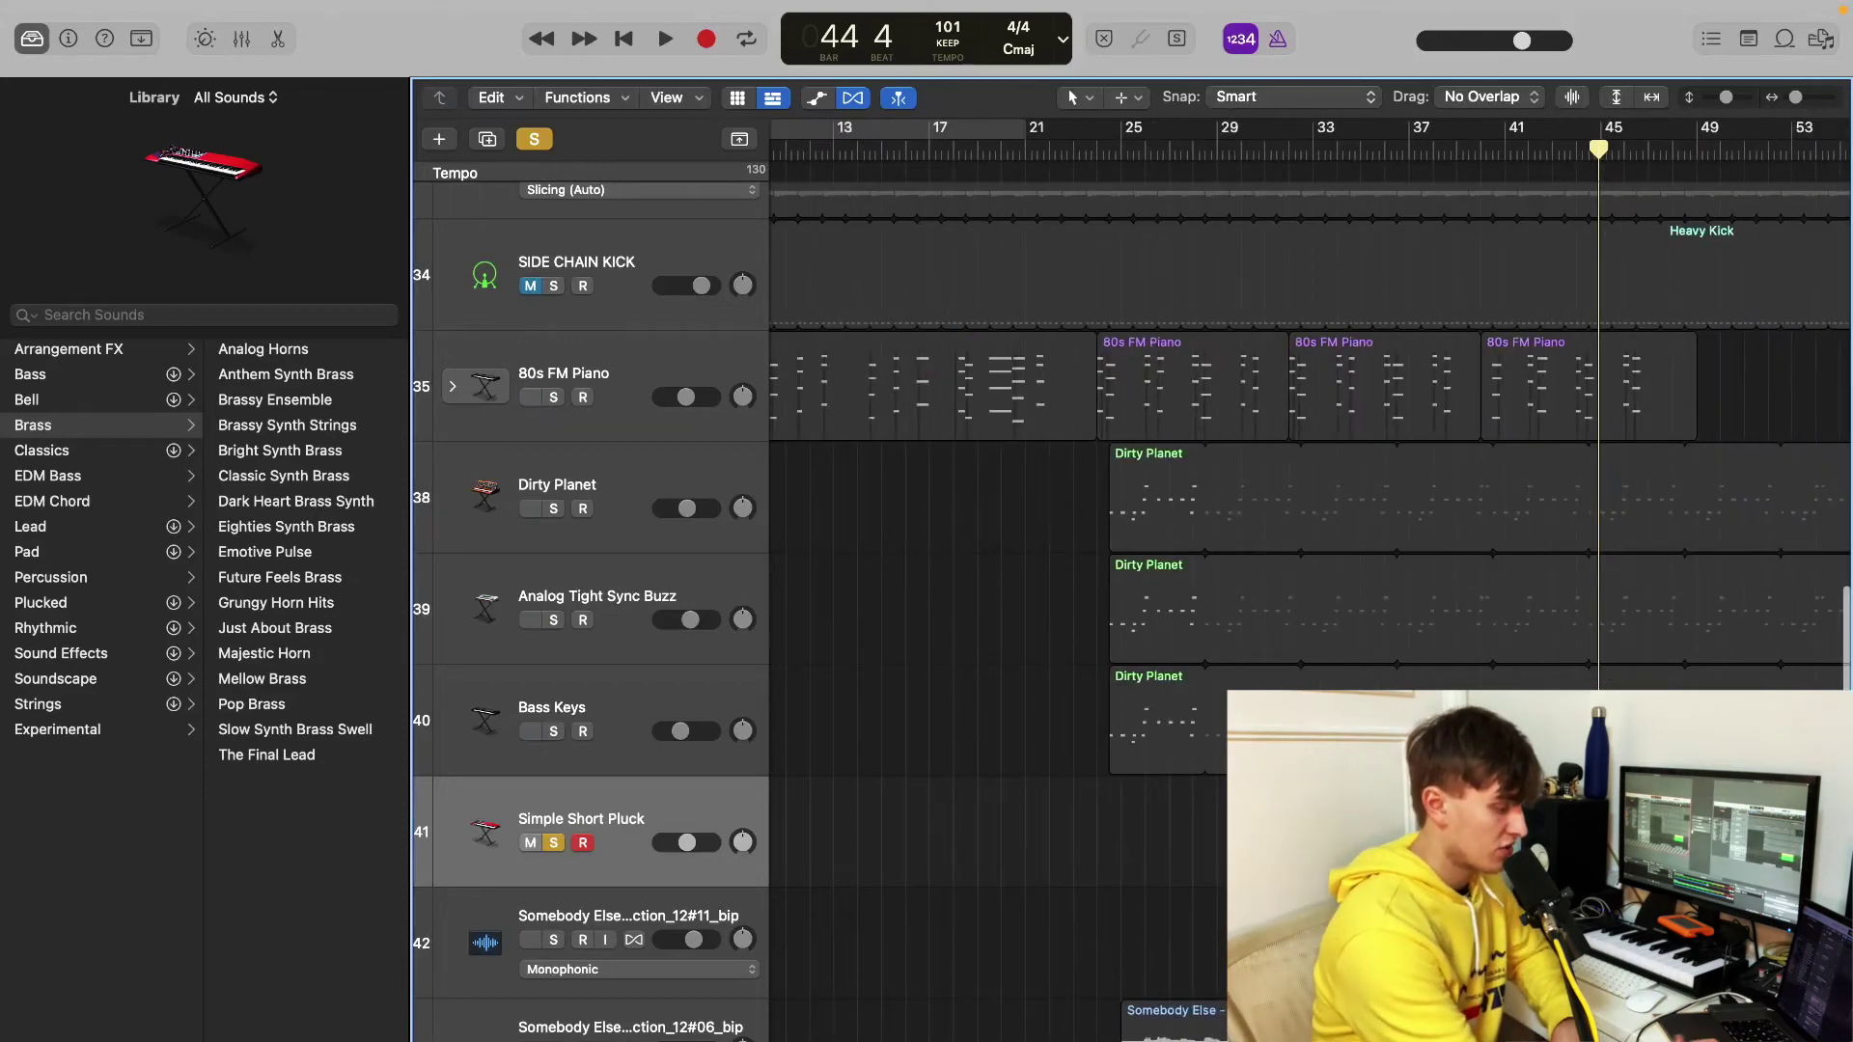
pyautogui.press('super+Up')
pyautogui.press('super+Up')
# Step: Solo tracks 42–44 without the pluck and play them from around bar 26
pyautogui.press('super+Left')
pyautogui.press('super+Left')
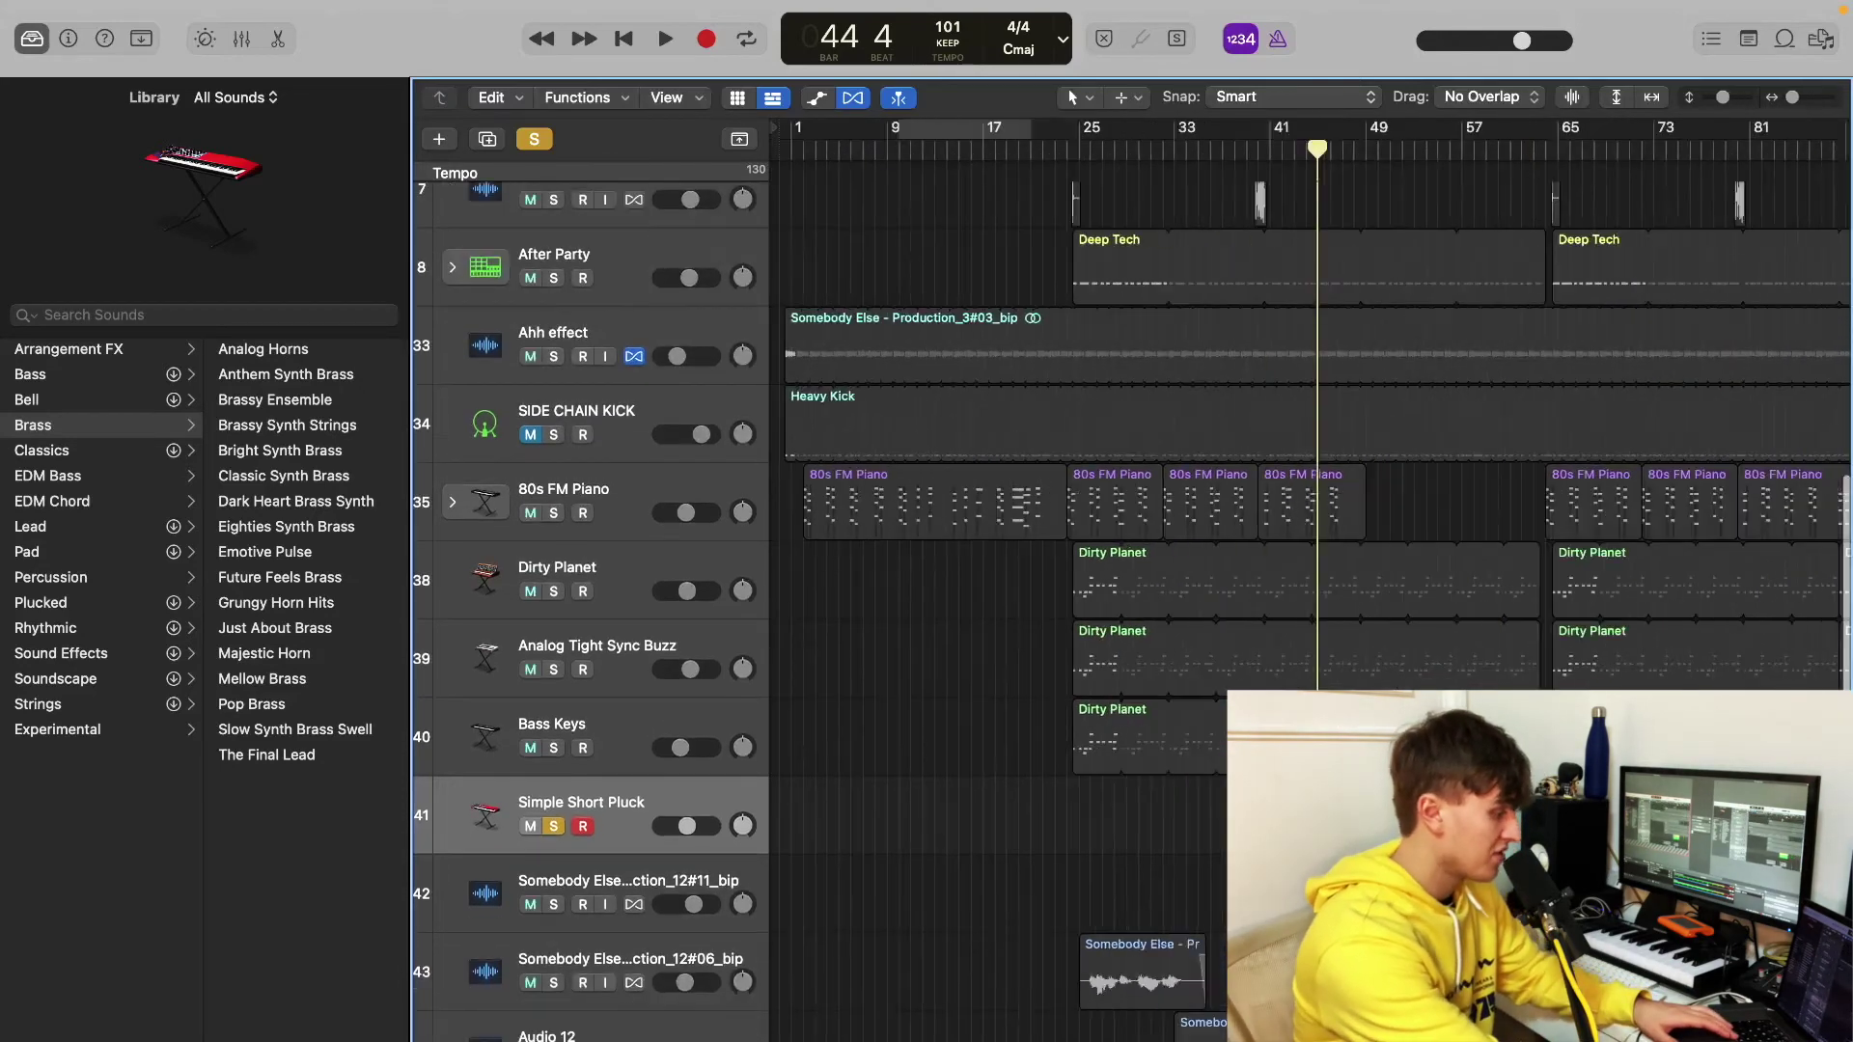
pyautogui.moveTo(563, 895); pyautogui.dragTo(553, 1011)
pyautogui.click(553, 819)
pyautogui.moveTo(951, 151); pyautogui.dragTo(938, 150)
pyautogui.press('space')
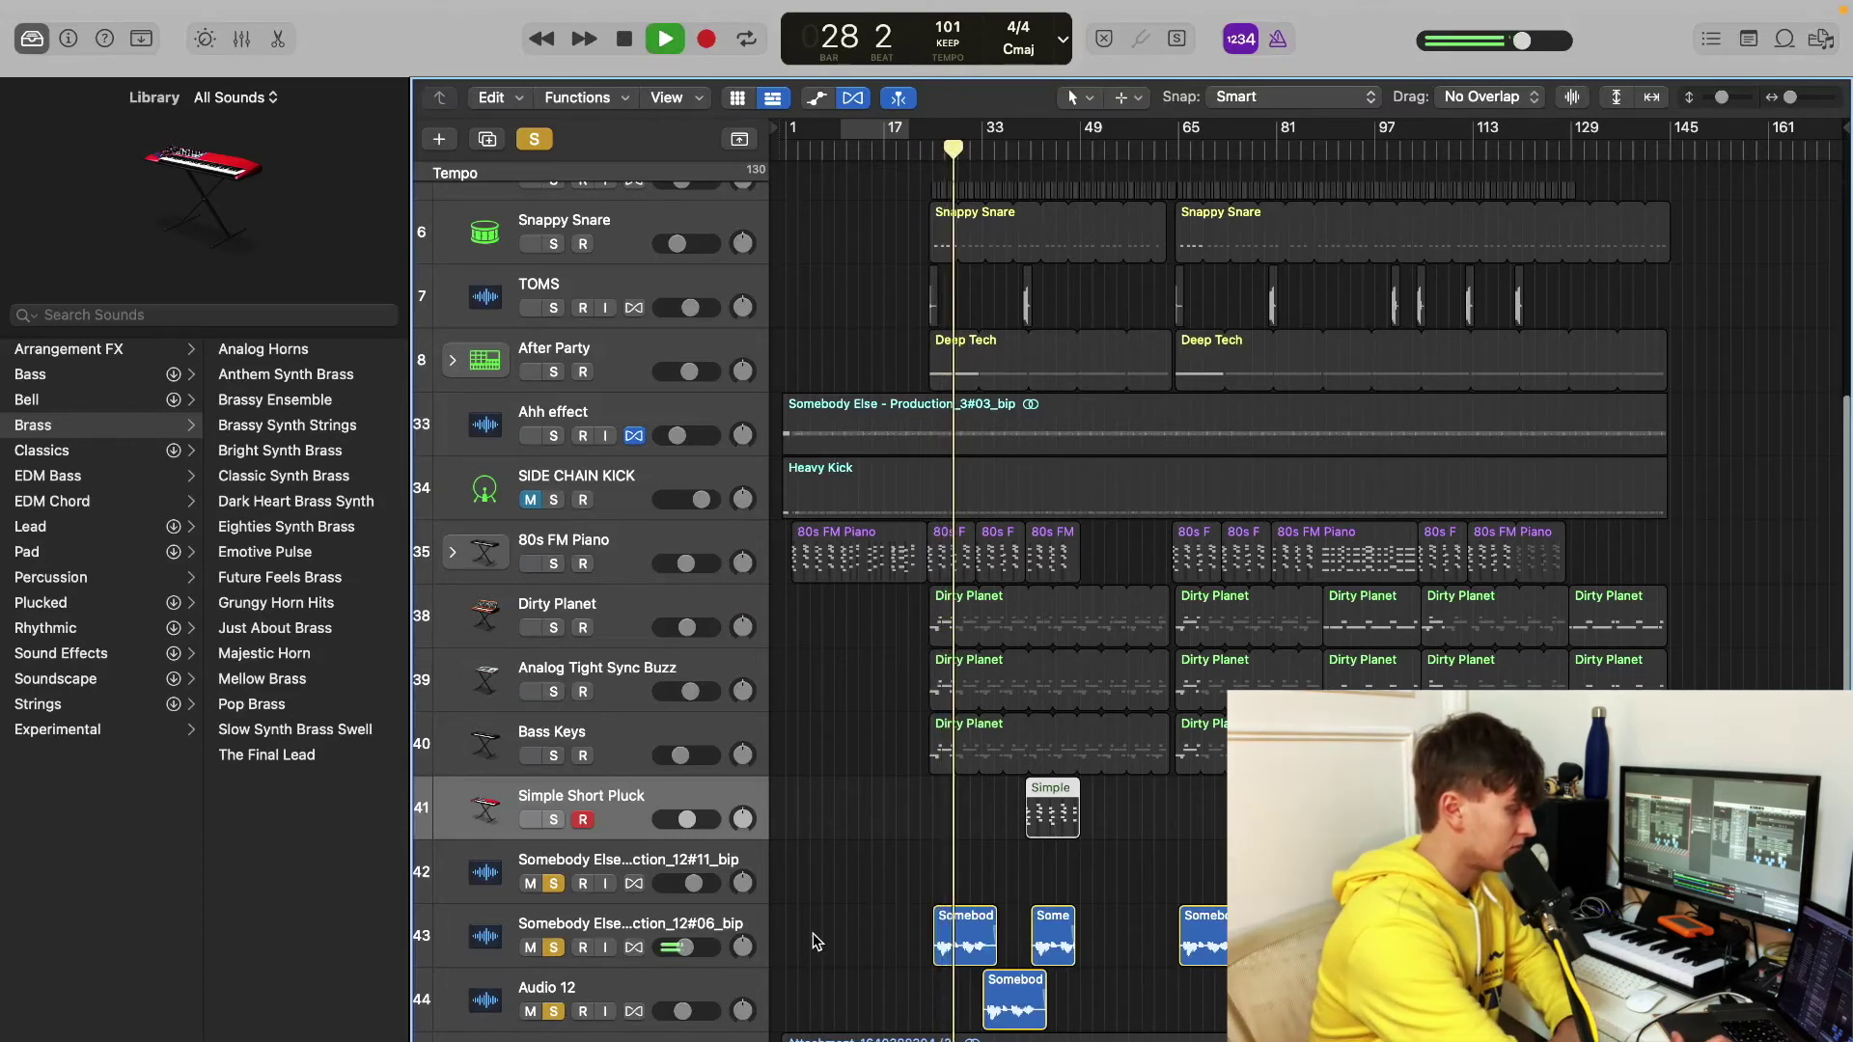
pyautogui.press('space')
# Step: Open the Pedalboard Happy Face Fuzz on track 43 in the Mixer
pyautogui.click(628, 931)
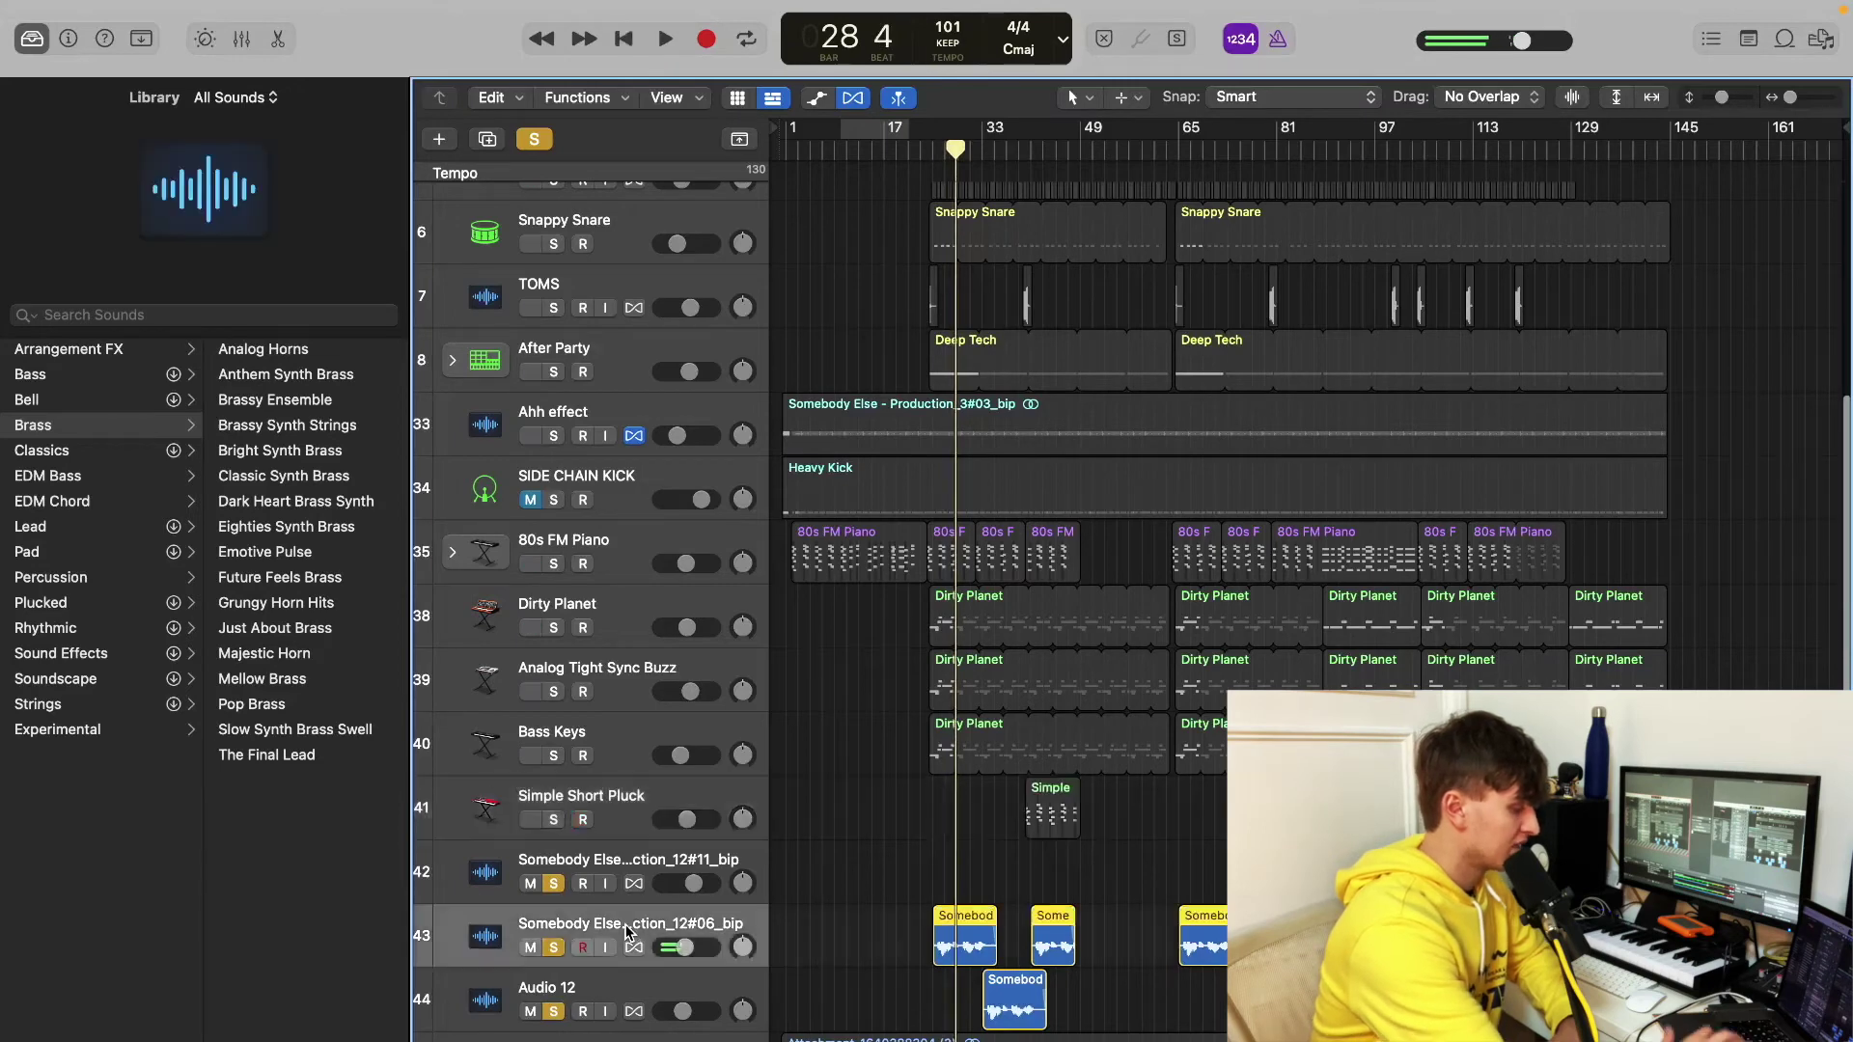
pyautogui.press('x')
pyautogui.hscroll(5, 1563, 517)
pyautogui.click(1276, 429)
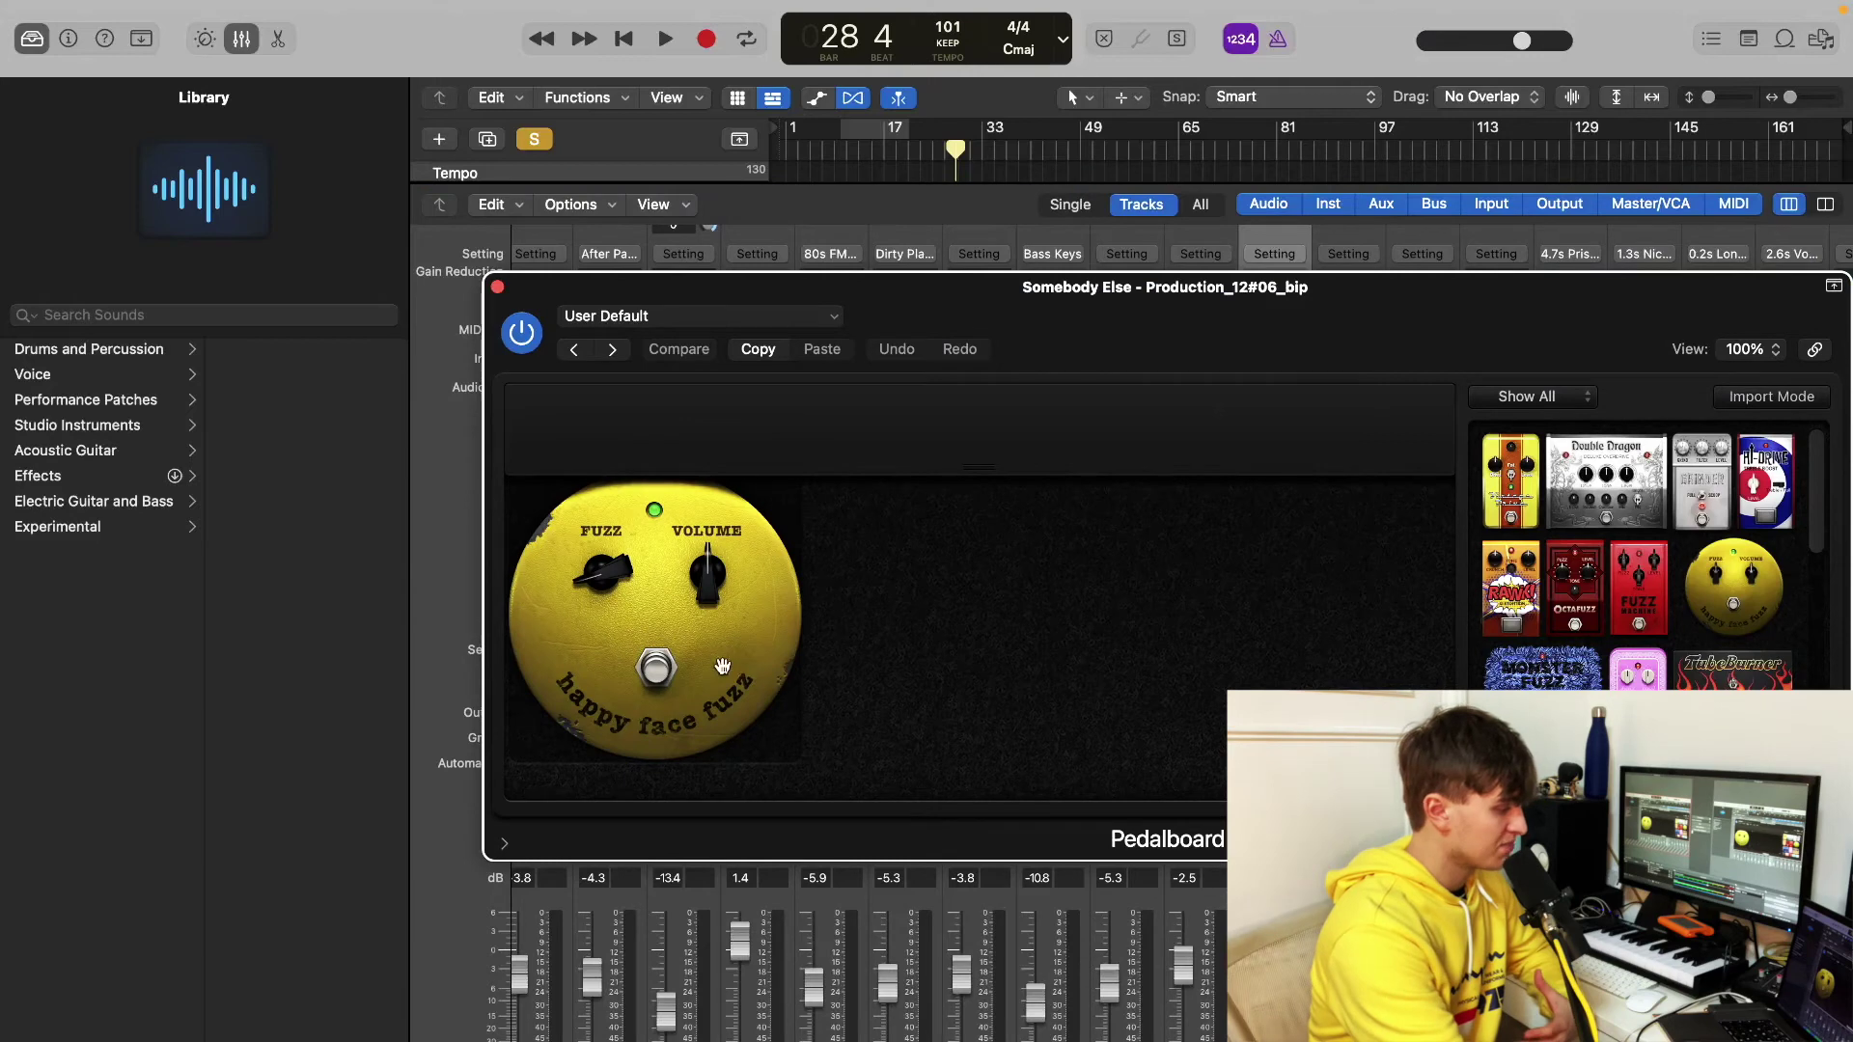
# Step: Close the Pedalboard, inspect track 43's Raum reverb, and resume playback
pyautogui.click(498, 288)
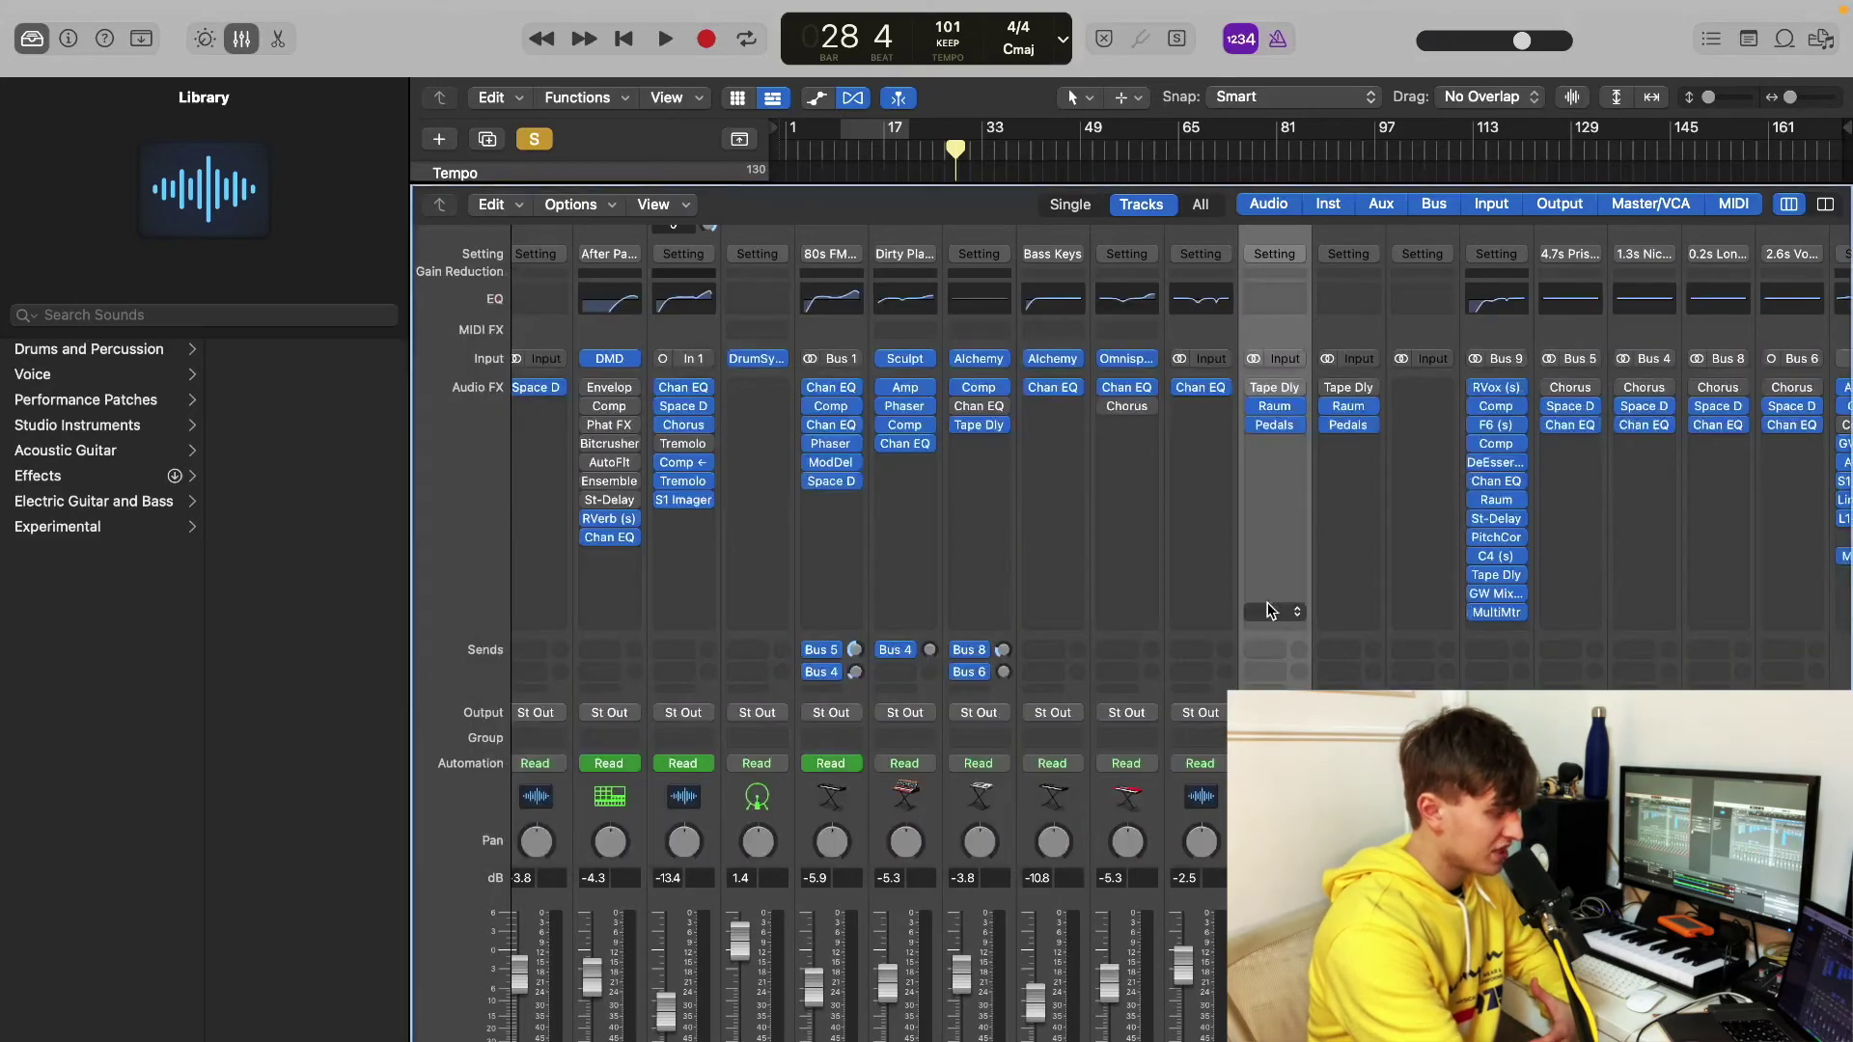
pyautogui.click(1273, 408)
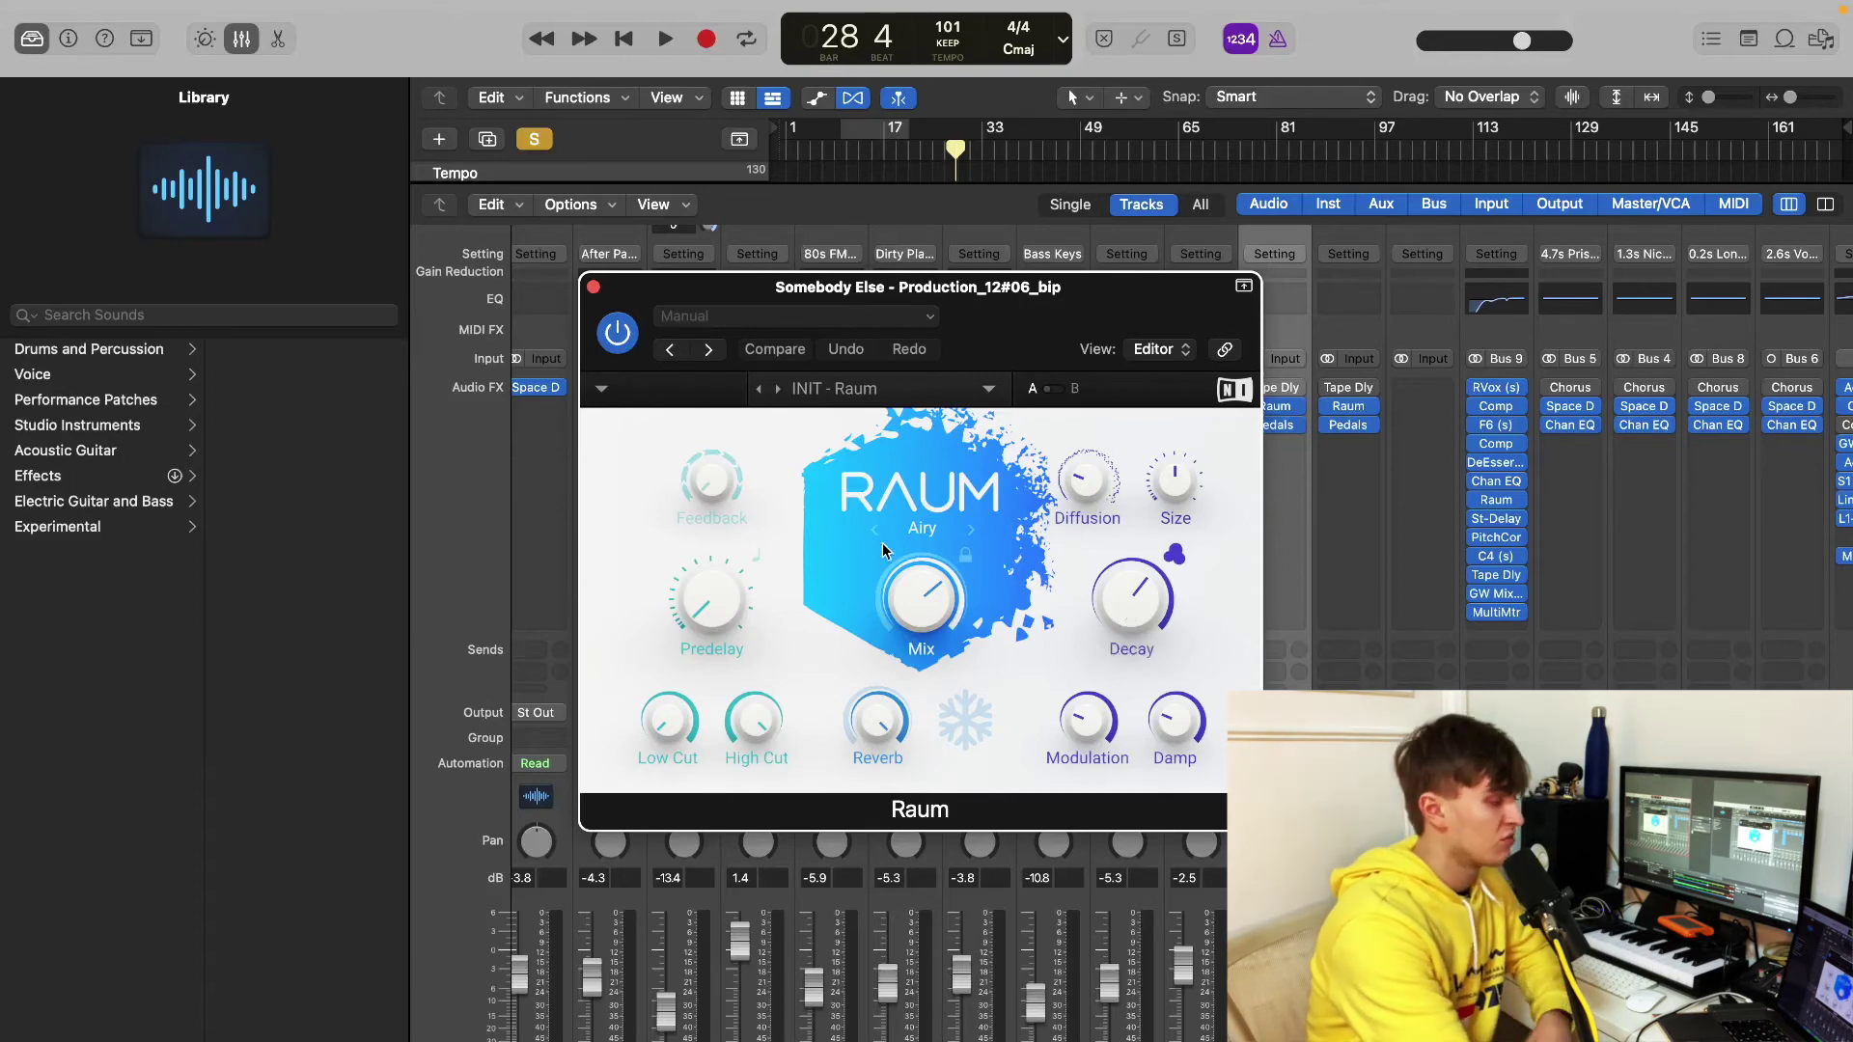
pyautogui.press('super+w')
pyautogui.press('space')
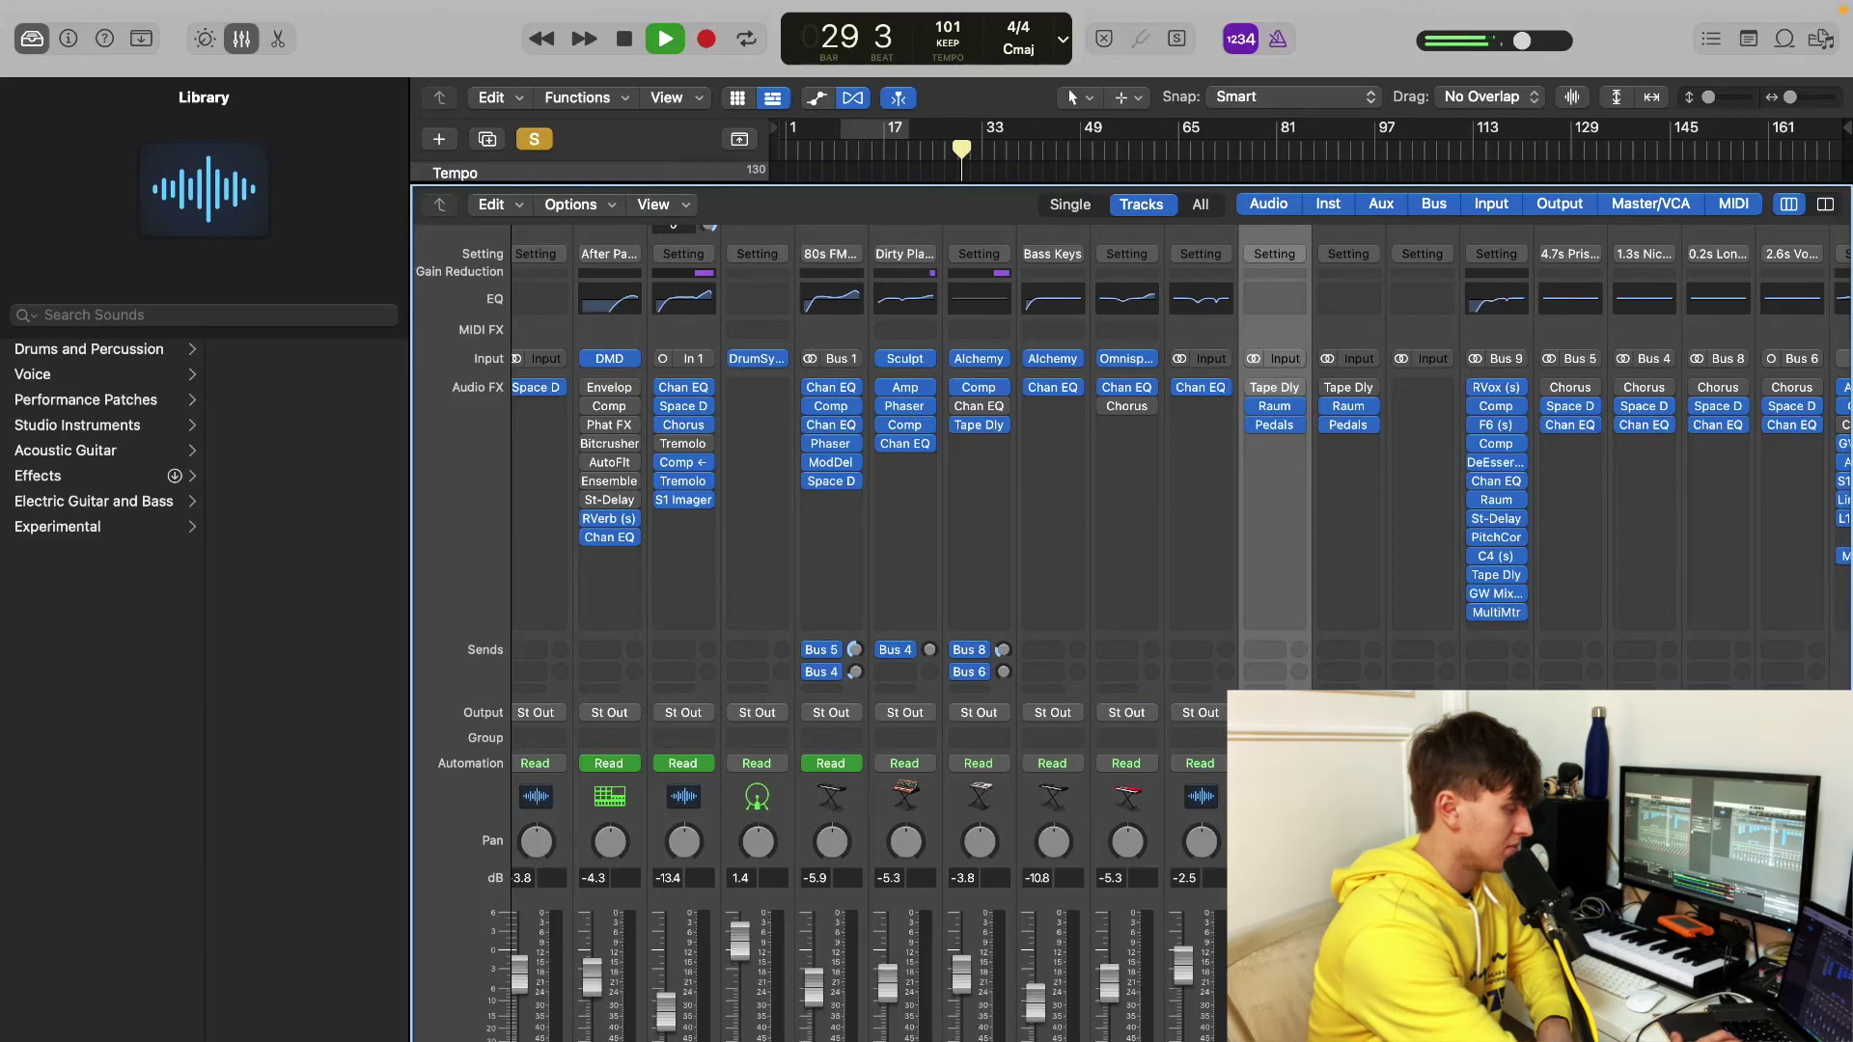
pyautogui.hscroll(3, 960, 632)
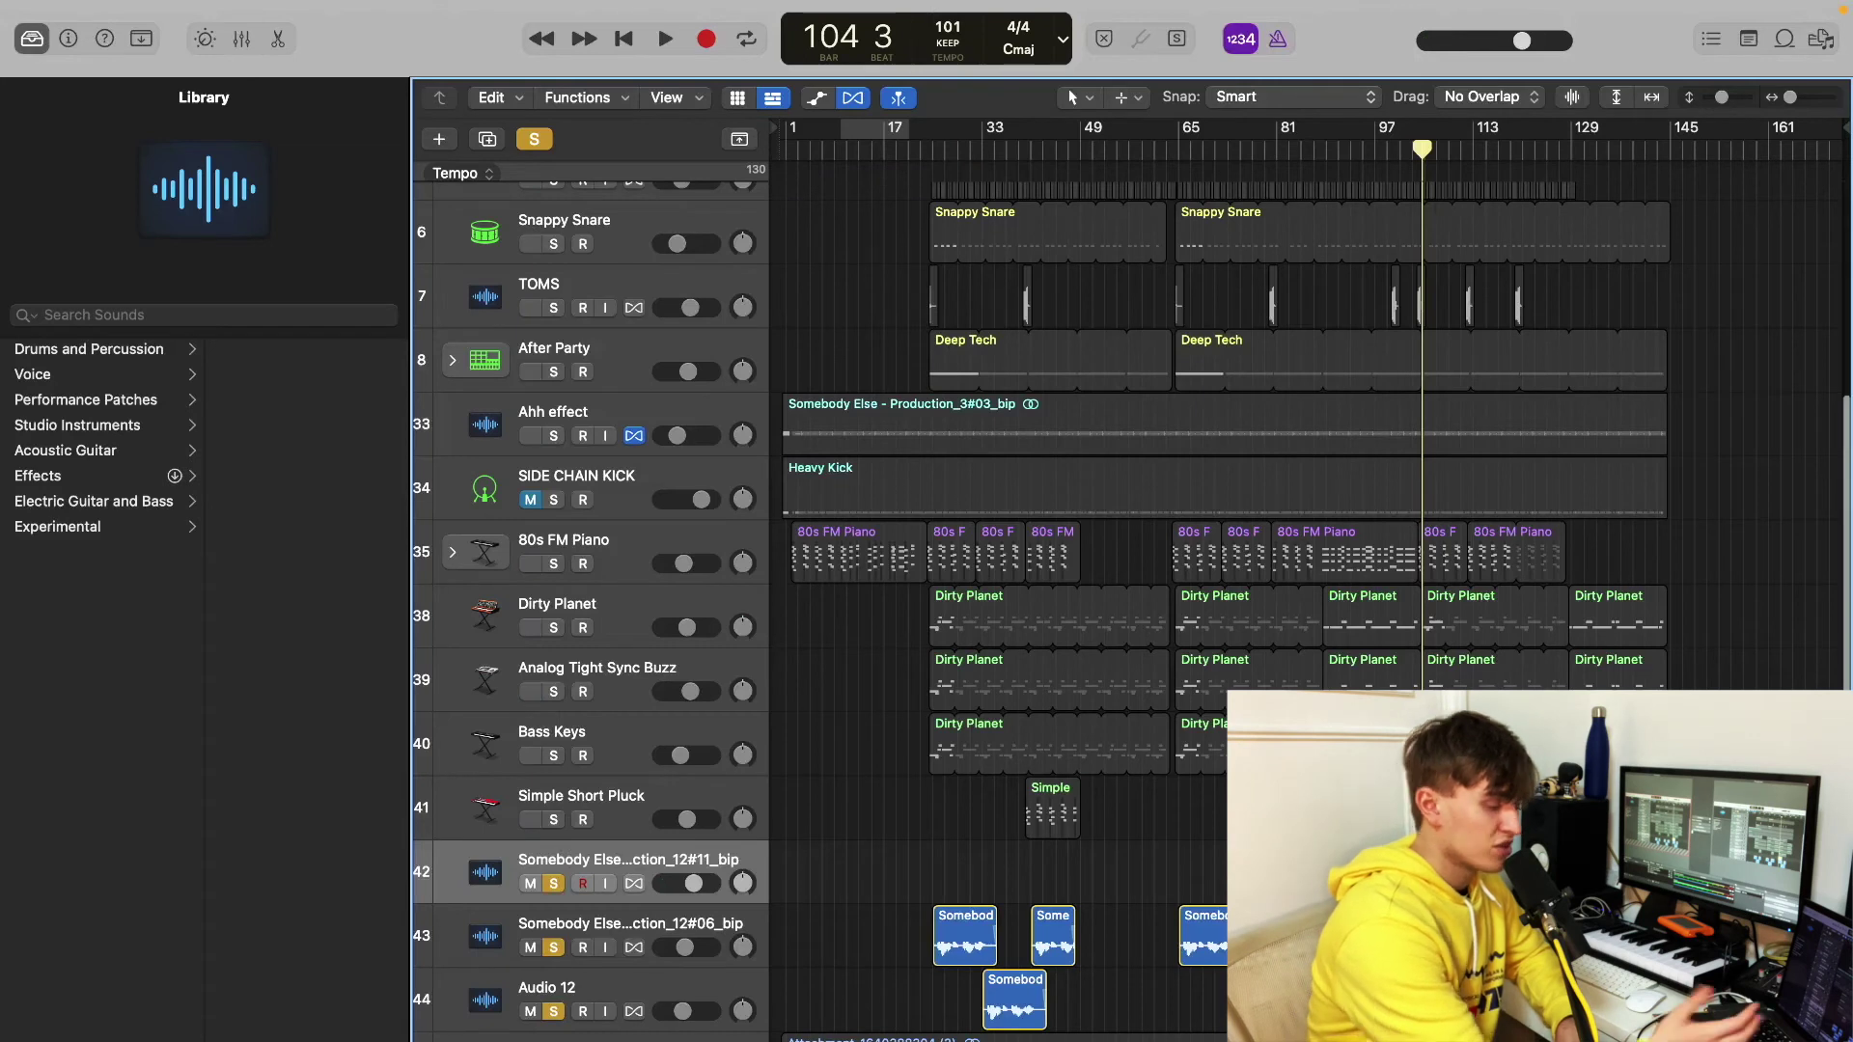
# Step: Play the soloed guitar tracks from bar 104 to bar 106
pyautogui.press('space')
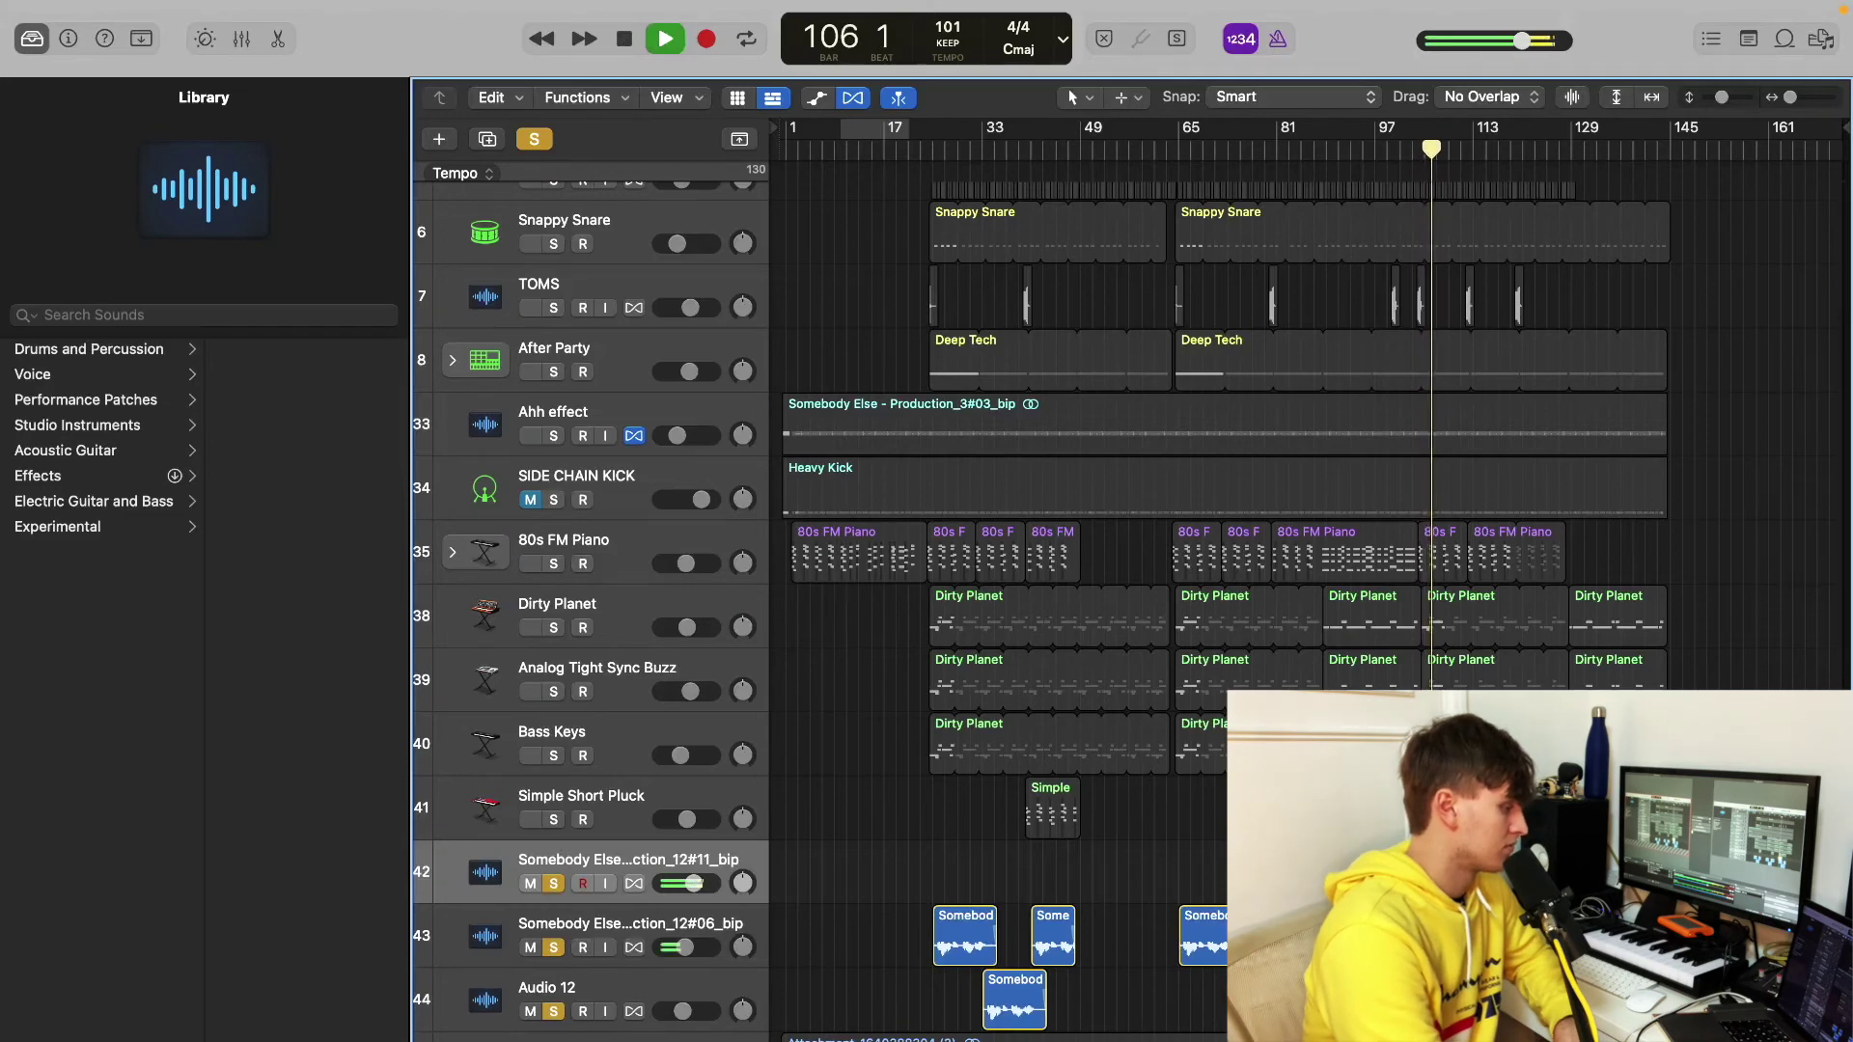
pyautogui.press('space')
# Step: Clear the solo and play the full mix from bar 24
pyautogui.click(553, 886)
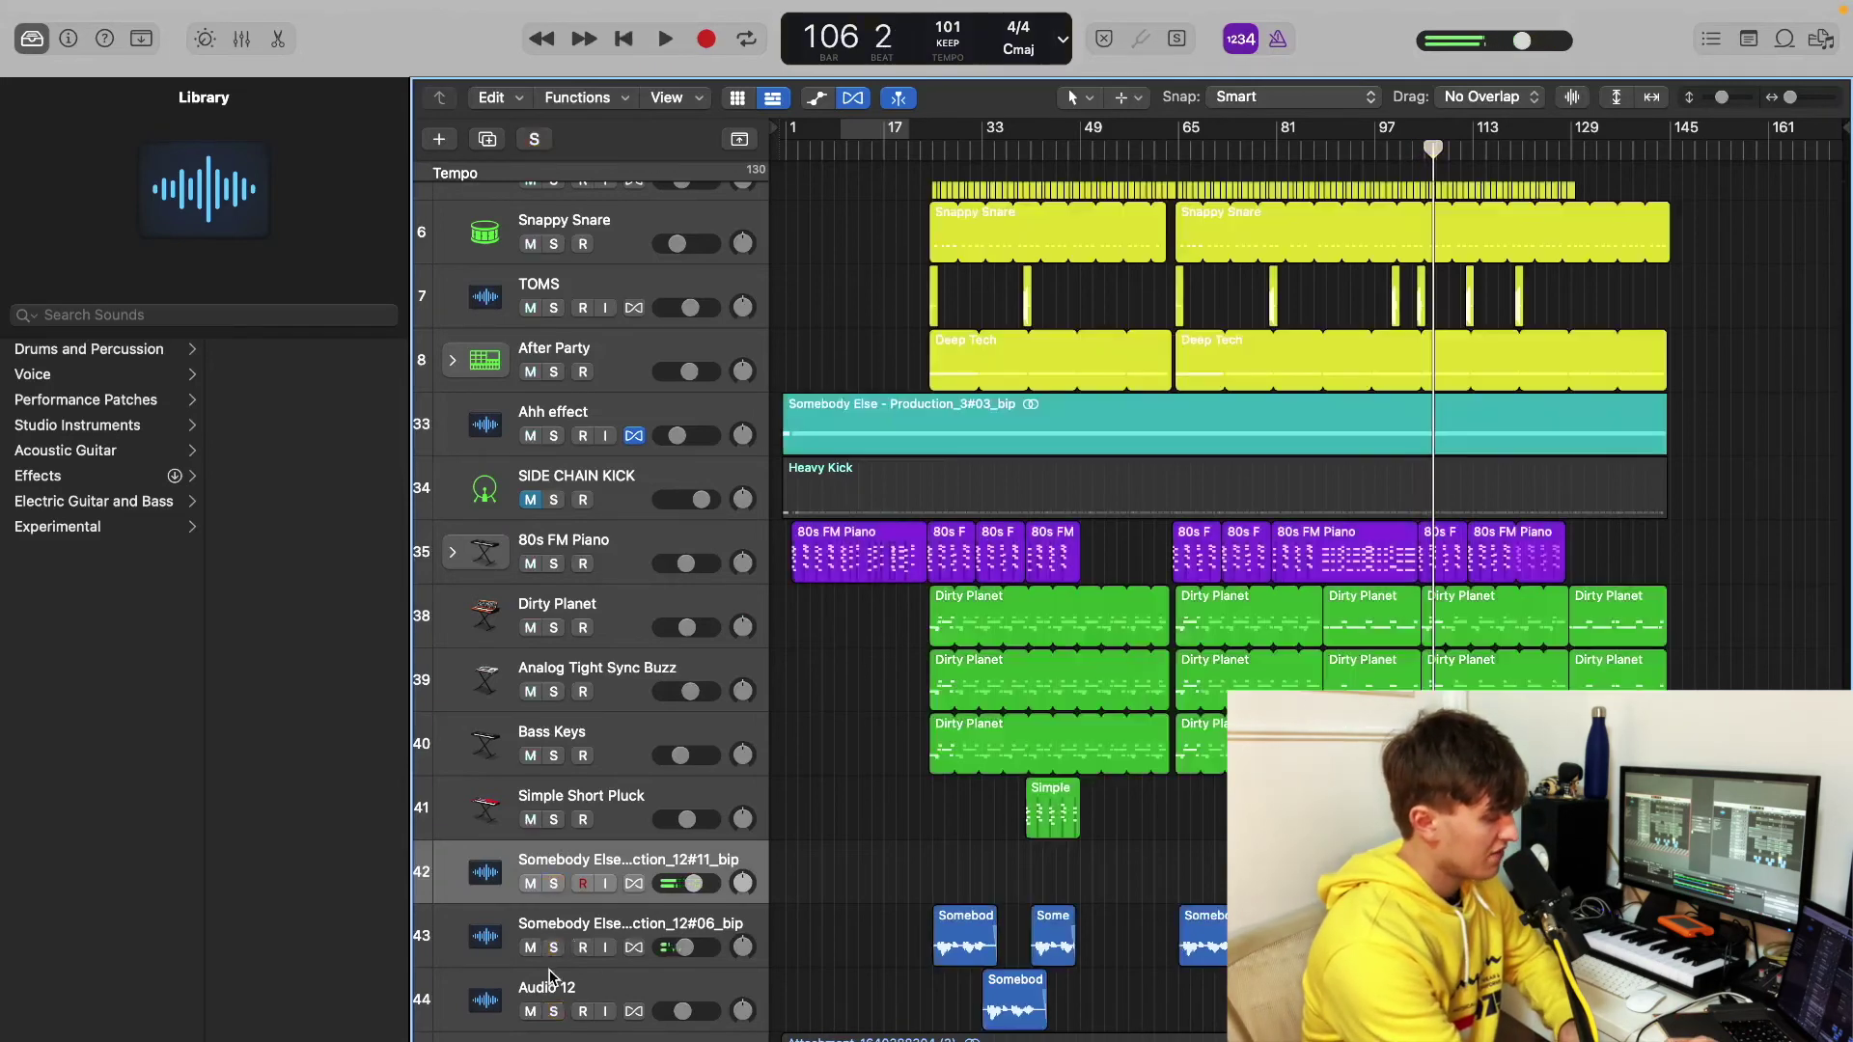
pyautogui.click(927, 150)
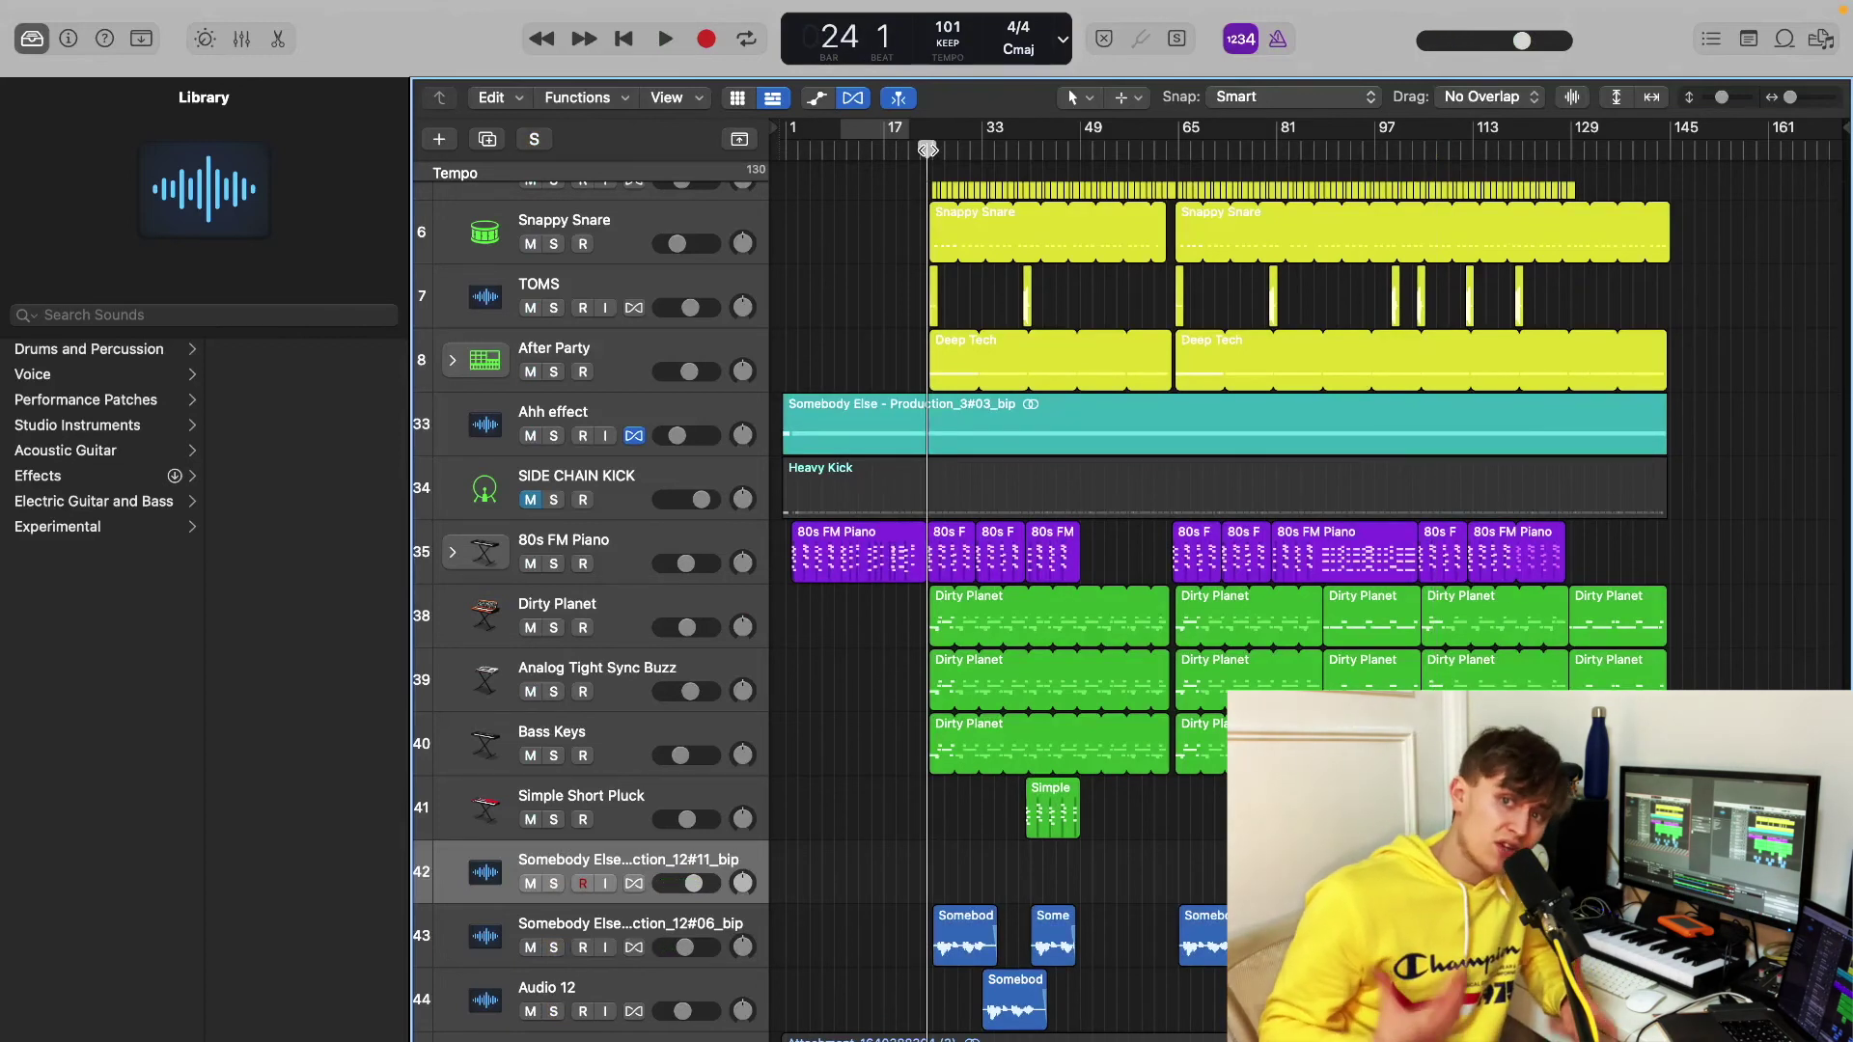
pyautogui.press('space')
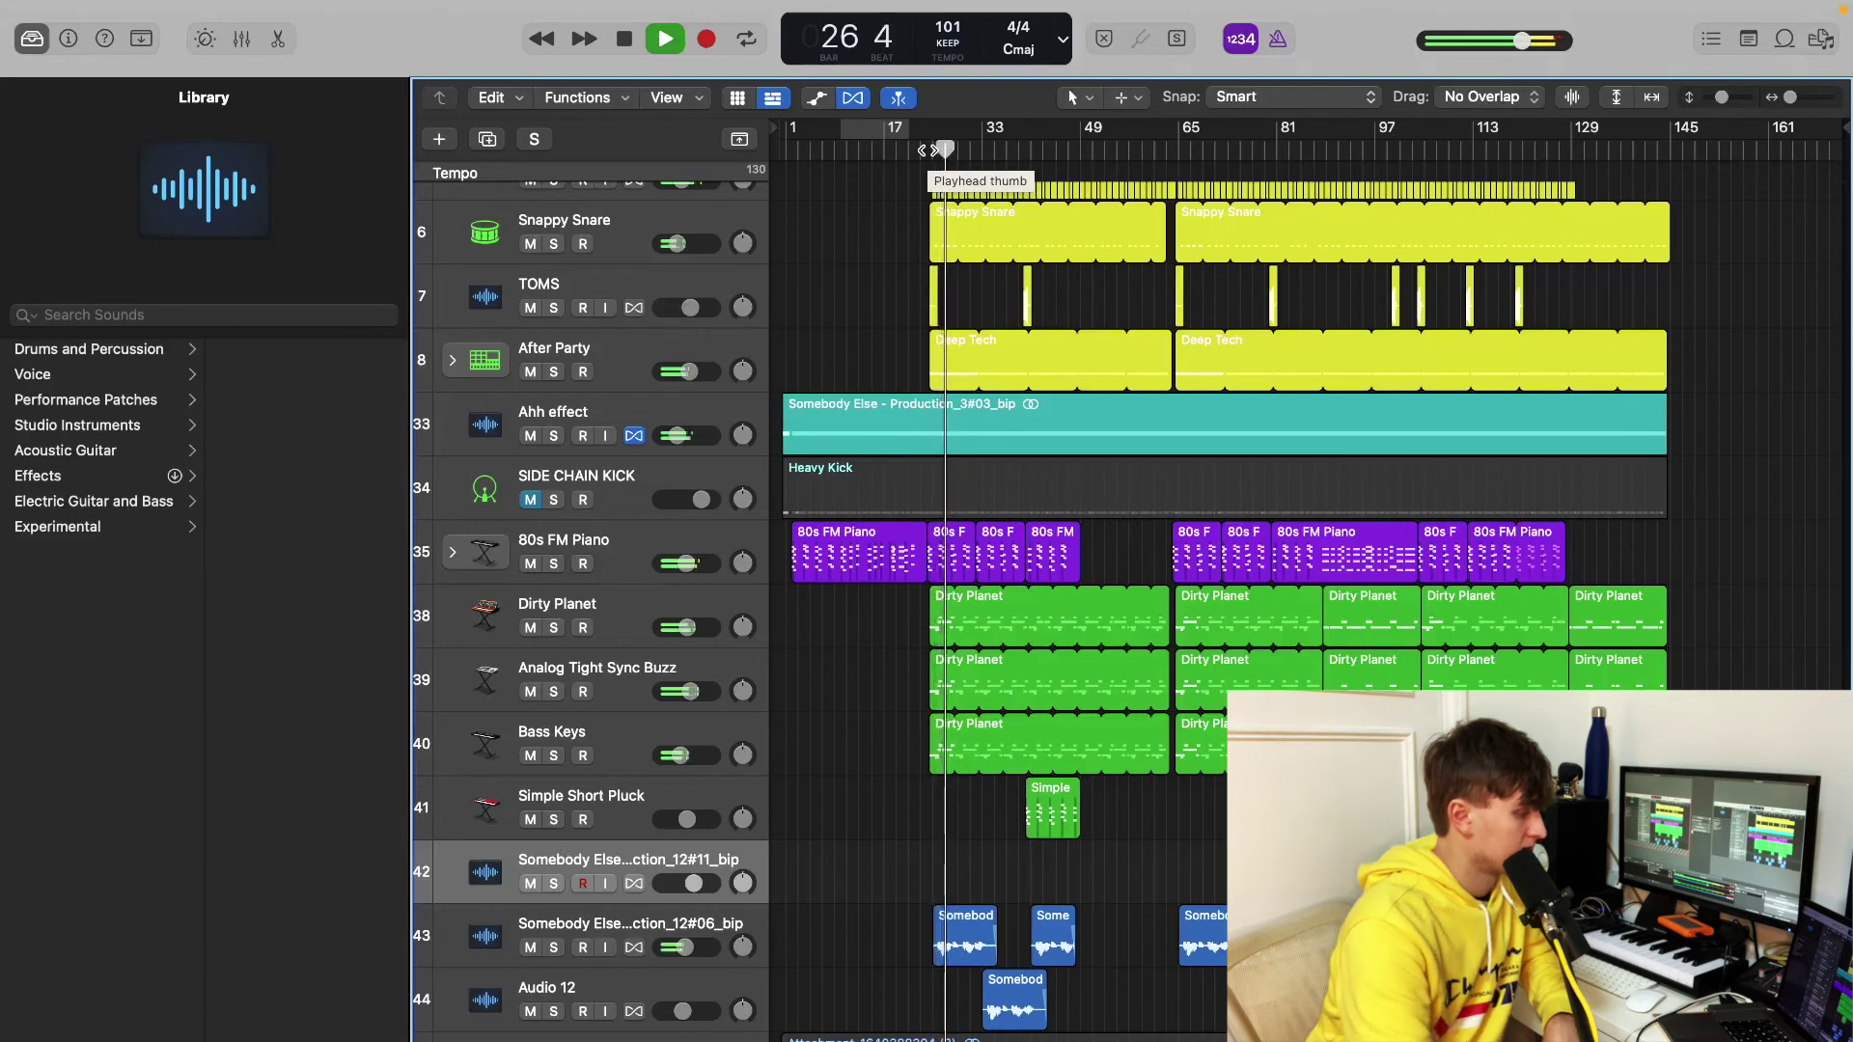
# Step: Jump playback to bar 107, stop at bar 110, and bring up the Mixer
pyautogui.moveTo(929, 151); pyautogui.dragTo(1438, 152)
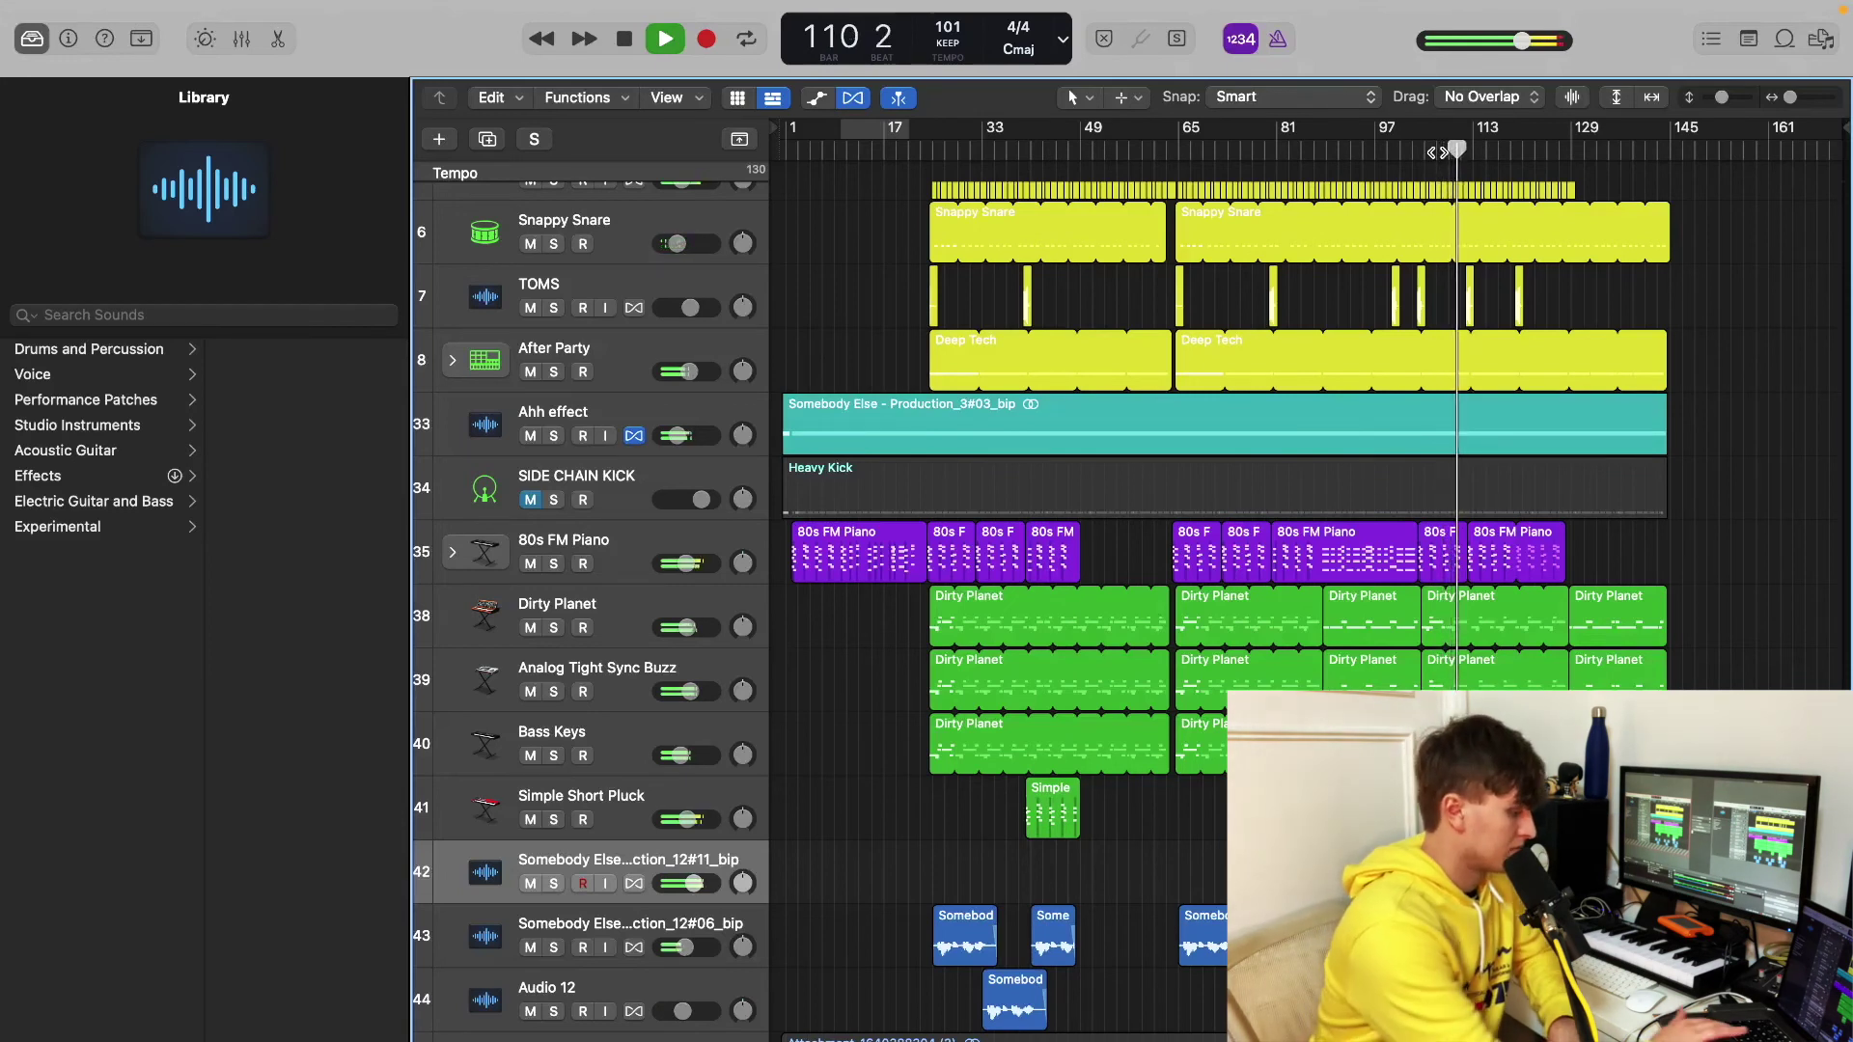
pyautogui.press('space')
pyautogui.press('x')
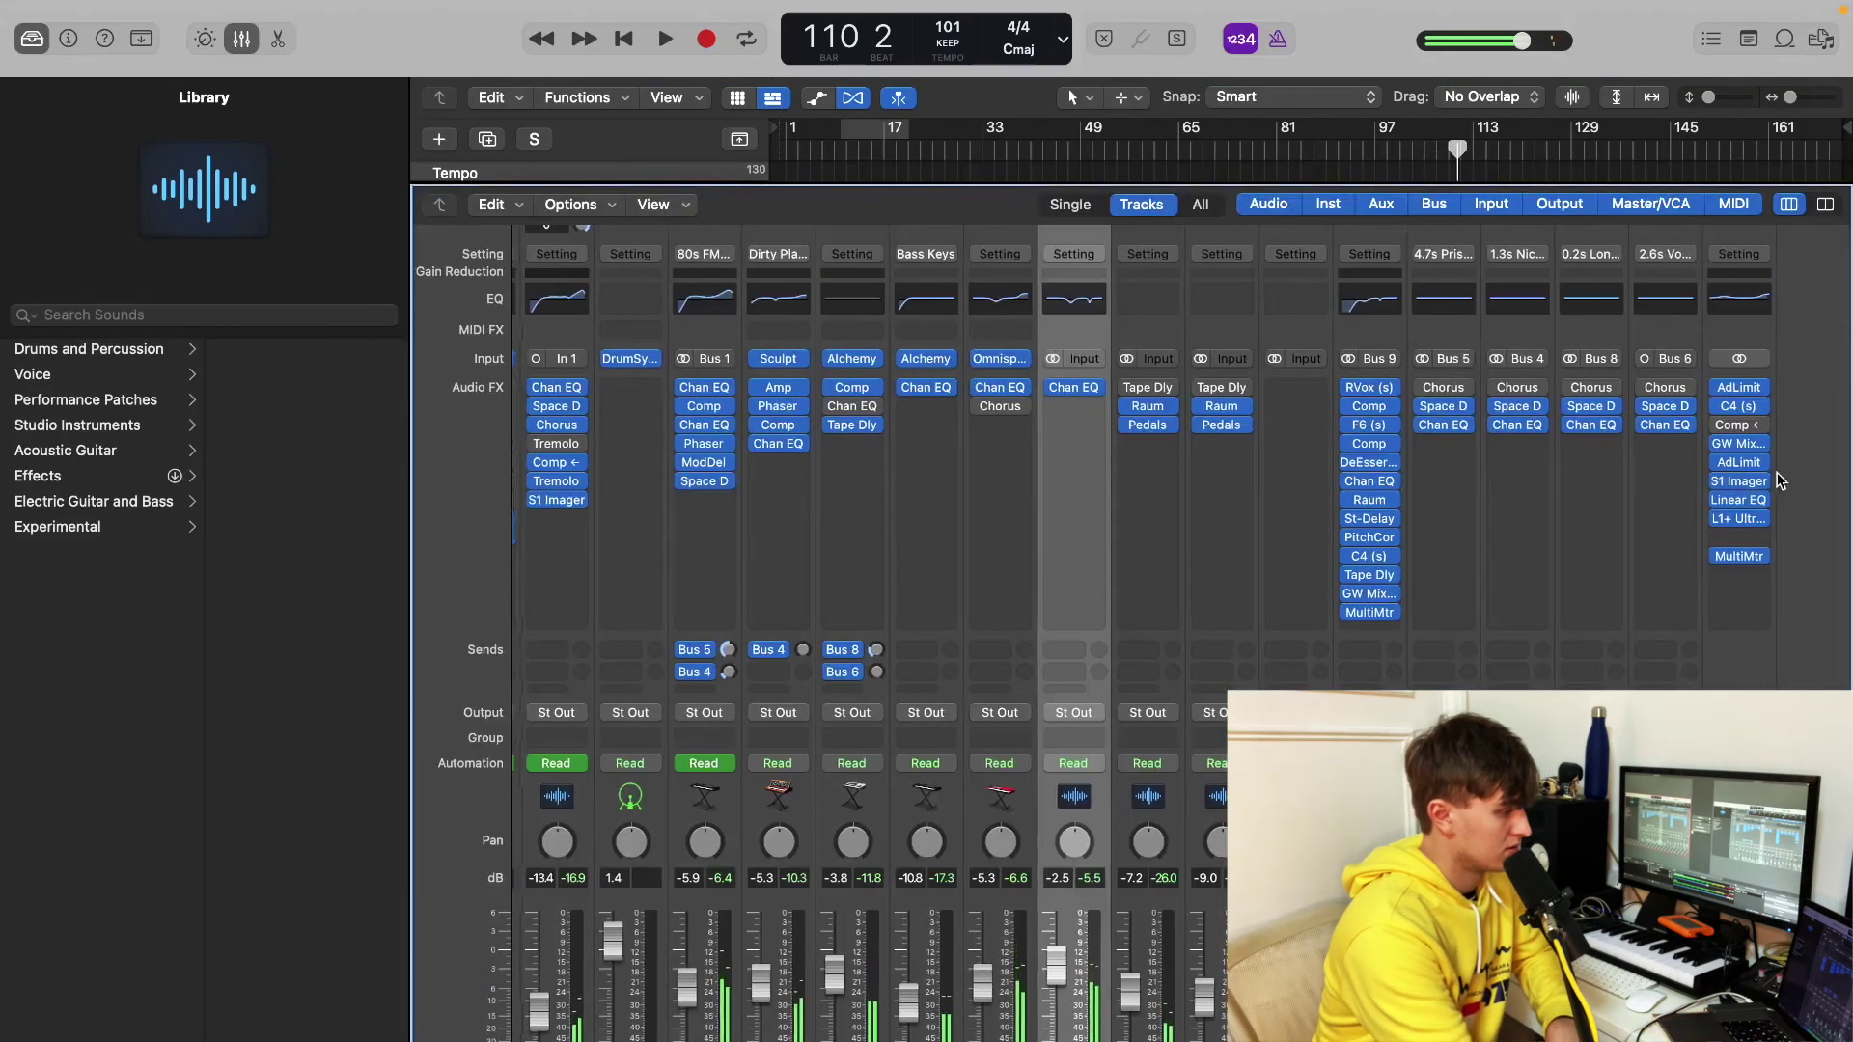